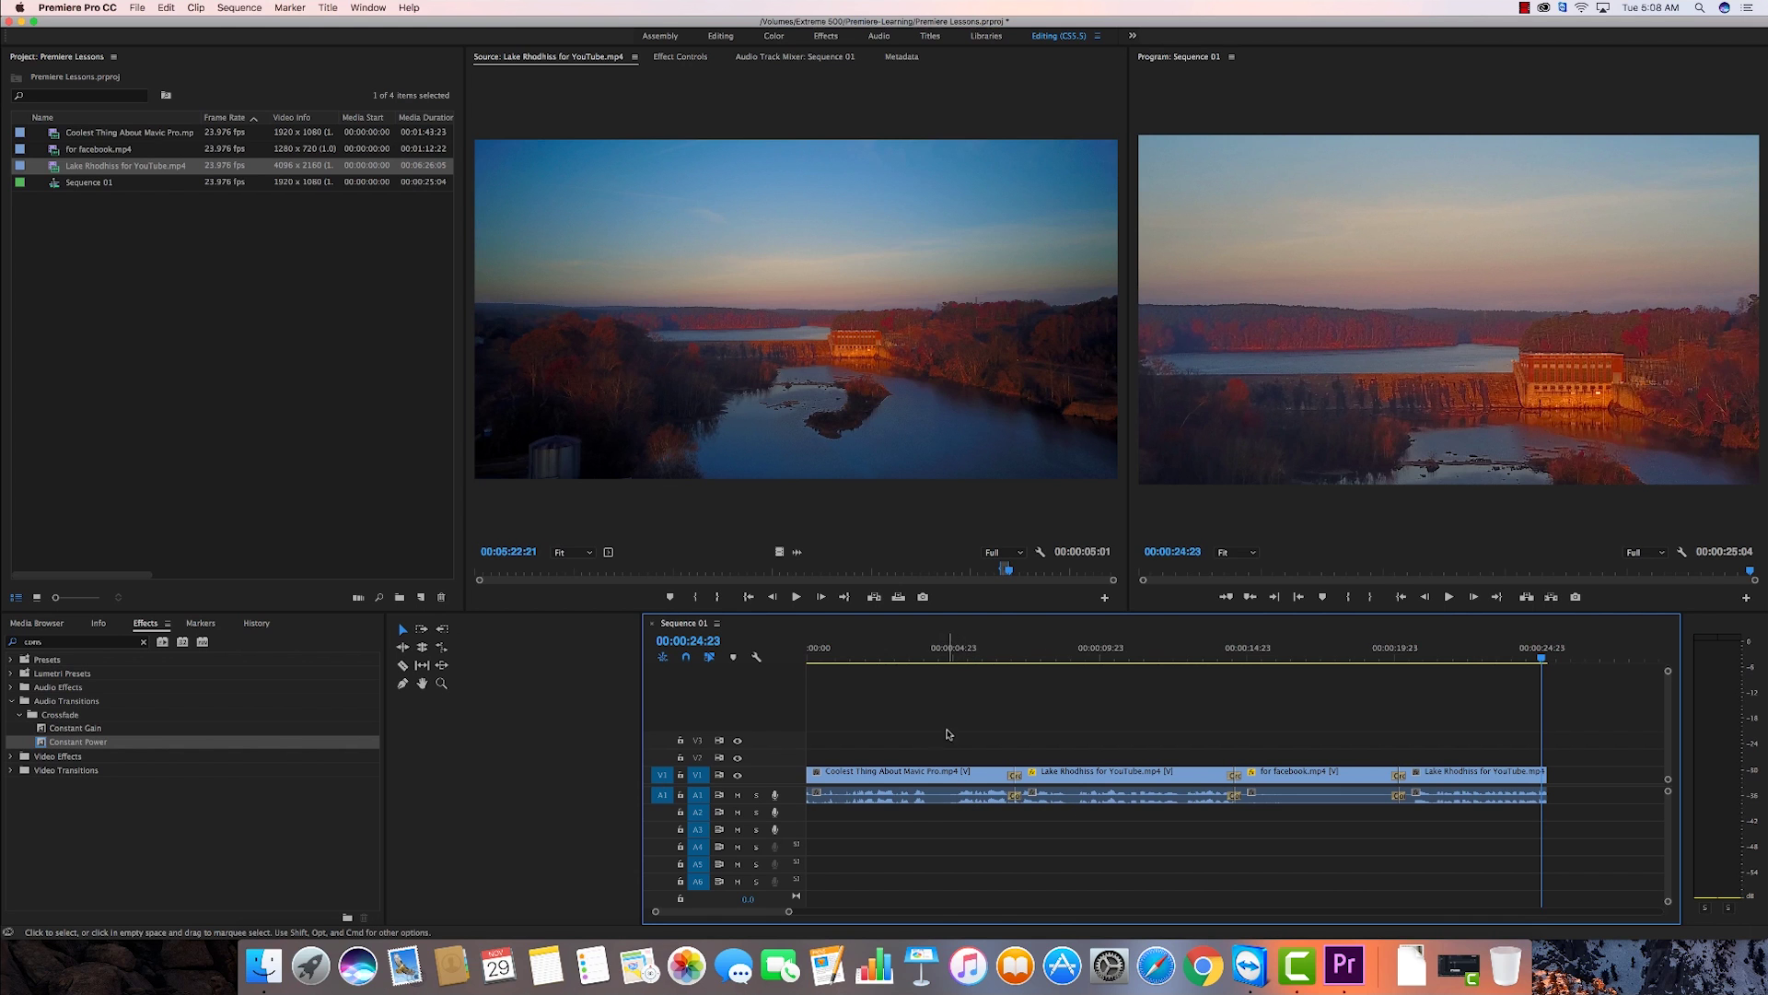
# Delete the Coolest Thing About Mavic Pro clip and ripple-delete the gap it leaves.
pyautogui.moveTo(949, 729); pyautogui.dragTo(924, 793)
pyautogui.press('Delete')
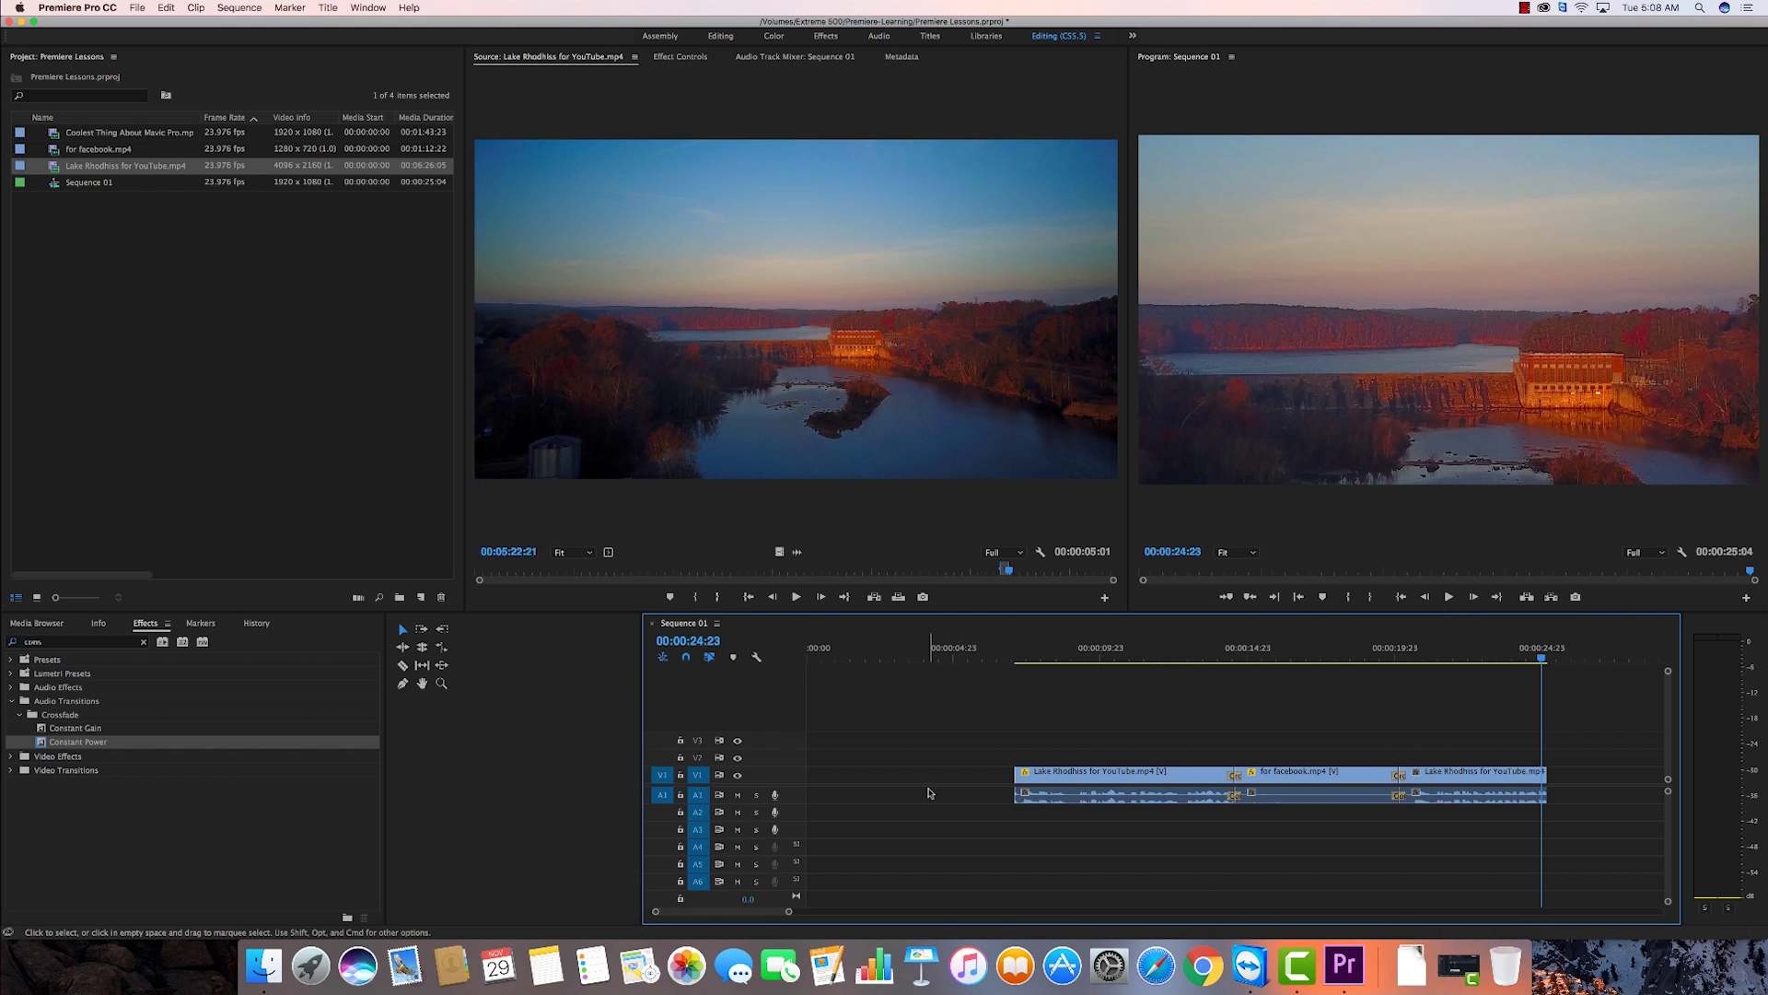
pyautogui.rightClick(887, 784)
pyautogui.click(941, 795)
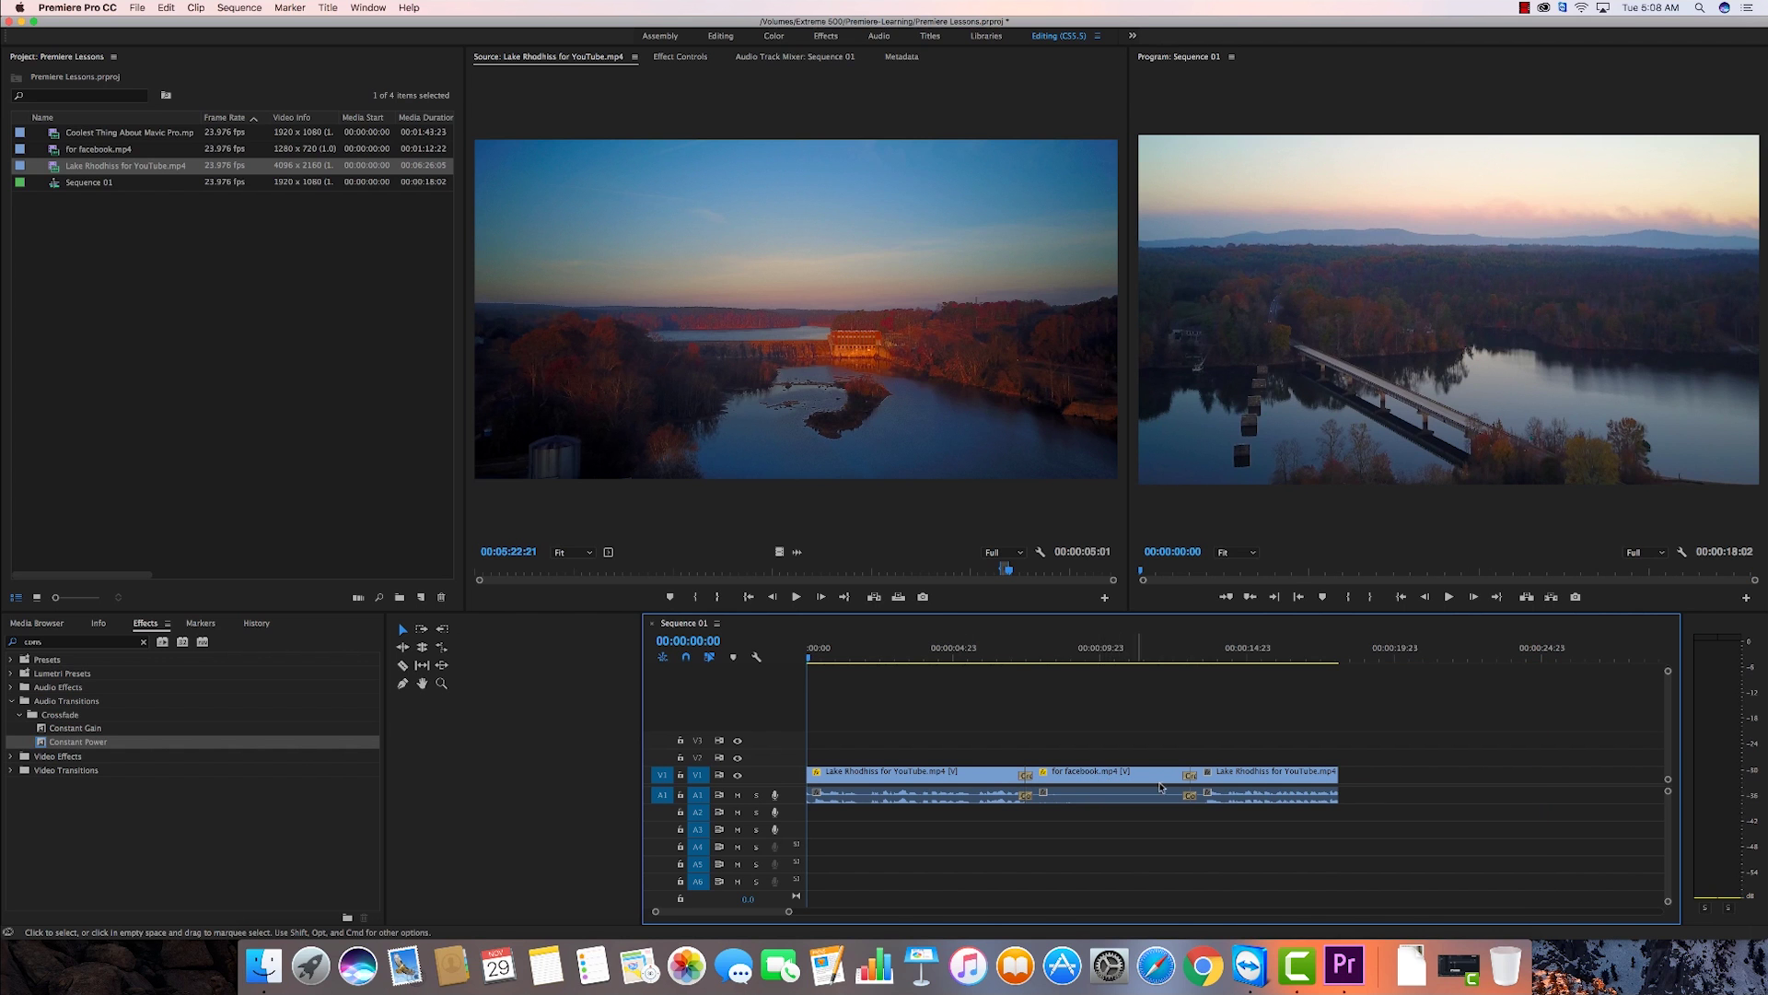
# Delete the for facebook.mp4 clip from the sequence, leaving a gap.
pyautogui.click(1116, 781)
pyautogui.press('Delete')
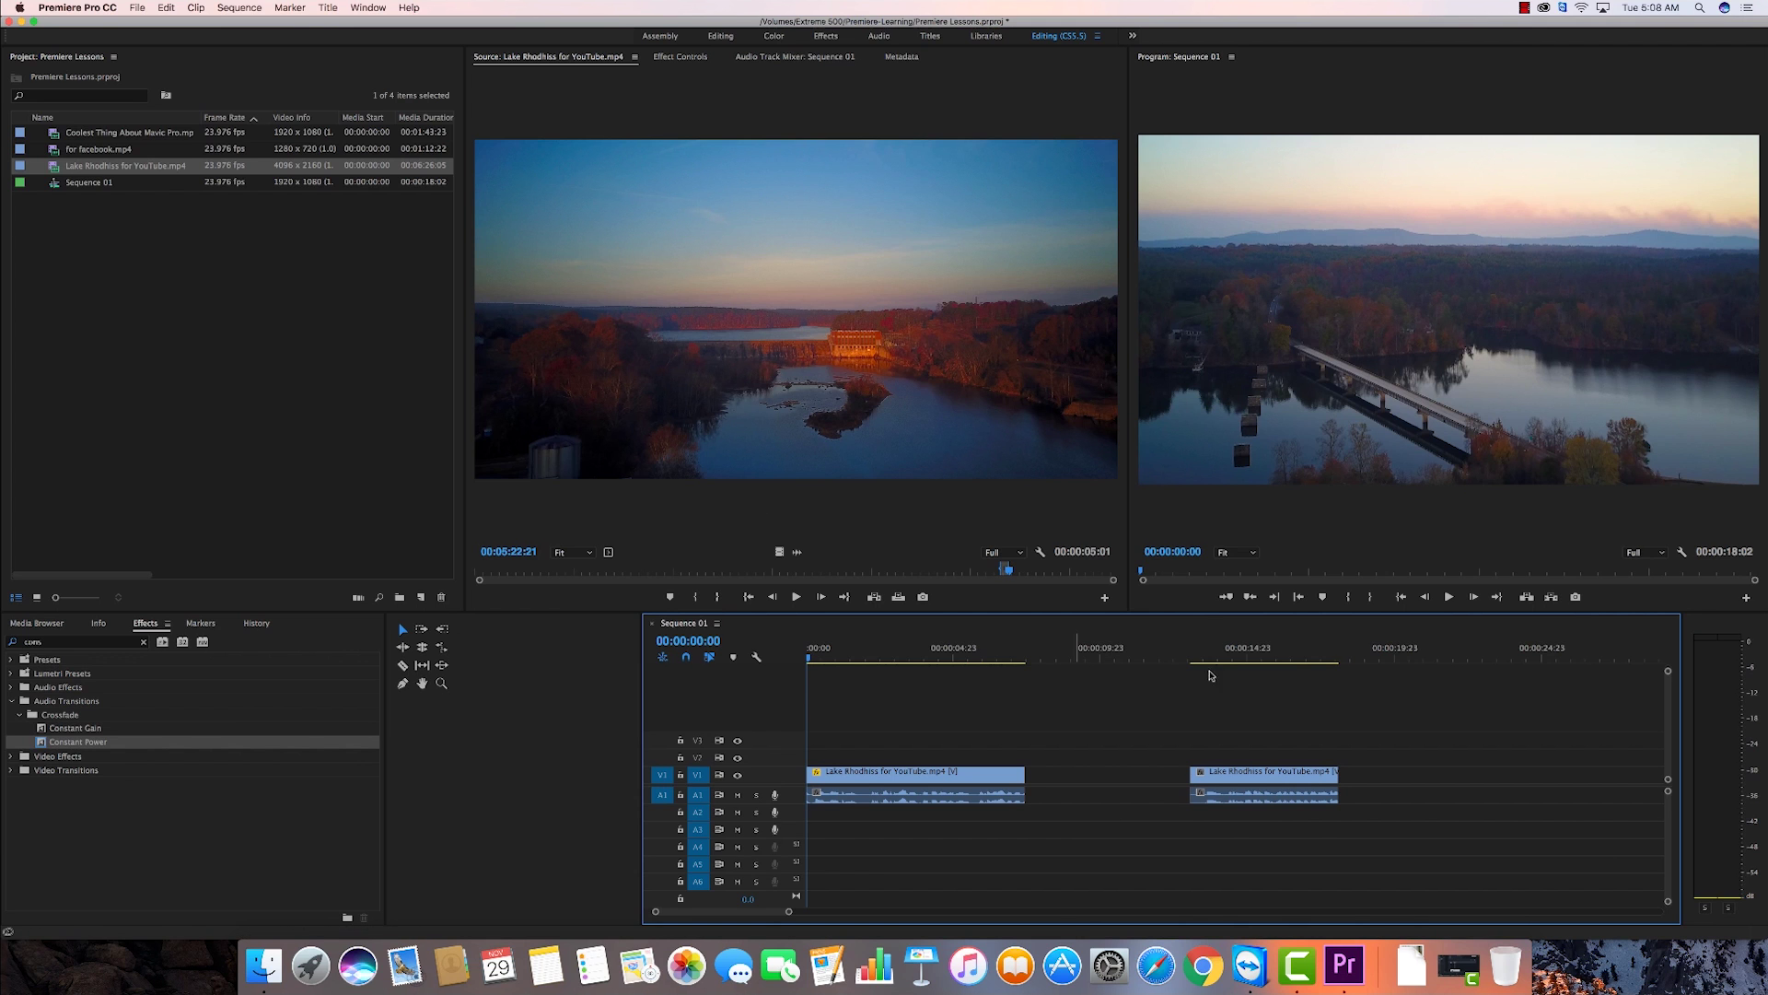
pyautogui.doubleClick(117, 243)
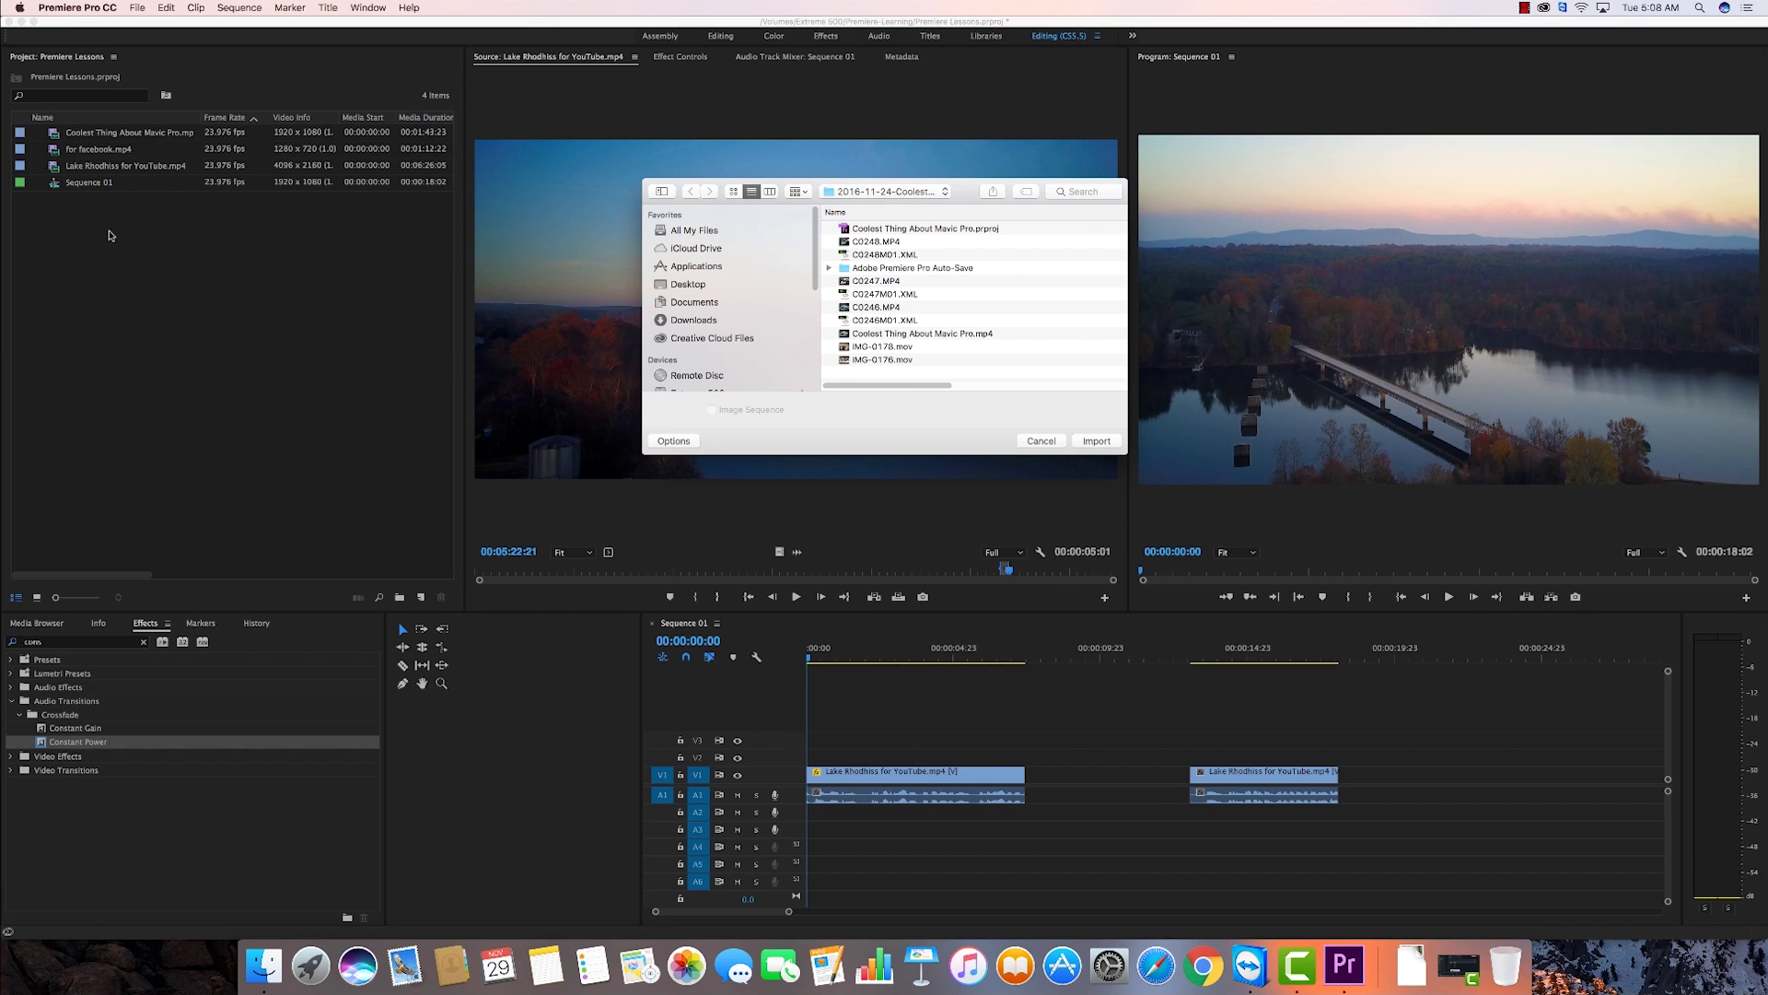
# Import Mineral Springs Flight Edited for Commentary.mp4 from the Extreme 500 Mineral Springs Mountain folder.
pyautogui.click(944, 194)
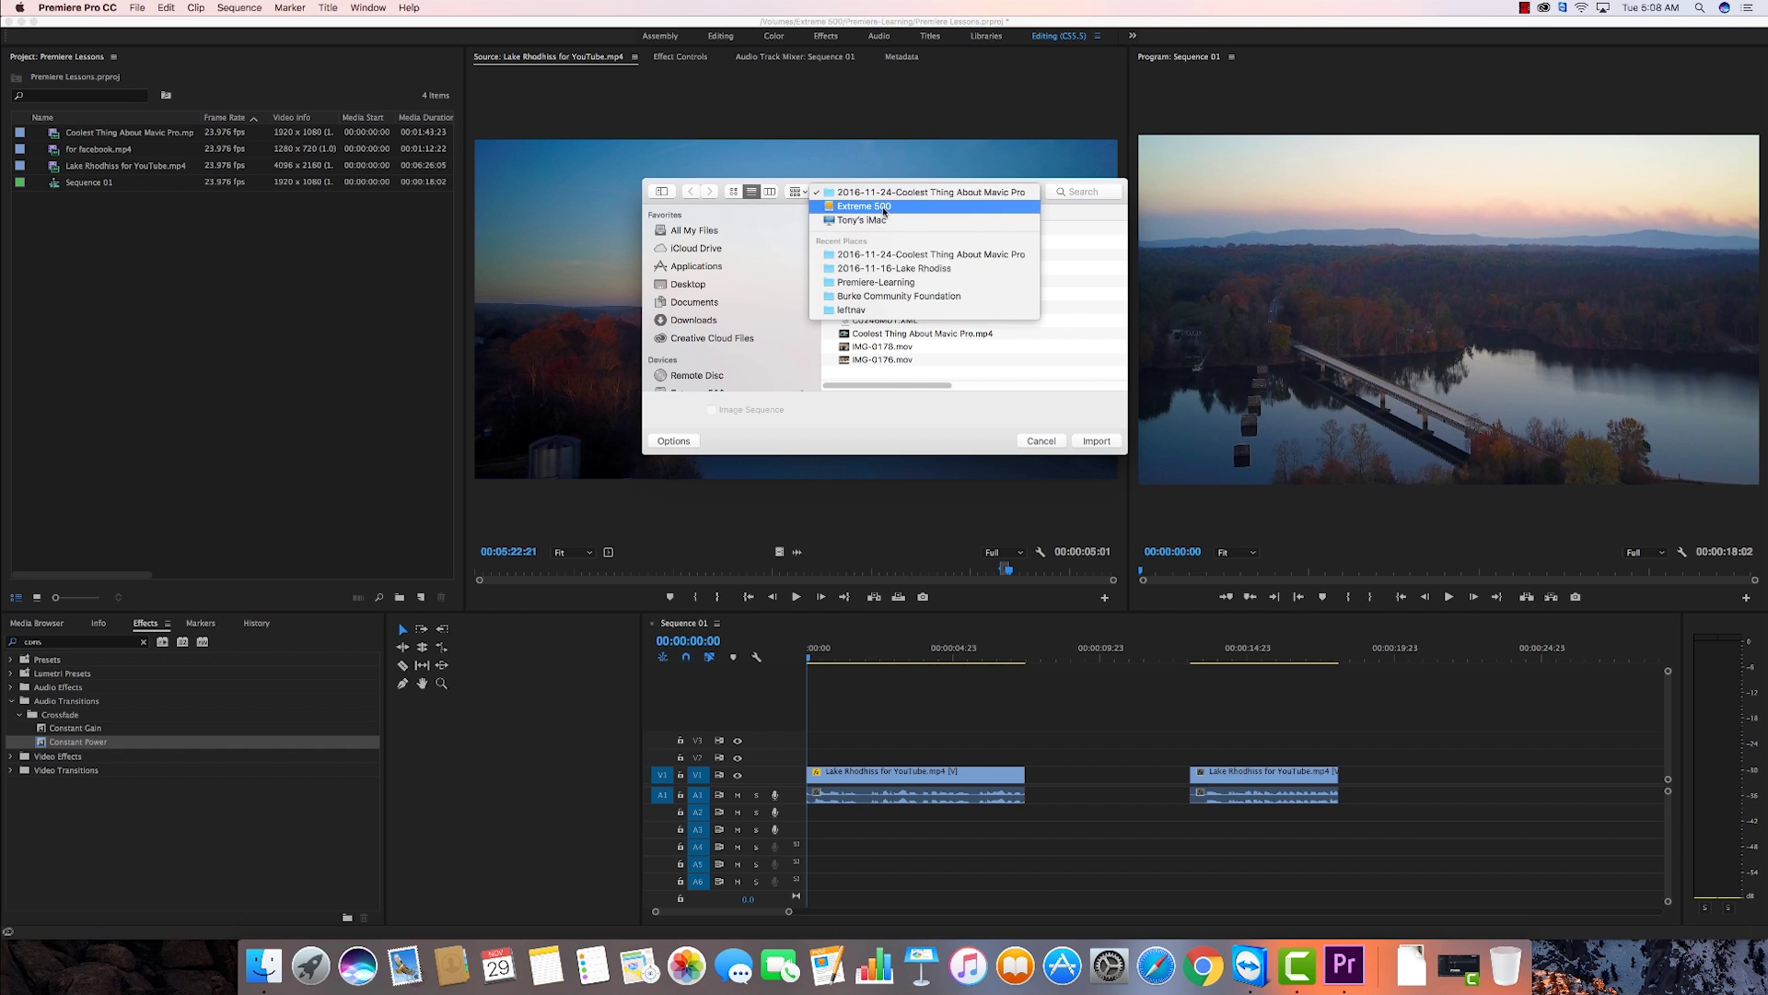
pyautogui.click(884, 208)
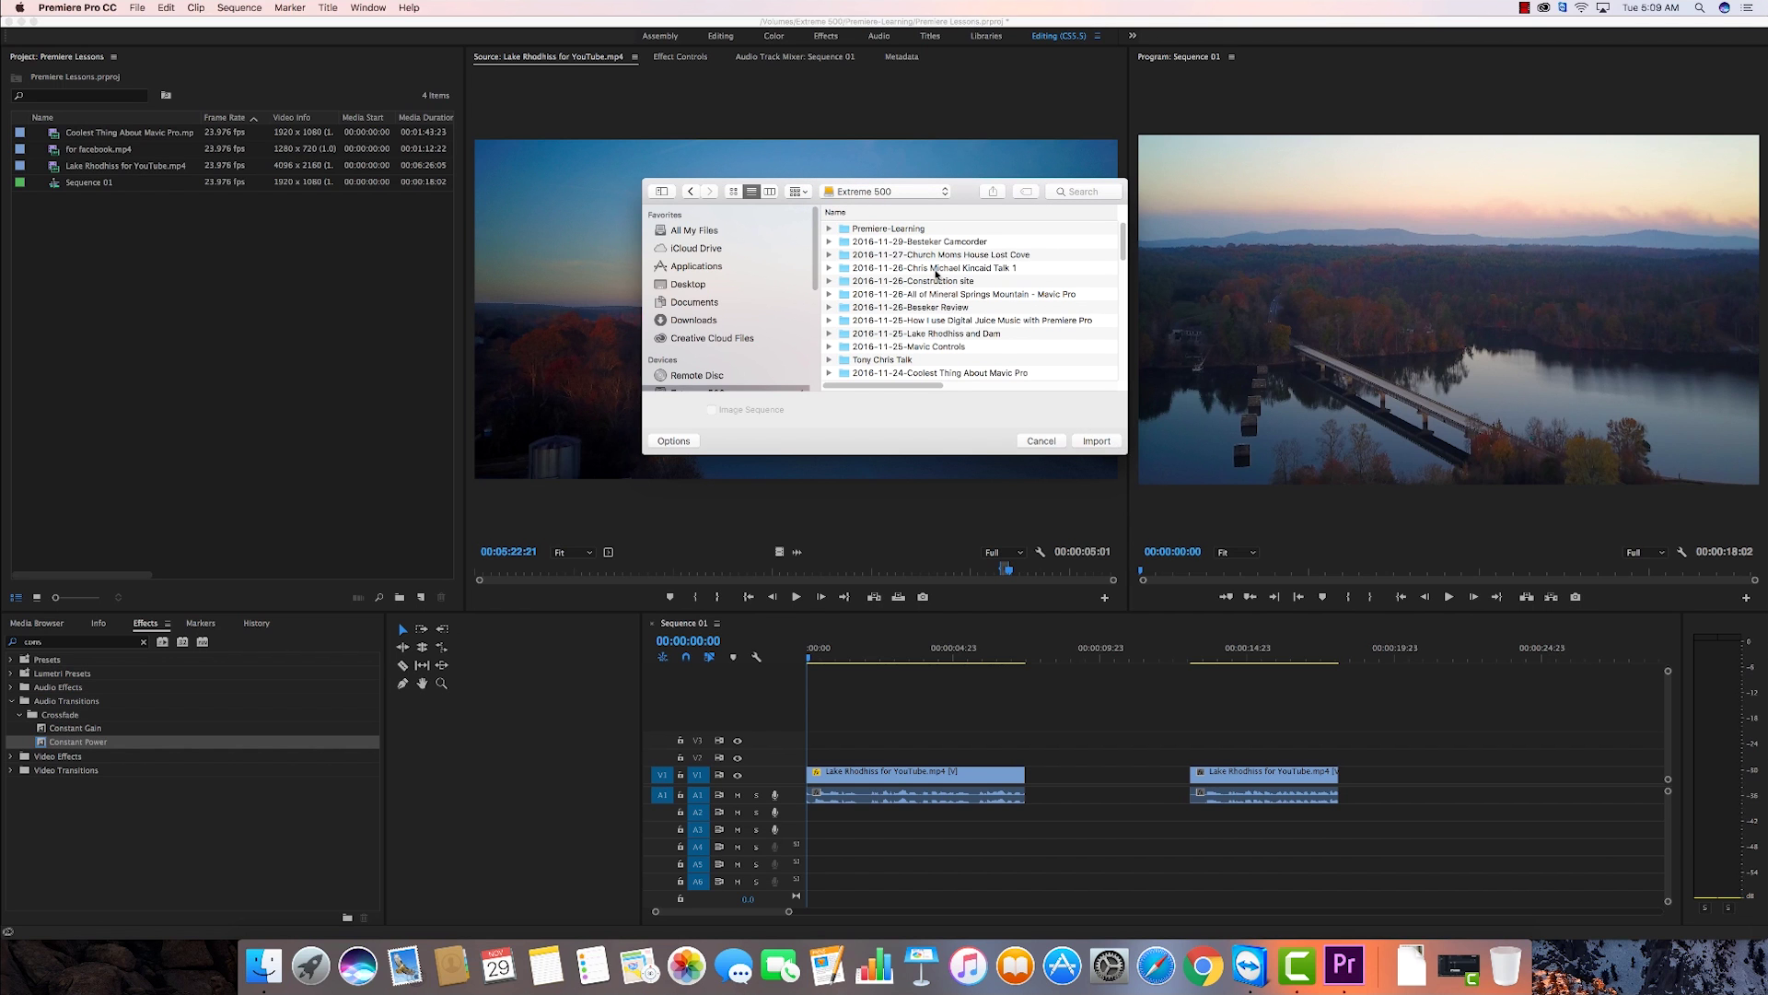
pyautogui.doubleClick(929, 295)
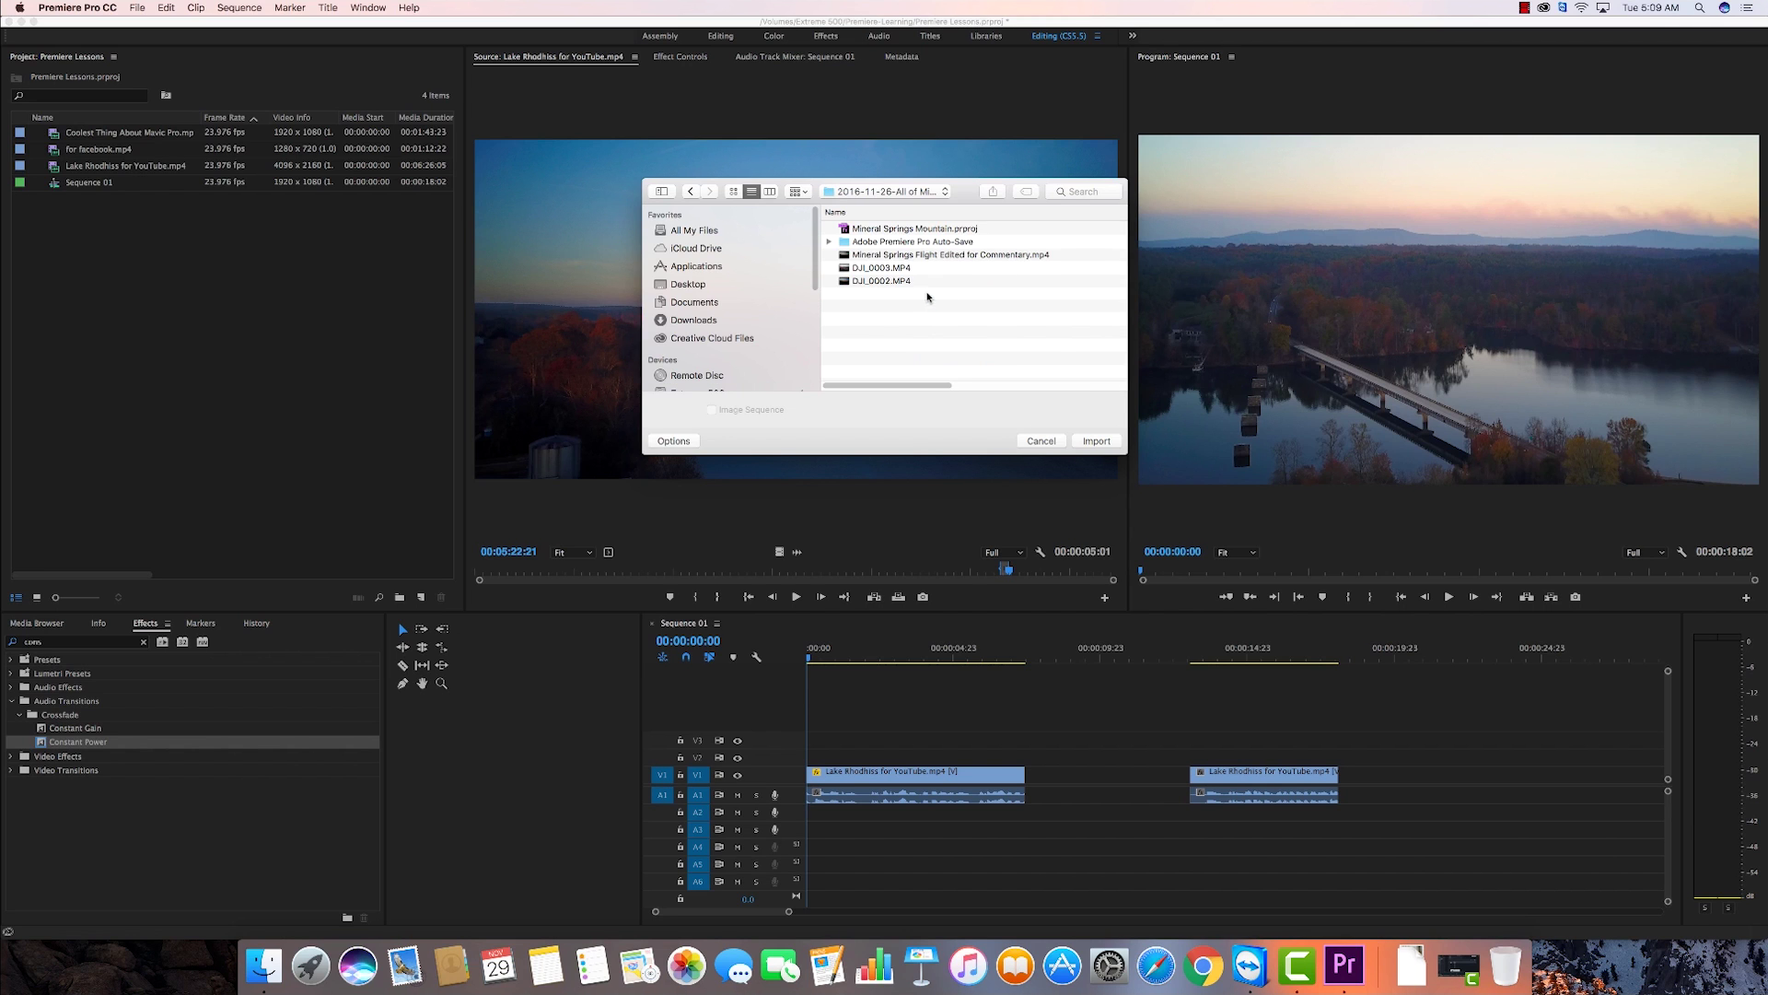
pyautogui.click(844, 257)
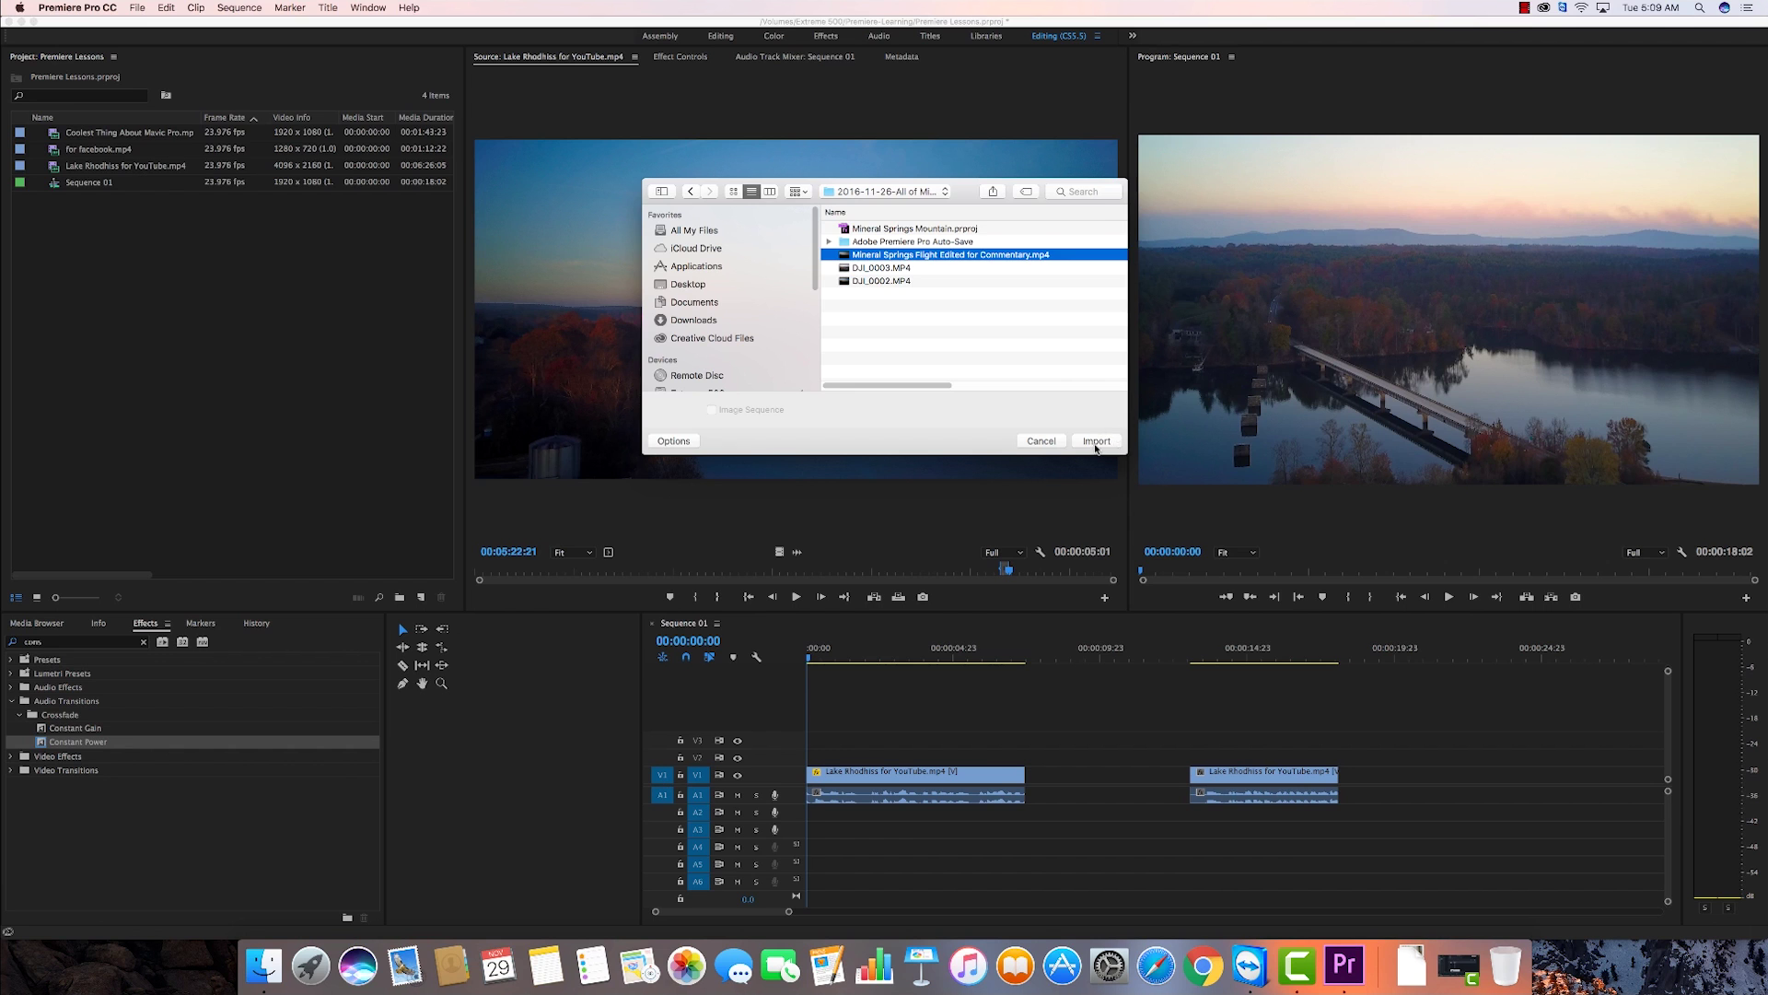
pyautogui.click(1096, 442)
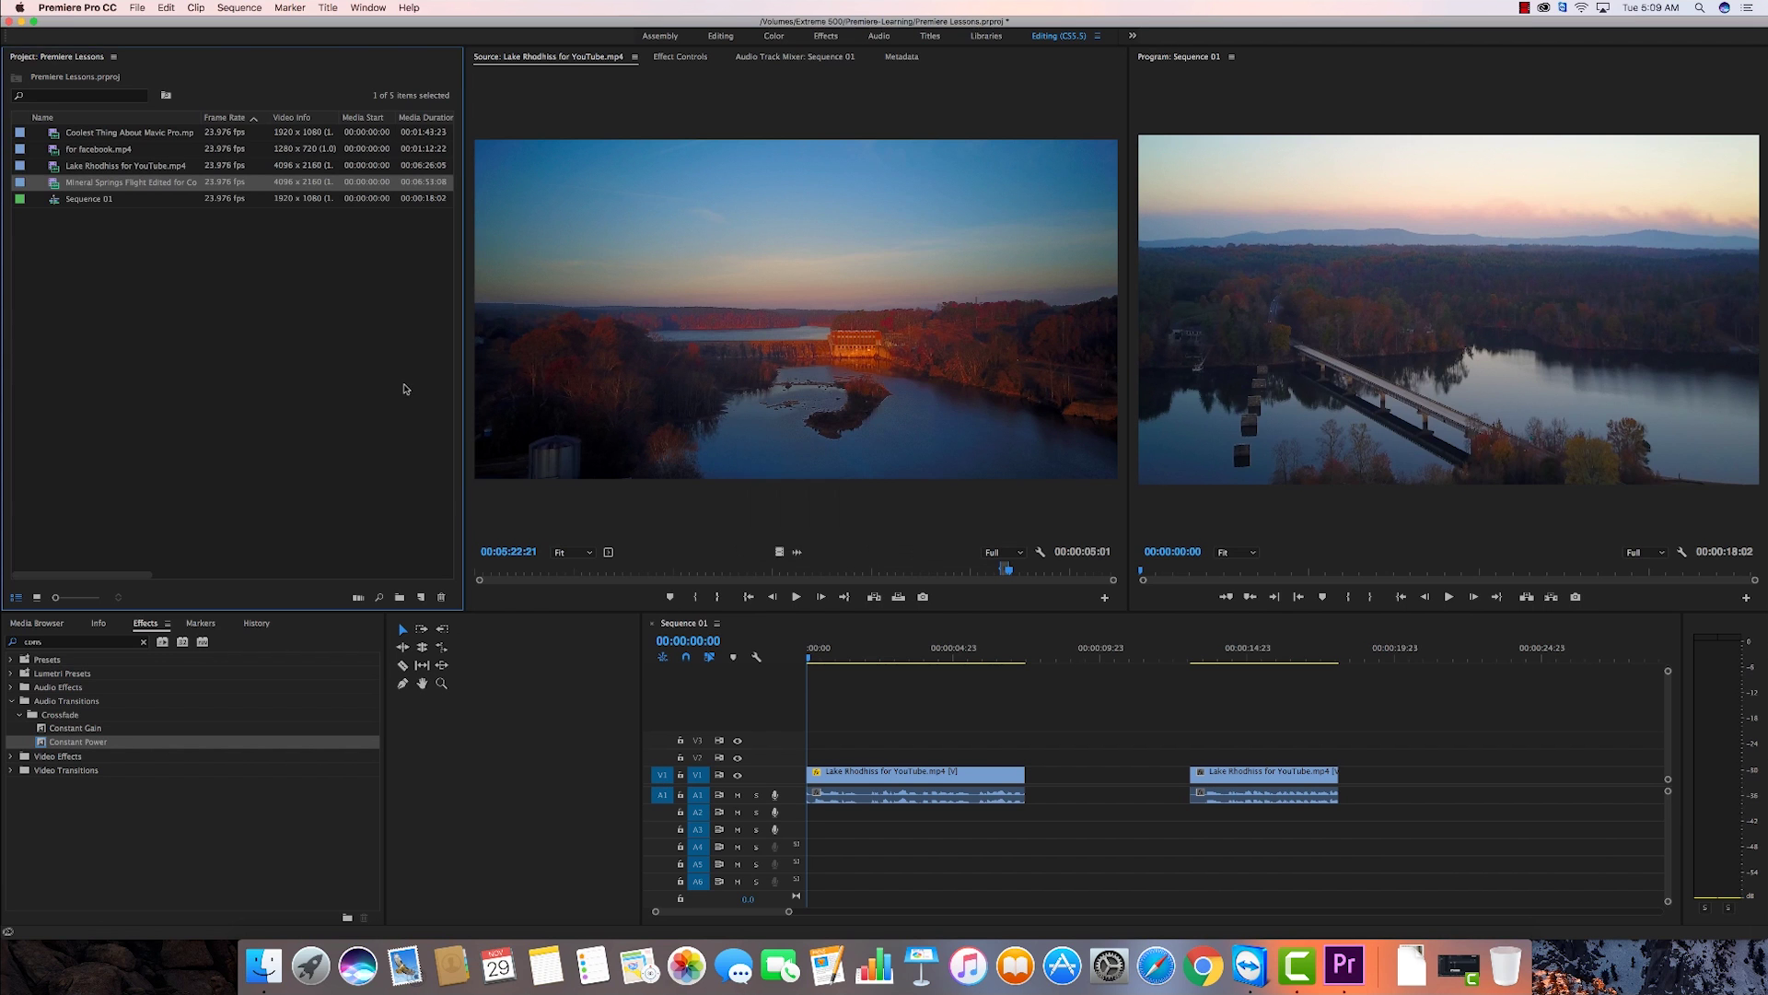
# Load the Mineral Springs clip in the Source Monitor and preview it from 00:01:49:01.
pyautogui.doubleClick(57, 186)
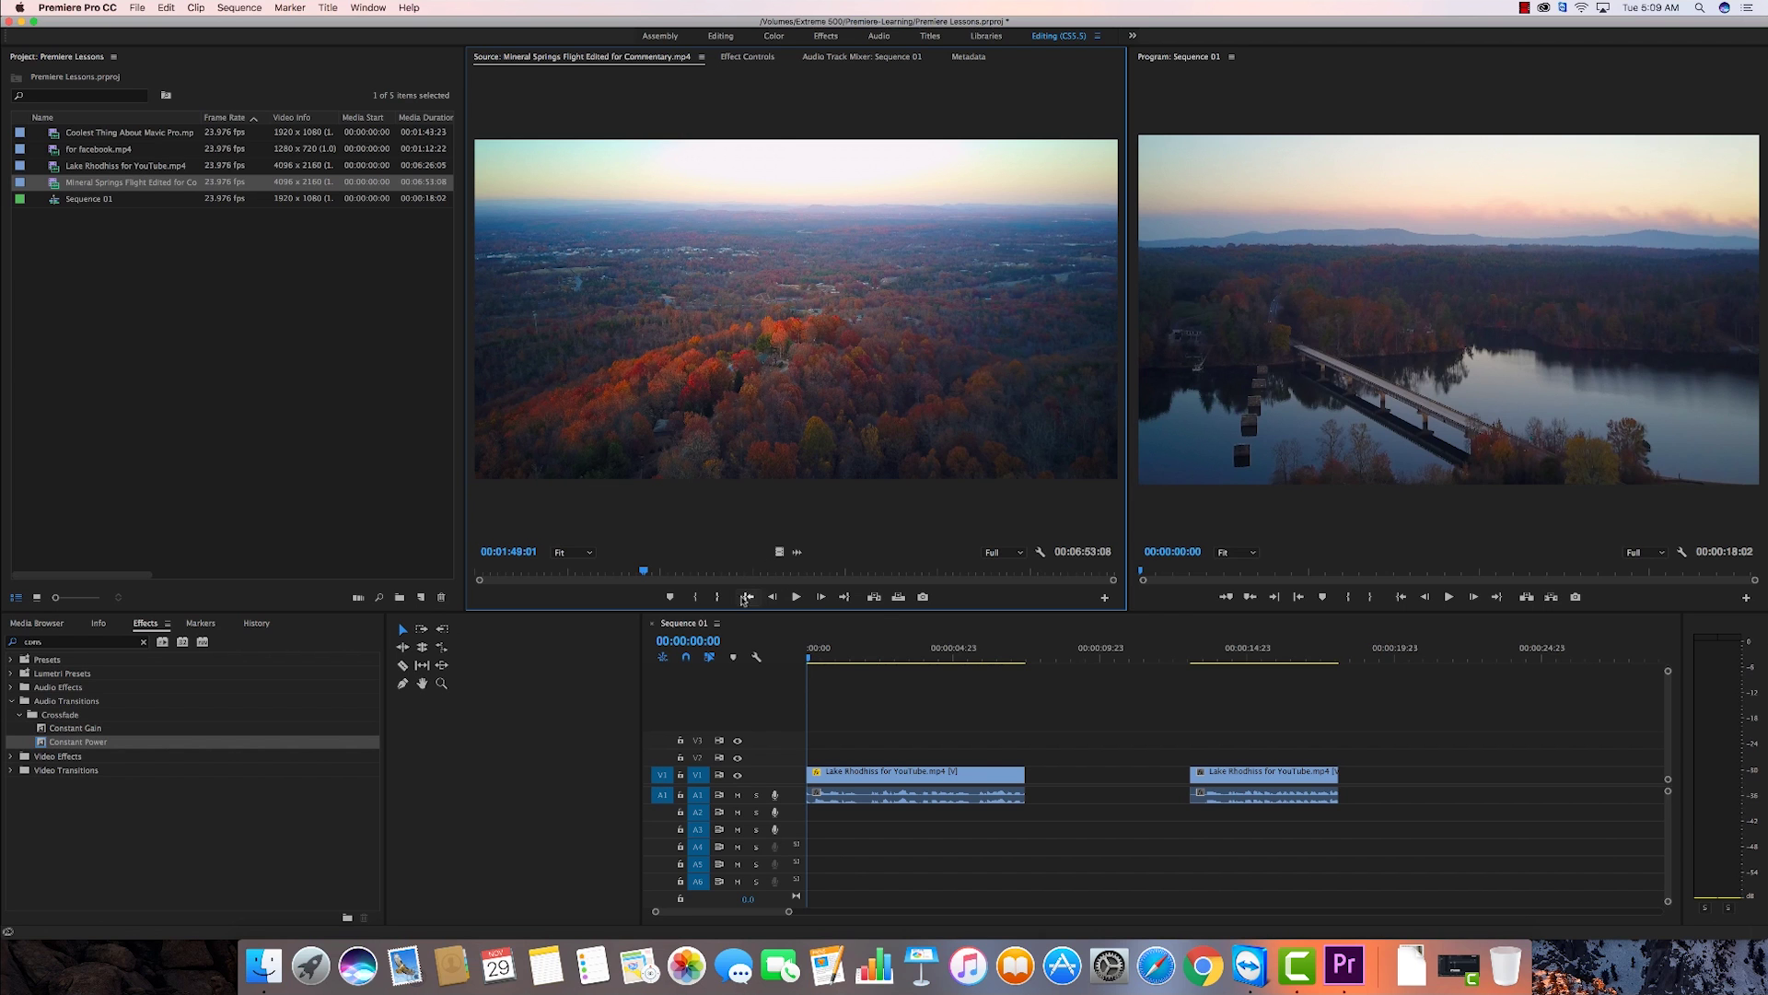
pyautogui.click(696, 597)
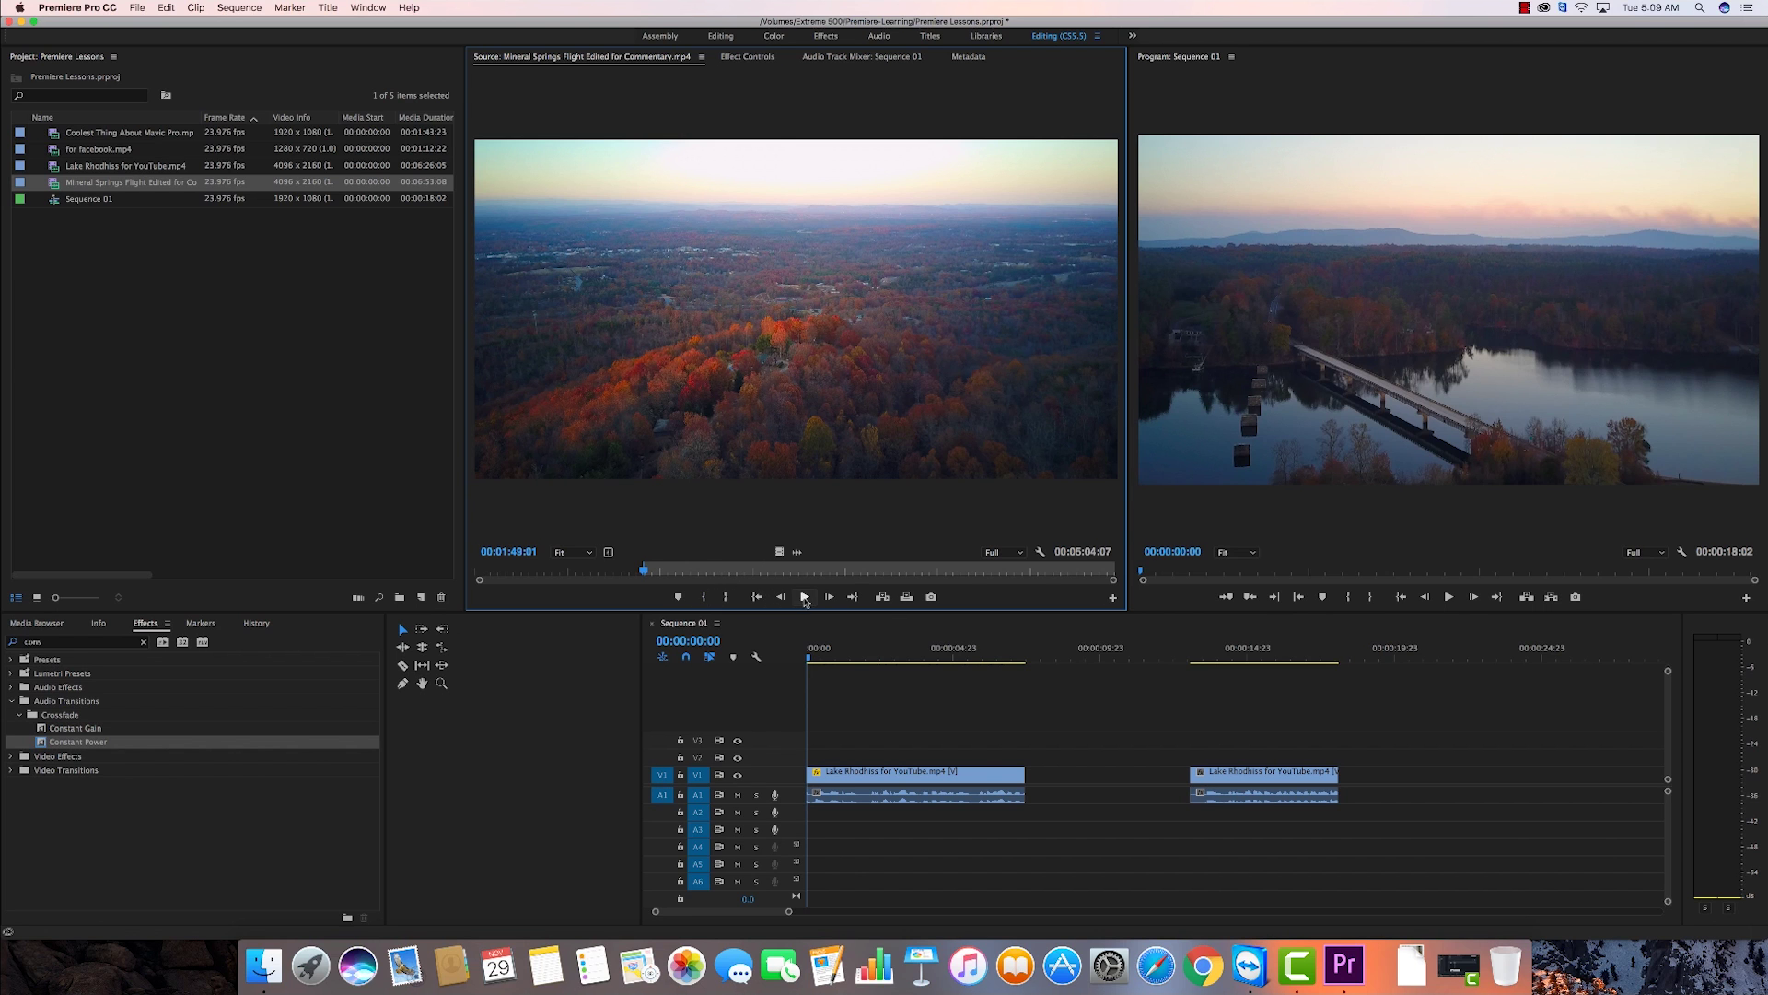
pyautogui.click(805, 597)
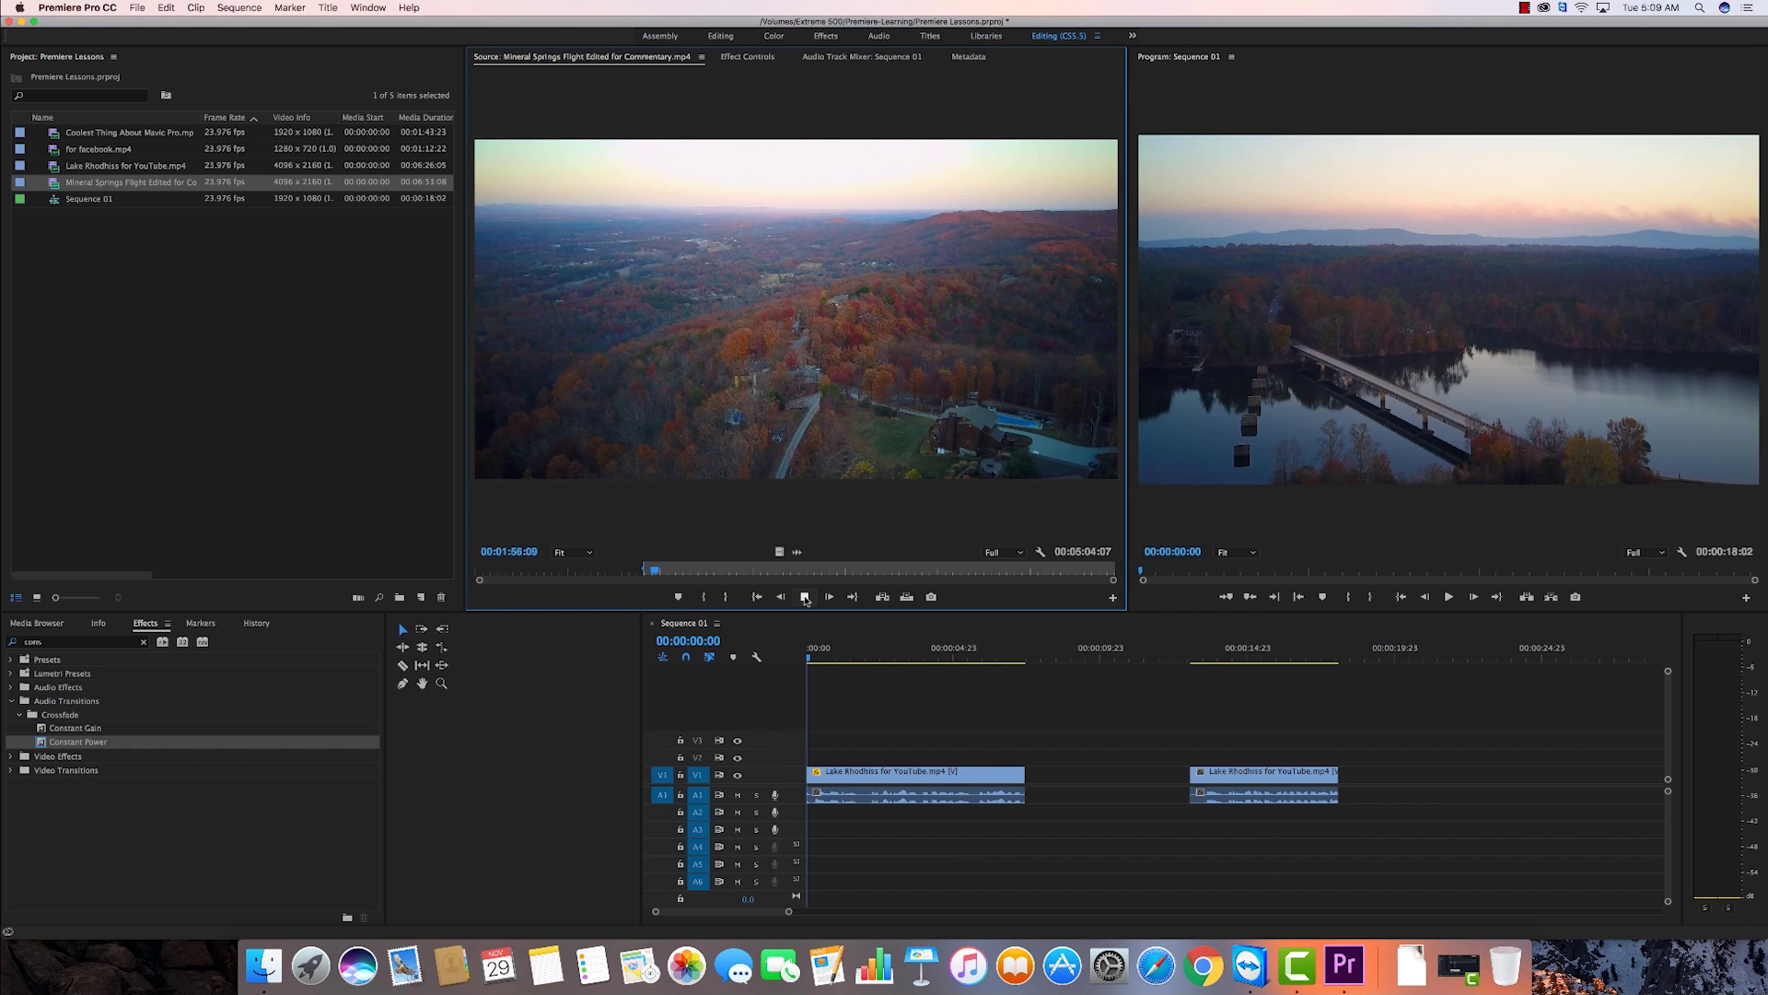
pyautogui.click(805, 598)
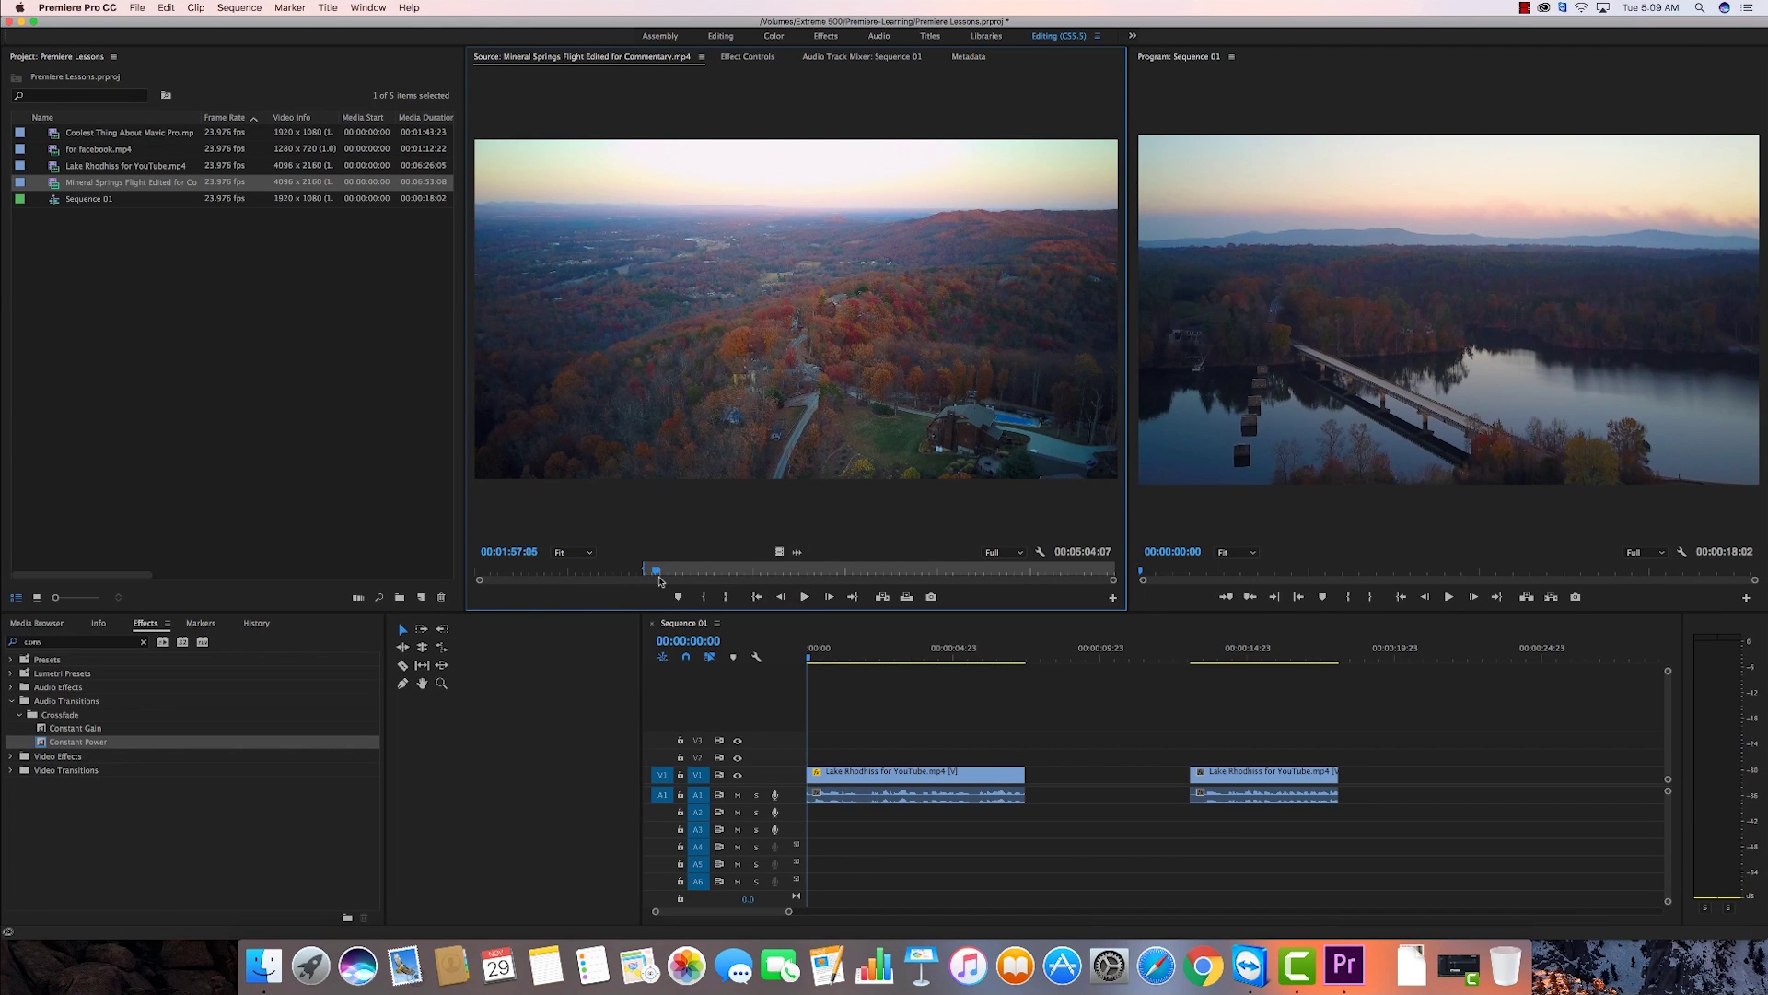
pyautogui.moveTo(657, 575)
pyautogui.mouseDown()
pyautogui.moveTo(801, 575)
pyautogui.moveTo(744, 574)
pyautogui.mouseUp()
# Mark In at 00:02:54:17 and Out at 00:02:59:07, a 00:00:04:15 shot.
pyautogui.click(706, 597)
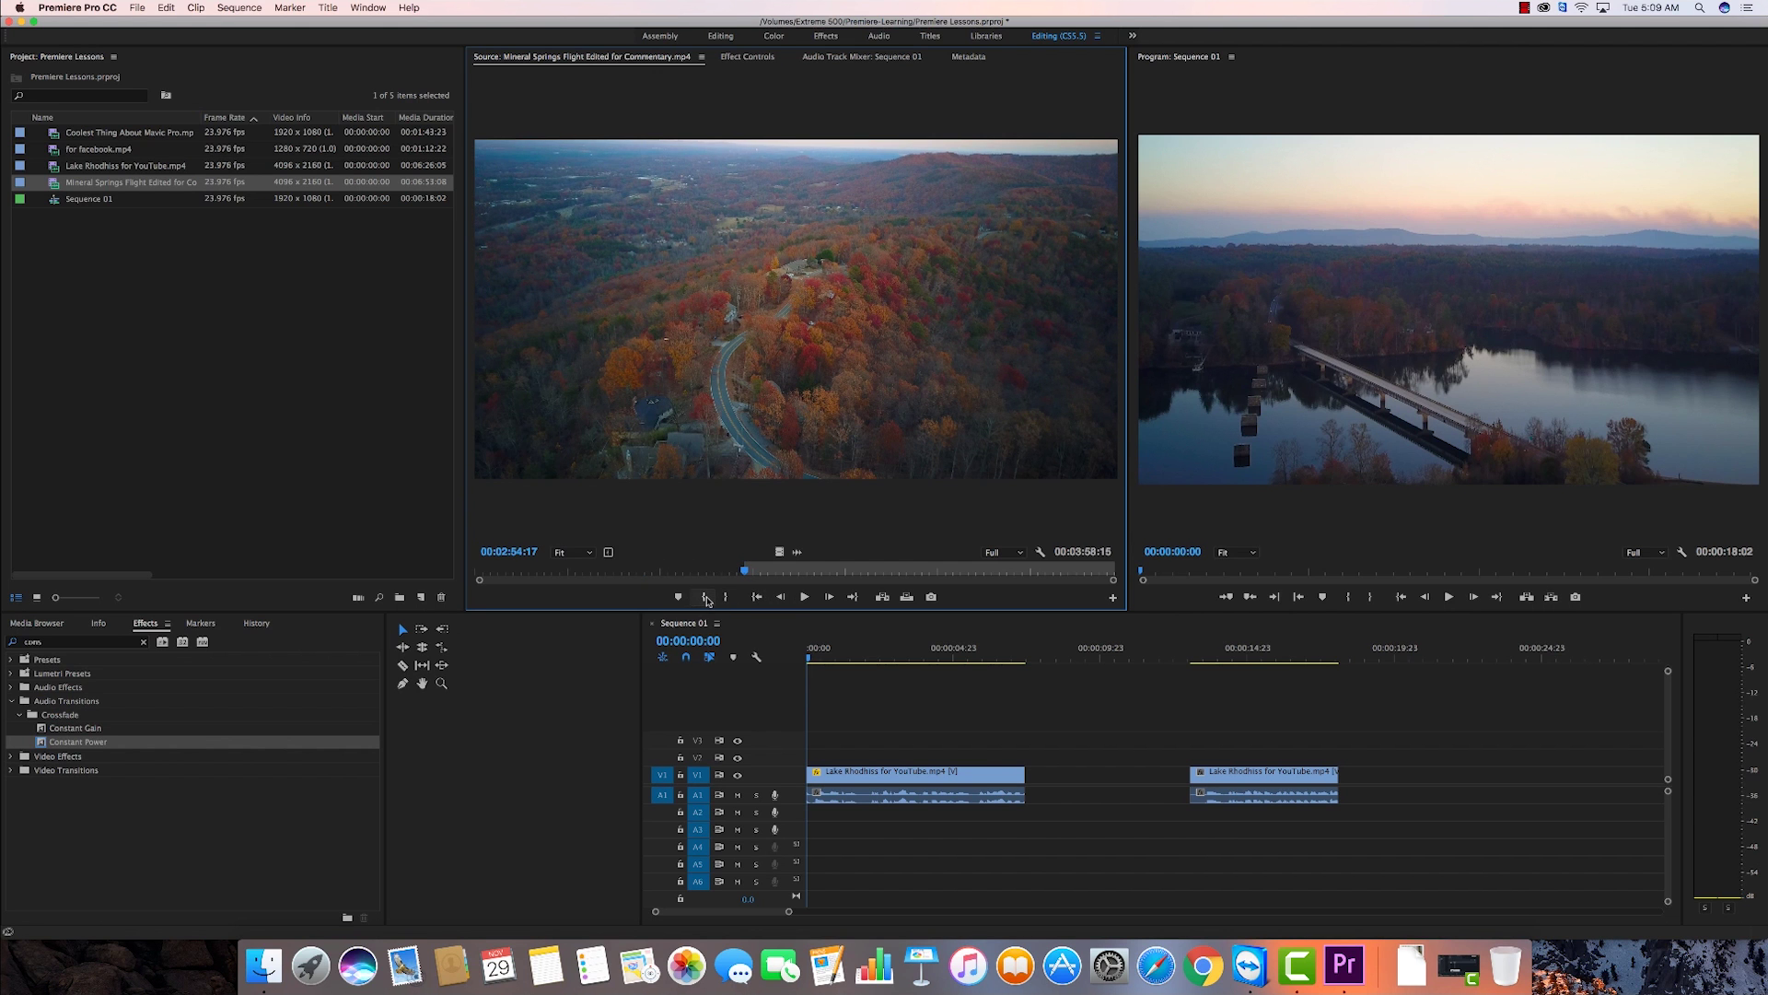
pyautogui.press('space')
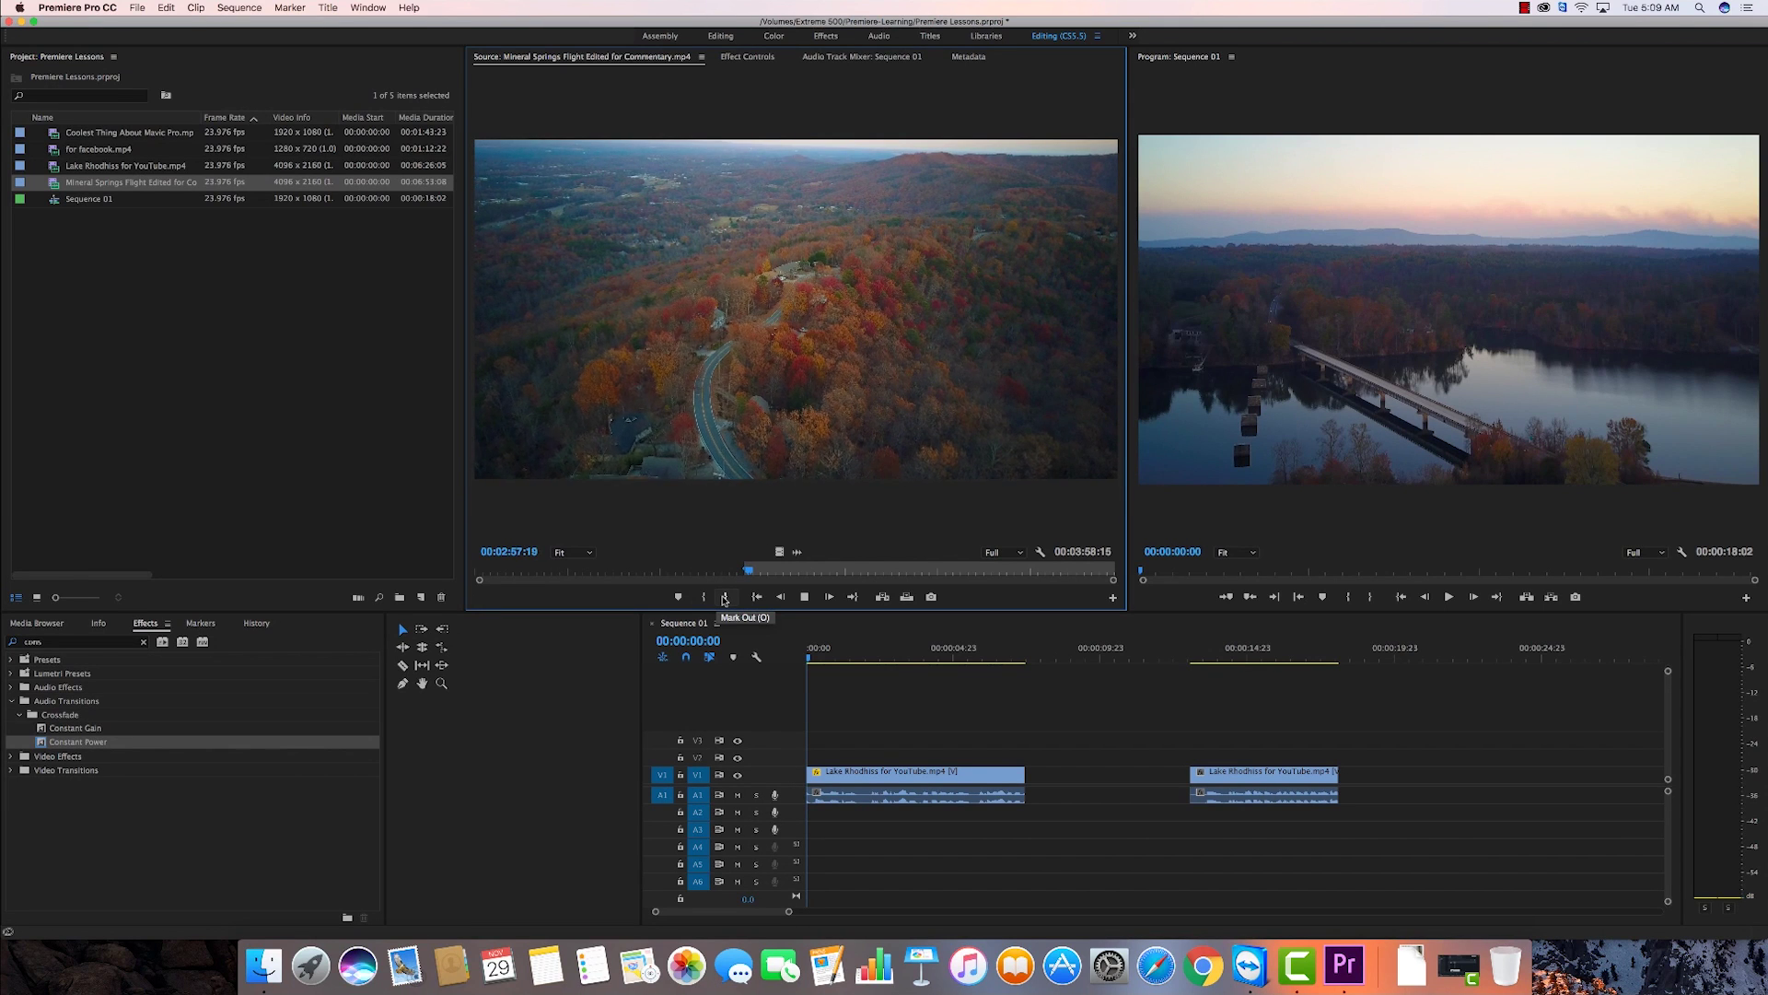
pyautogui.press('space')
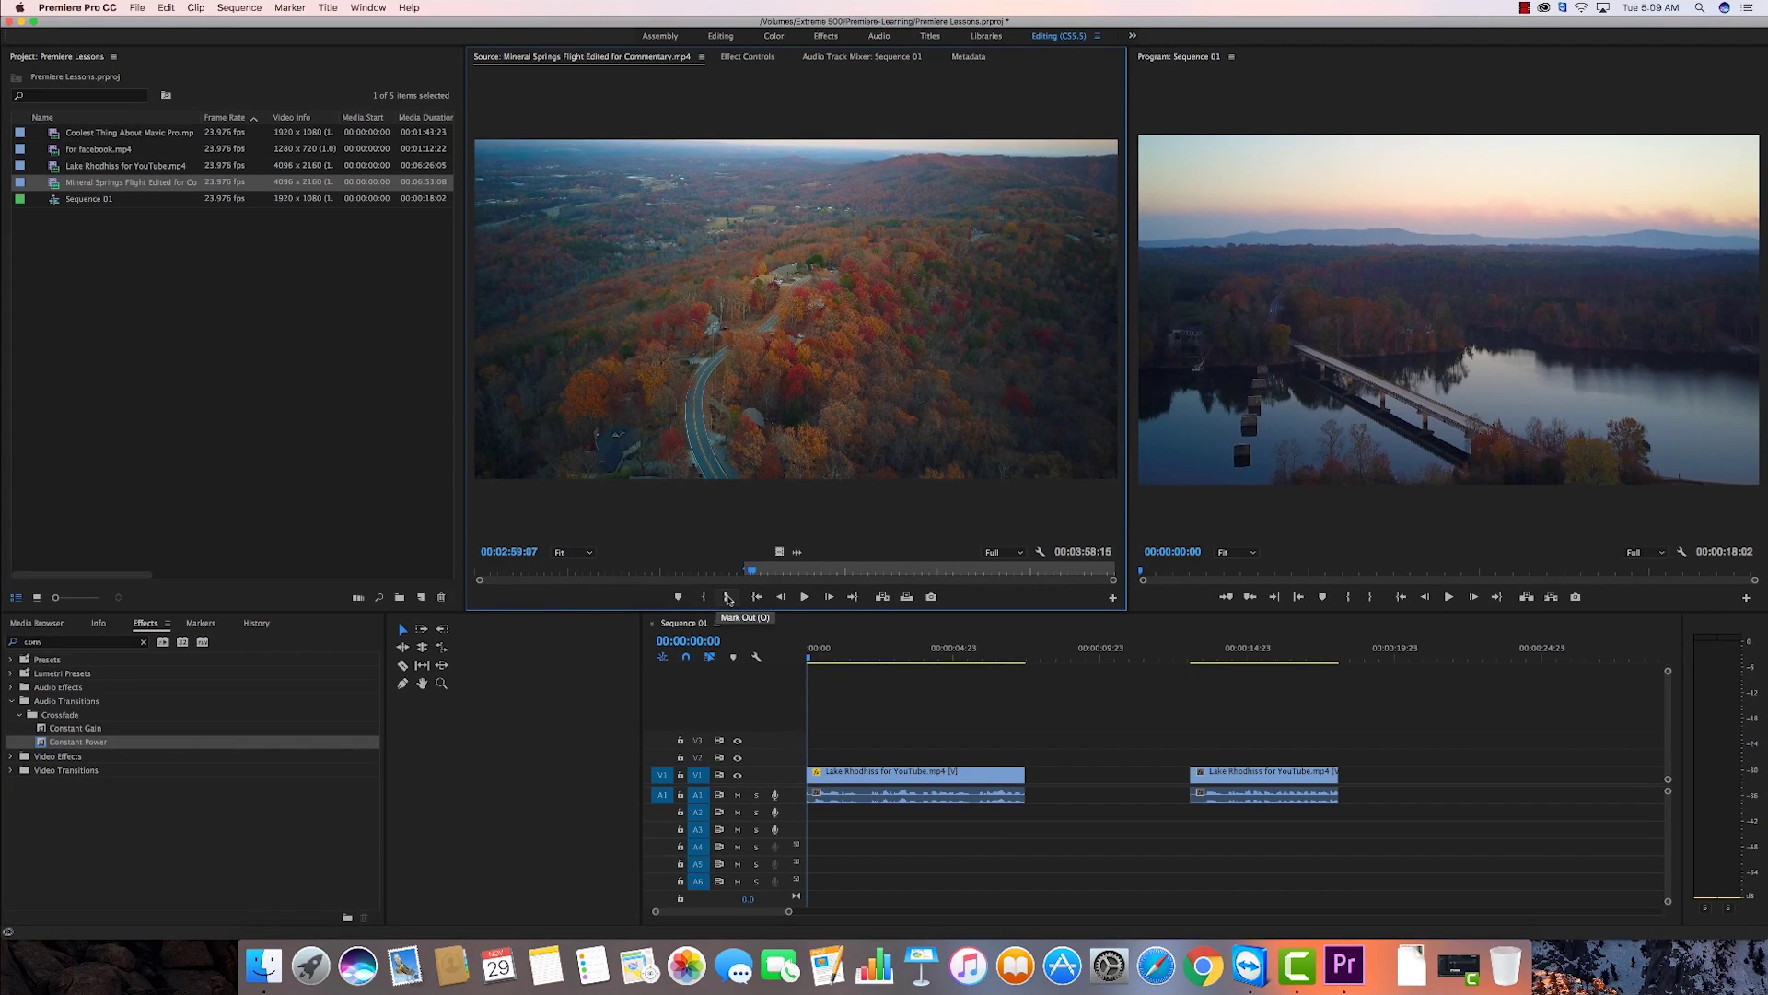
pyautogui.click(728, 597)
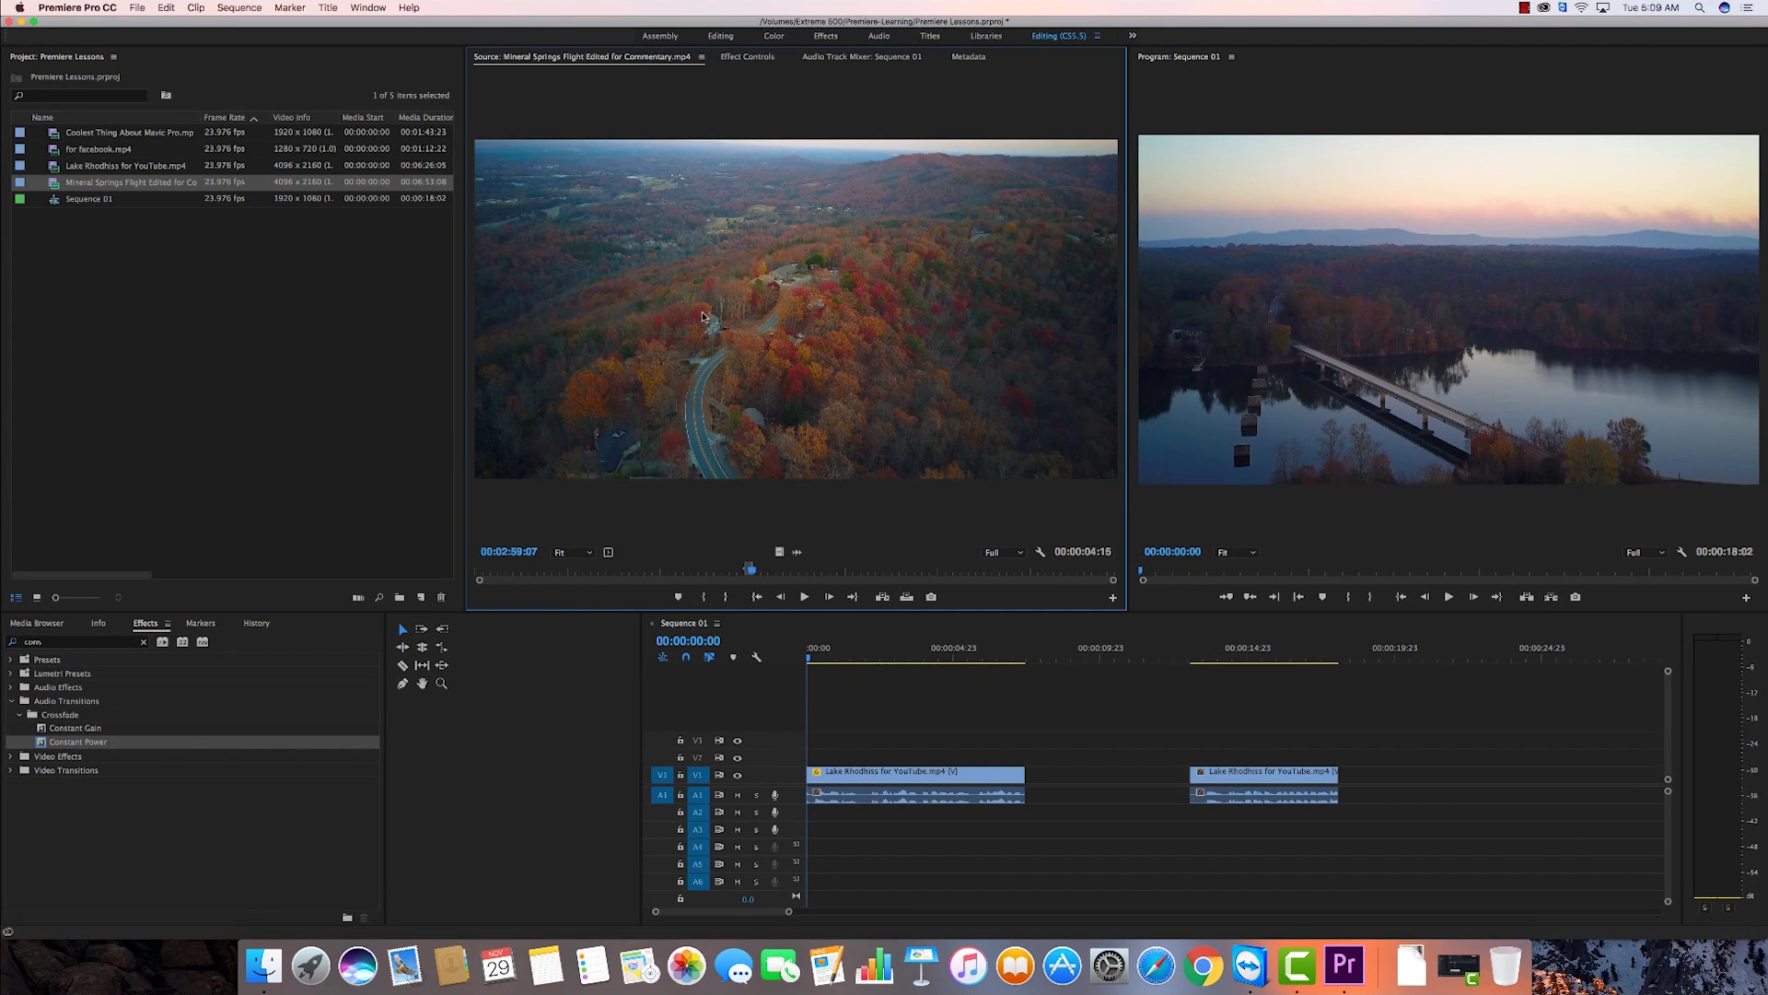
# Drop the marked Mineral Springs shot into the V1 gap between the Lake Rhodhiss clips.
pyautogui.moveTo(1025, 574); pyautogui.dragTo(1048, 776)
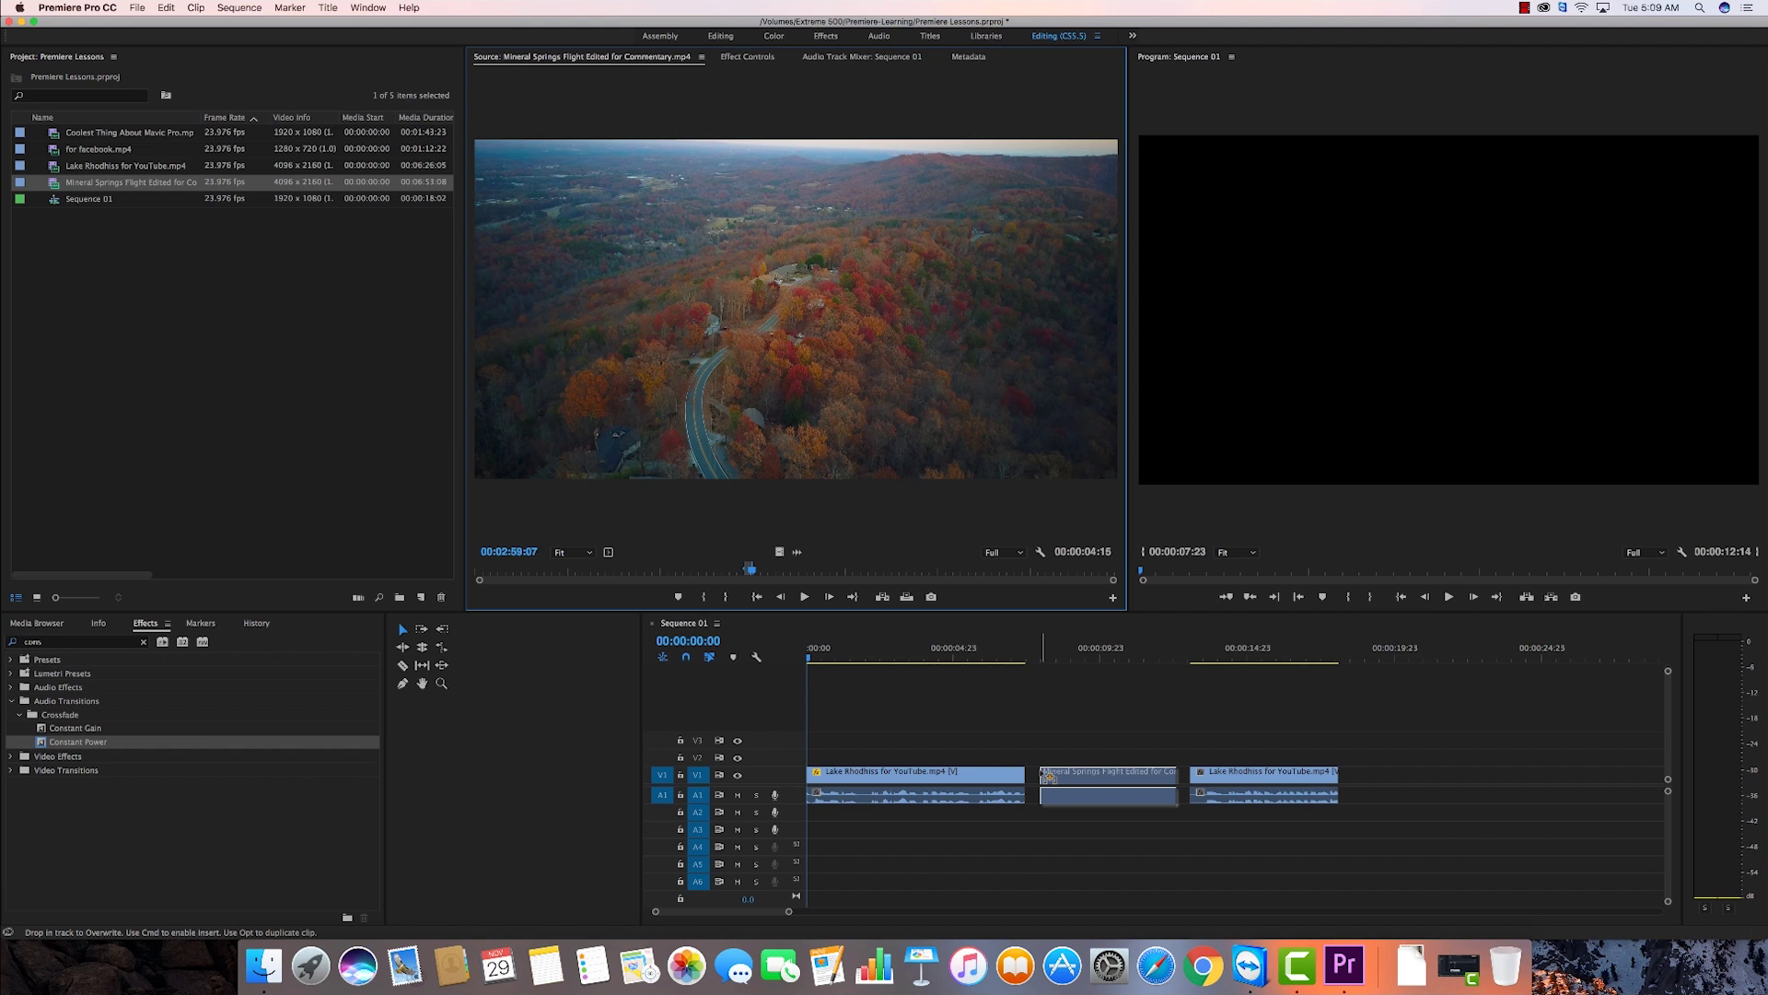
pyautogui.moveTo(1048, 776); pyautogui.dragTo(1048, 777)
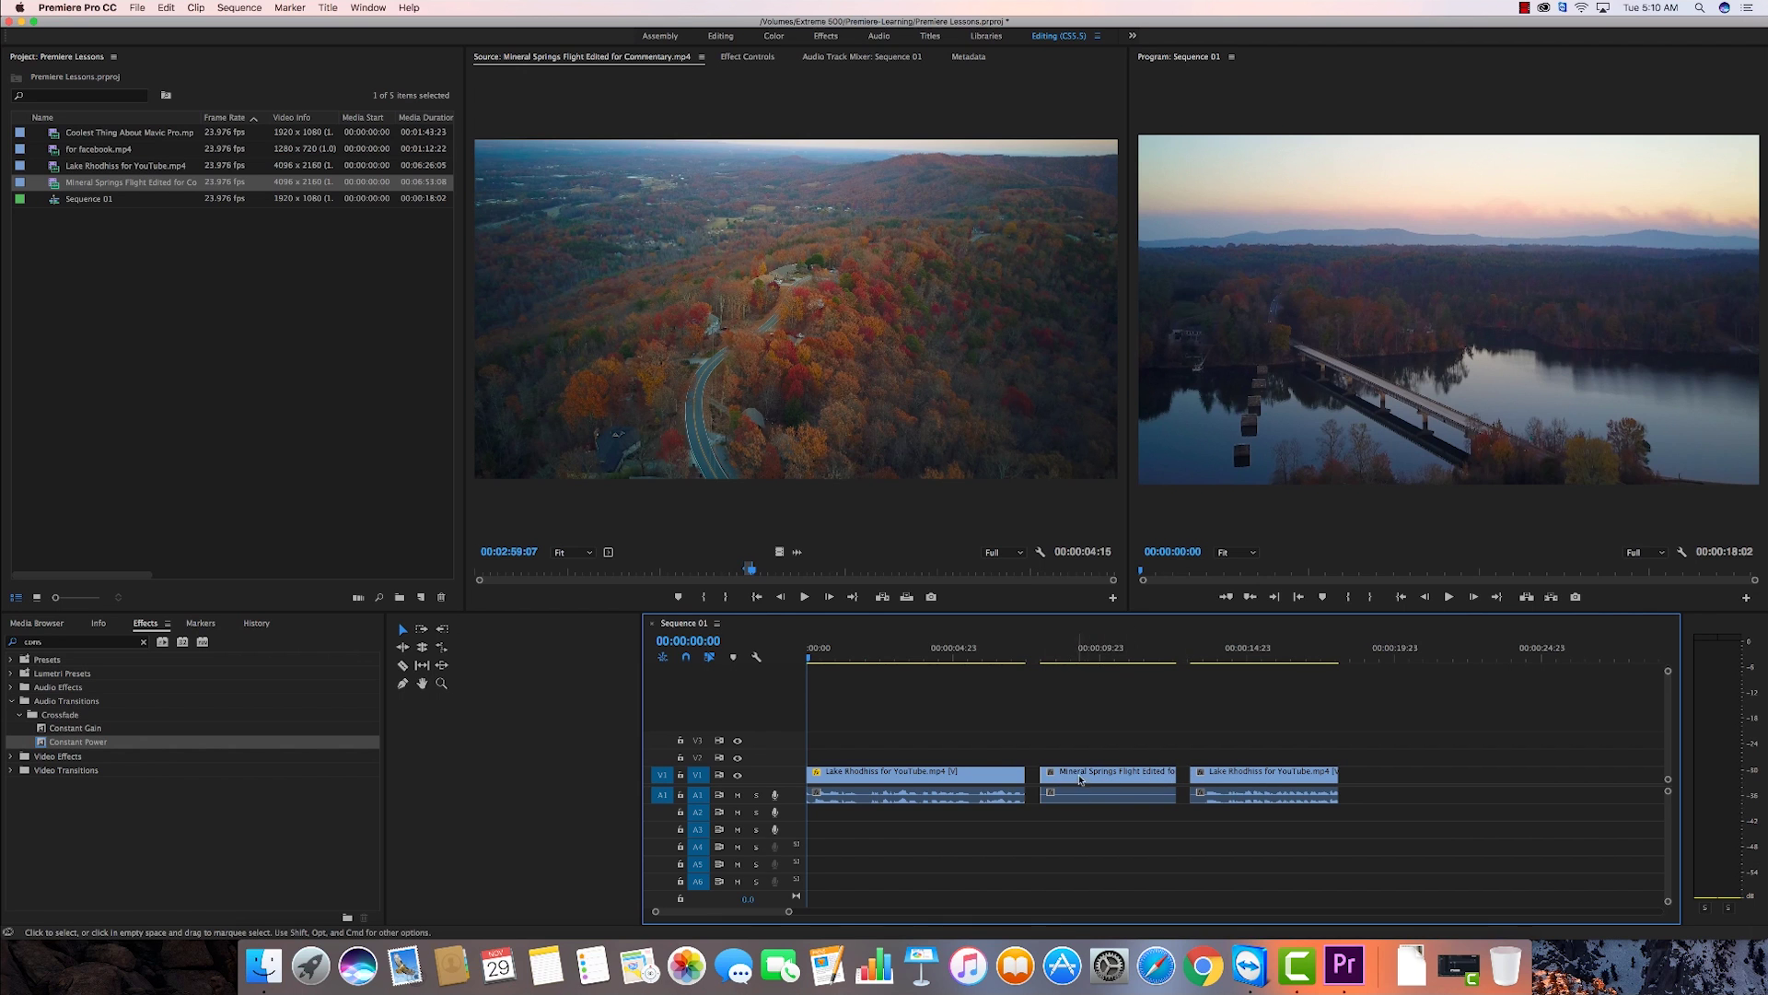
pyautogui.moveTo(1090, 777); pyautogui.dragTo(1078, 778)
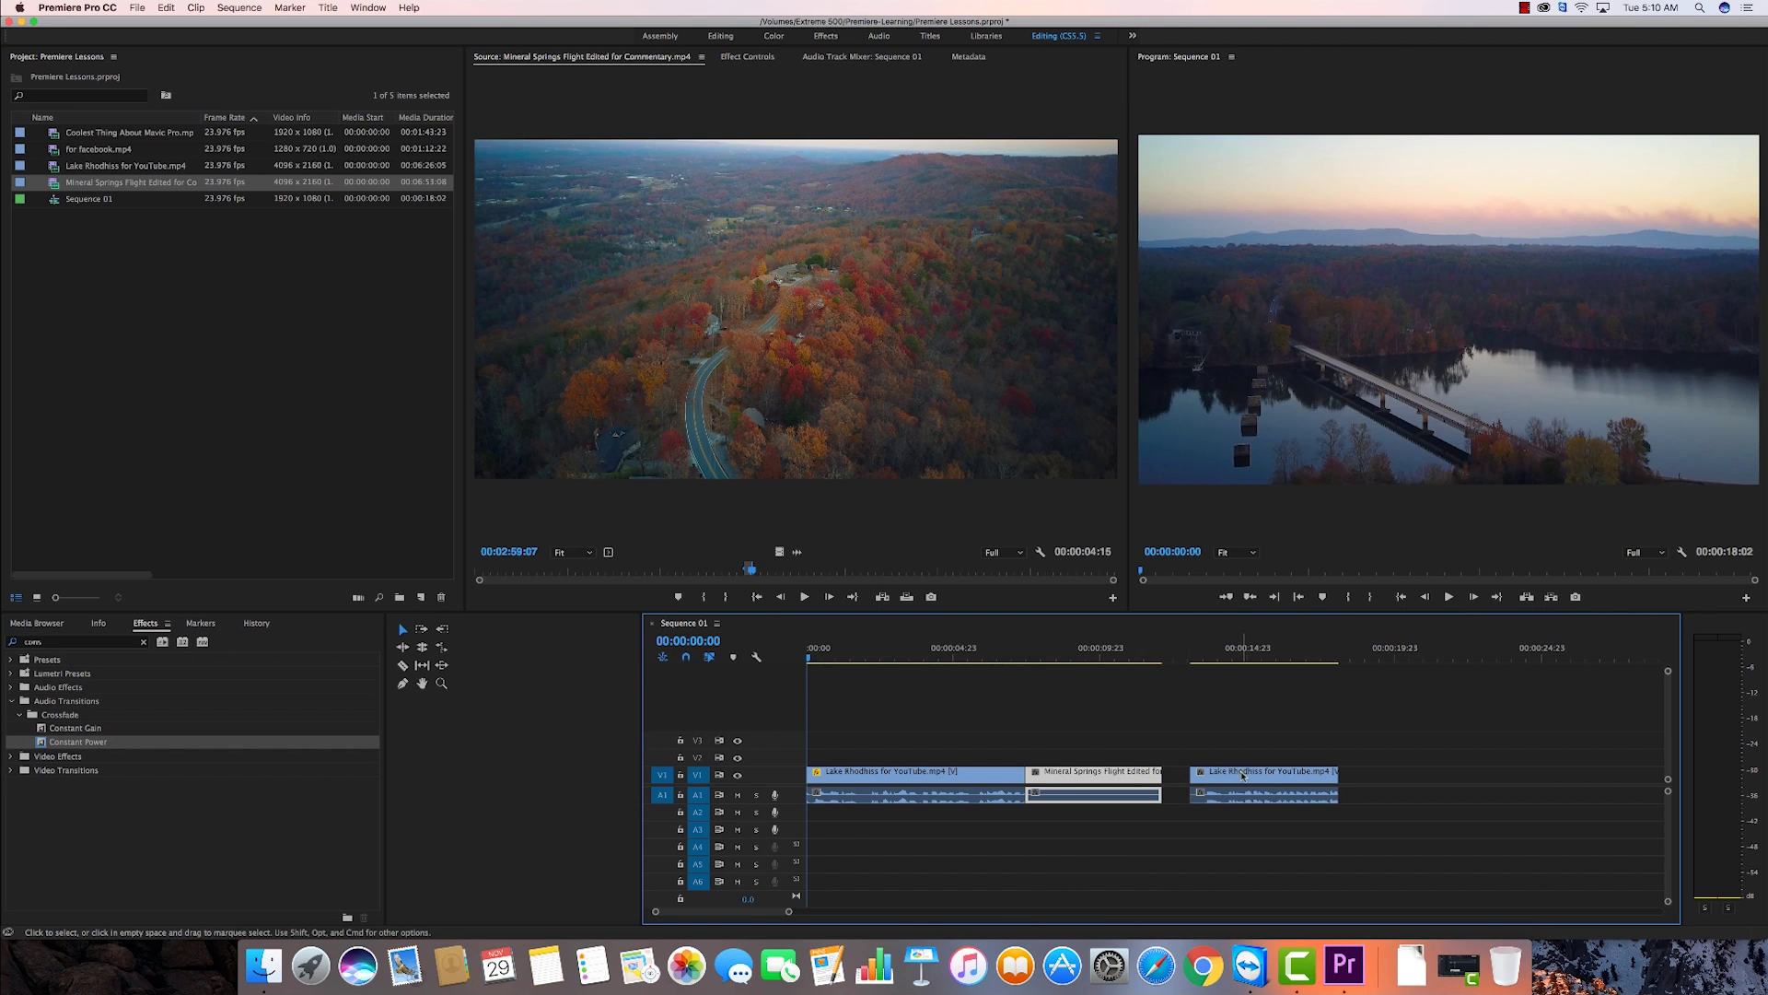
# Mark 00:03:42:23 to 00:04:00:10 and add that 17-second shot after the third clip.
pyautogui.moveTo(753, 572); pyautogui.dragTo(819, 571)
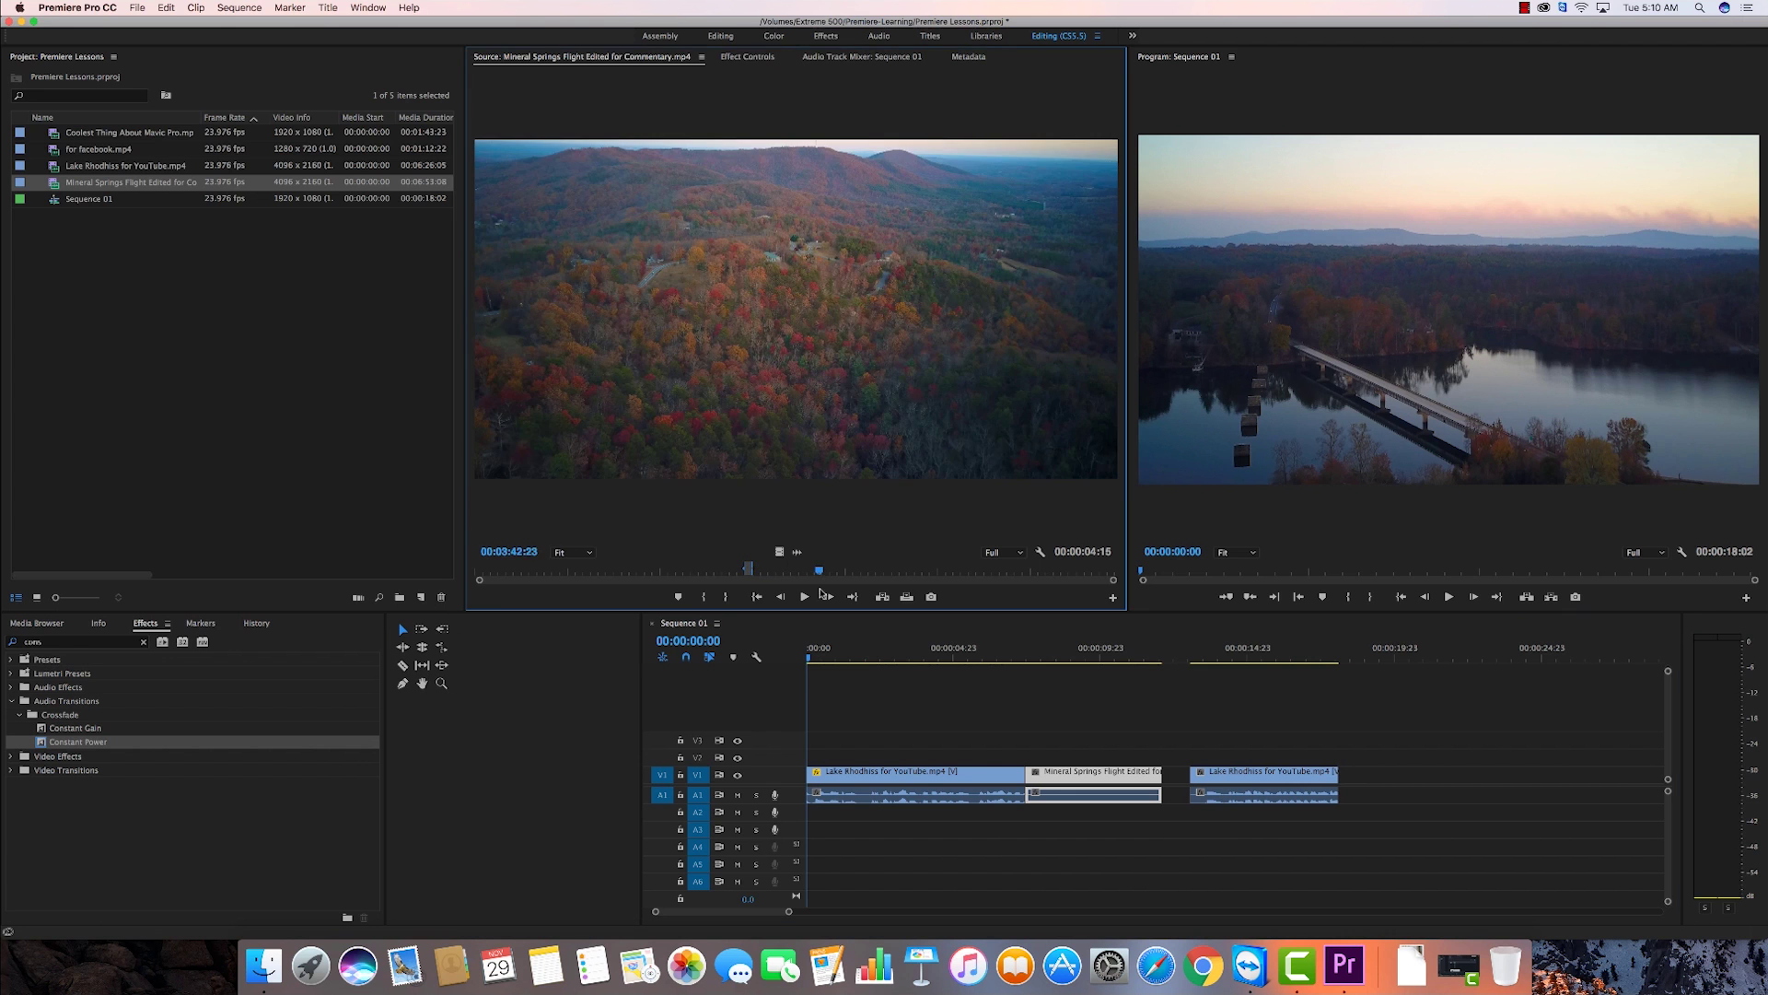
pyautogui.click(704, 597)
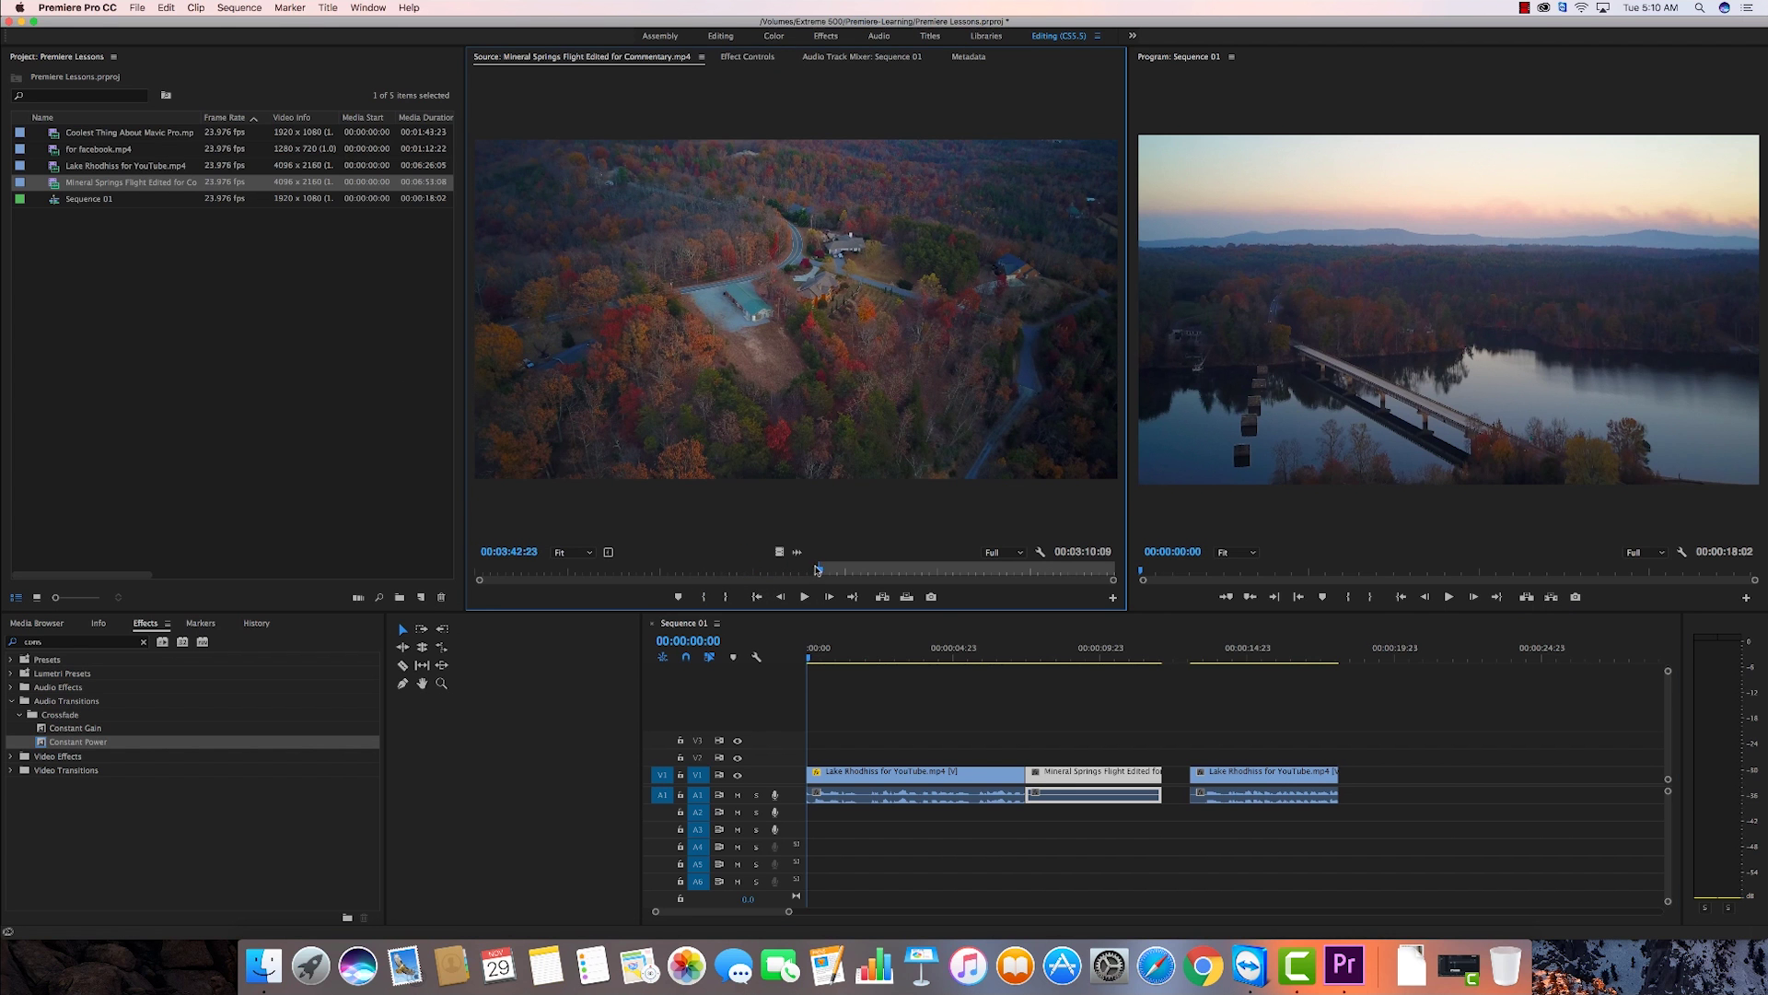
pyautogui.moveTo(819, 570); pyautogui.dragTo(846, 570)
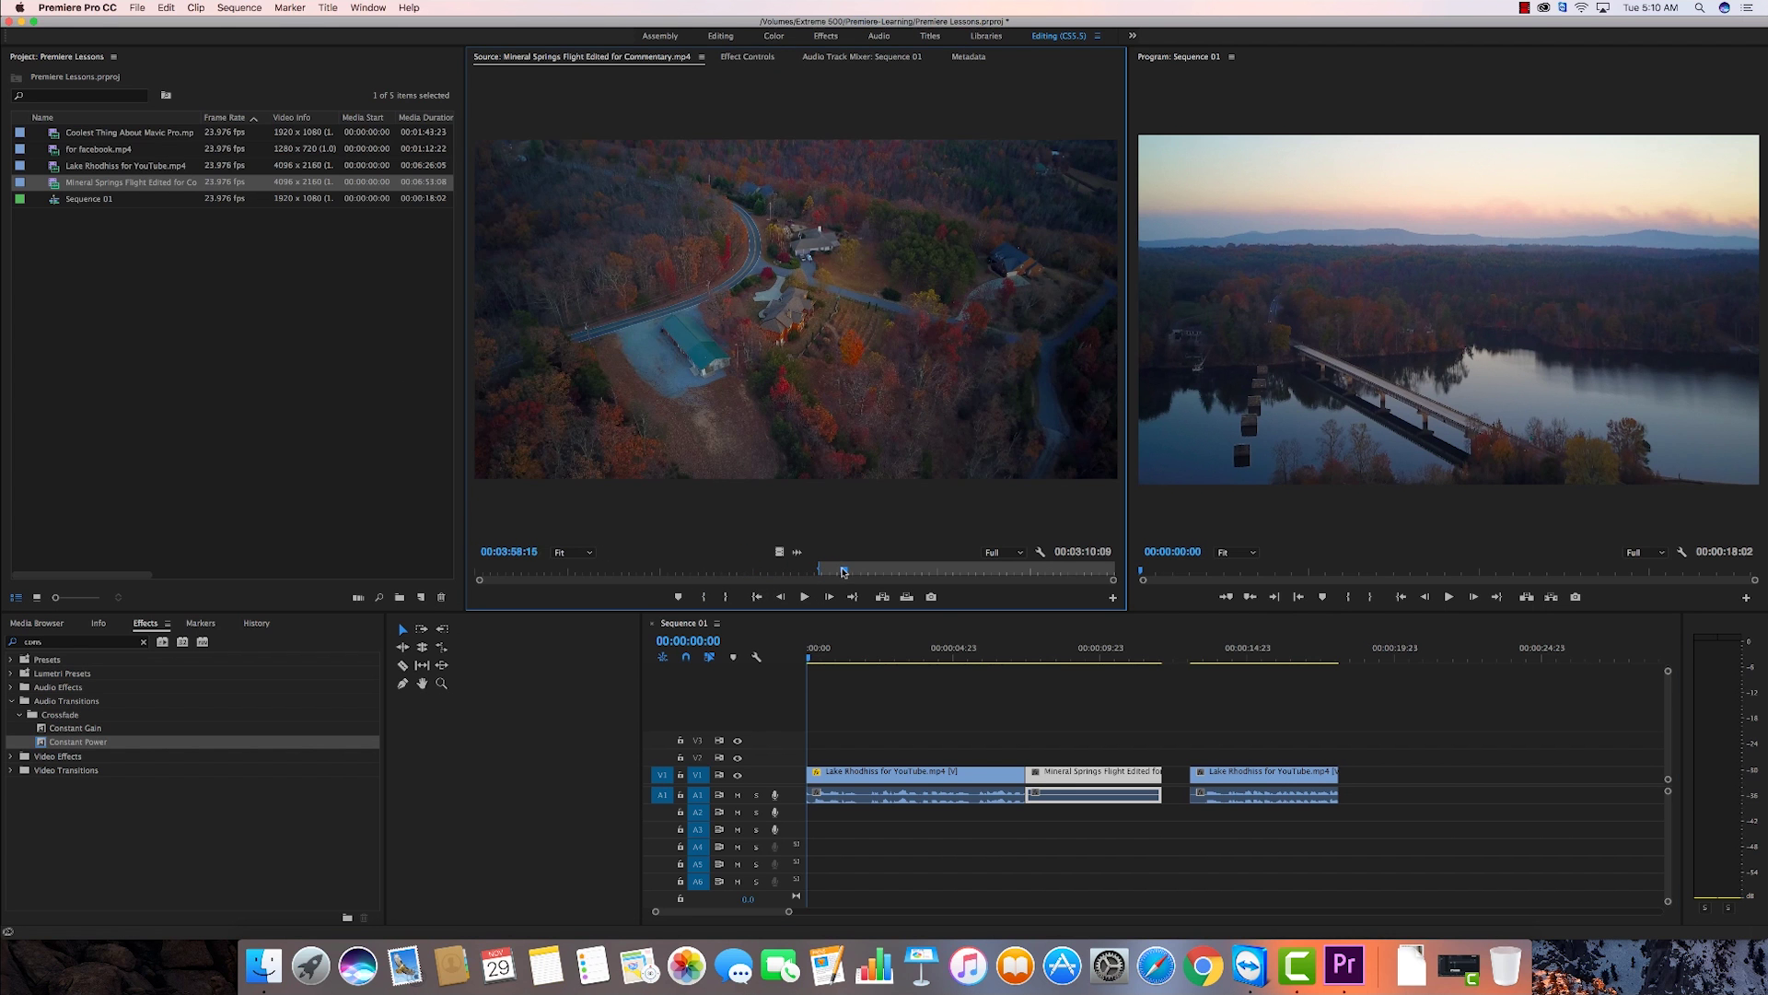
pyautogui.click(727, 597)
pyautogui.moveTo(1286, 686); pyautogui.dragTo(1369, 792)
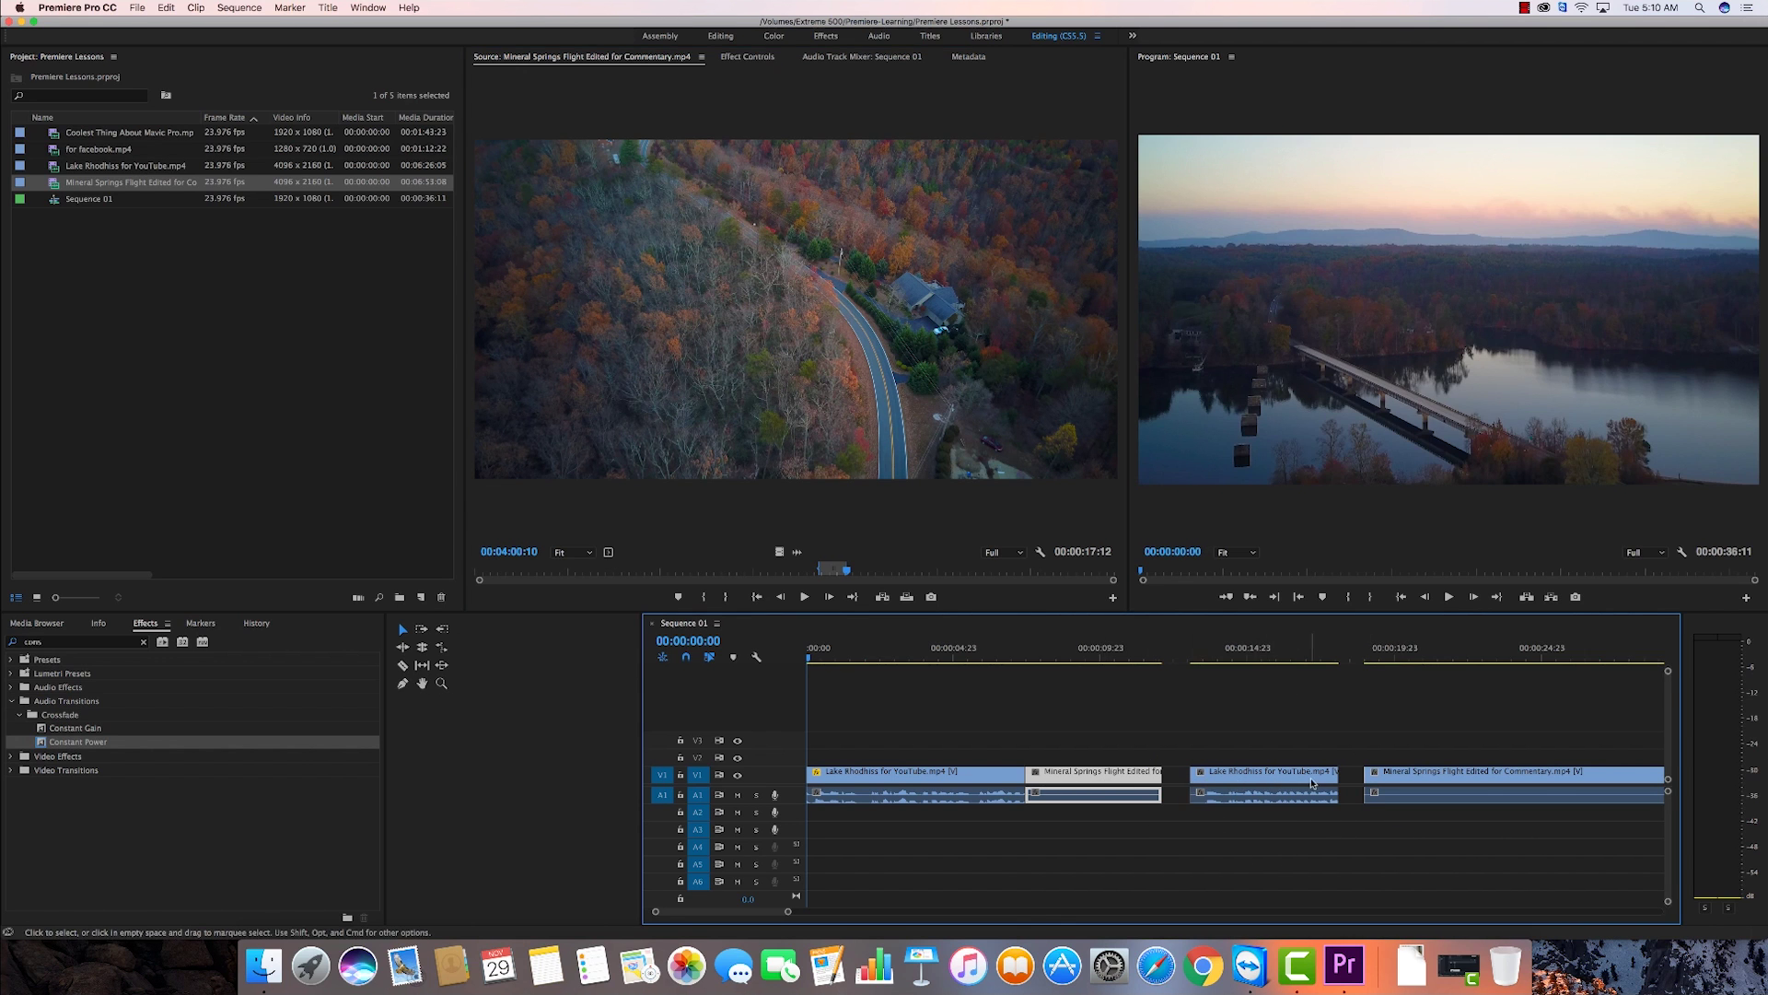
# Slide the last clip left and ripple-delete the gap before Lake Rhodhiss.
pyautogui.moveTo(1400, 790); pyautogui.dragTo(1371, 790)
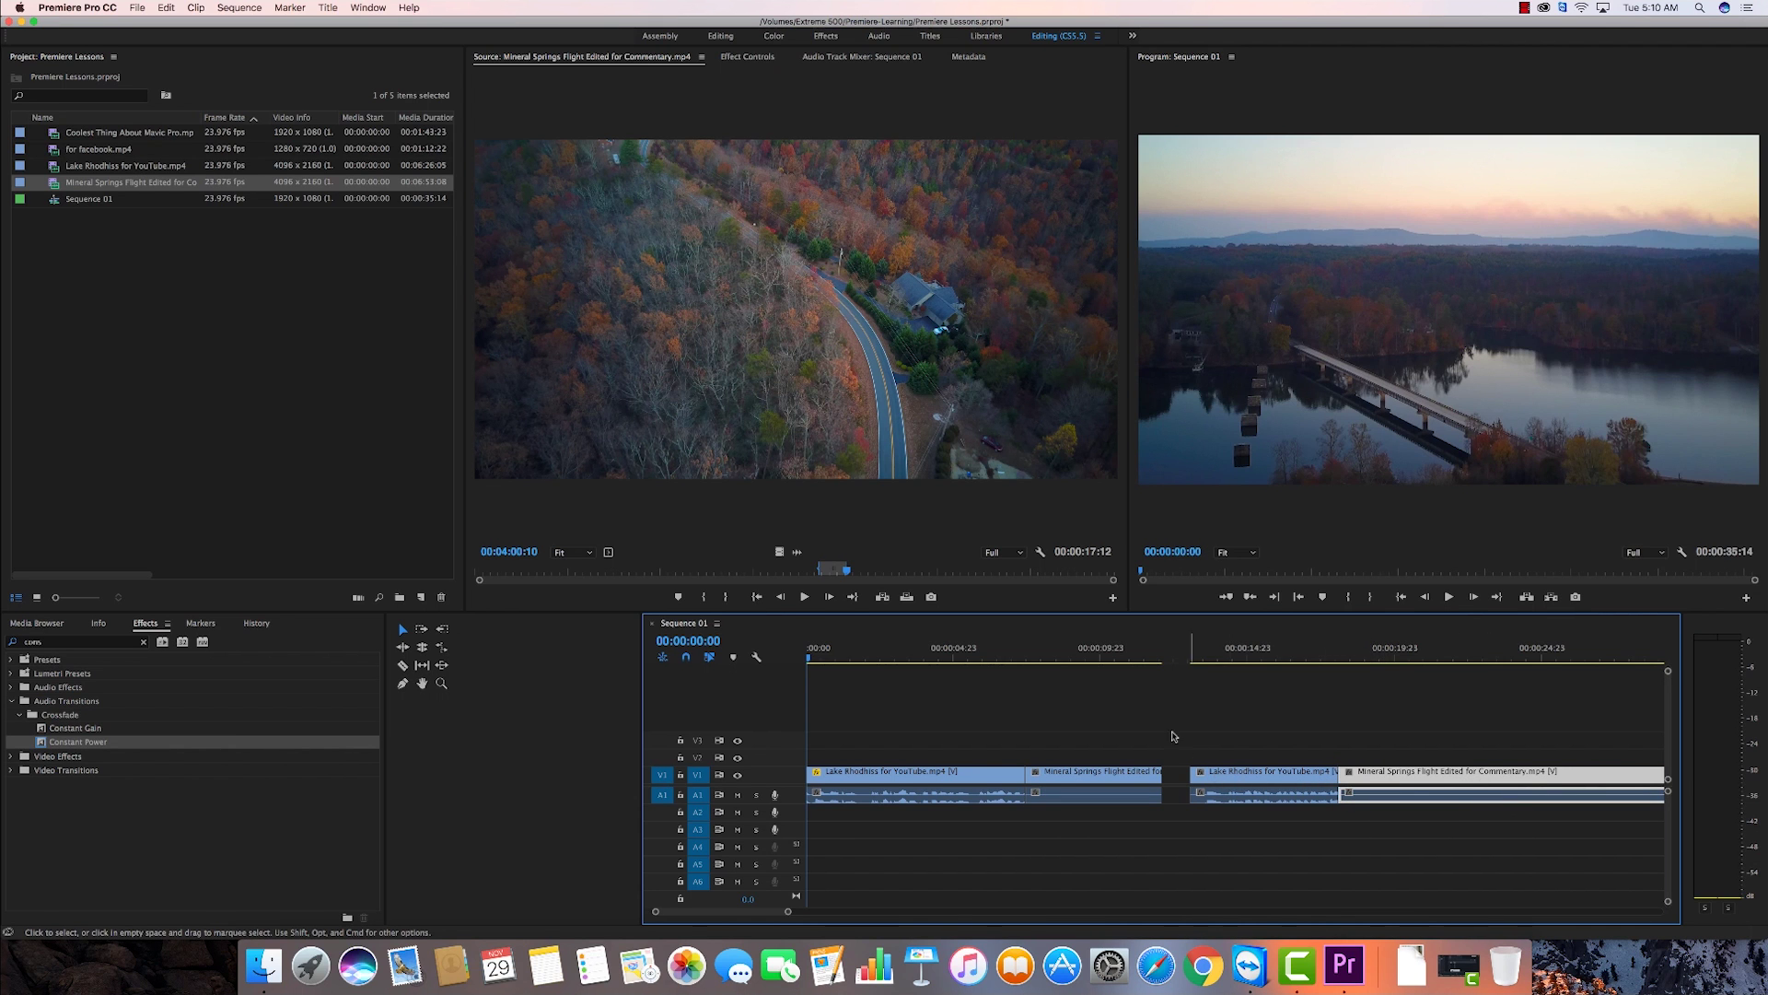
pyautogui.rightClick(1175, 781)
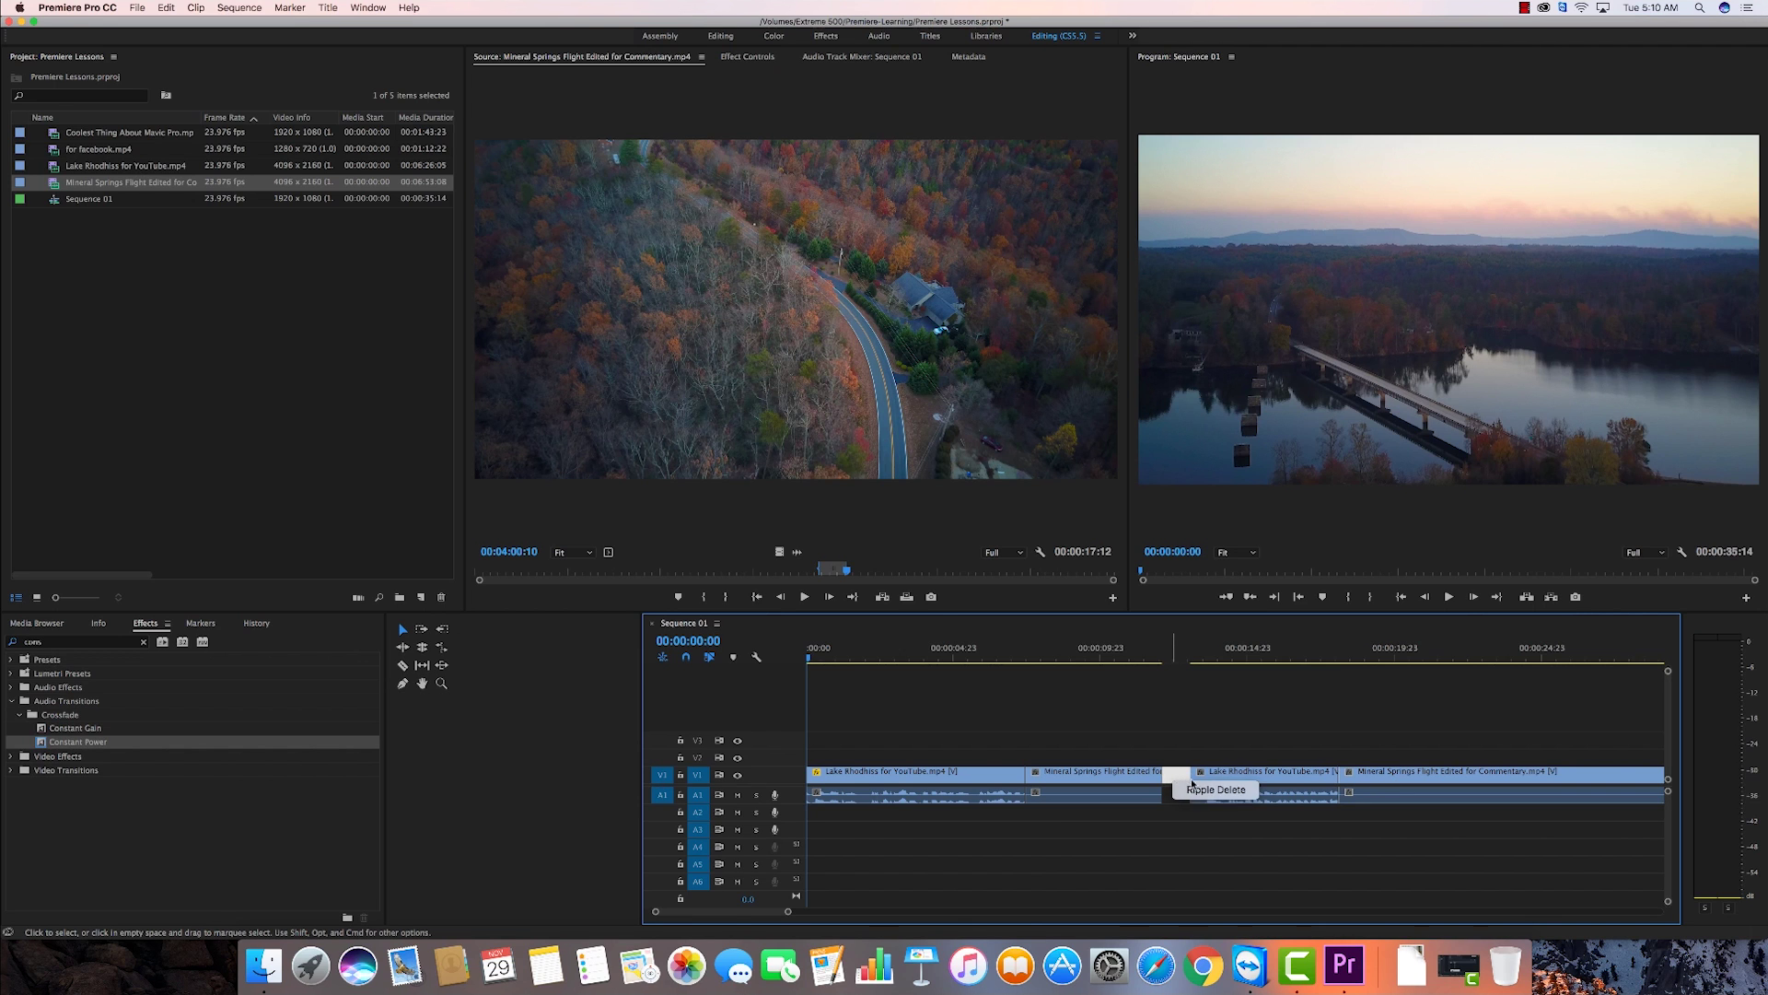
pyautogui.click(1178, 780)
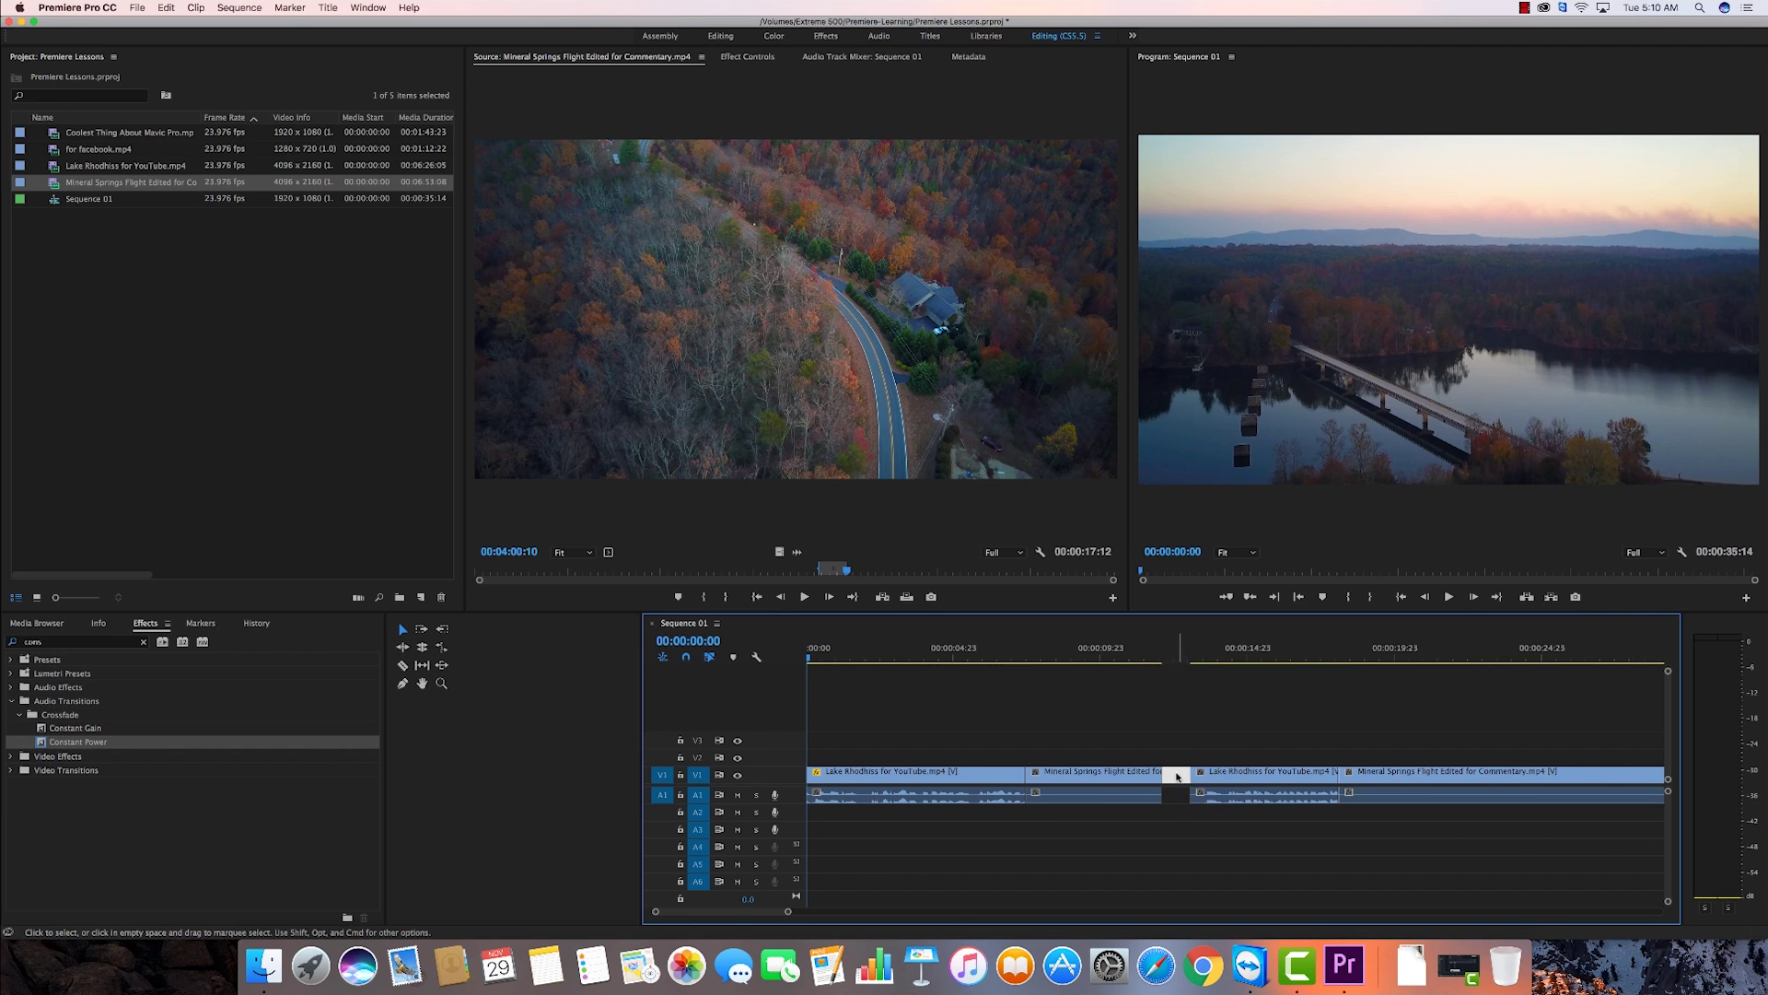
pyautogui.rightClick(1177, 779)
pyautogui.click(1212, 787)
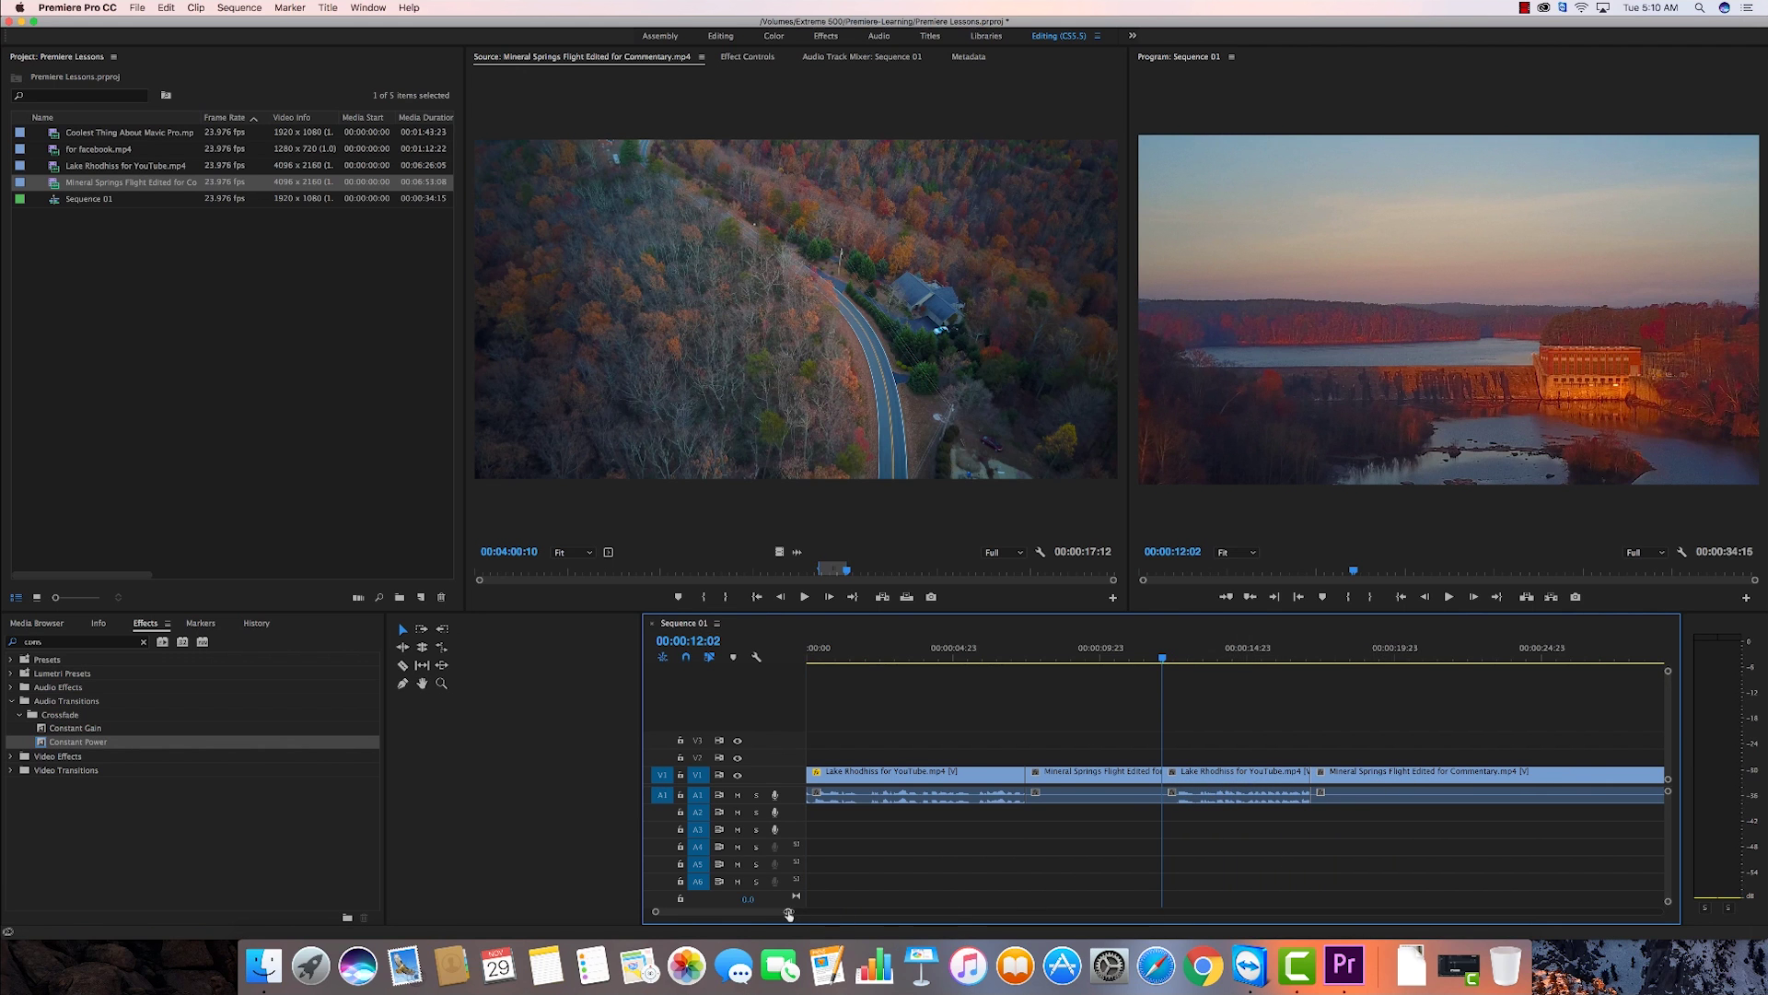
pyautogui.moveTo(788, 914); pyautogui.dragTo(861, 911)
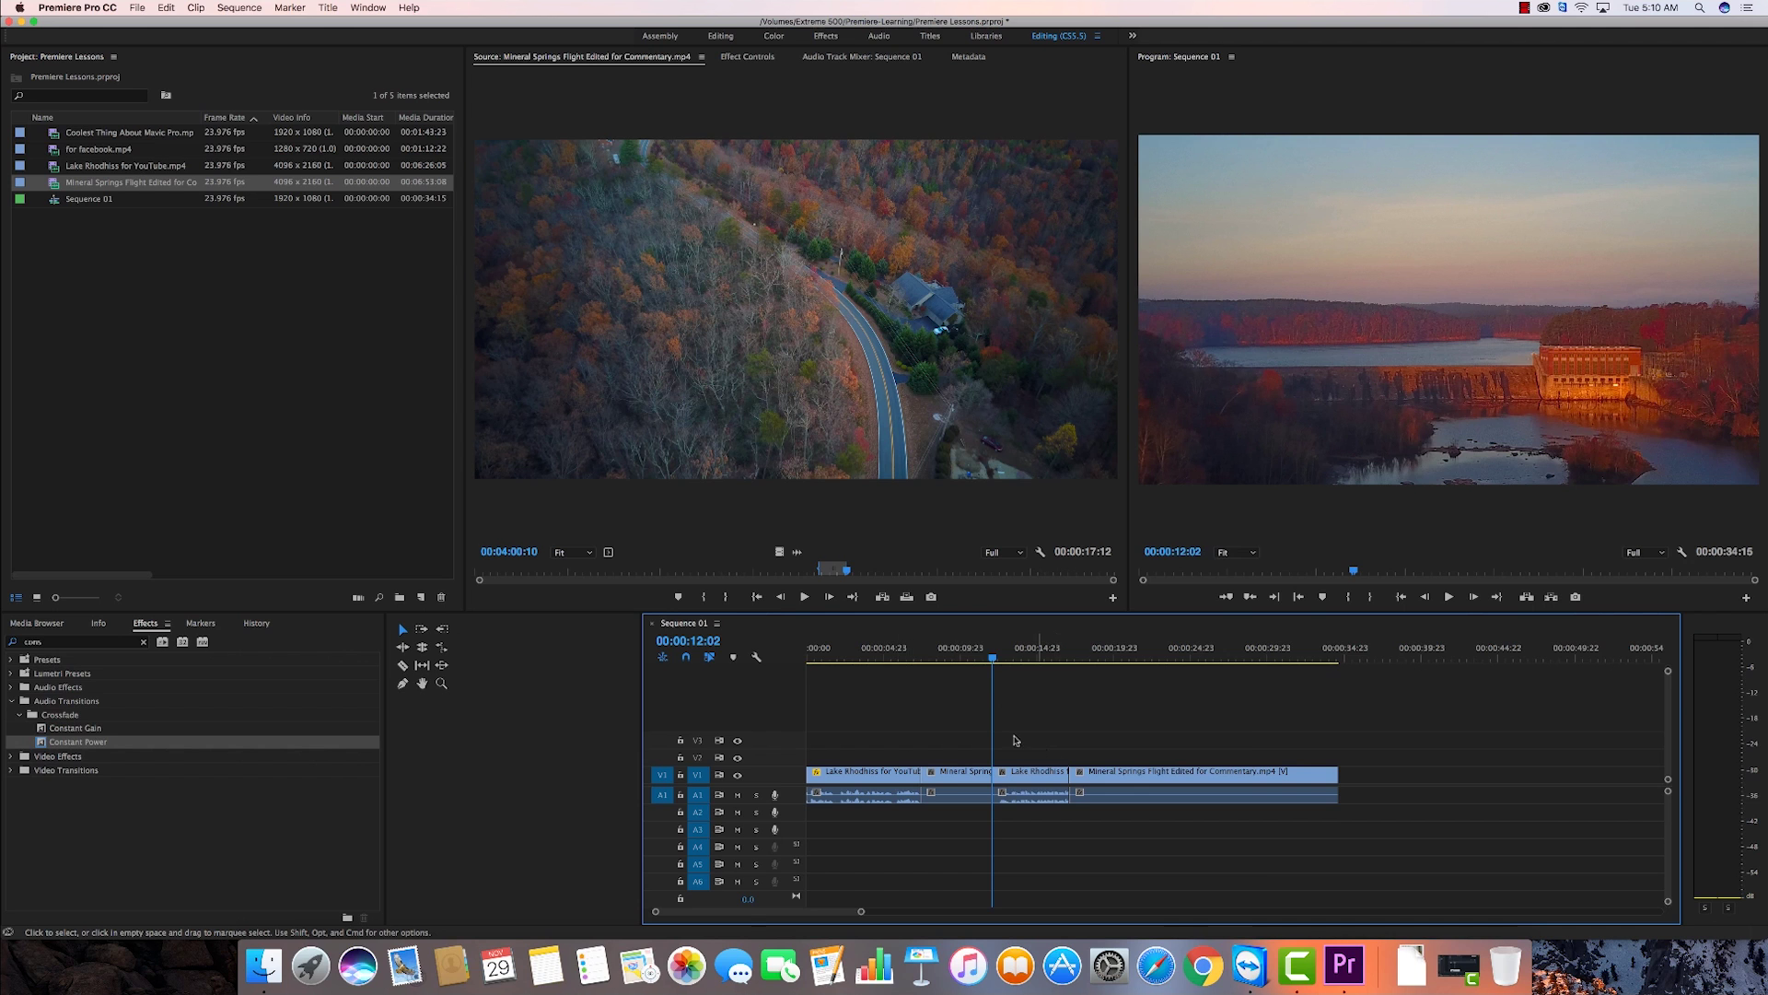
# Ripple-delete the gap before Lake Rhodhiss and the final Mineral Springs clip, bringing the sequence to 00:00:34:16.
pyautogui.moveTo(1015, 740); pyautogui.dragTo(1252, 856)
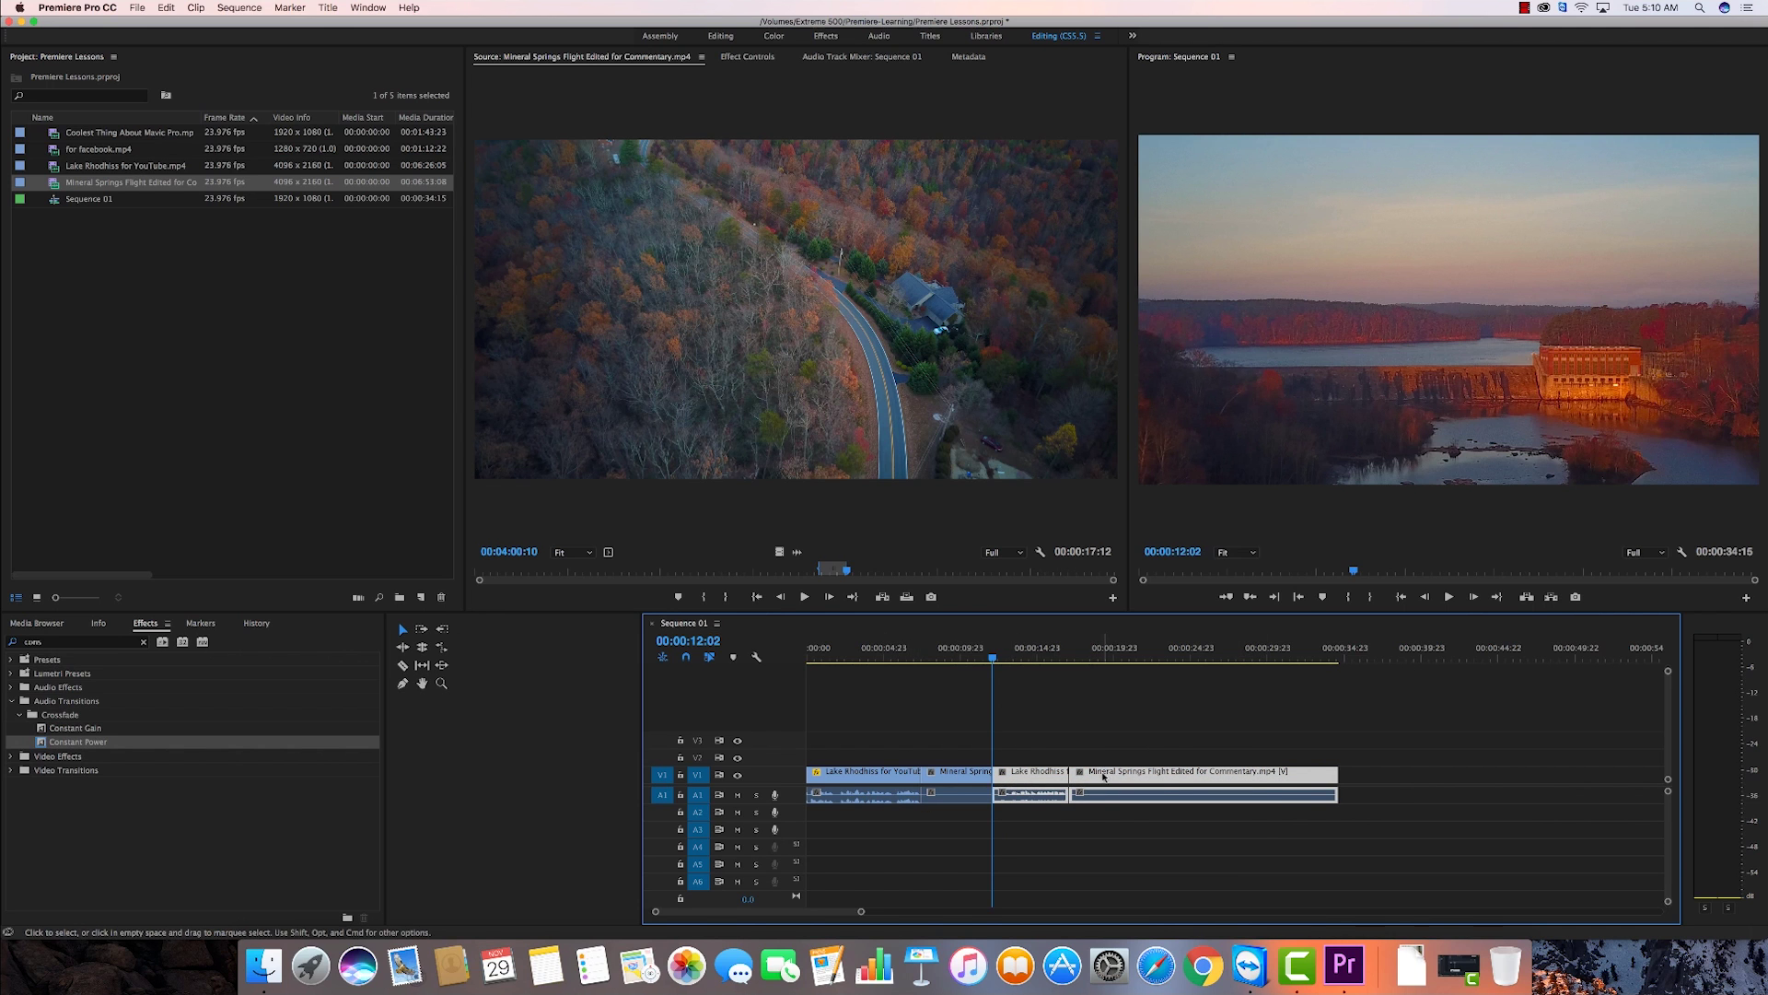
pyautogui.moveTo(1104, 777); pyautogui.dragTo(1162, 776)
pyautogui.rightClick(1016, 781)
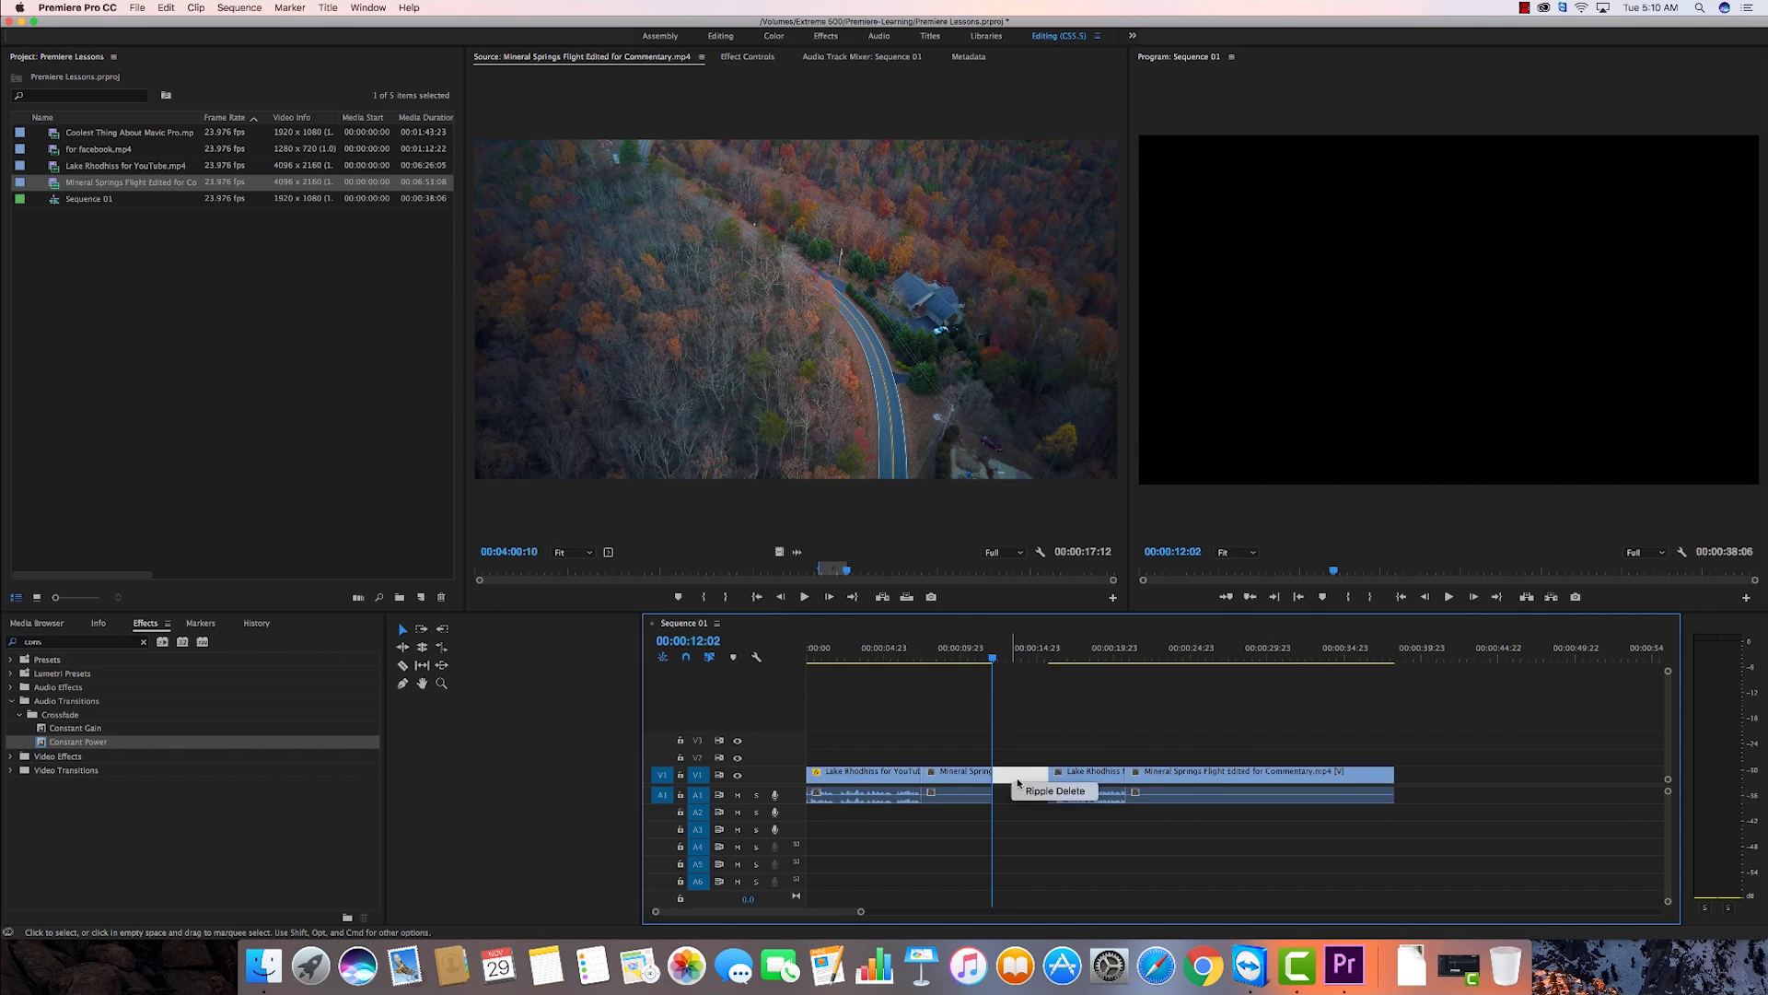
pyautogui.click(1057, 790)
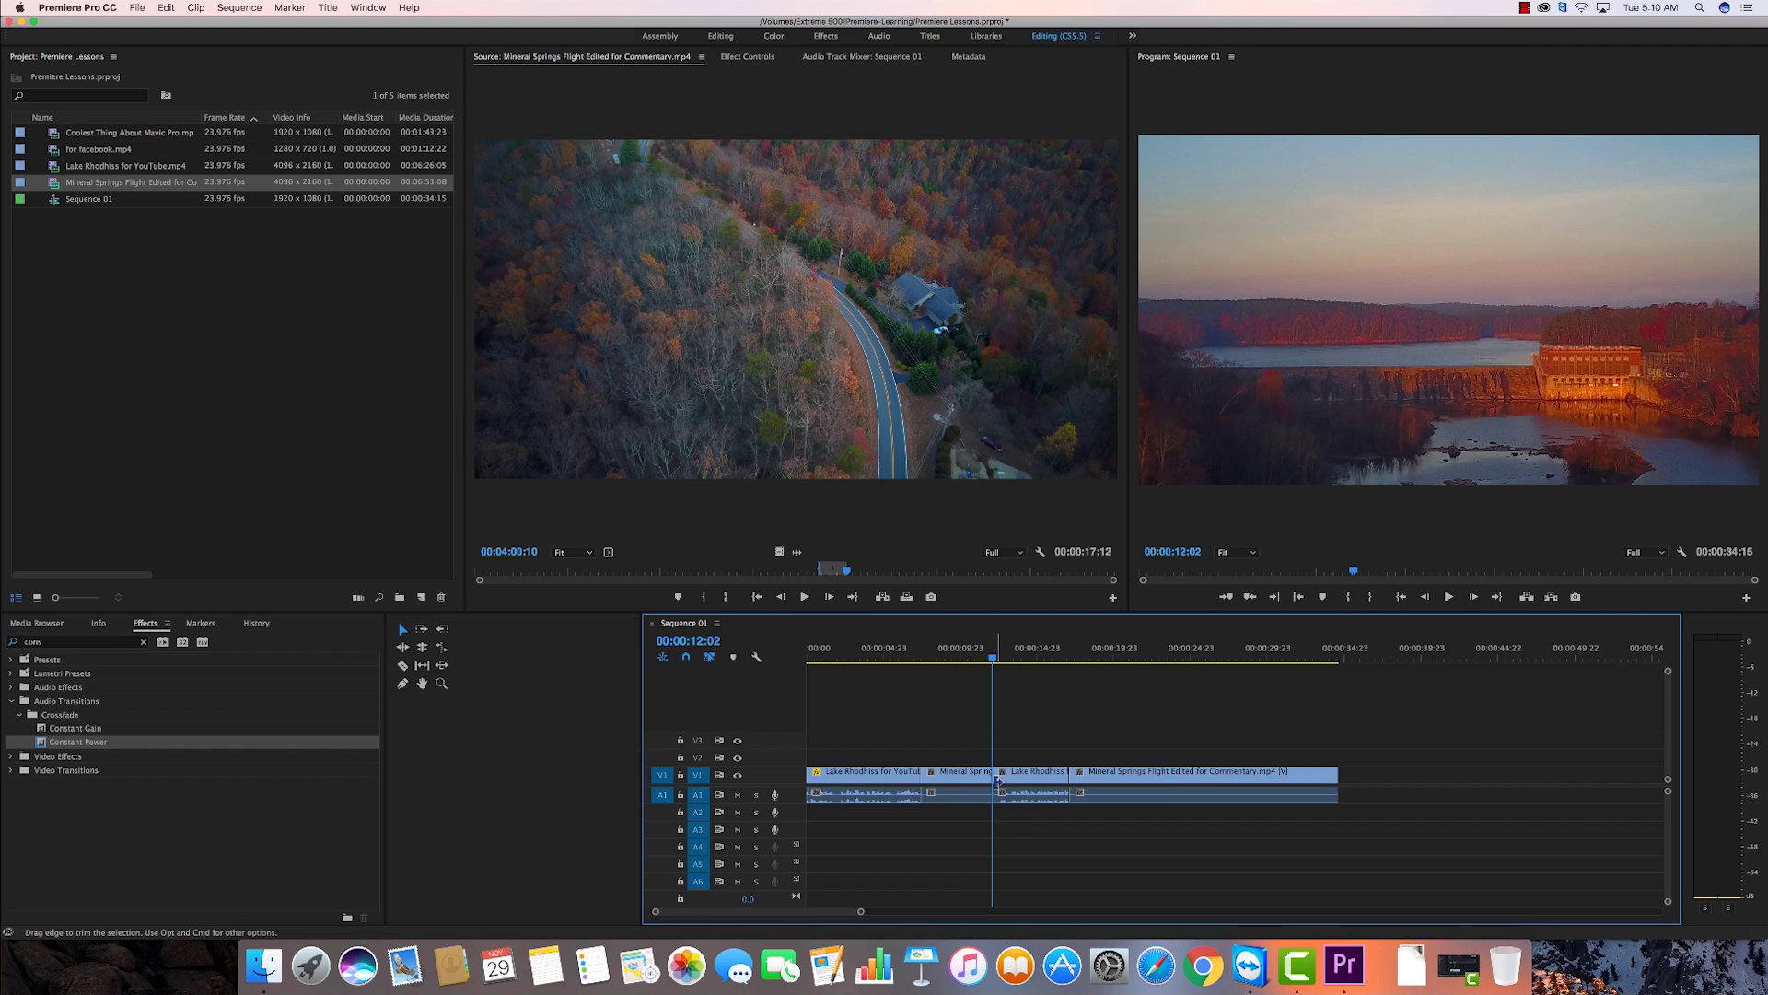
# Mute audio track A1 and browse the Import dialog to the Extreme 500 drive.
pyautogui.click(738, 795)
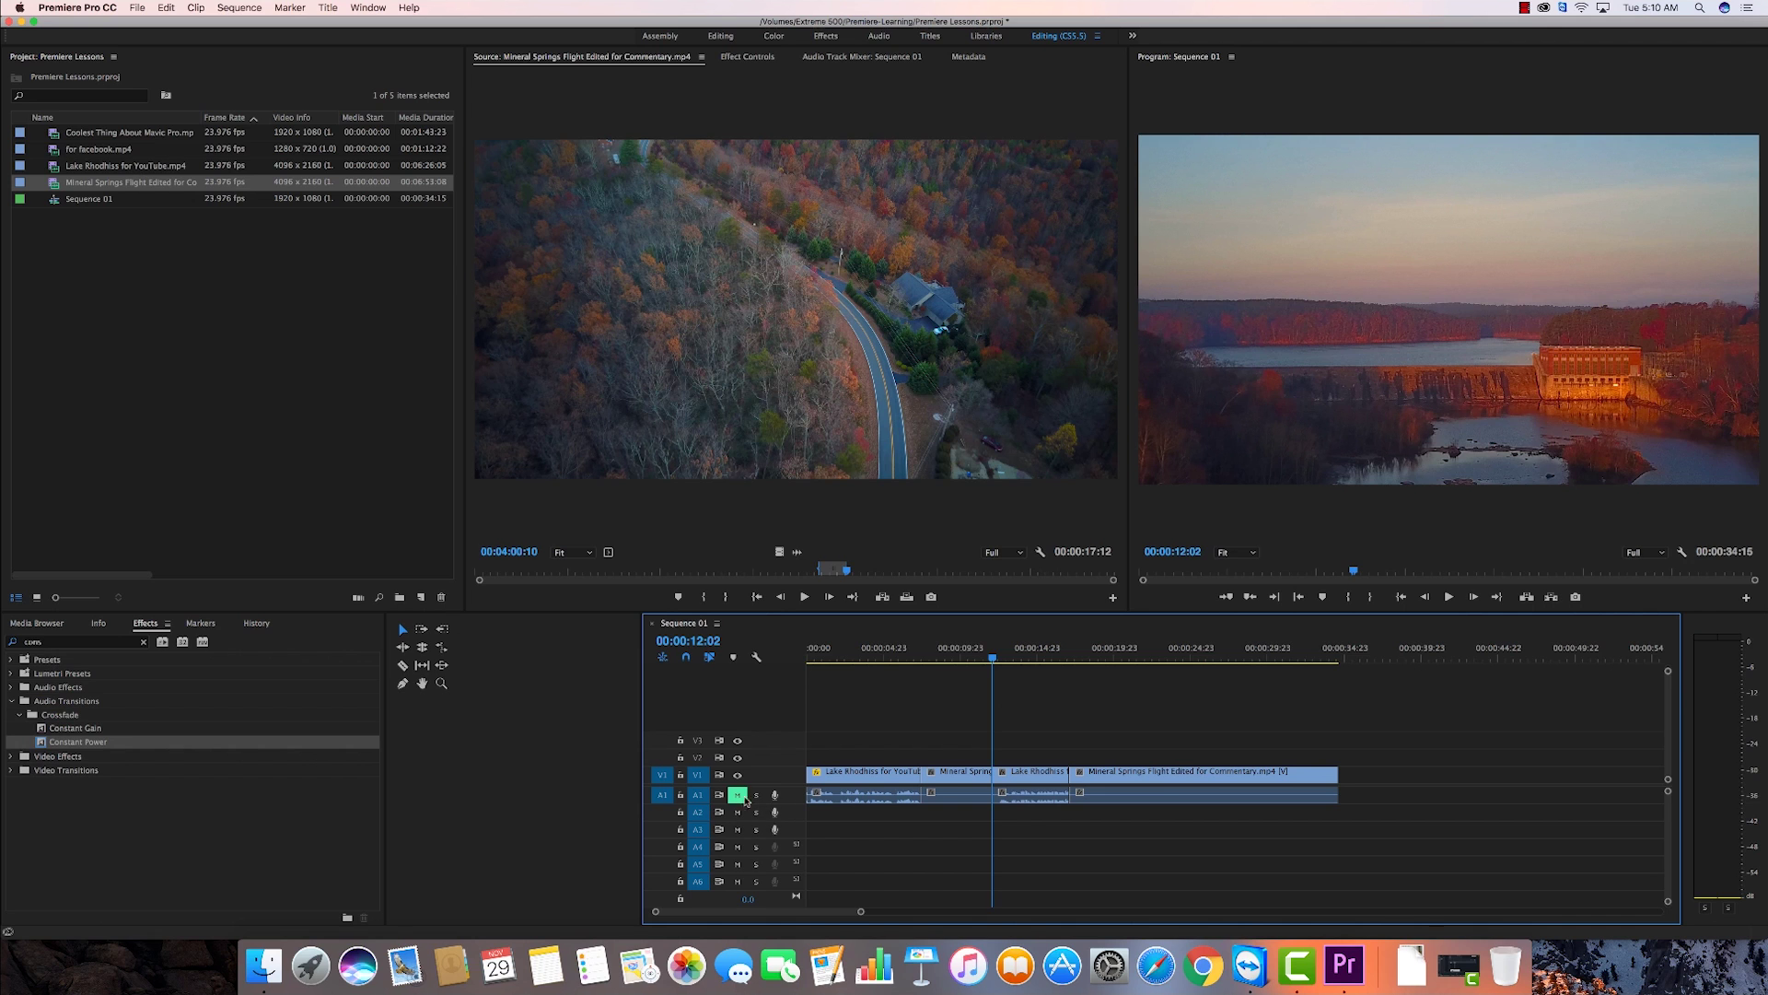
pyautogui.doubleClick(198, 297)
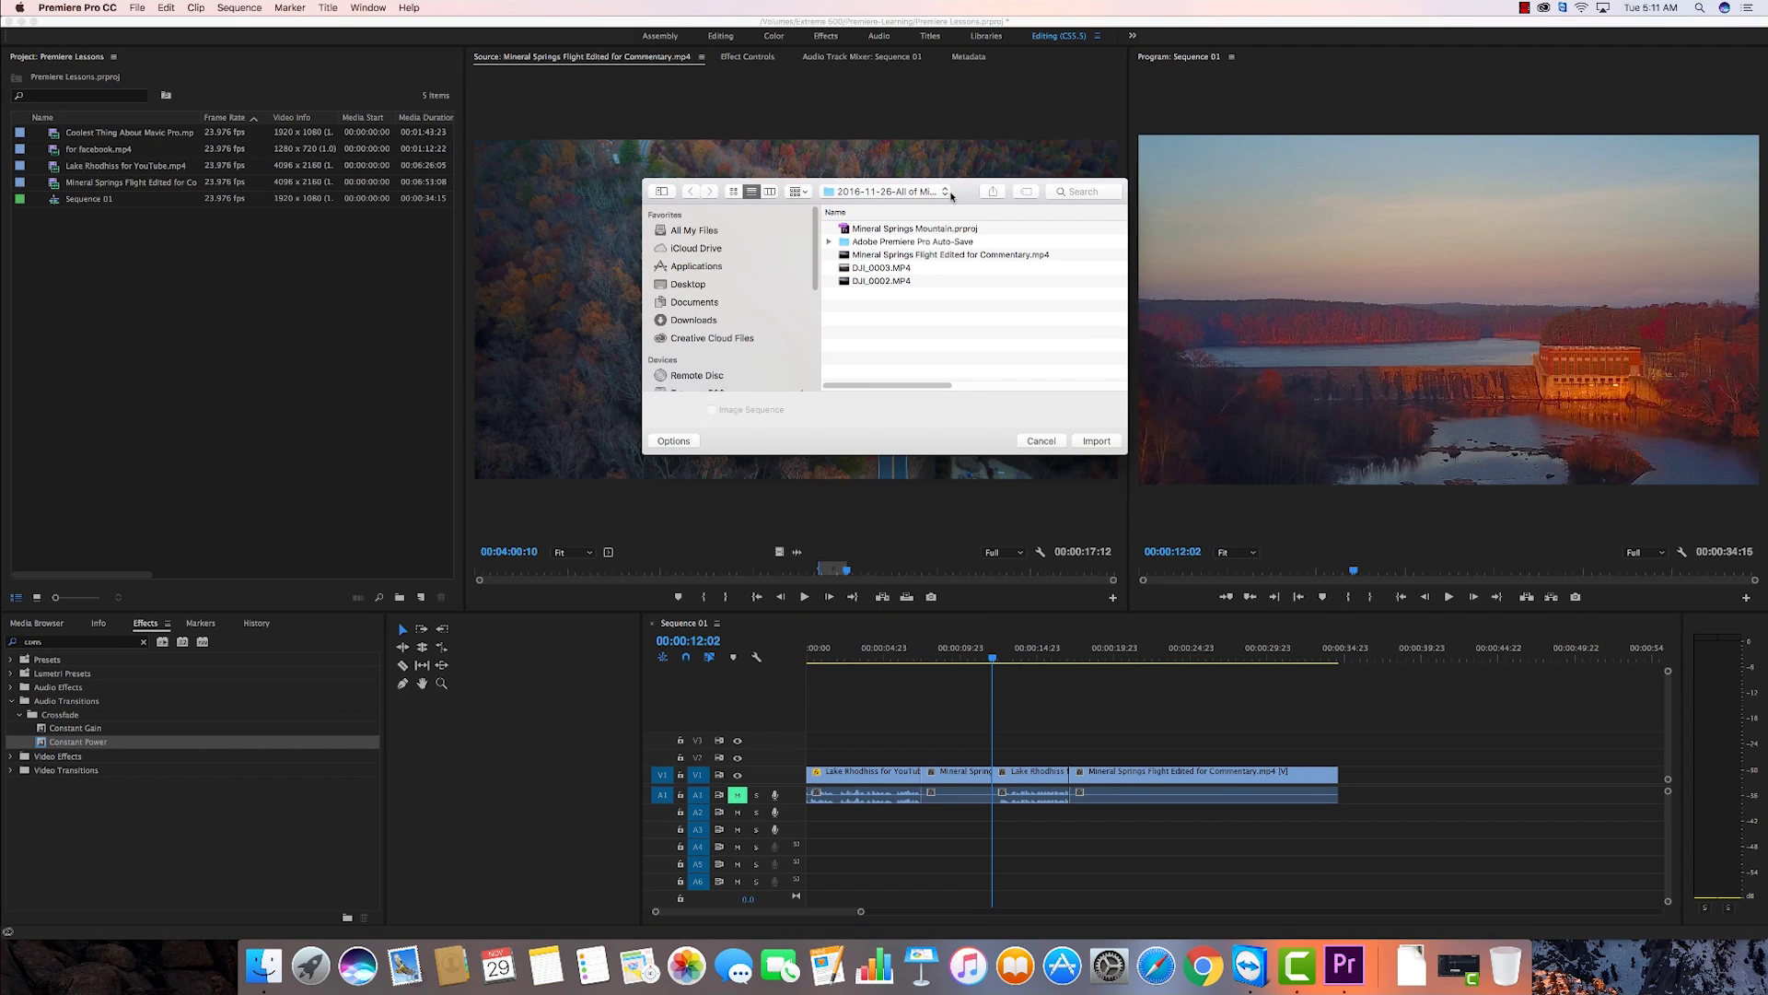
pyautogui.click(951, 194)
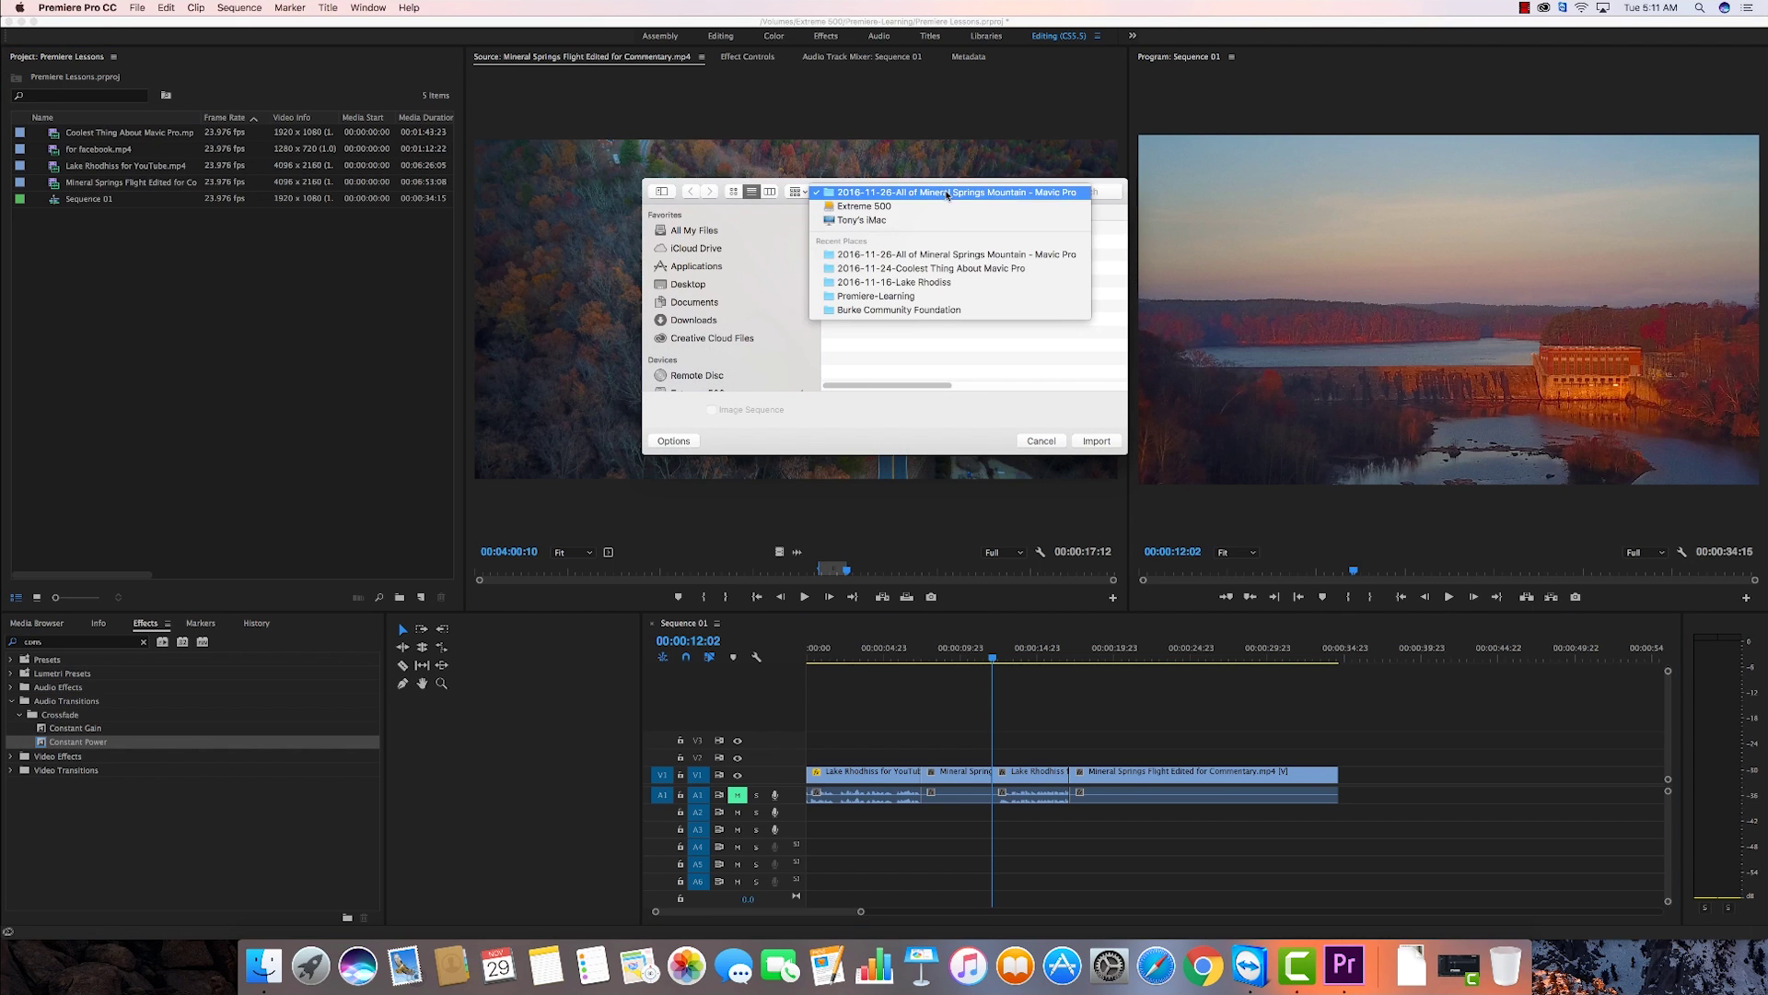
pyautogui.click(892, 206)
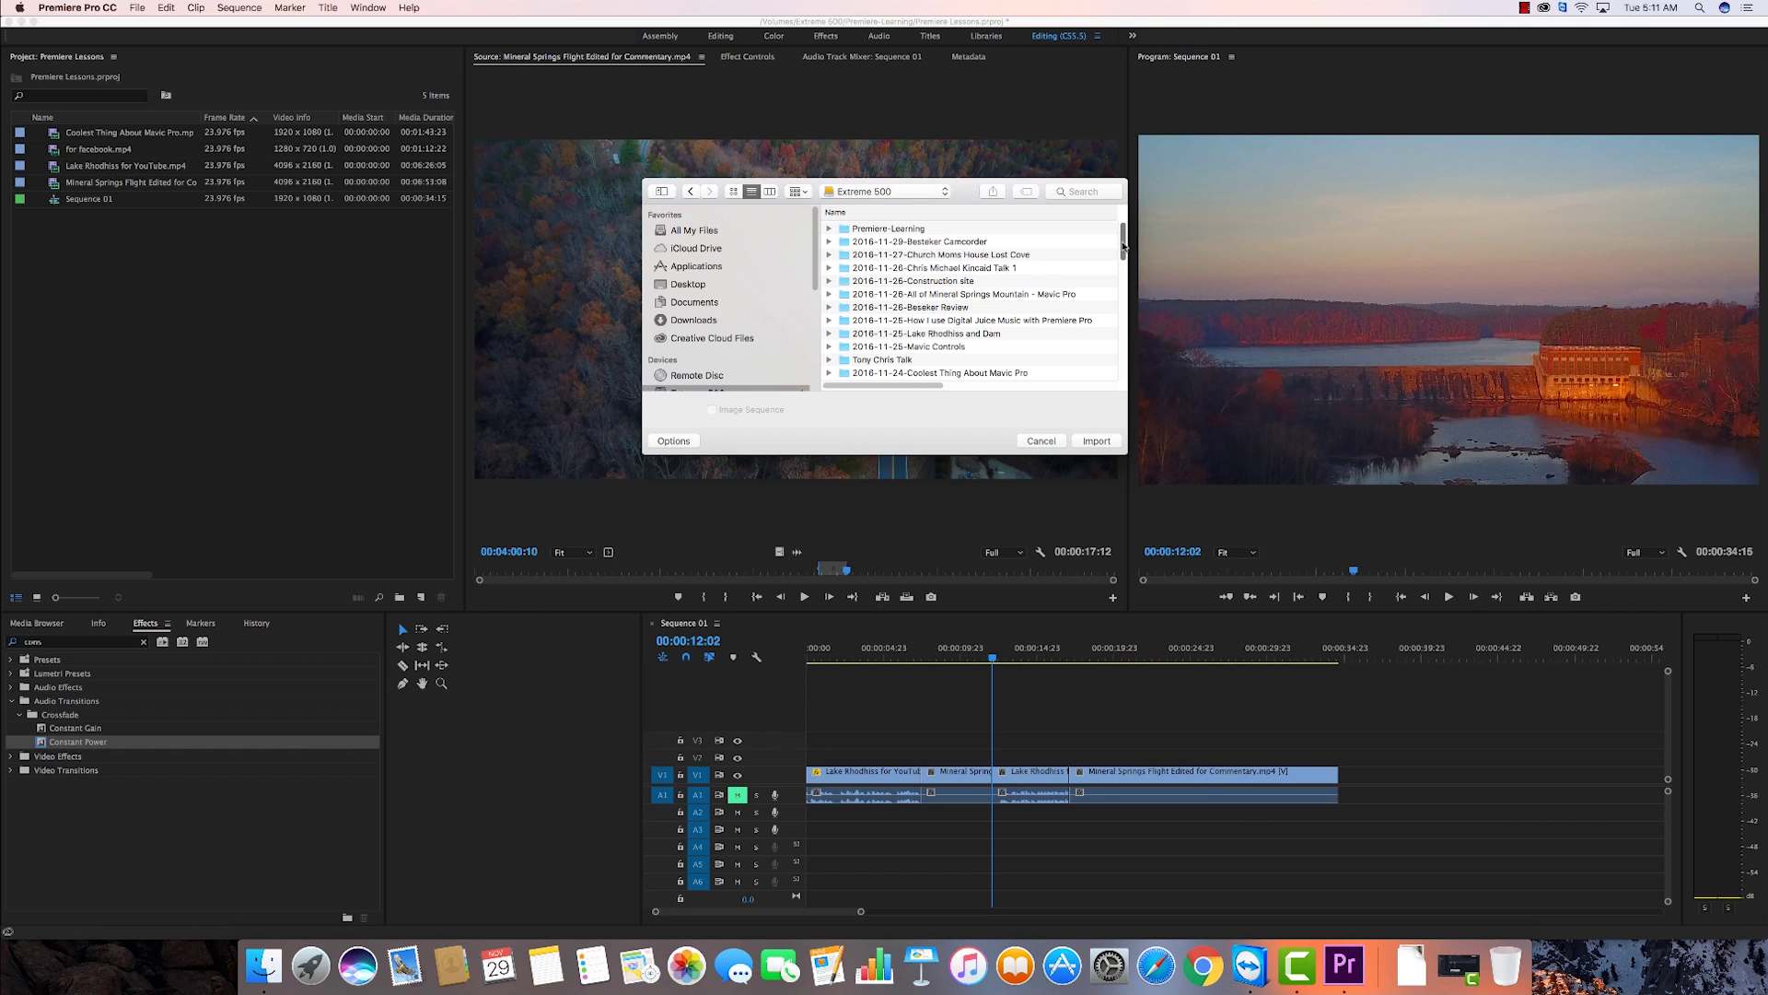
pyautogui.scroll(-5, 1124, 246)
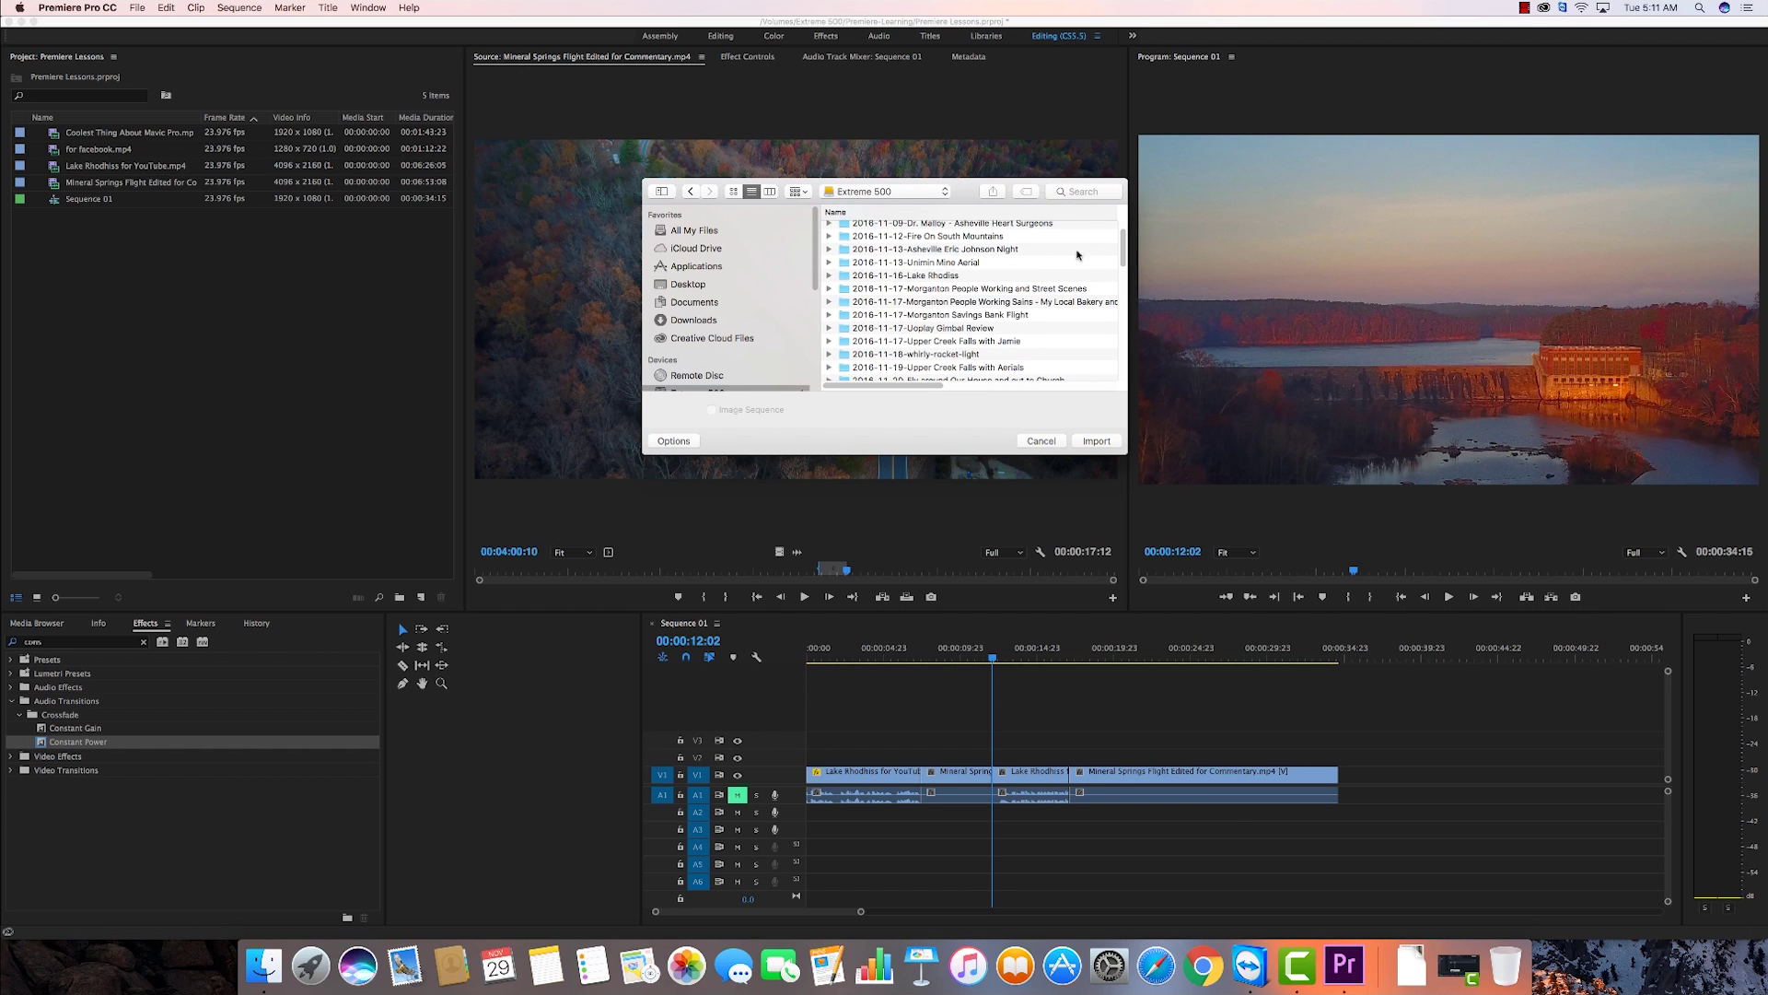
pyautogui.moveTo(1123, 247); pyautogui.dragTo(1126, 315)
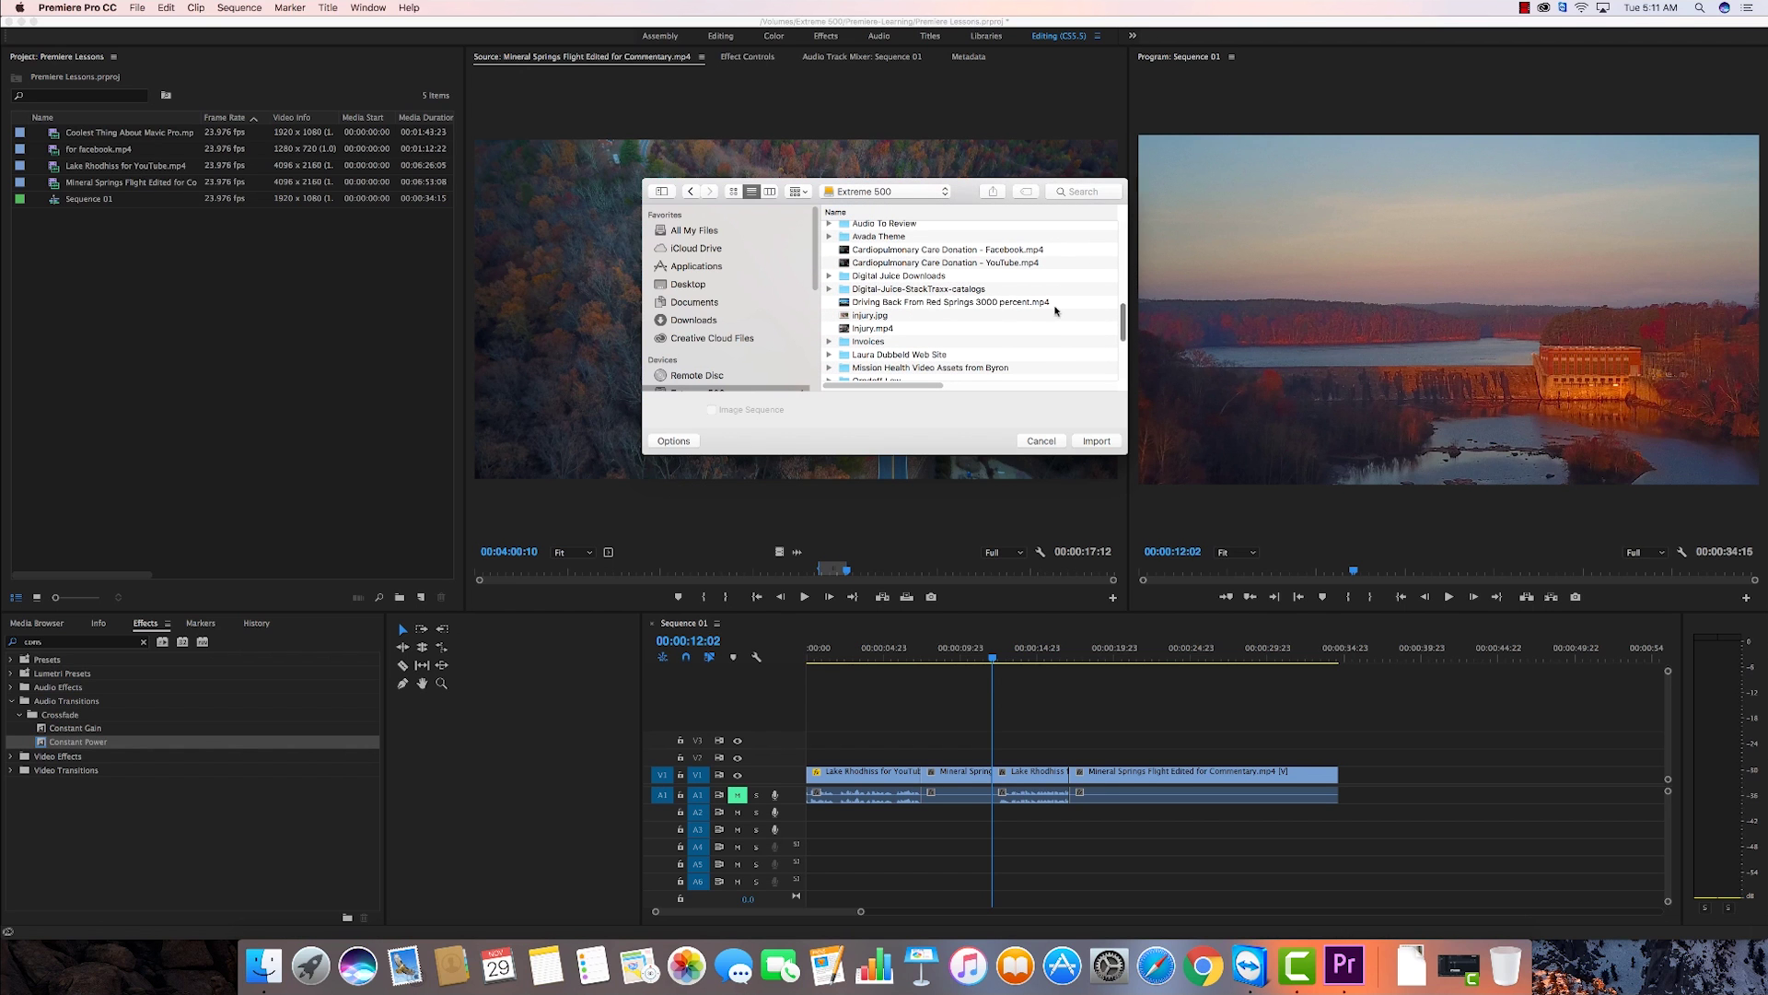
# Import Blossom_60.mp3 from Digital-Juice-StackTraxx-catalogs > STX_V27D1D-Cinematic.
pyautogui.doubleClick(845, 292)
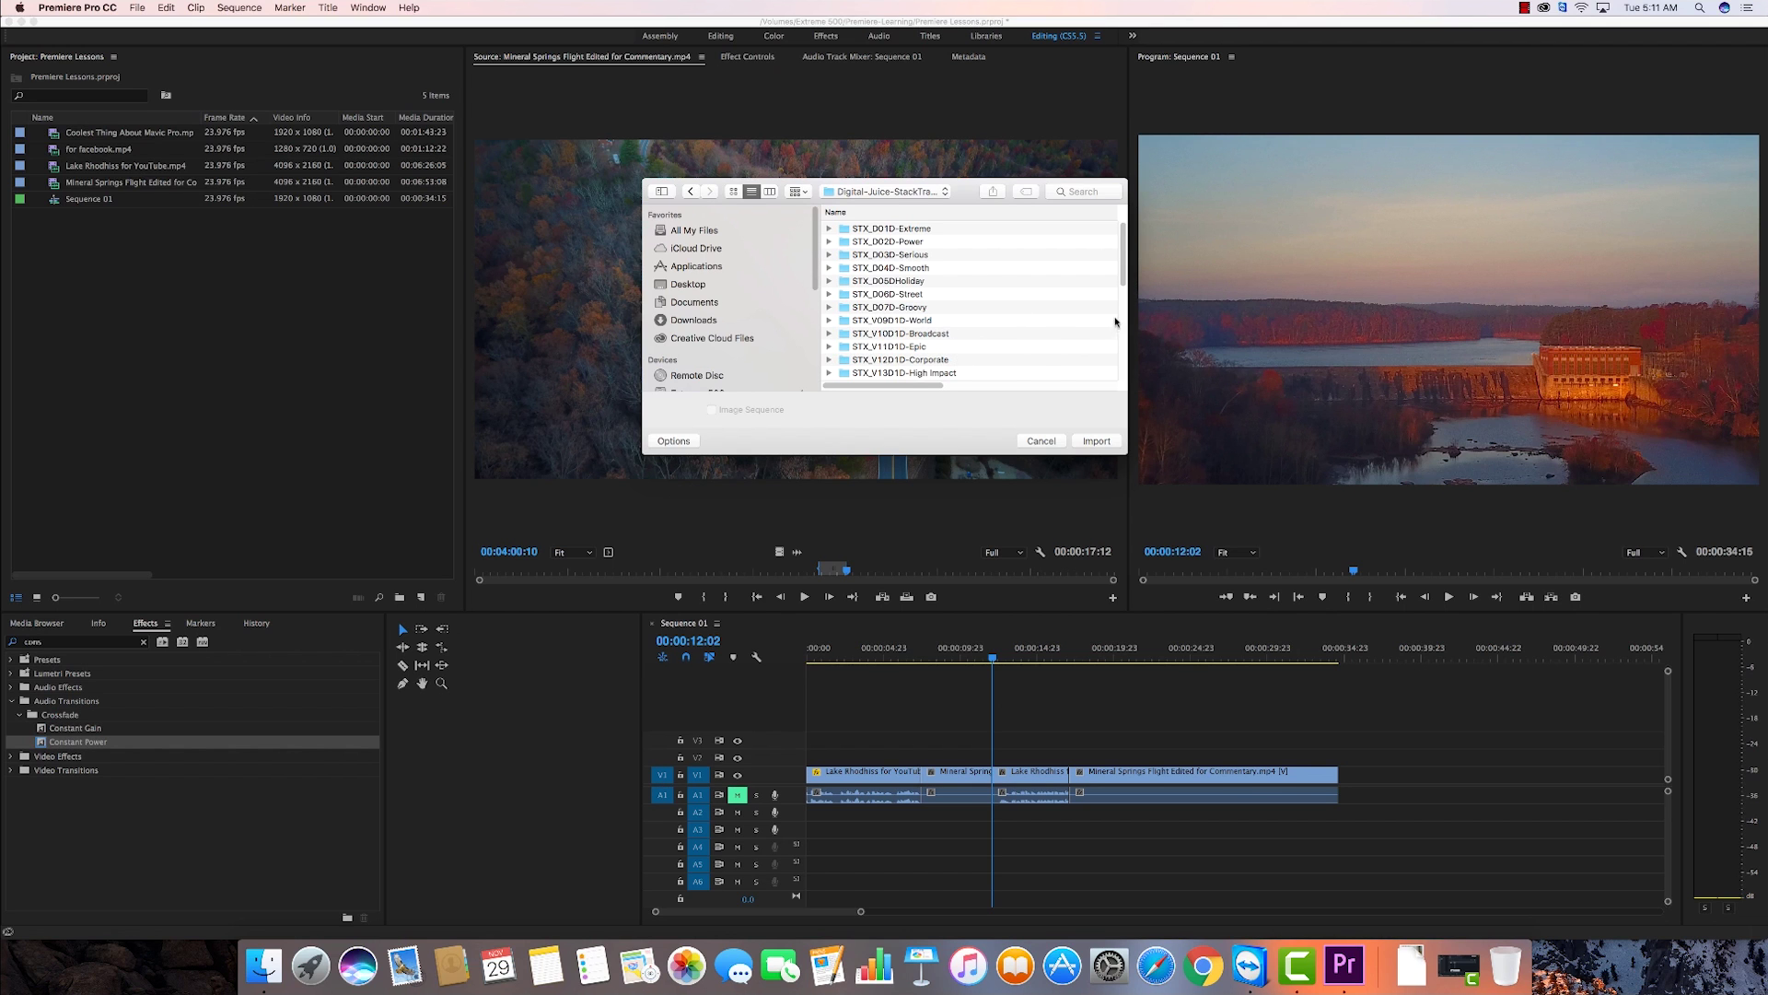
pyautogui.moveTo(1125, 276); pyautogui.dragTo(1127, 358)
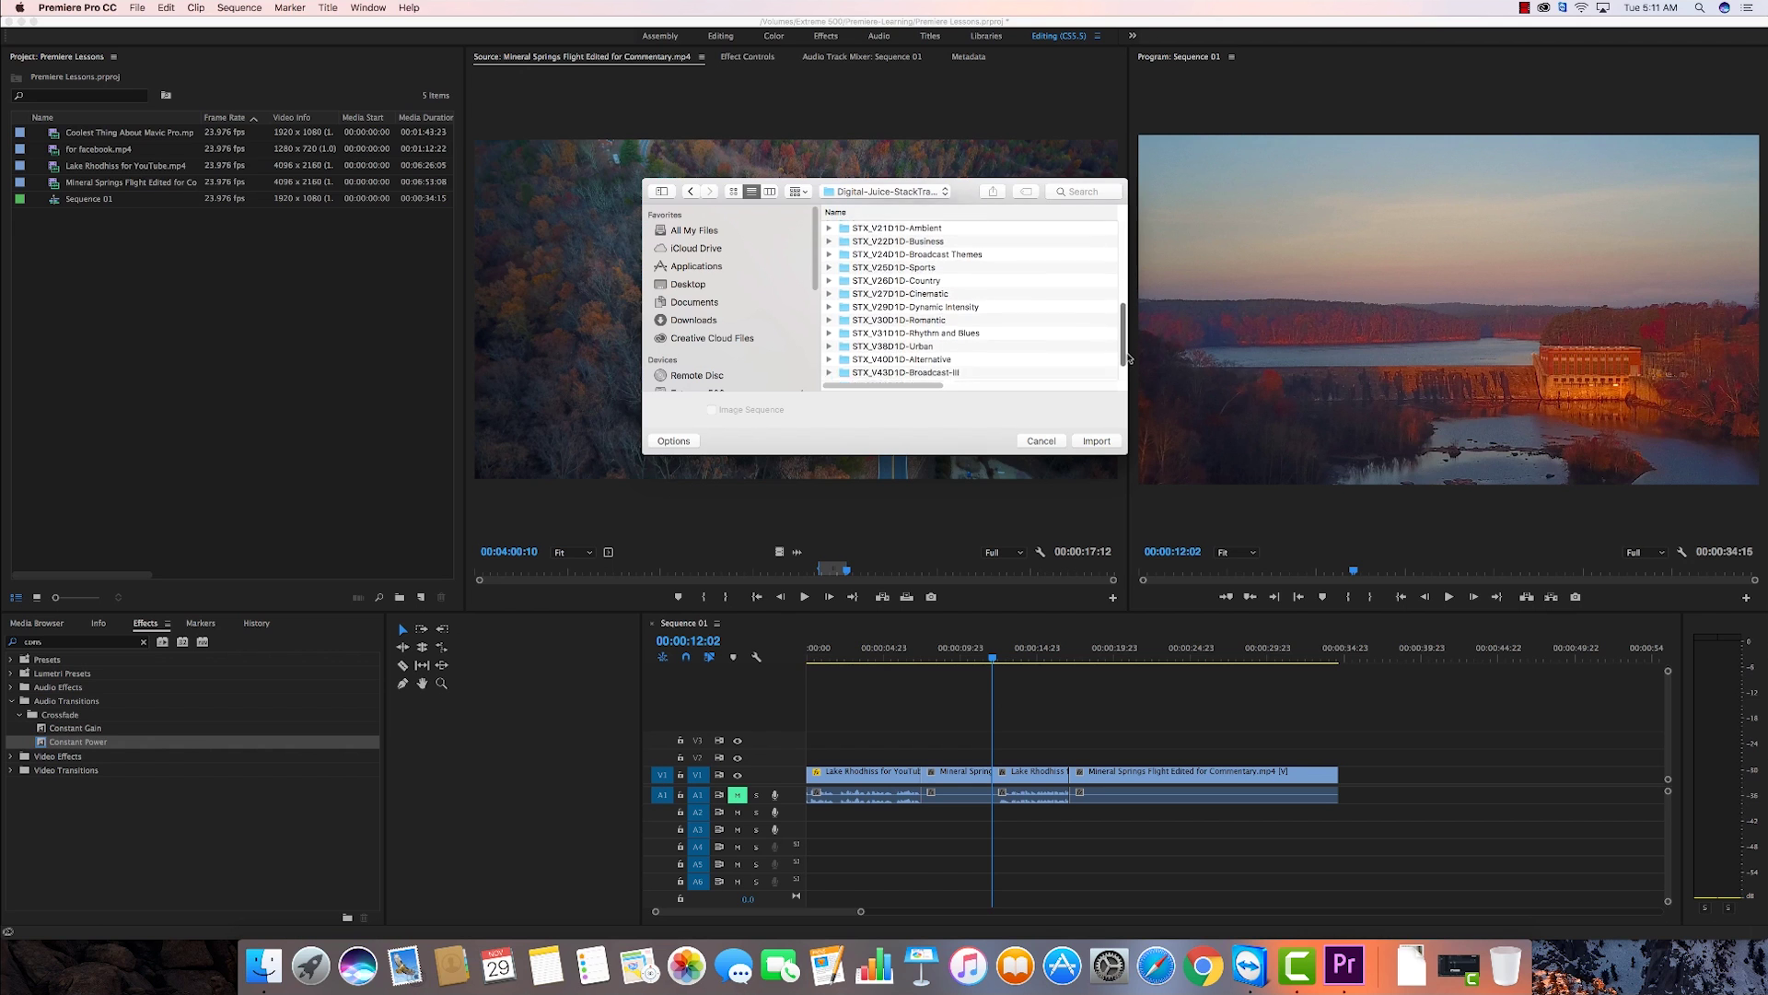
pyautogui.scroll(-2, 948, 325)
pyautogui.doubleClick(846, 275)
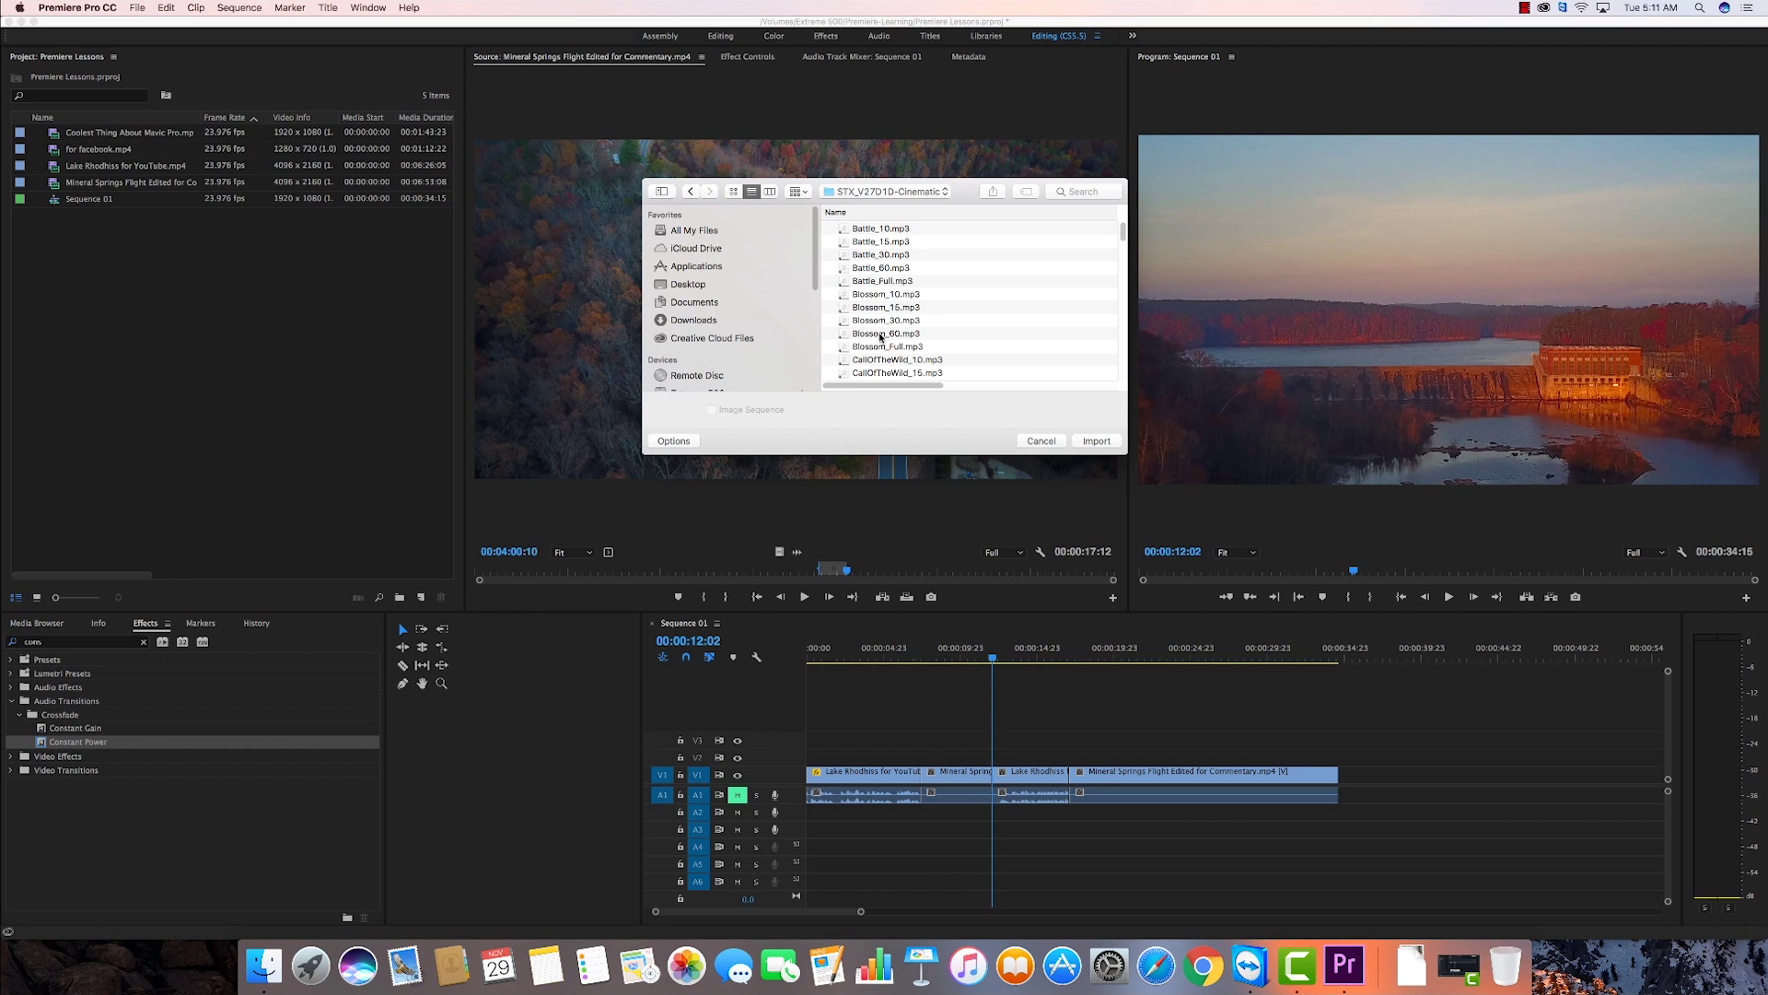
pyautogui.click(881, 334)
pyautogui.click(1097, 441)
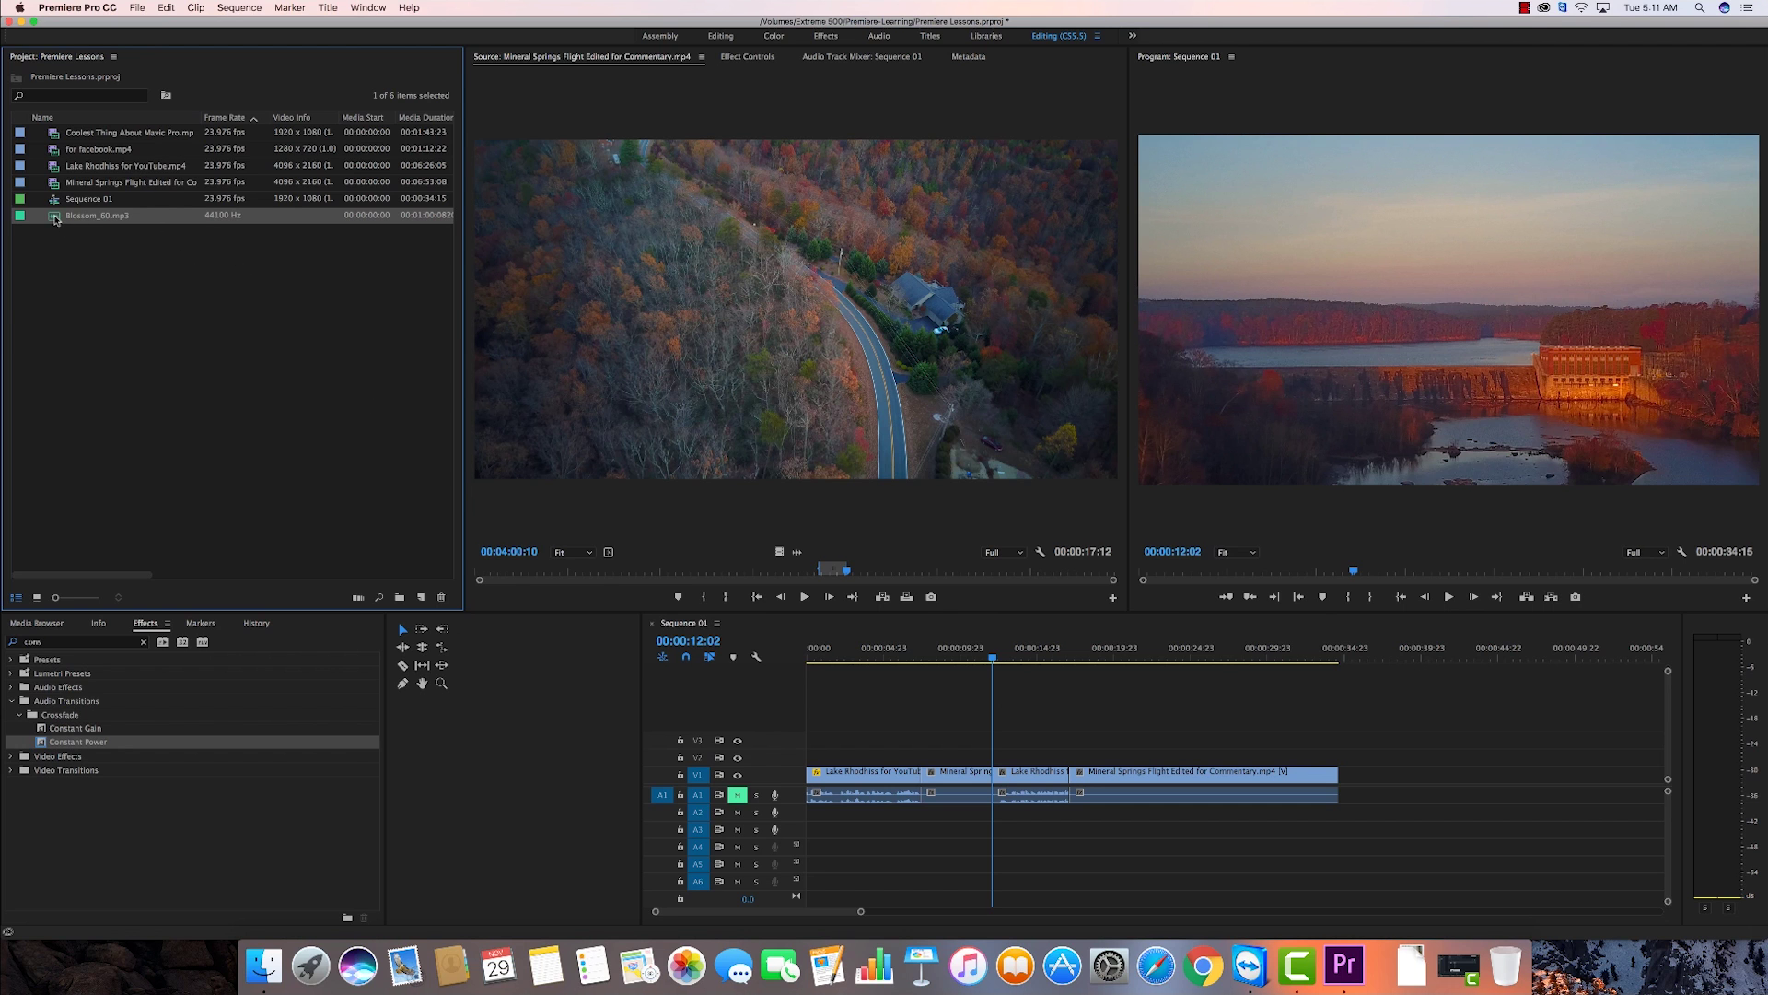
# Preview the opening seconds of Blossom_60.mp3, then drag only its audio into the sequence.
pyautogui.doubleClick(56, 219)
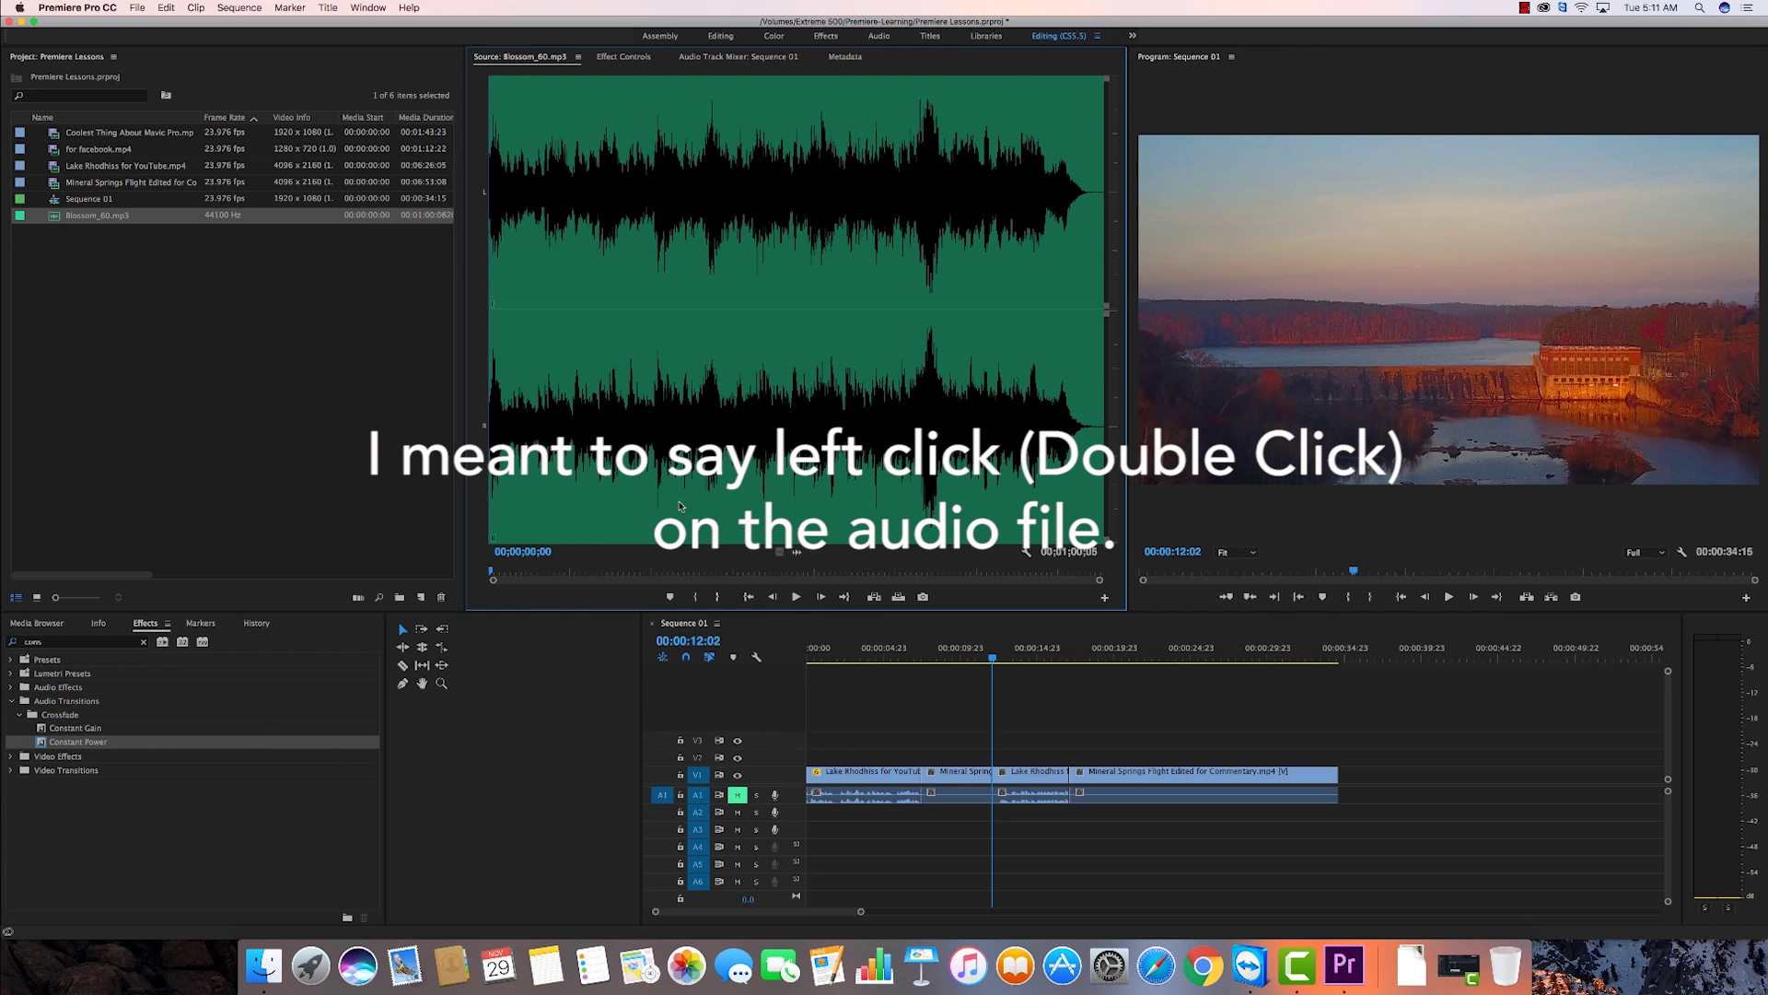
pyautogui.click(796, 596)
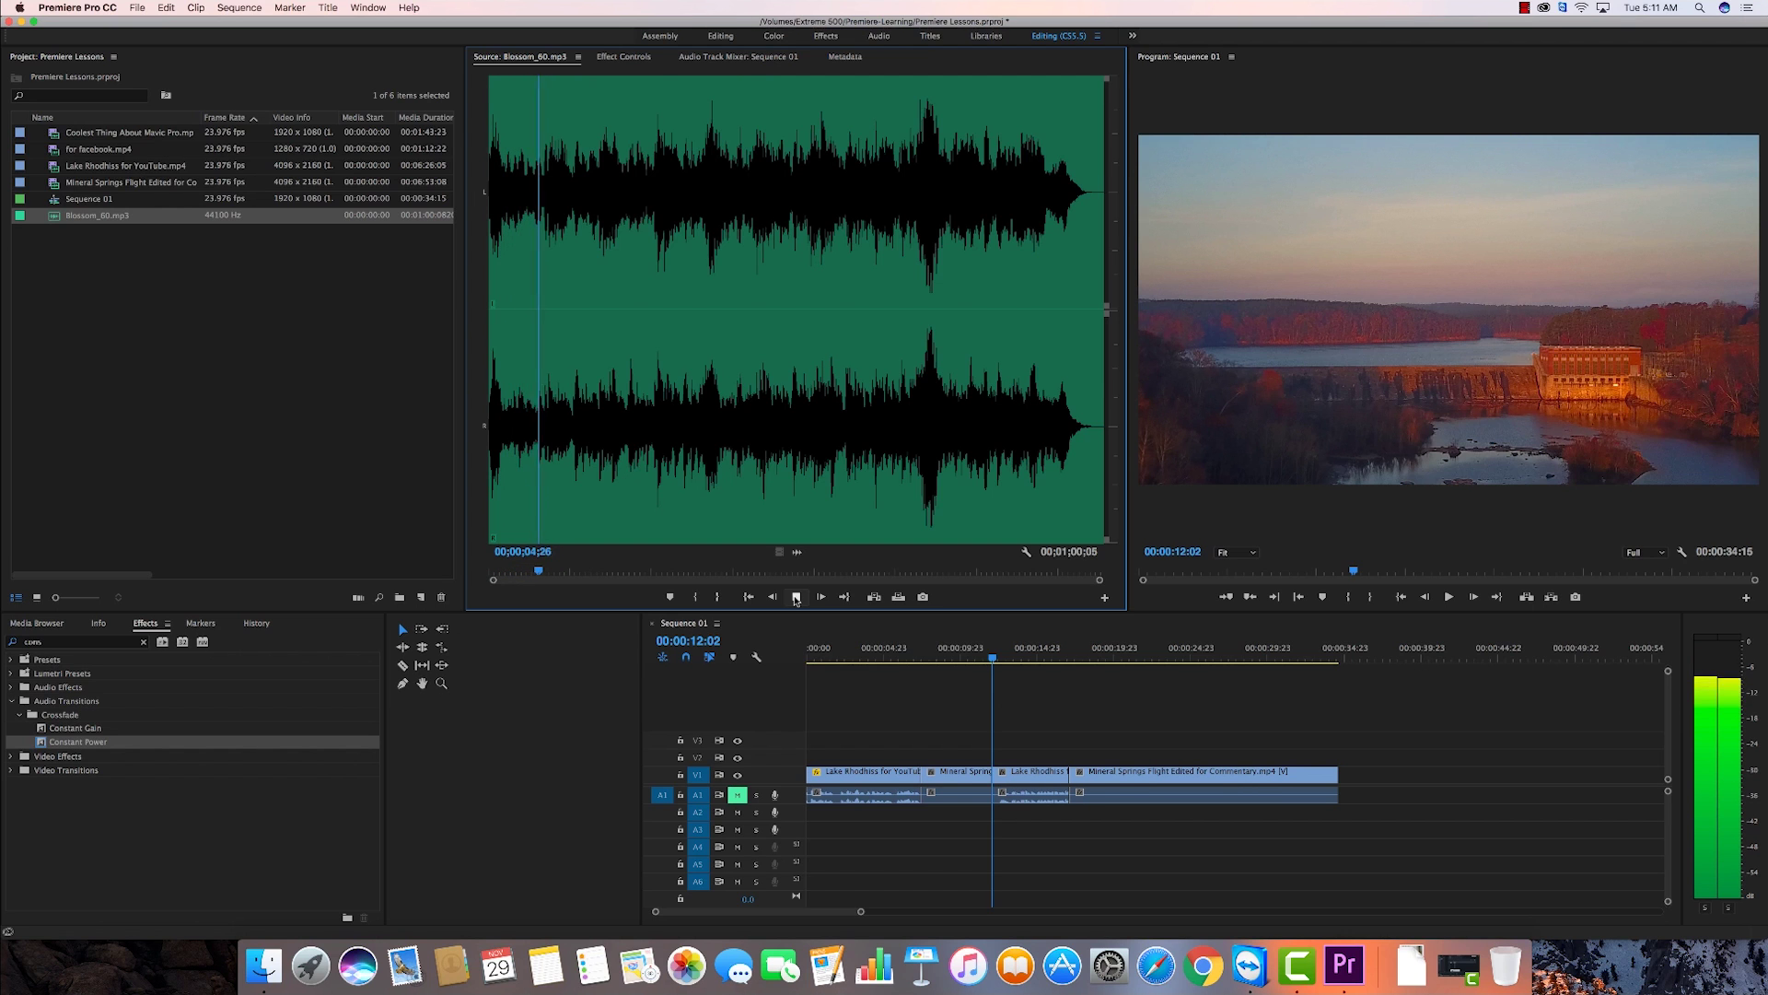
pyautogui.click(795, 596)
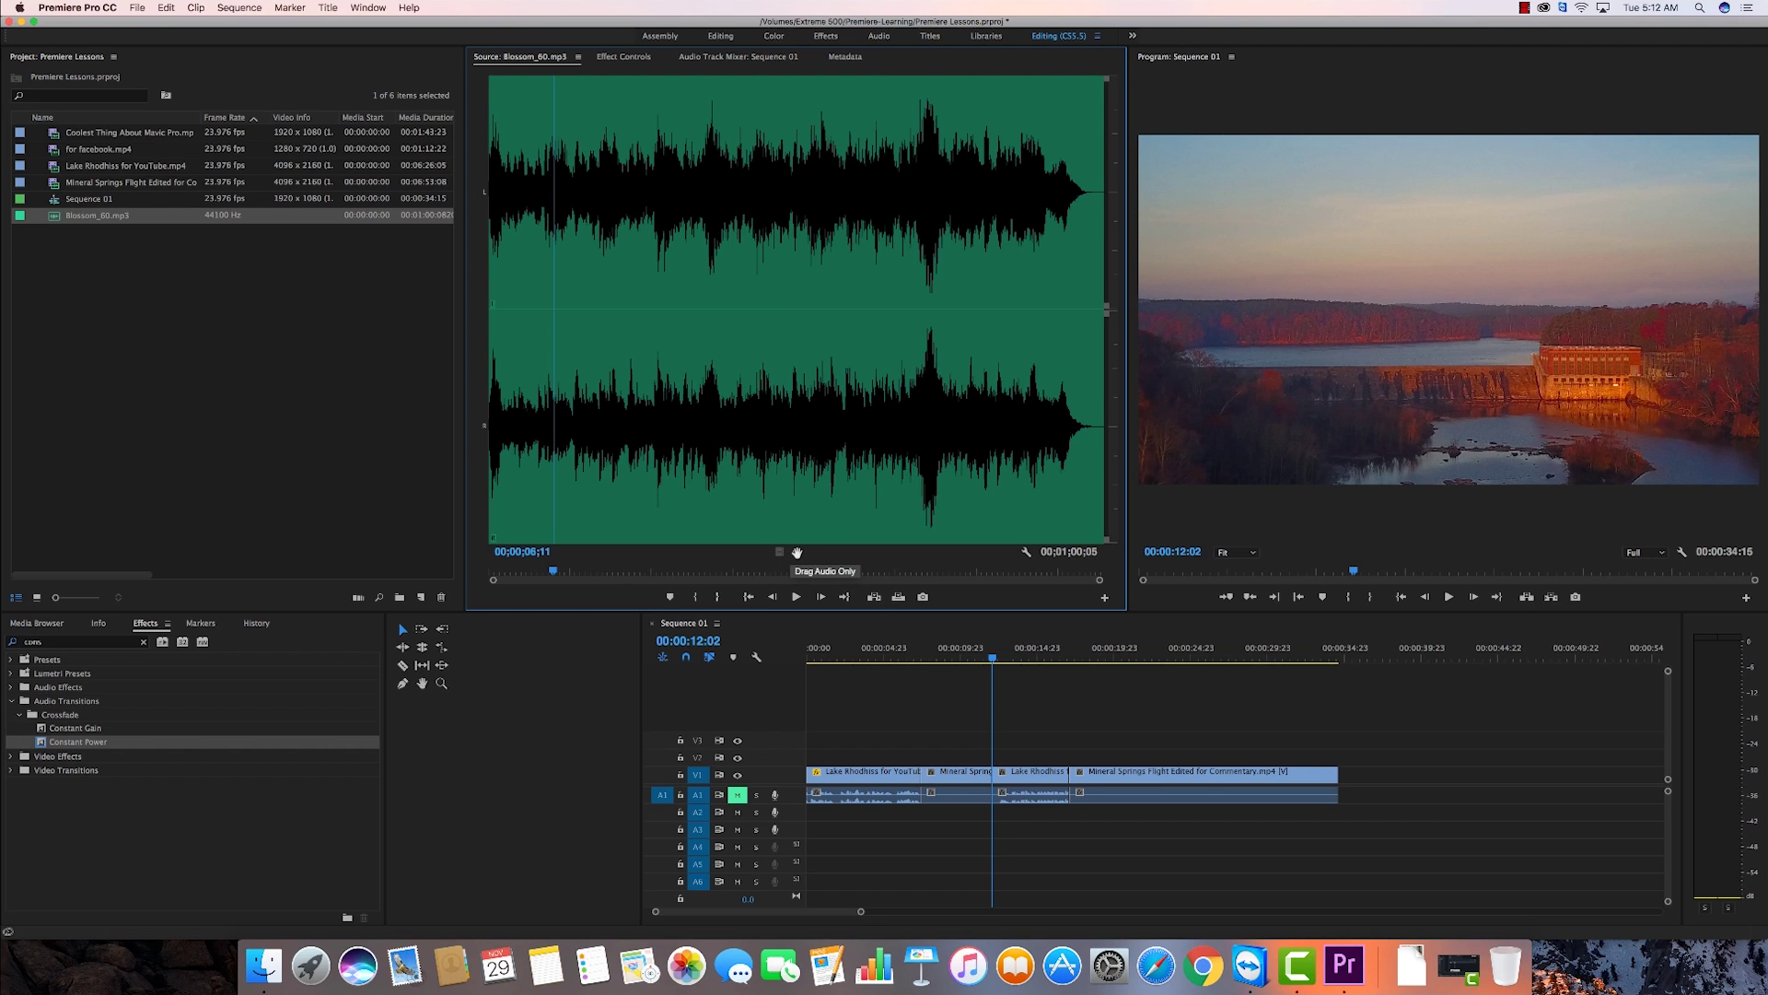
pyautogui.moveTo(797, 552)
pyautogui.mouseDown()
pyautogui.moveTo(851, 700)
pyautogui.moveTo(840, 800)
pyautogui.moveTo(805, 815)
pyautogui.mouseUp()
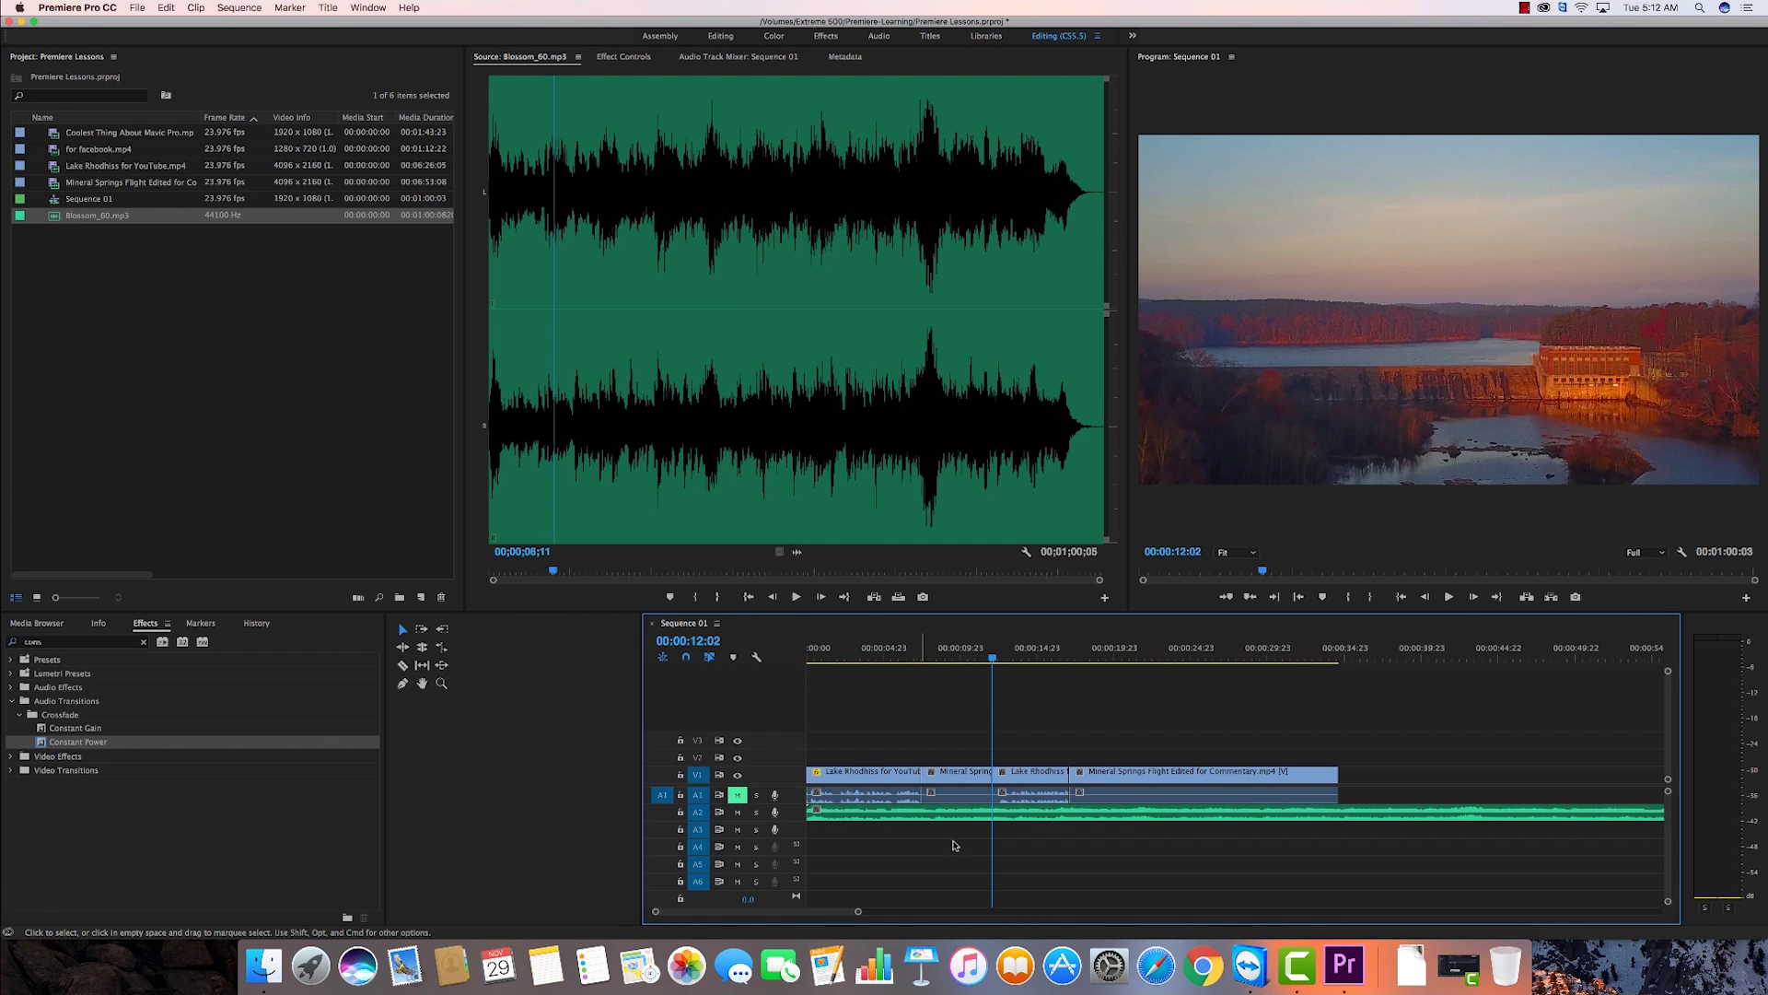
# Place Blossom_60 on A2 at 00:00 and play from about 55 seconds to hear its ending.
pyautogui.moveTo(860, 911); pyautogui.dragTo(909, 914)
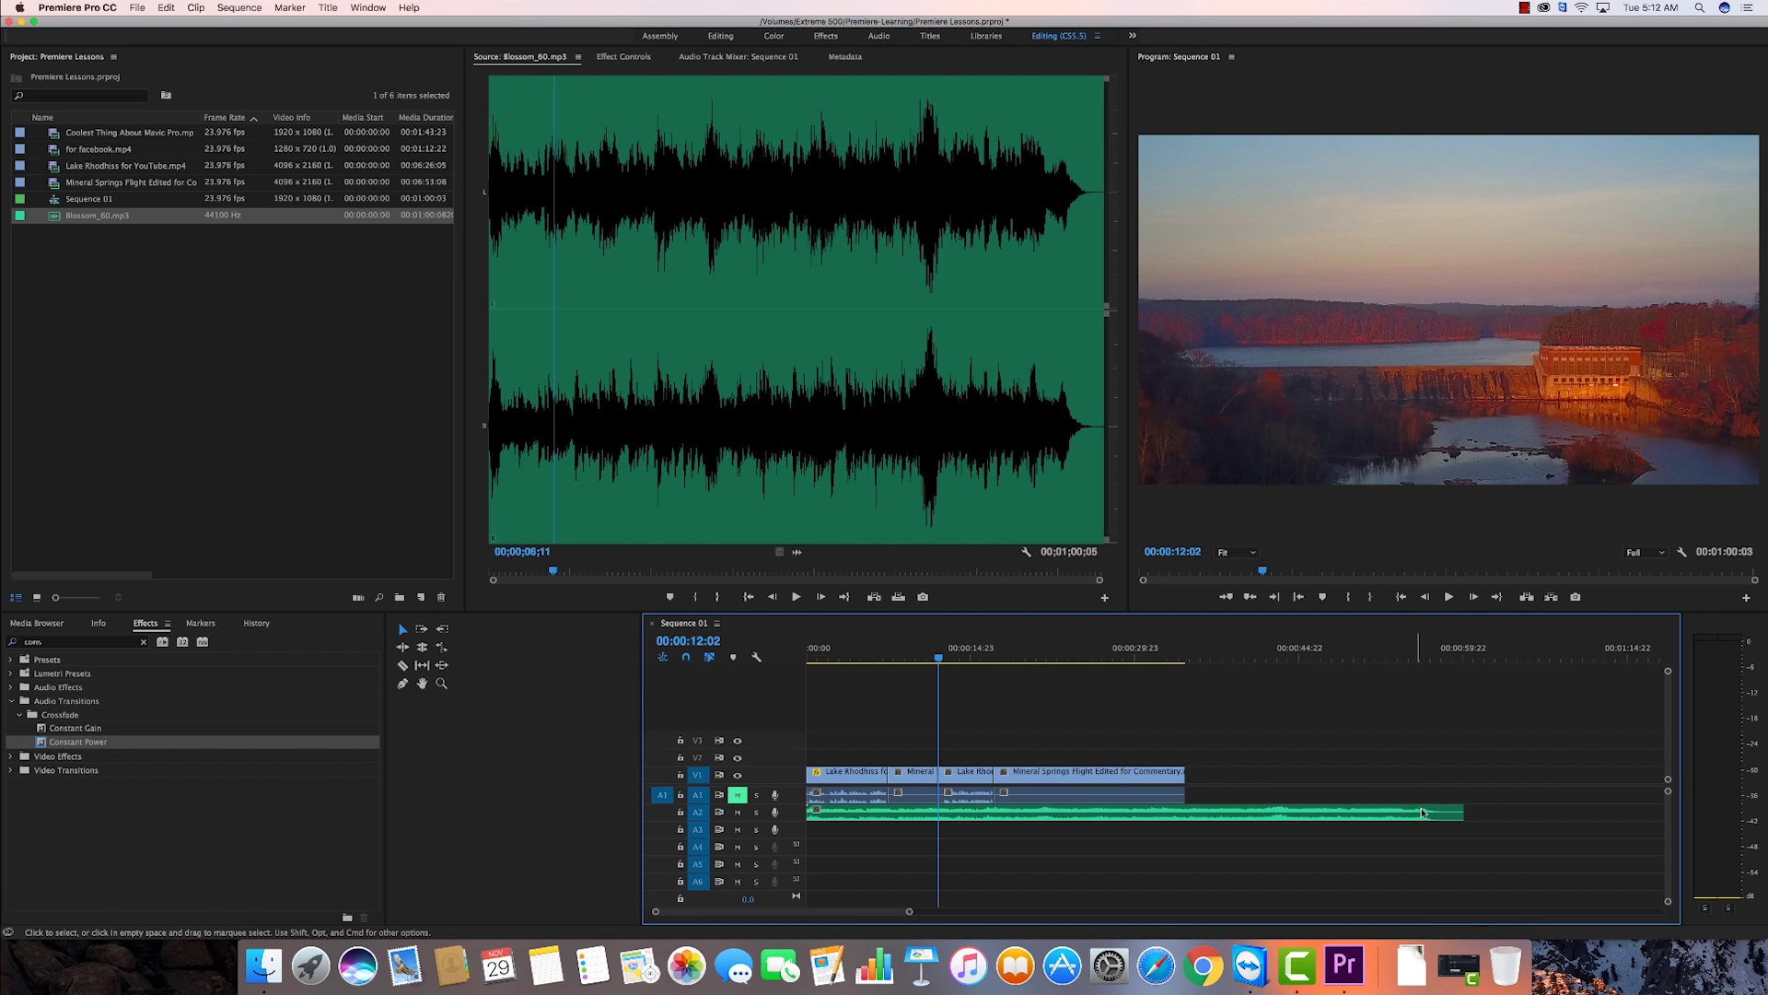
pyautogui.click(1411, 678)
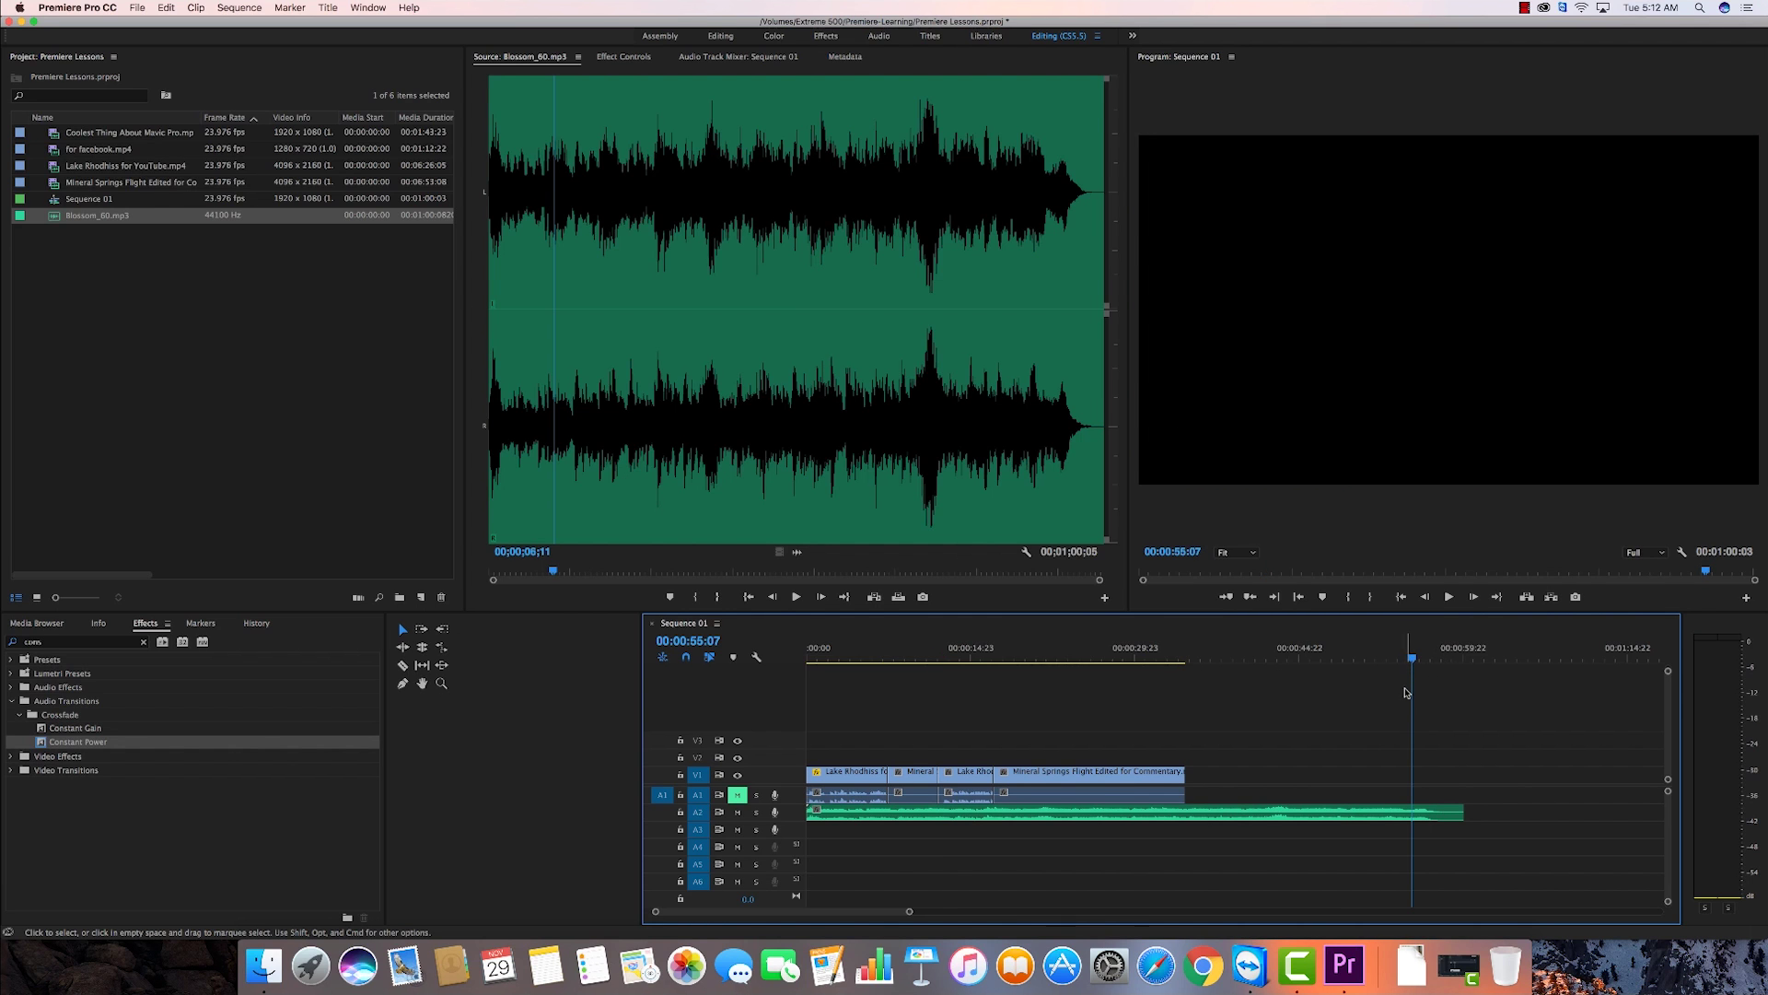
pyautogui.press('space')
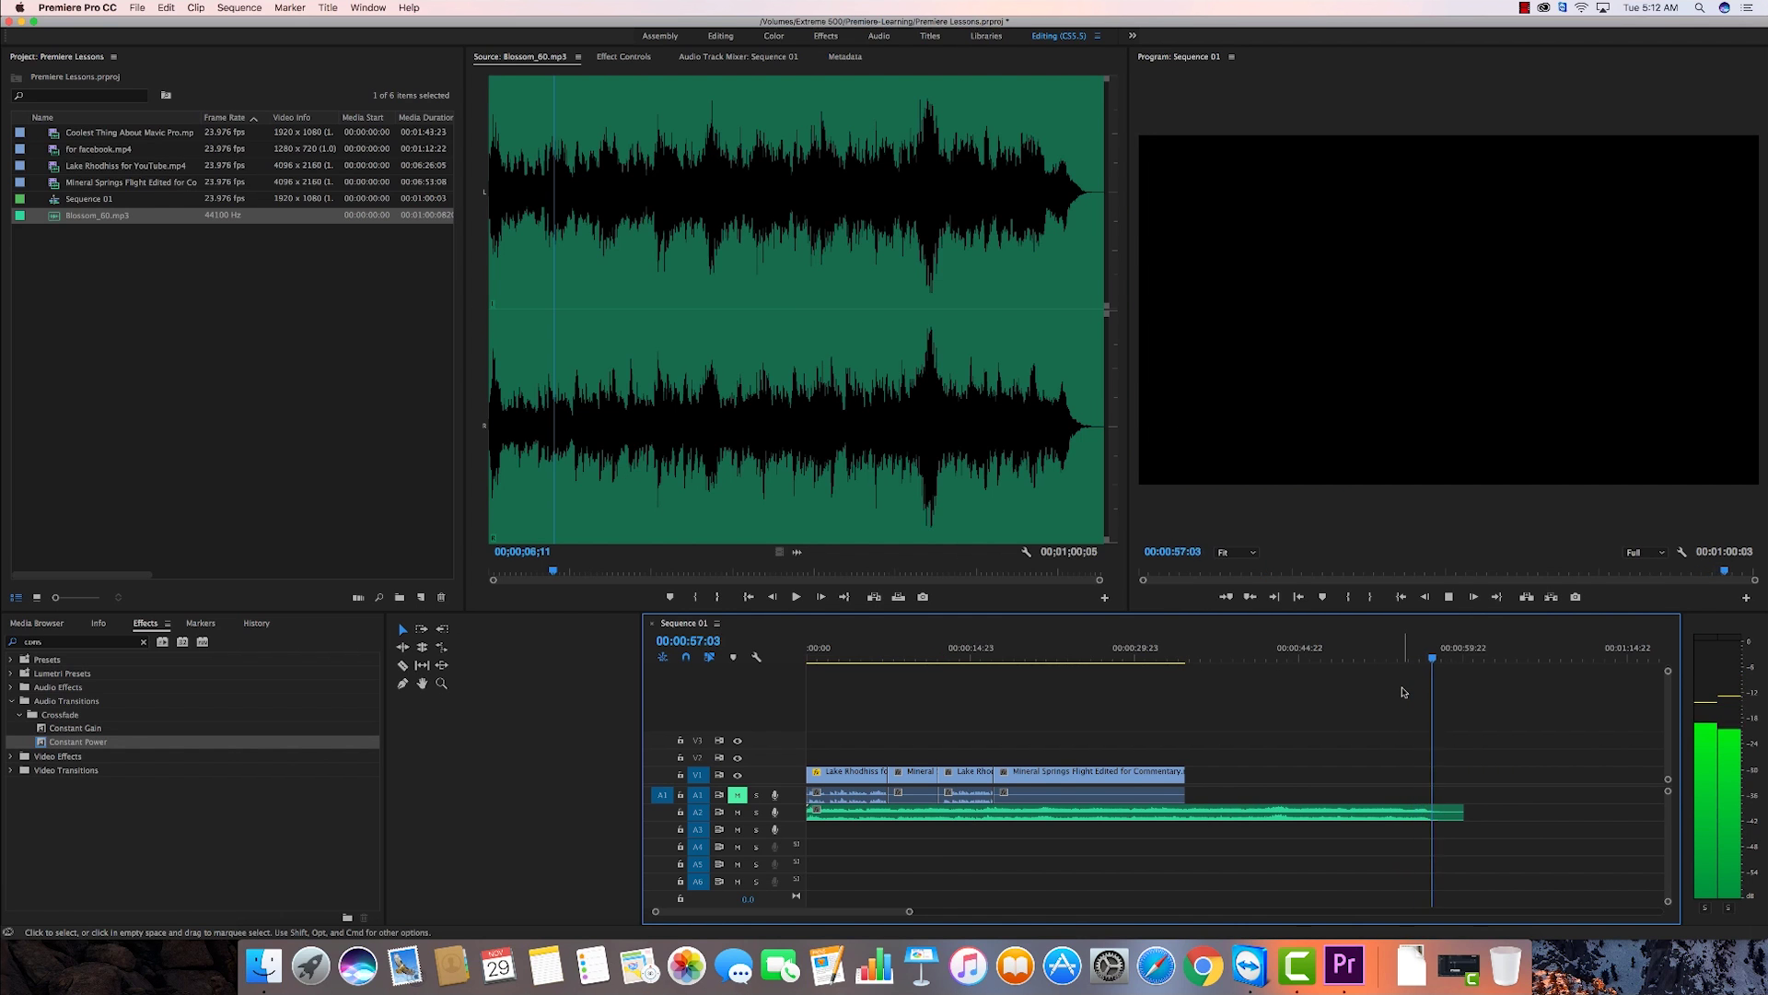
pyautogui.press('space')
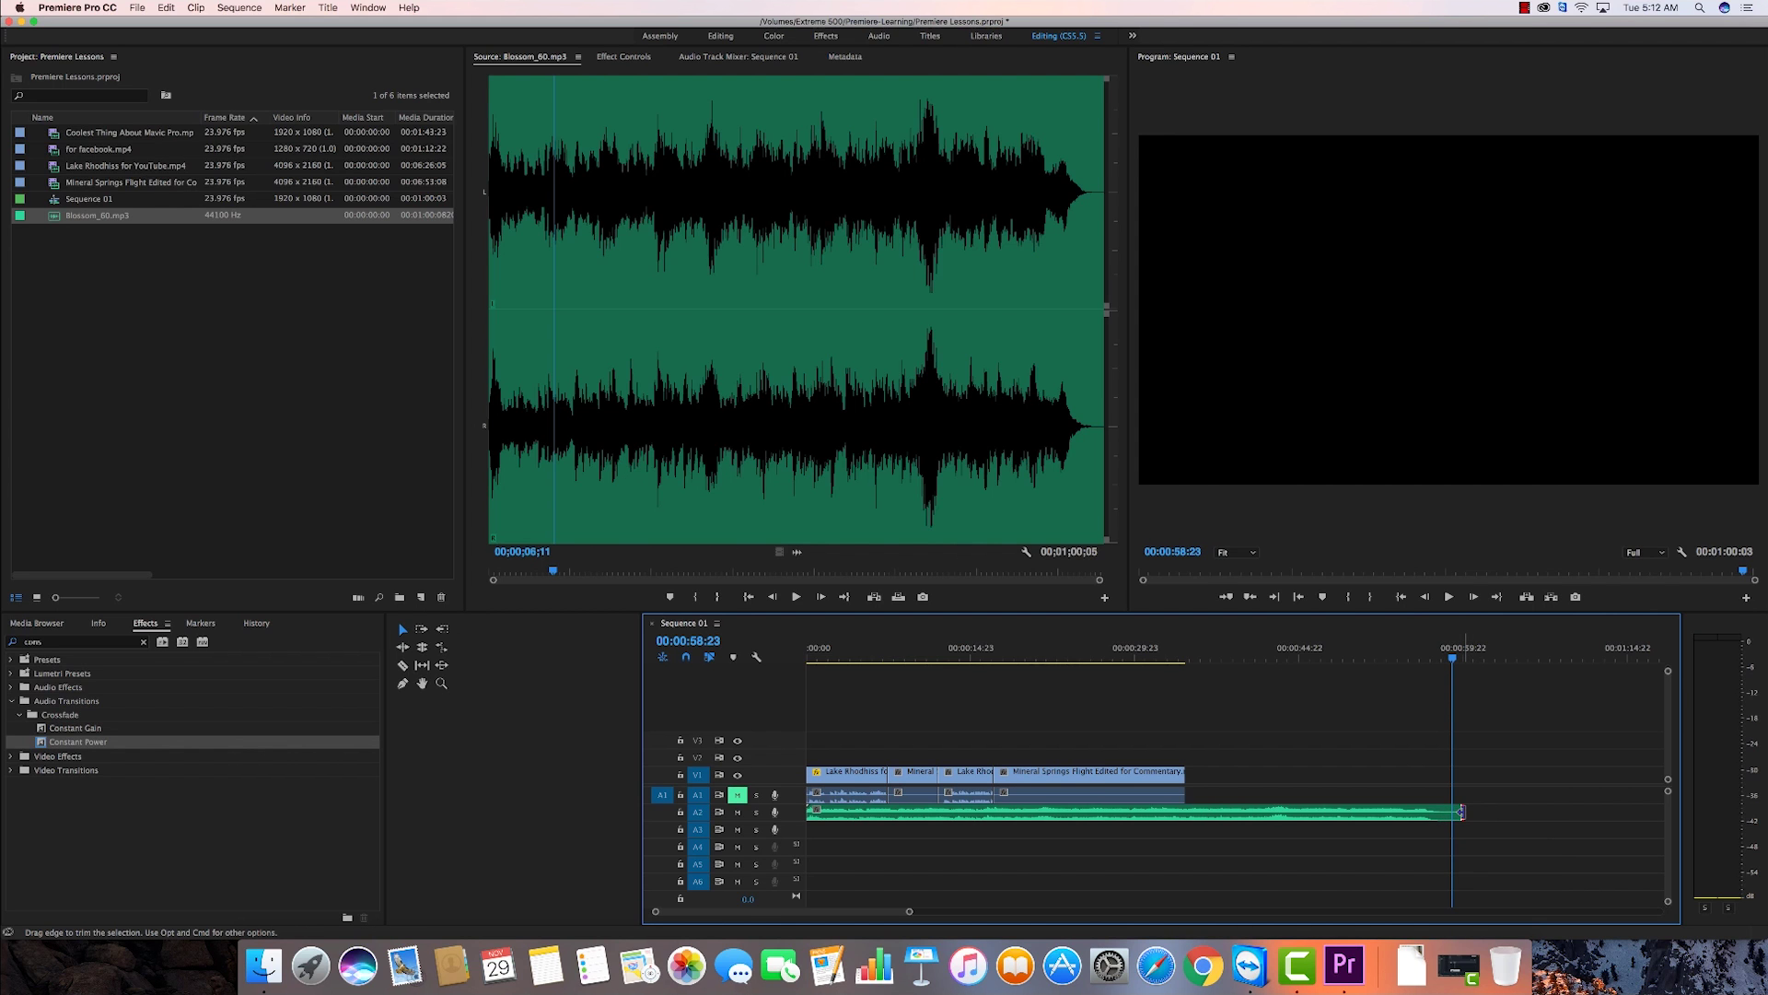
# Trim and slide the A2 music so it spans 00:00 to the video's end at 00:00:34:16.
pyautogui.moveTo(1461, 810); pyautogui.dragTo(1452, 812)
pyautogui.moveTo(1448, 810)
pyautogui.mouseDown()
pyautogui.moveTo(1519, 811)
pyautogui.moveTo(1352, 811)
pyautogui.moveTo(1453, 814)
pyautogui.mouseUp()
pyautogui.moveTo(812, 810); pyautogui.dragTo(1150, 812)
pyautogui.moveTo(1363, 814); pyautogui.dragTo(1098, 817)
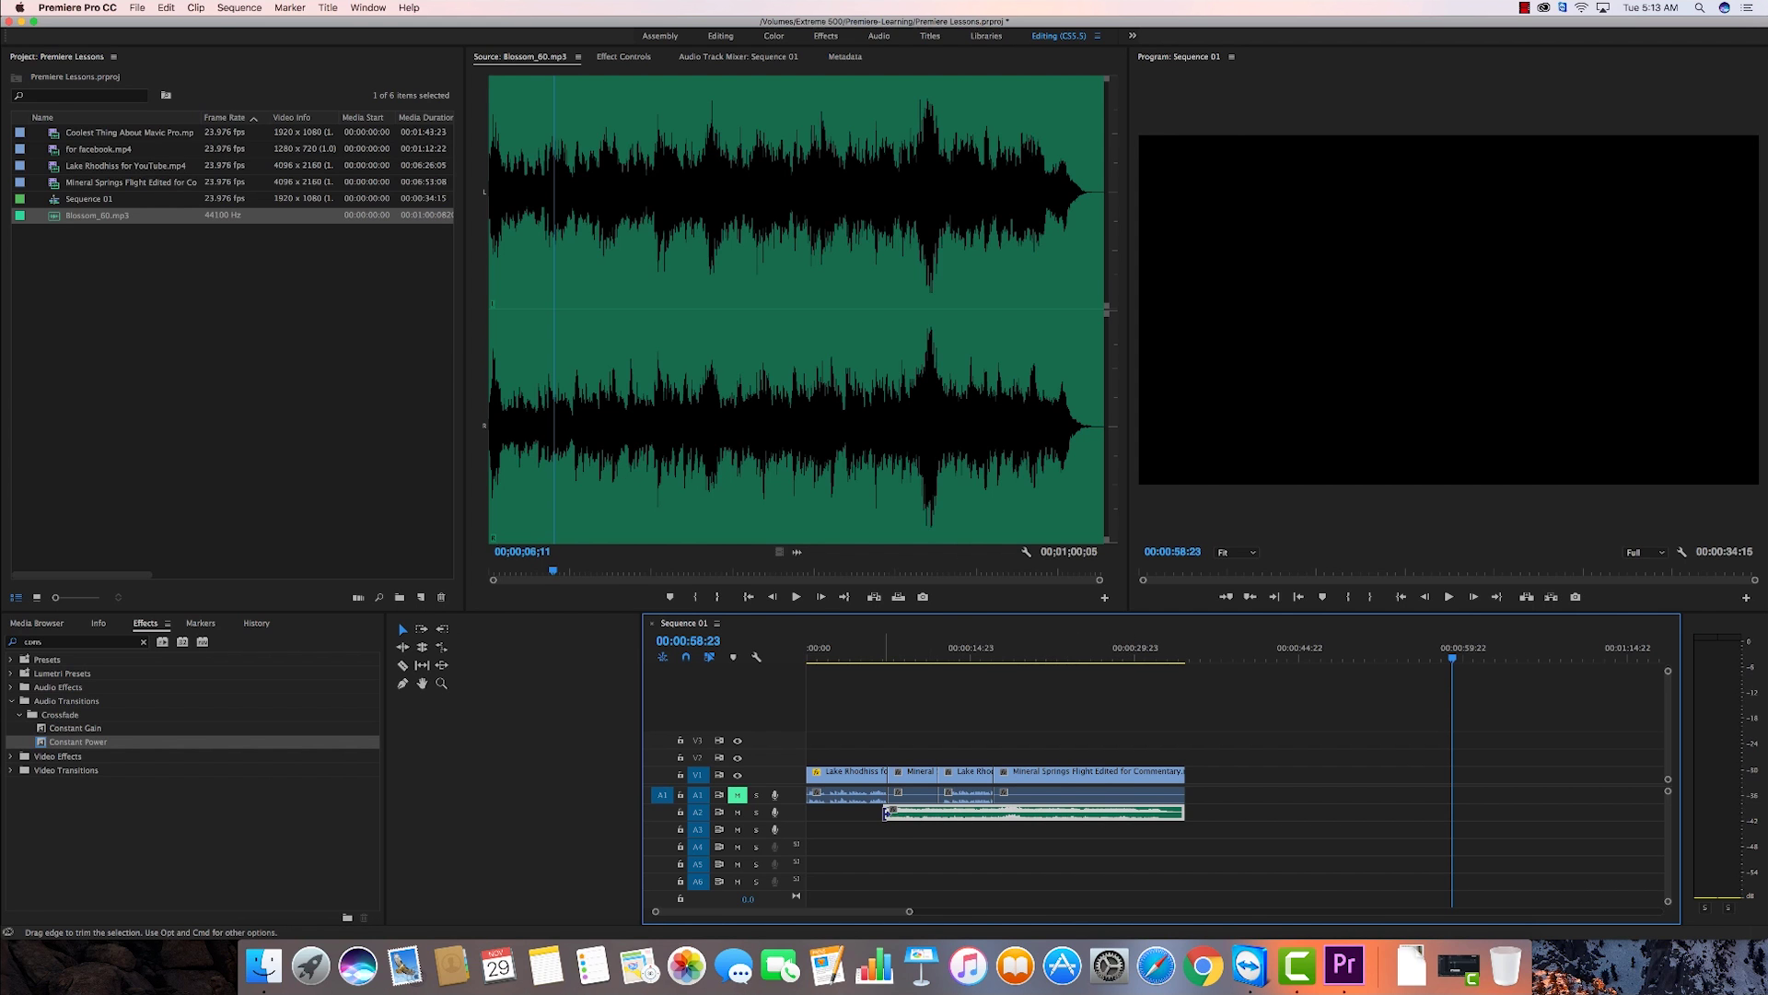
pyautogui.moveTo(884, 813); pyautogui.dragTo(809, 814)
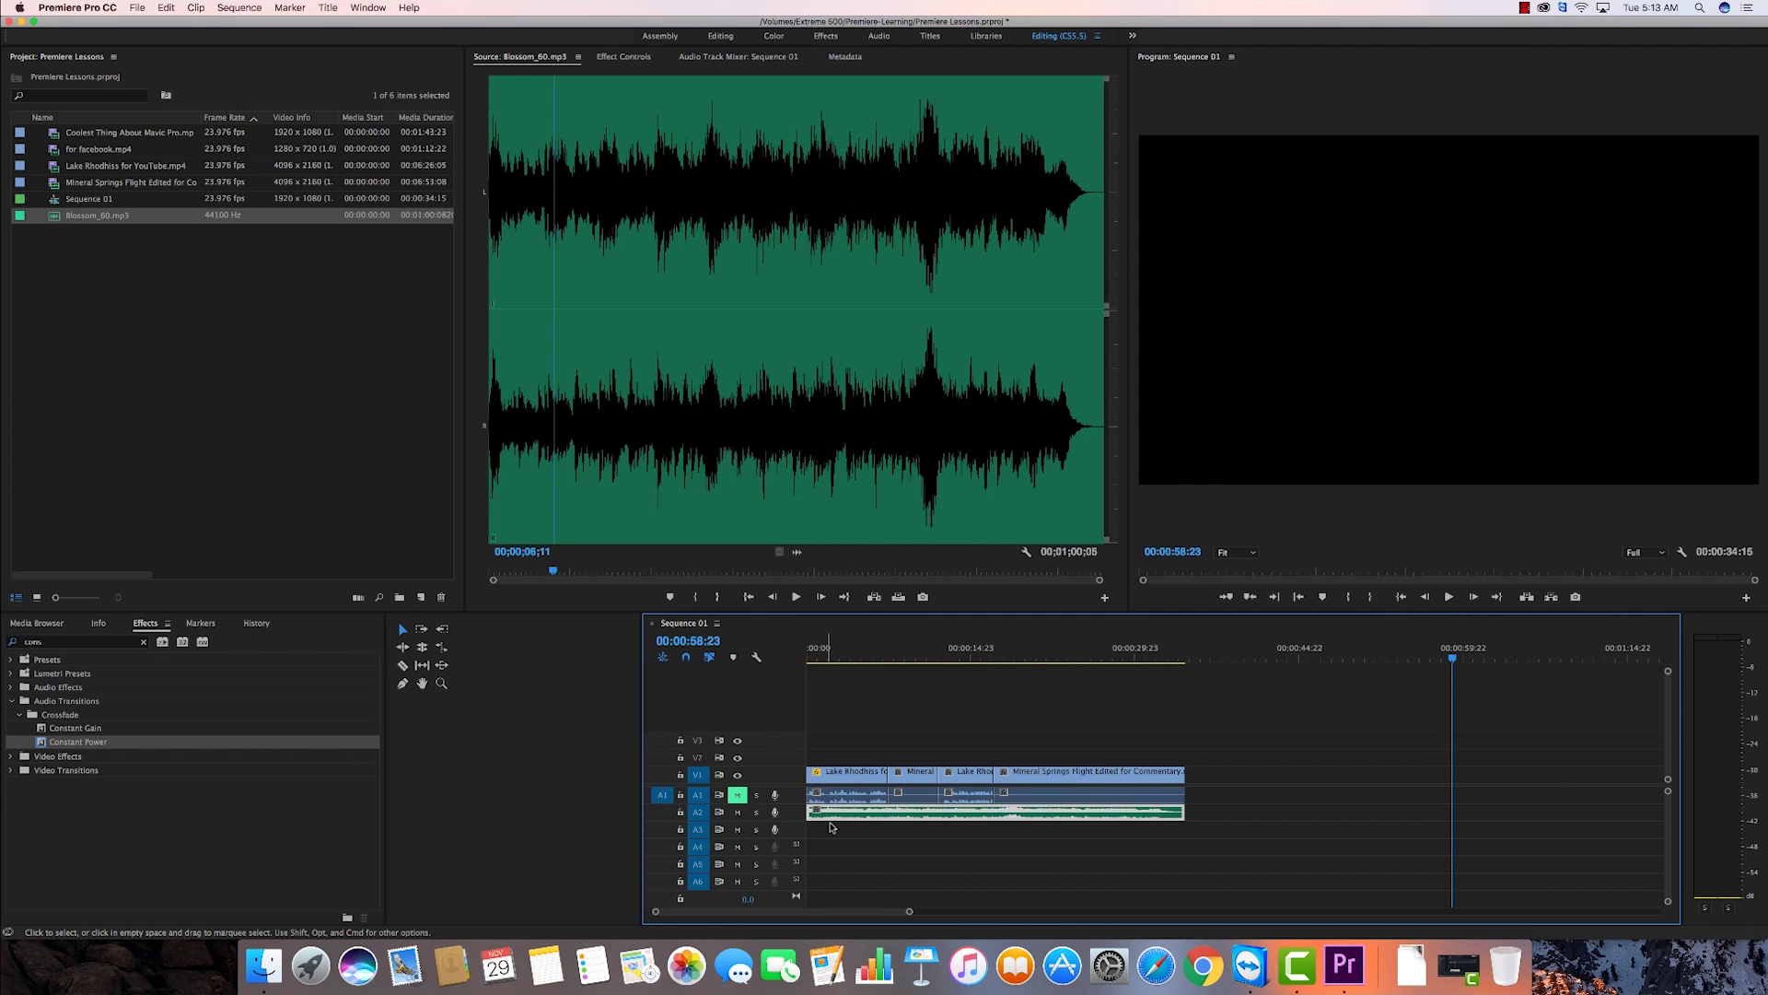
pyautogui.moveTo(905, 911); pyautogui.dragTo(1064, 912)
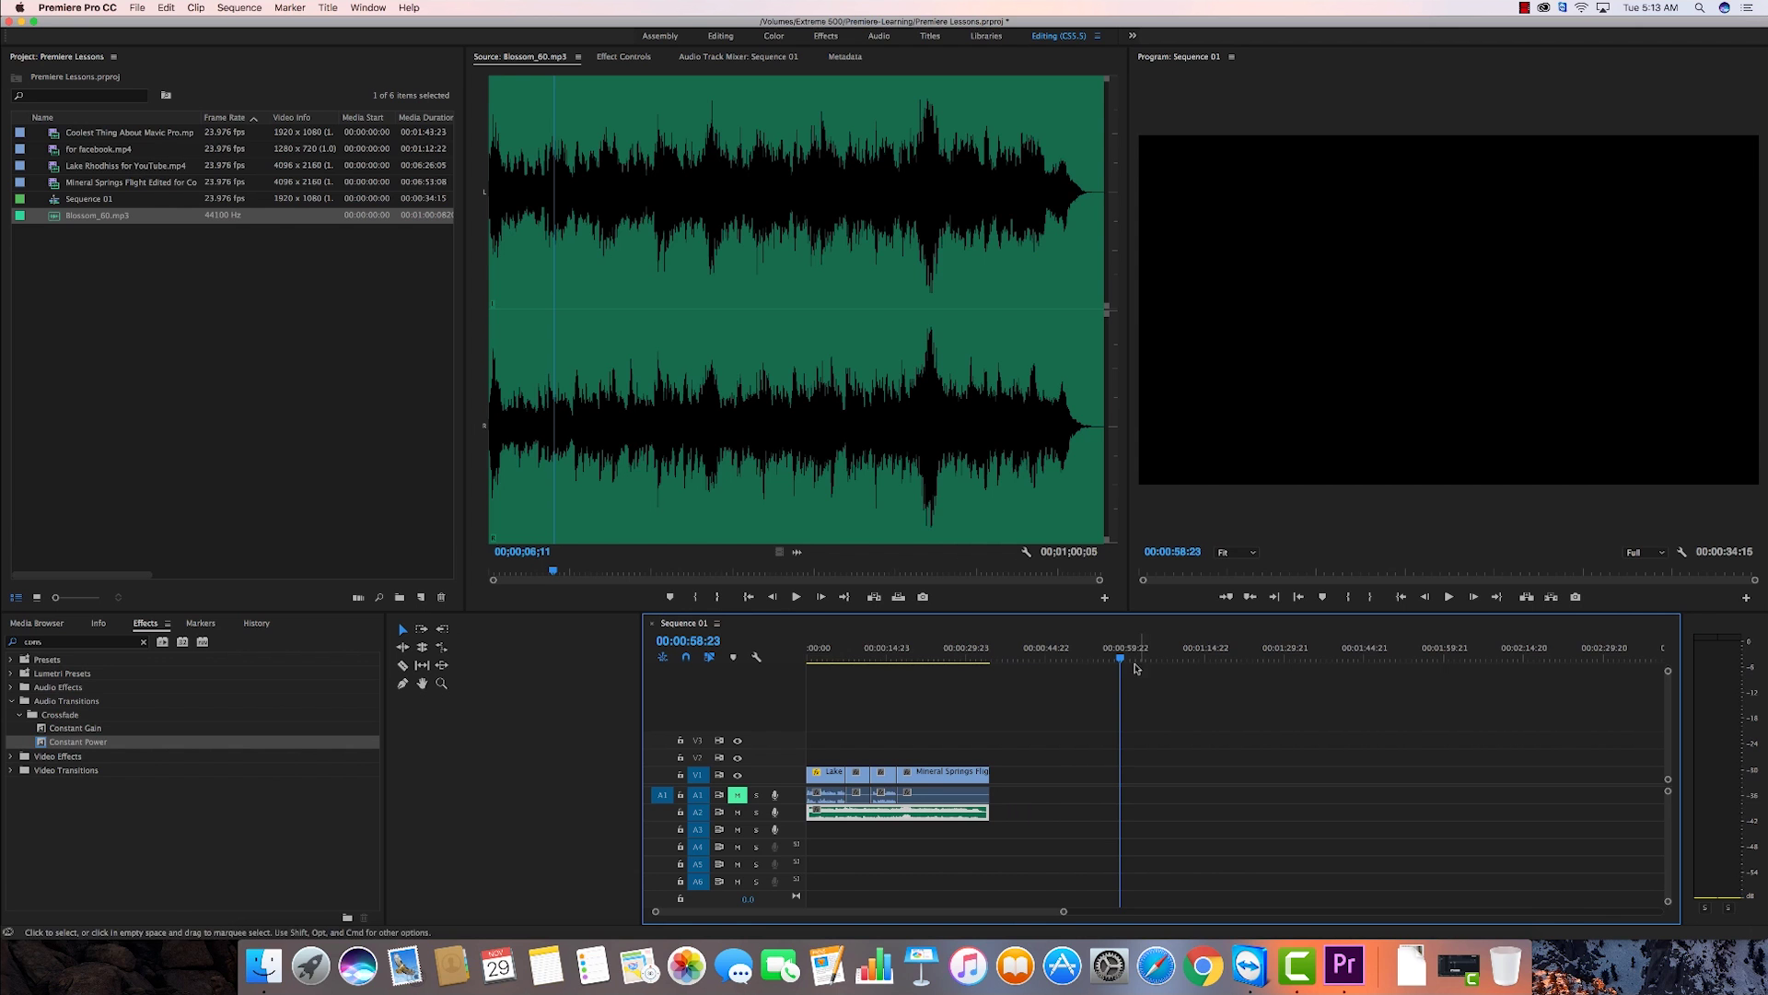
# Apply the default Constant Power crossfade to the start of the A2 music clip.
pyautogui.moveTo(1135, 668); pyautogui.dragTo(789, 691)
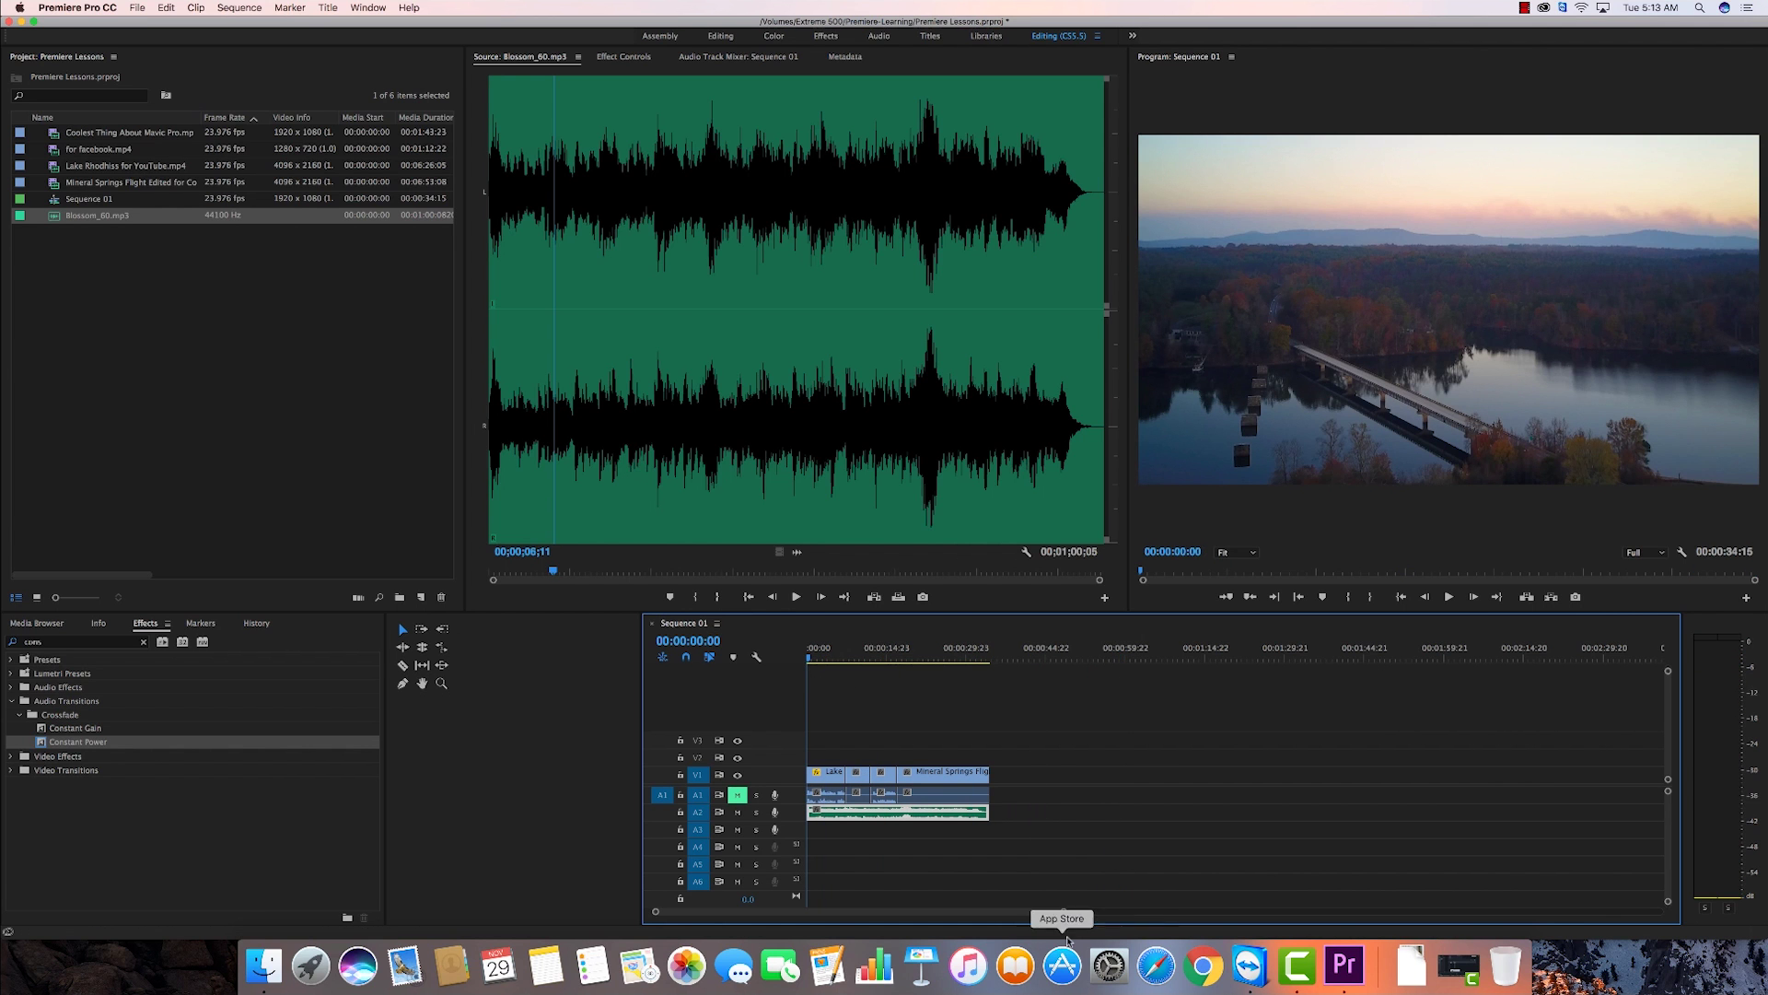
pyautogui.moveTo(1061, 913); pyautogui.dragTo(944, 914)
pyautogui.click(962, 858)
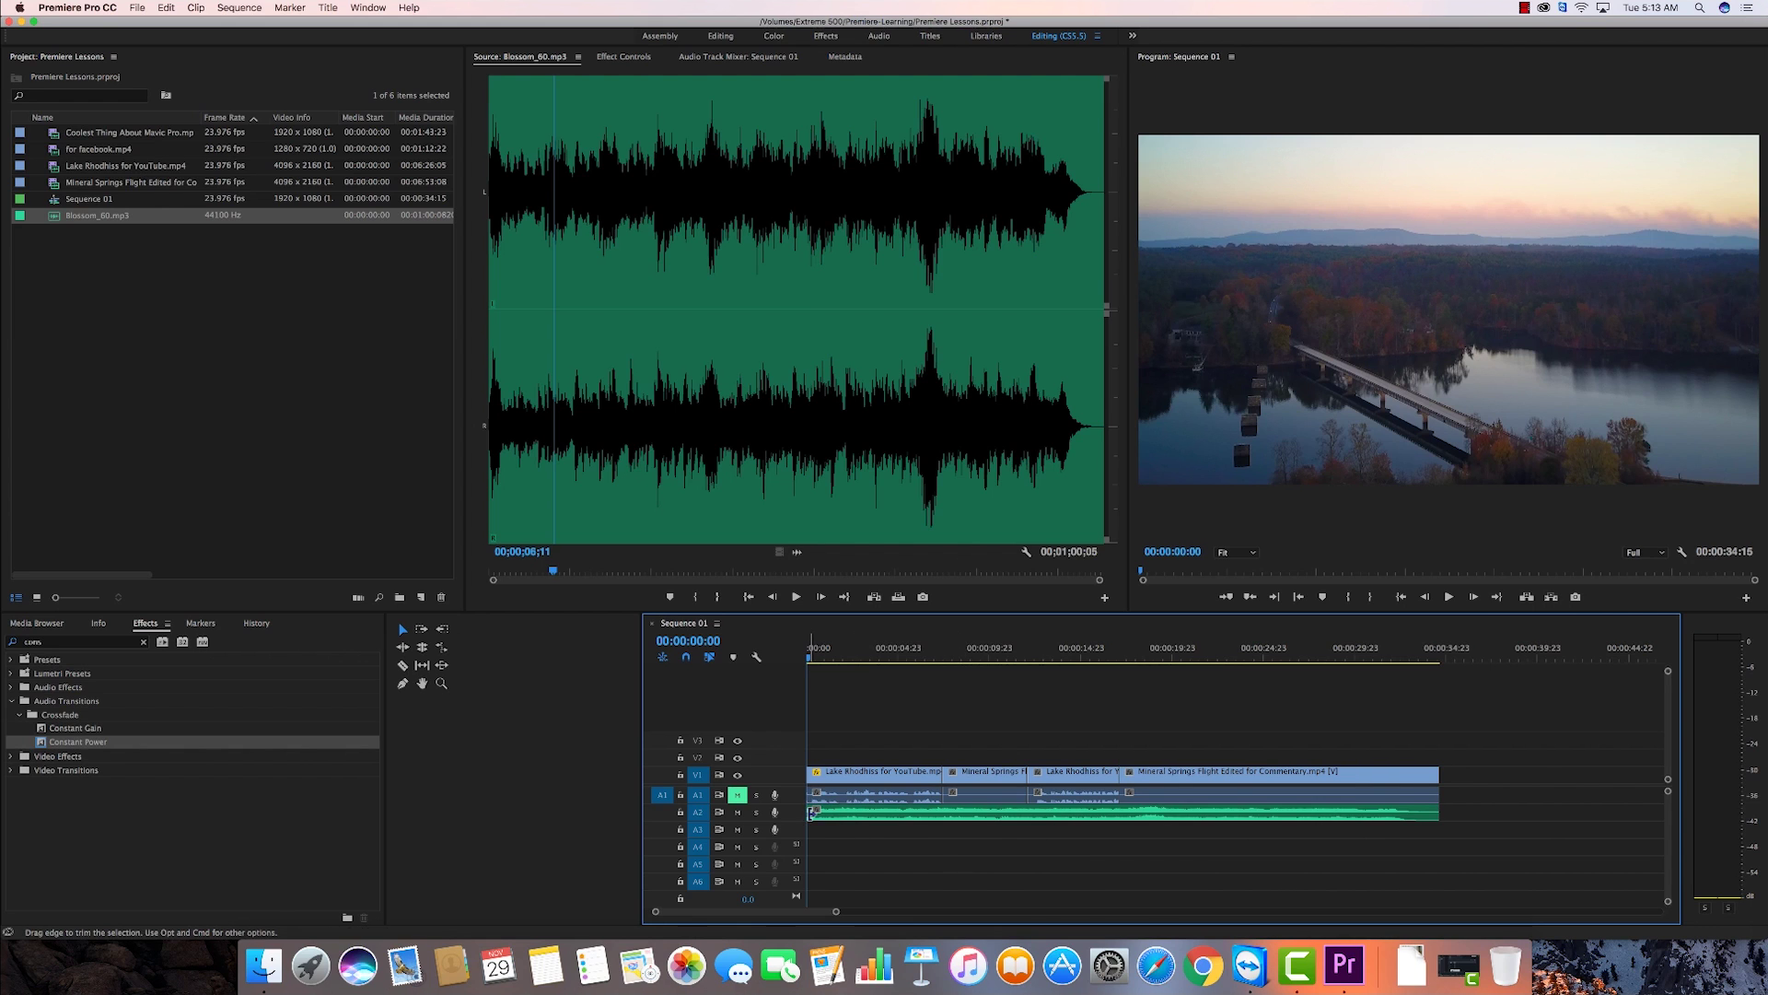
pyautogui.rightClick(811, 812)
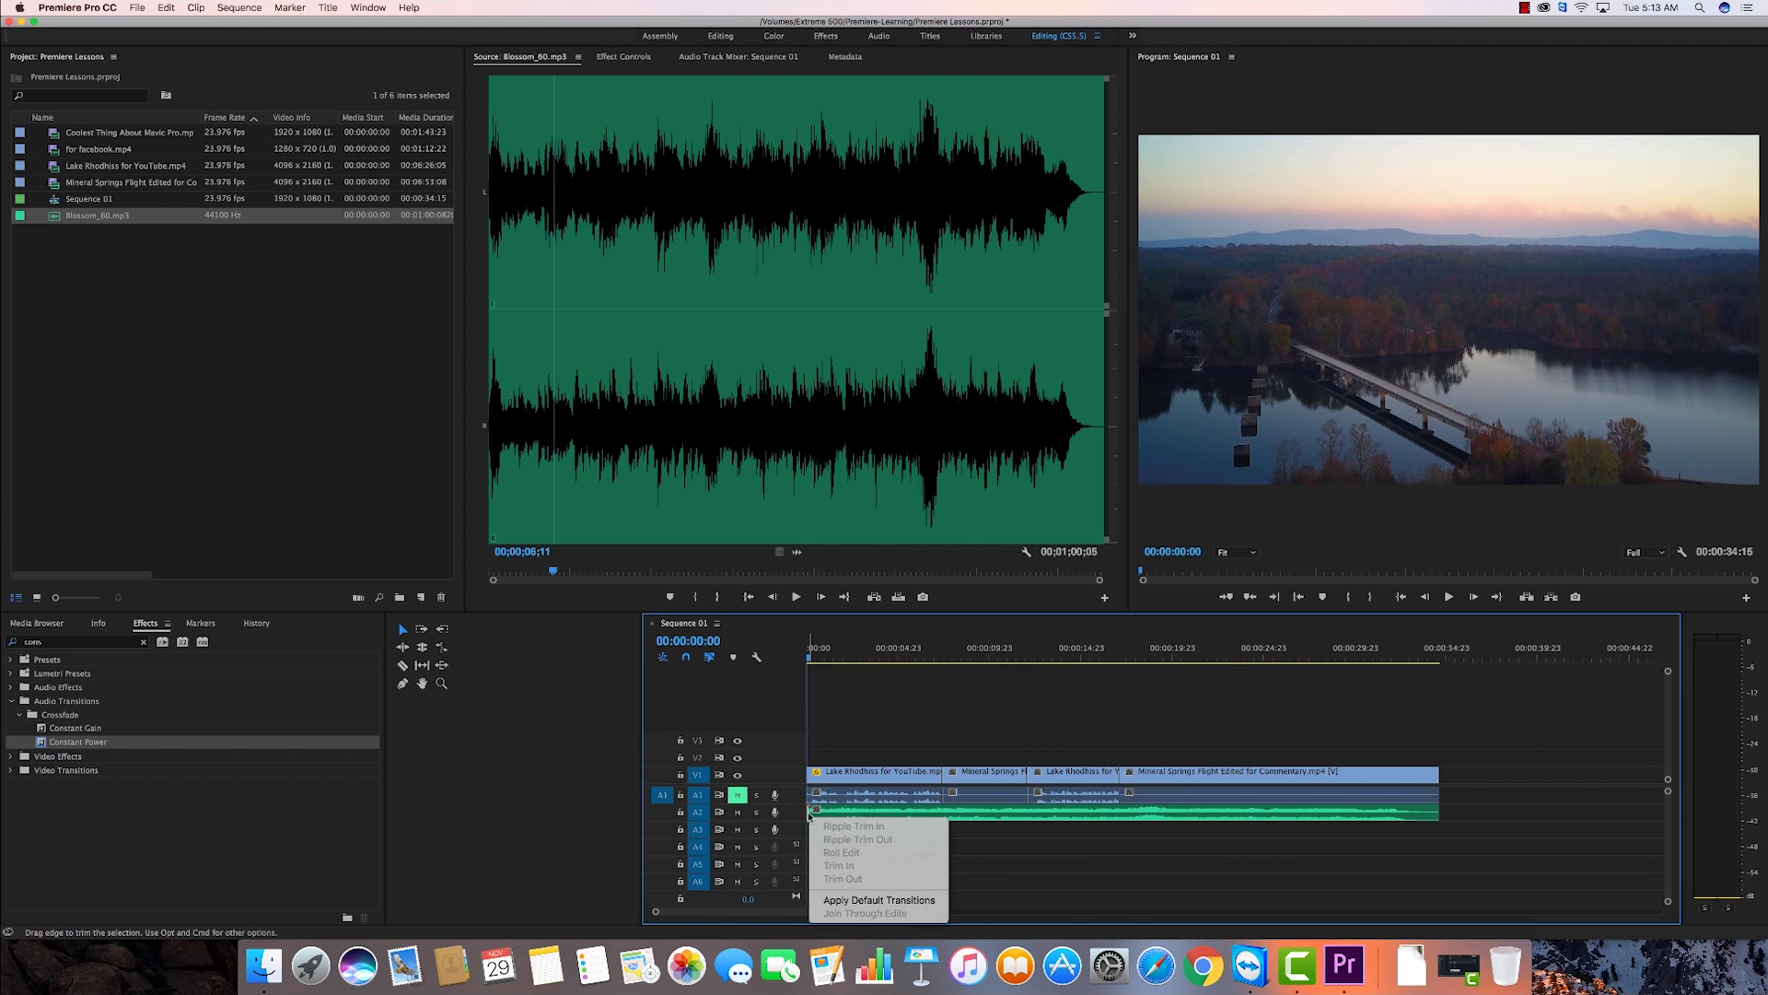
pyautogui.click(863, 900)
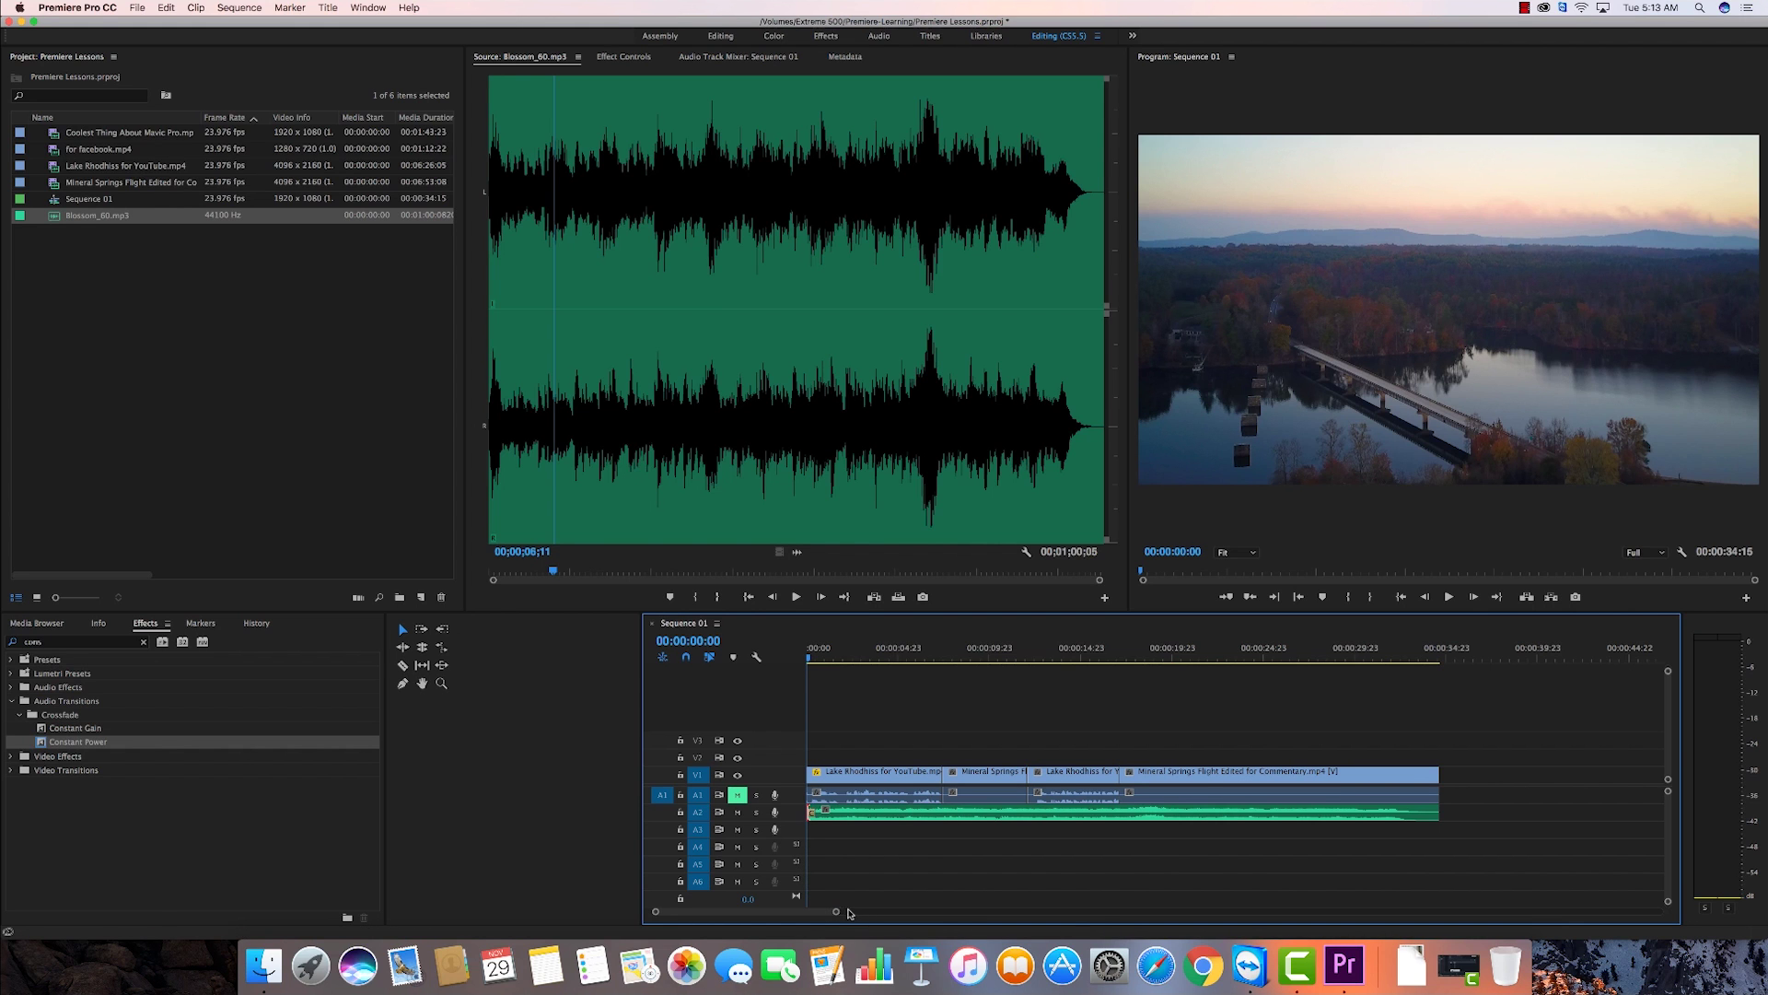
# Lengthen the music's fade-in and play the sequence from the beginning.
pyautogui.moveTo(836, 913); pyautogui.dragTo(759, 912)
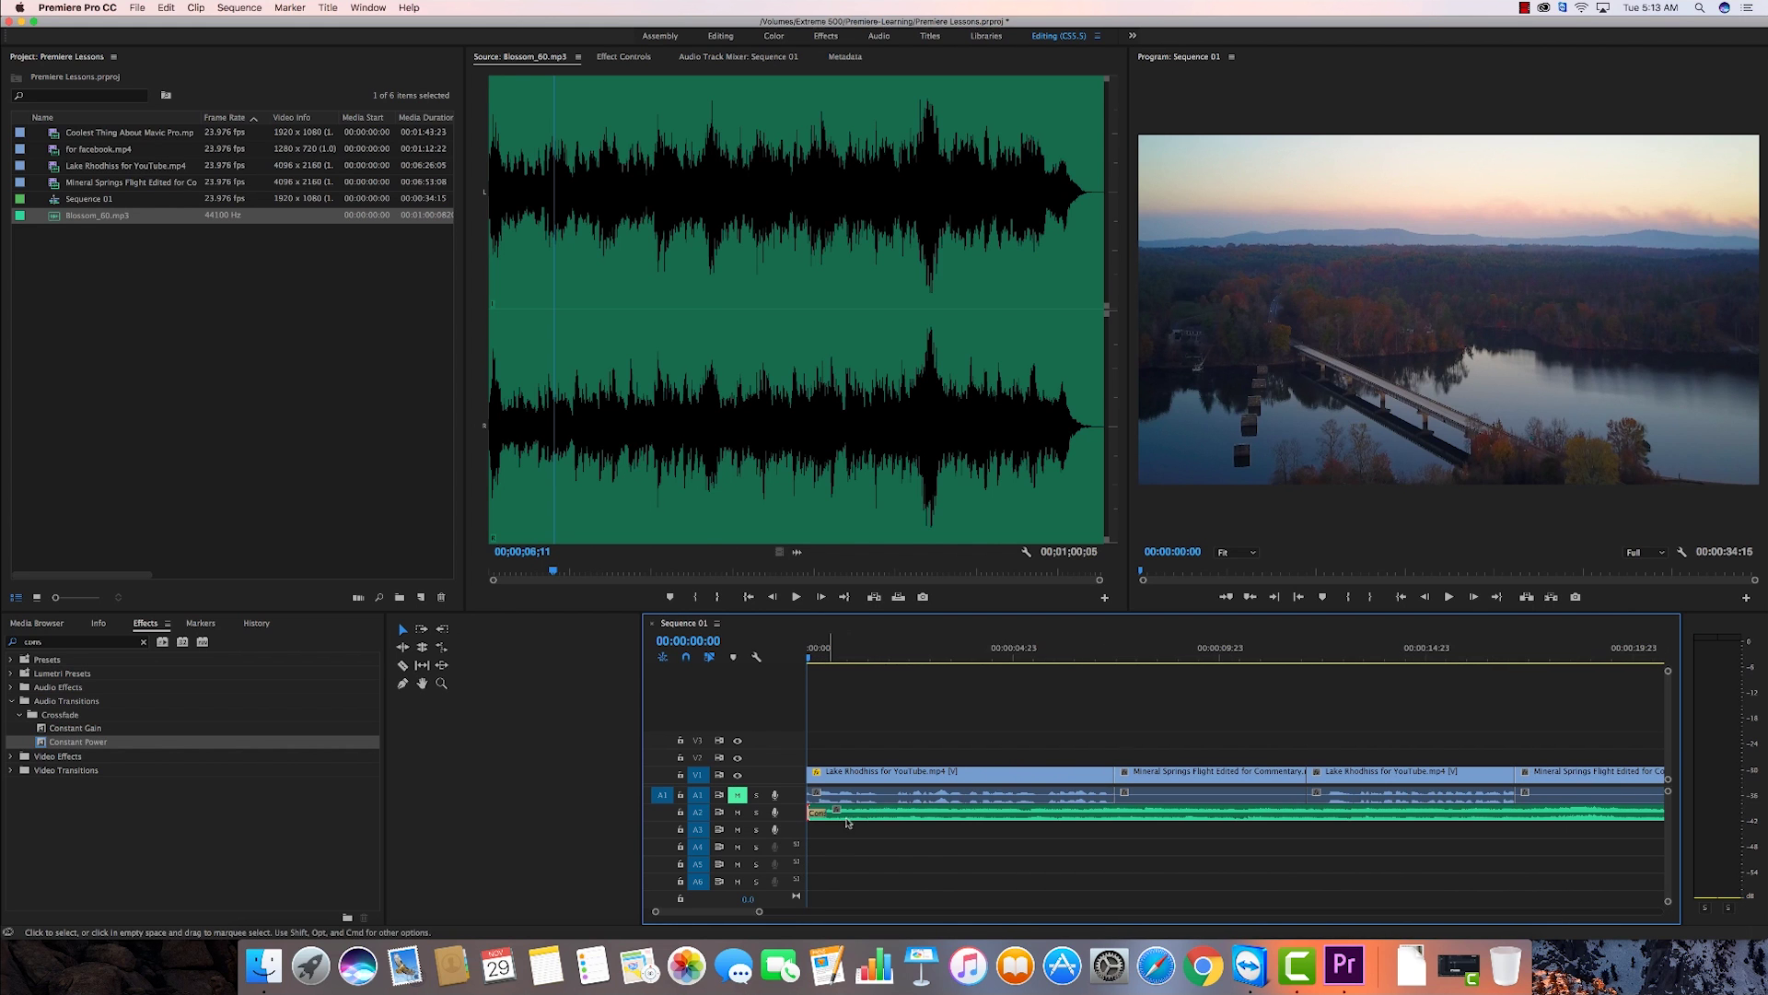
pyautogui.moveTo(817, 810); pyautogui.dragTo(879, 811)
pyautogui.moveTo(761, 914); pyautogui.dragTo(862, 914)
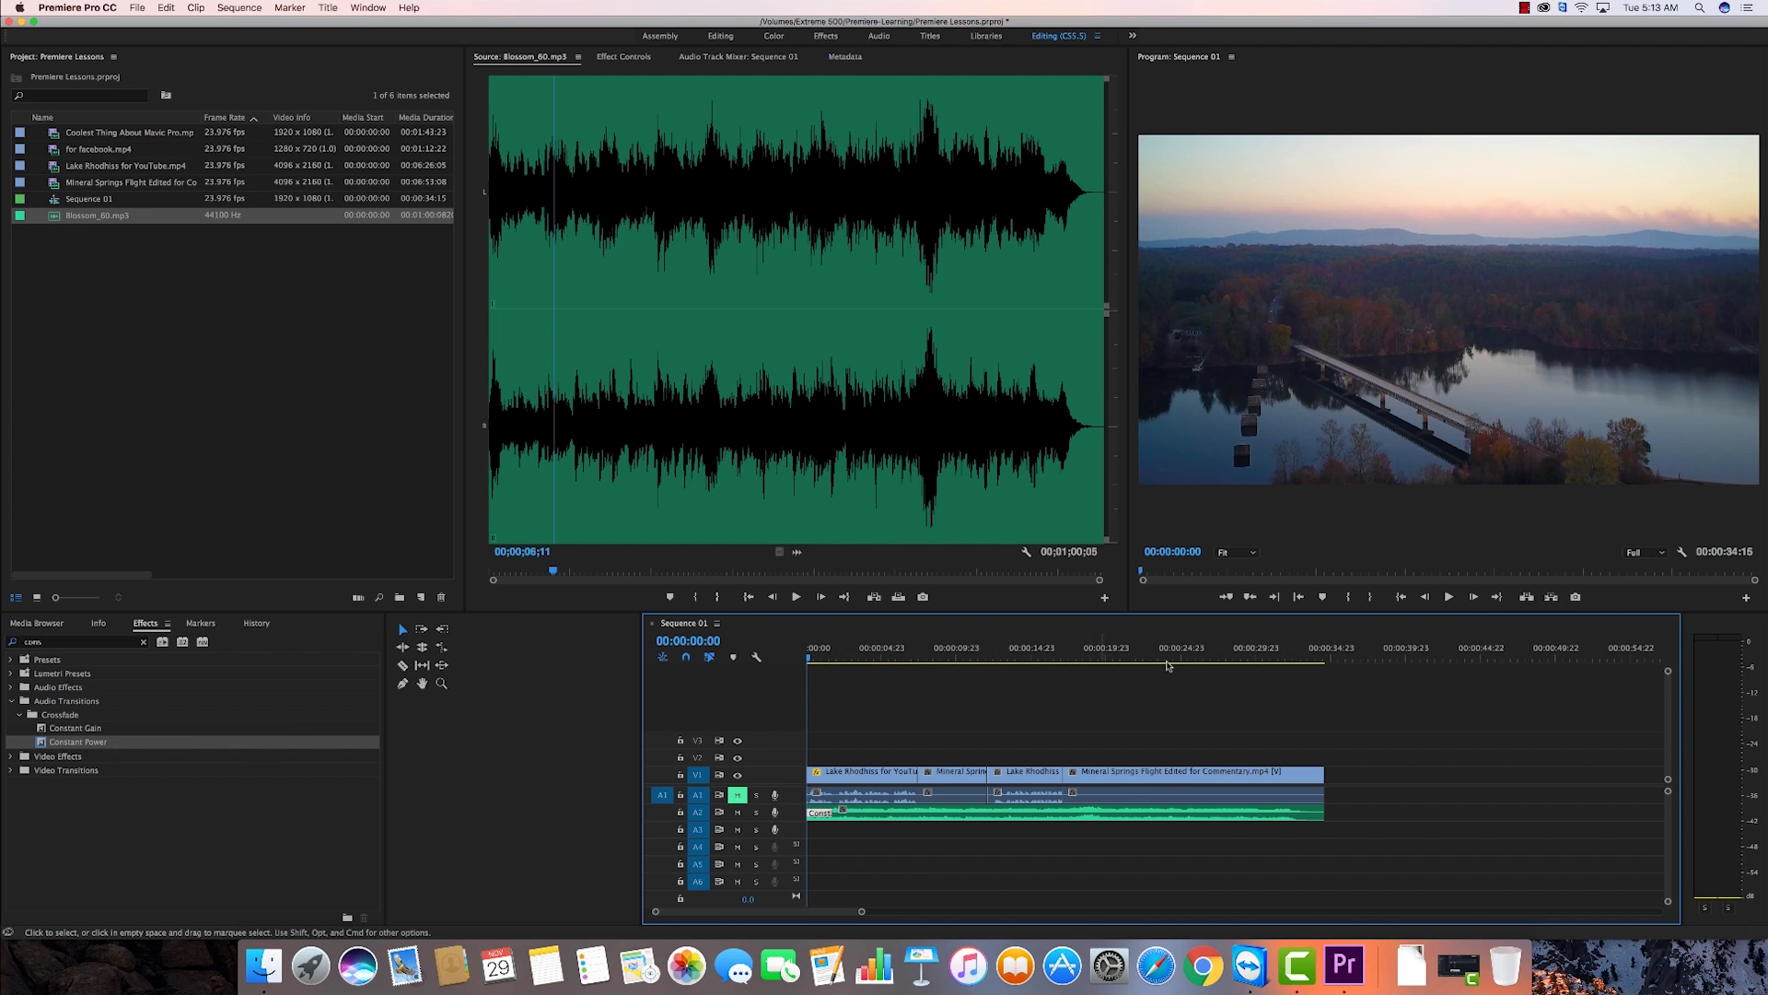
pyautogui.click(1448, 597)
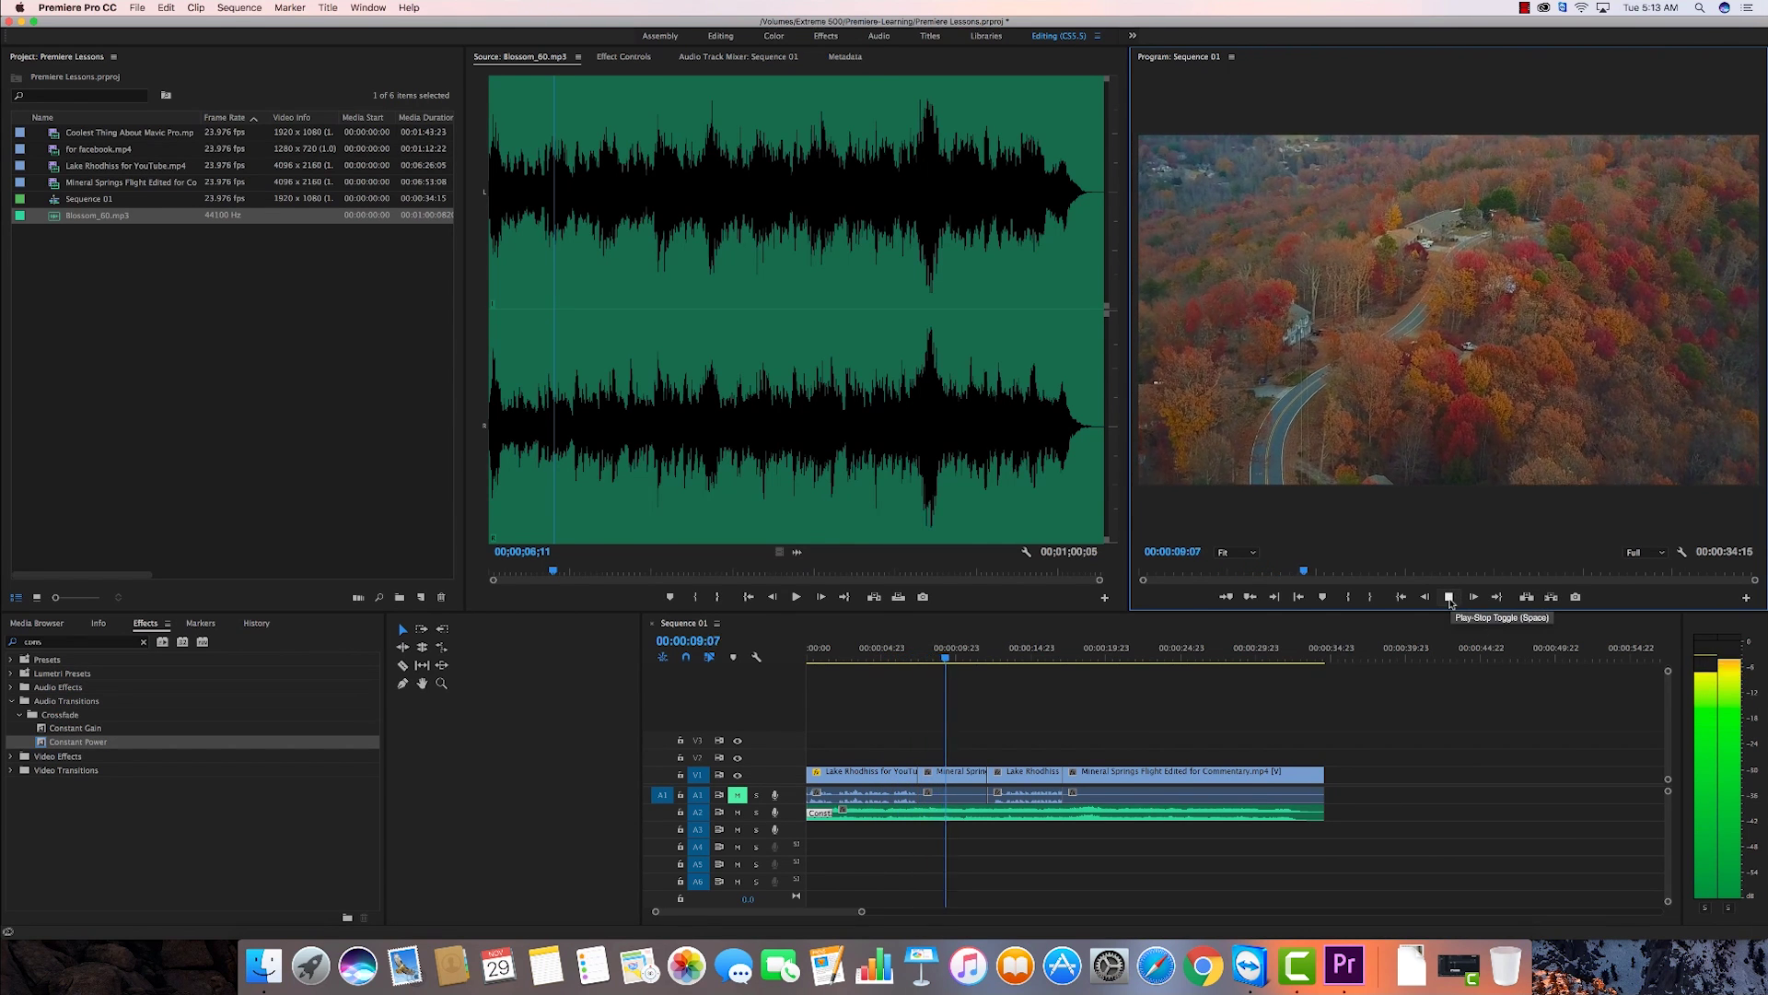
# Stop playback at 00:00:09:17 and show Effect Controls for the Mineral Springs clip.
pyautogui.click(1450, 598)
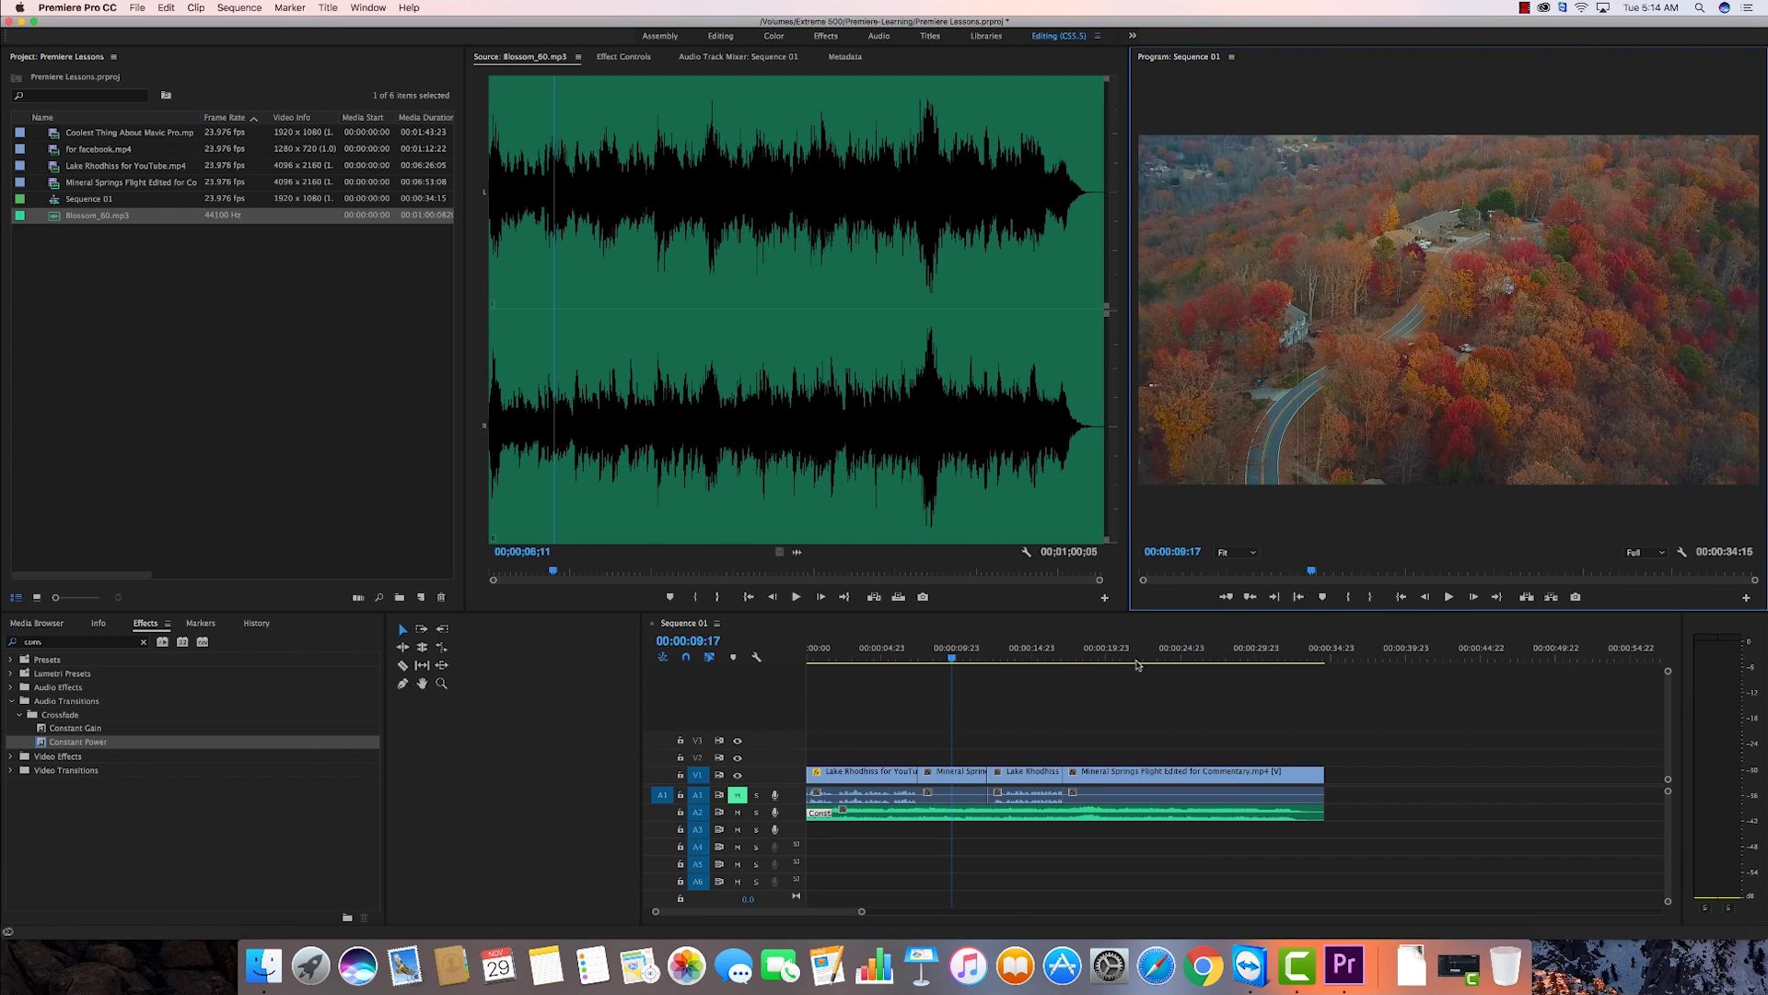
pyautogui.click(953, 793)
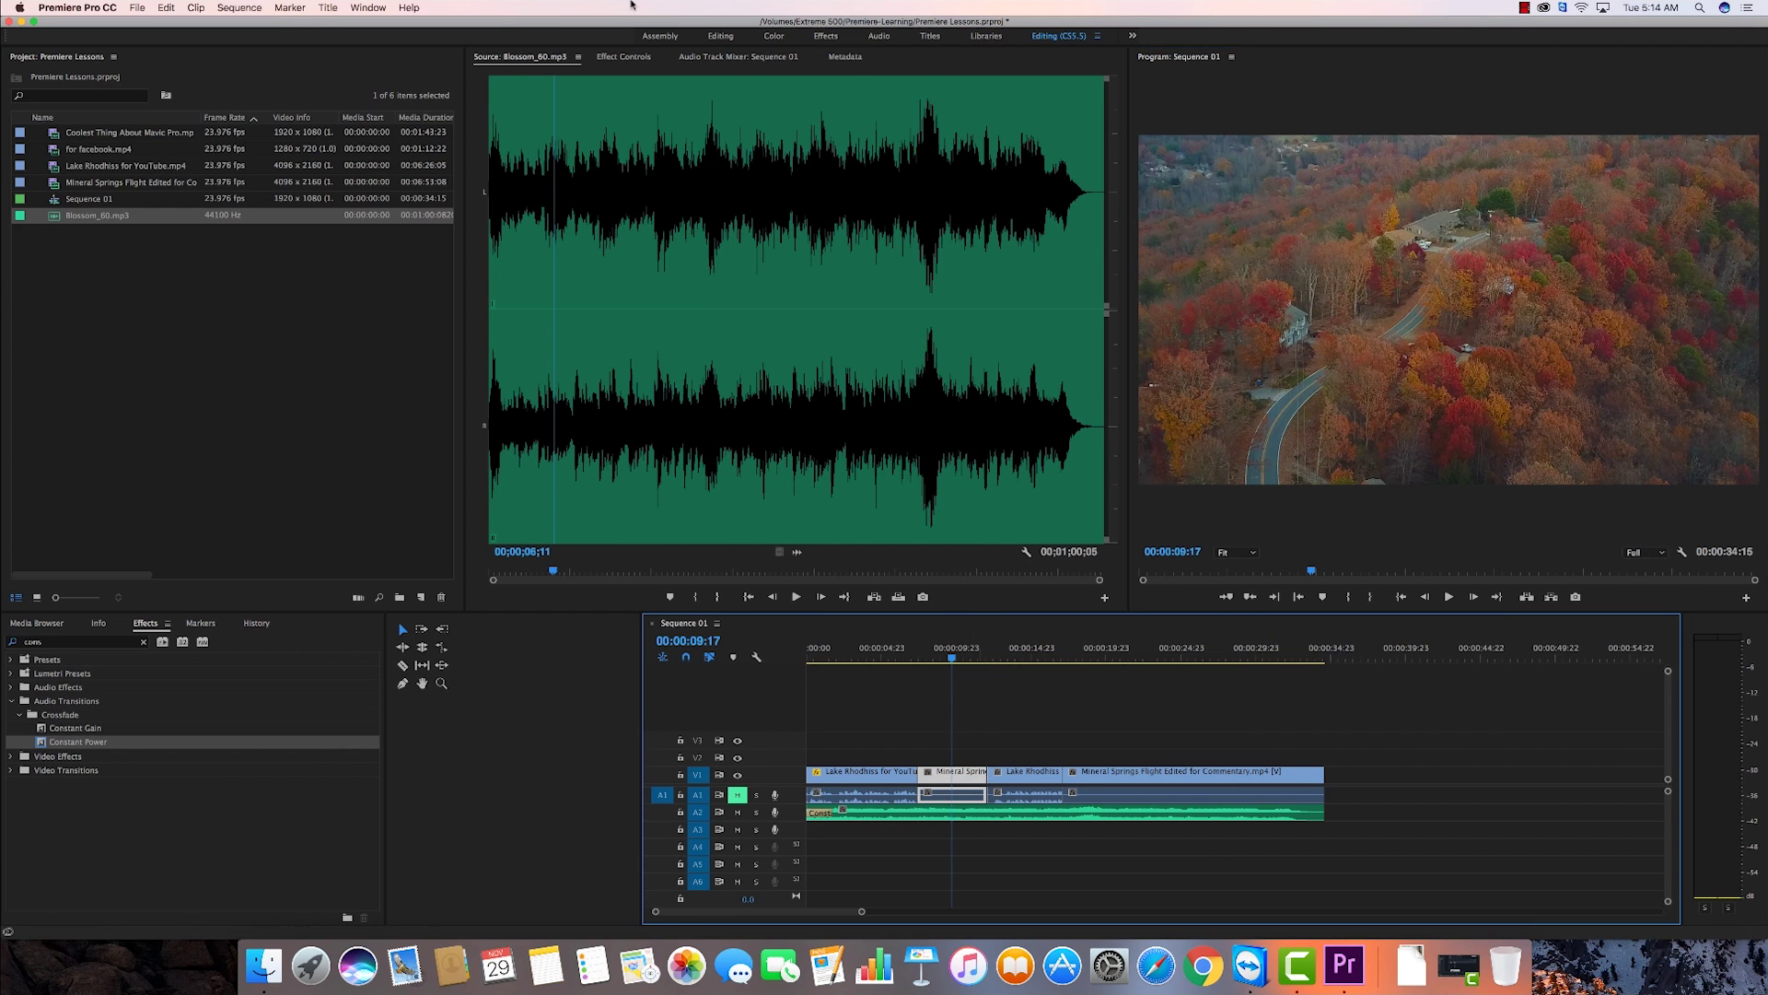
pyautogui.click(616, 58)
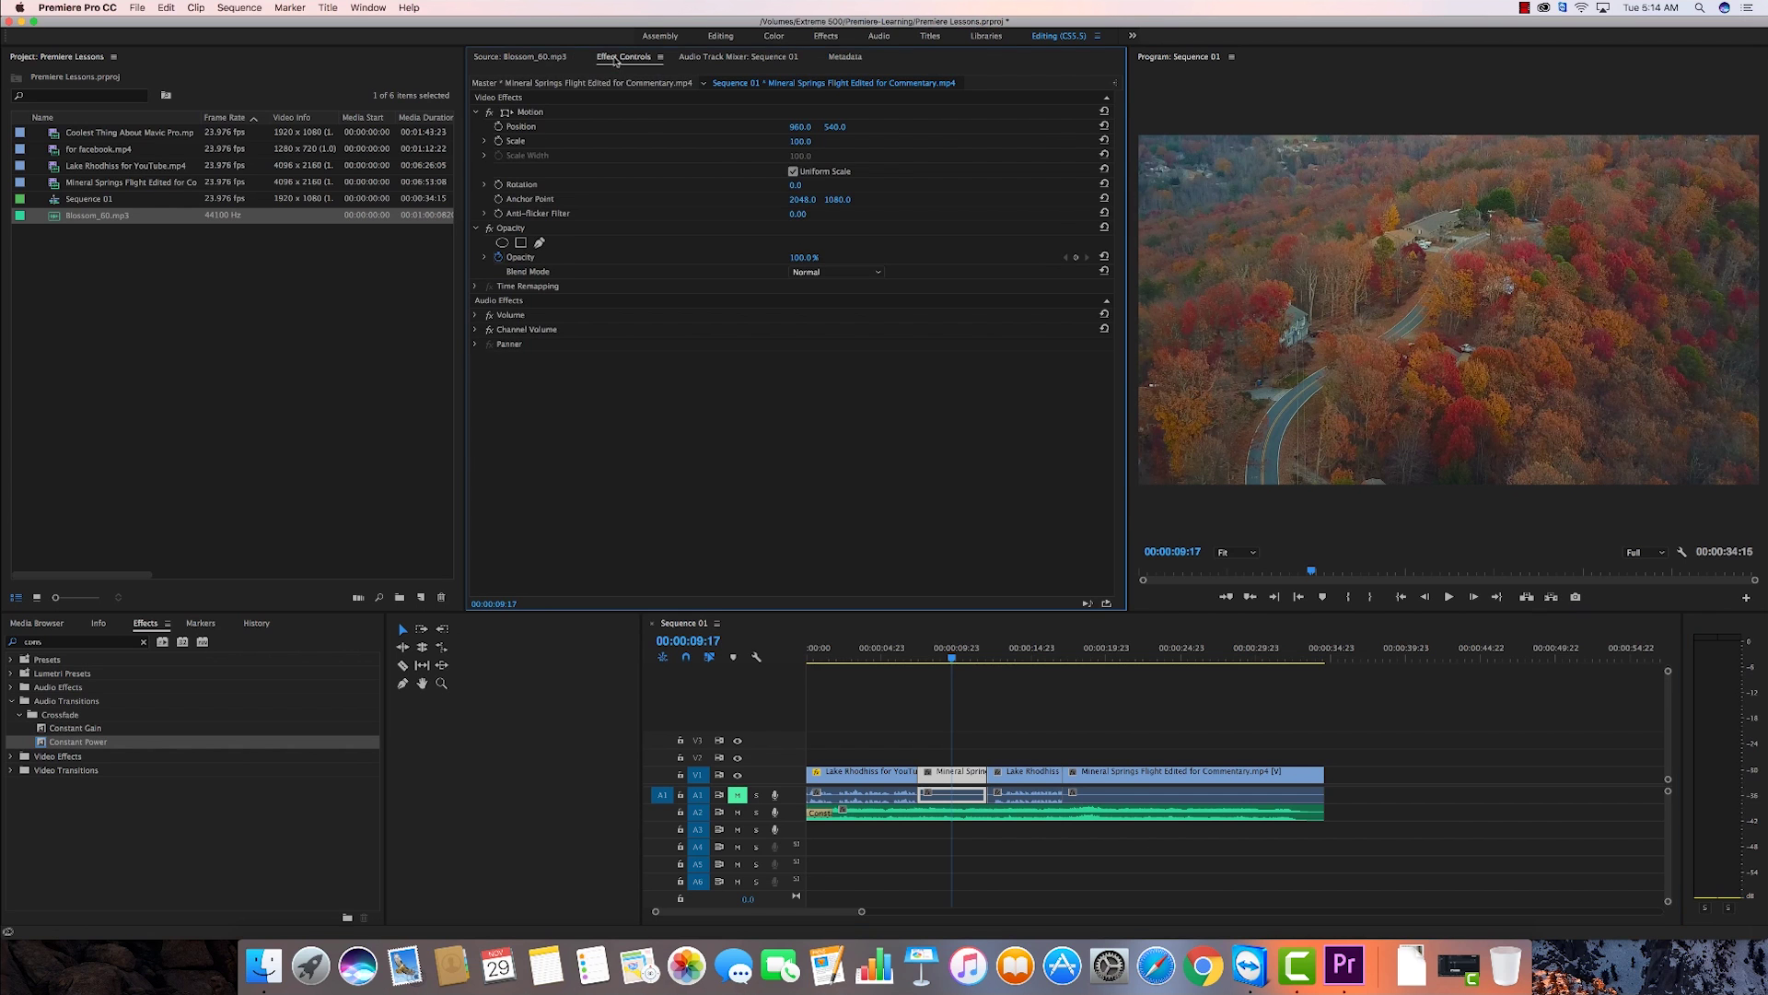
# Set the Mineral Springs clip's Scale to 50.
pyautogui.click(799, 143)
pyautogui.write('50')
pyautogui.press('Return')
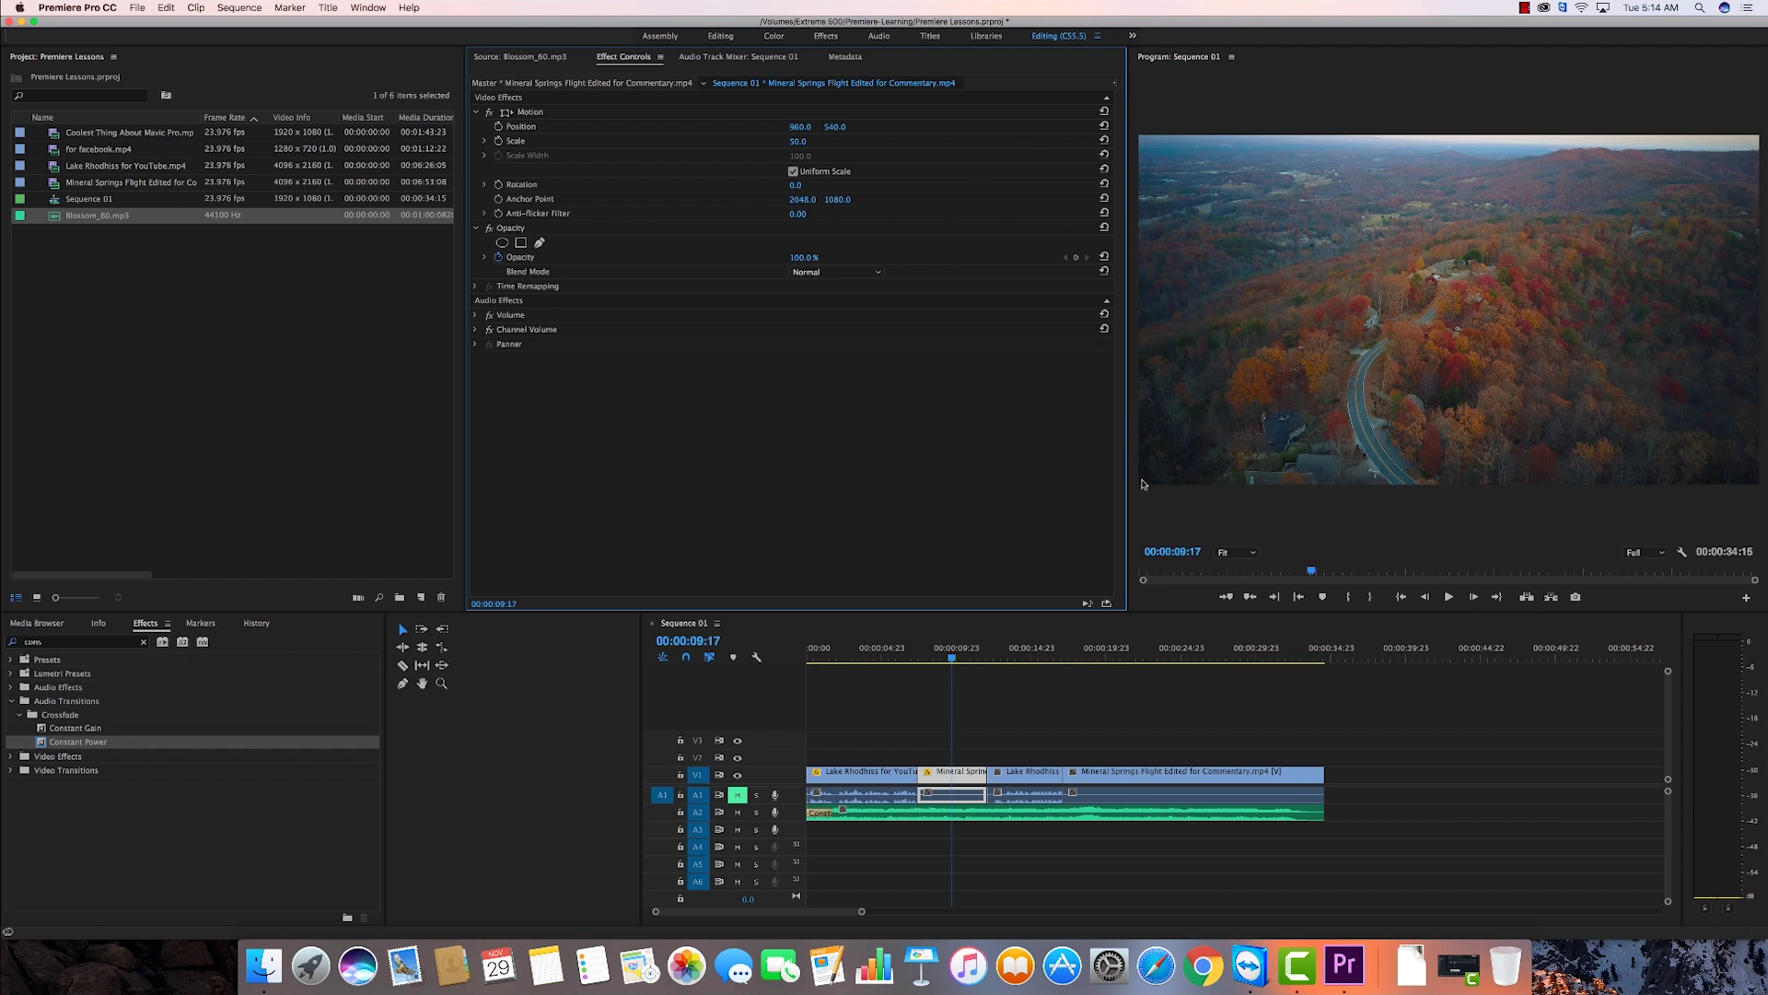
pyautogui.click(1115, 647)
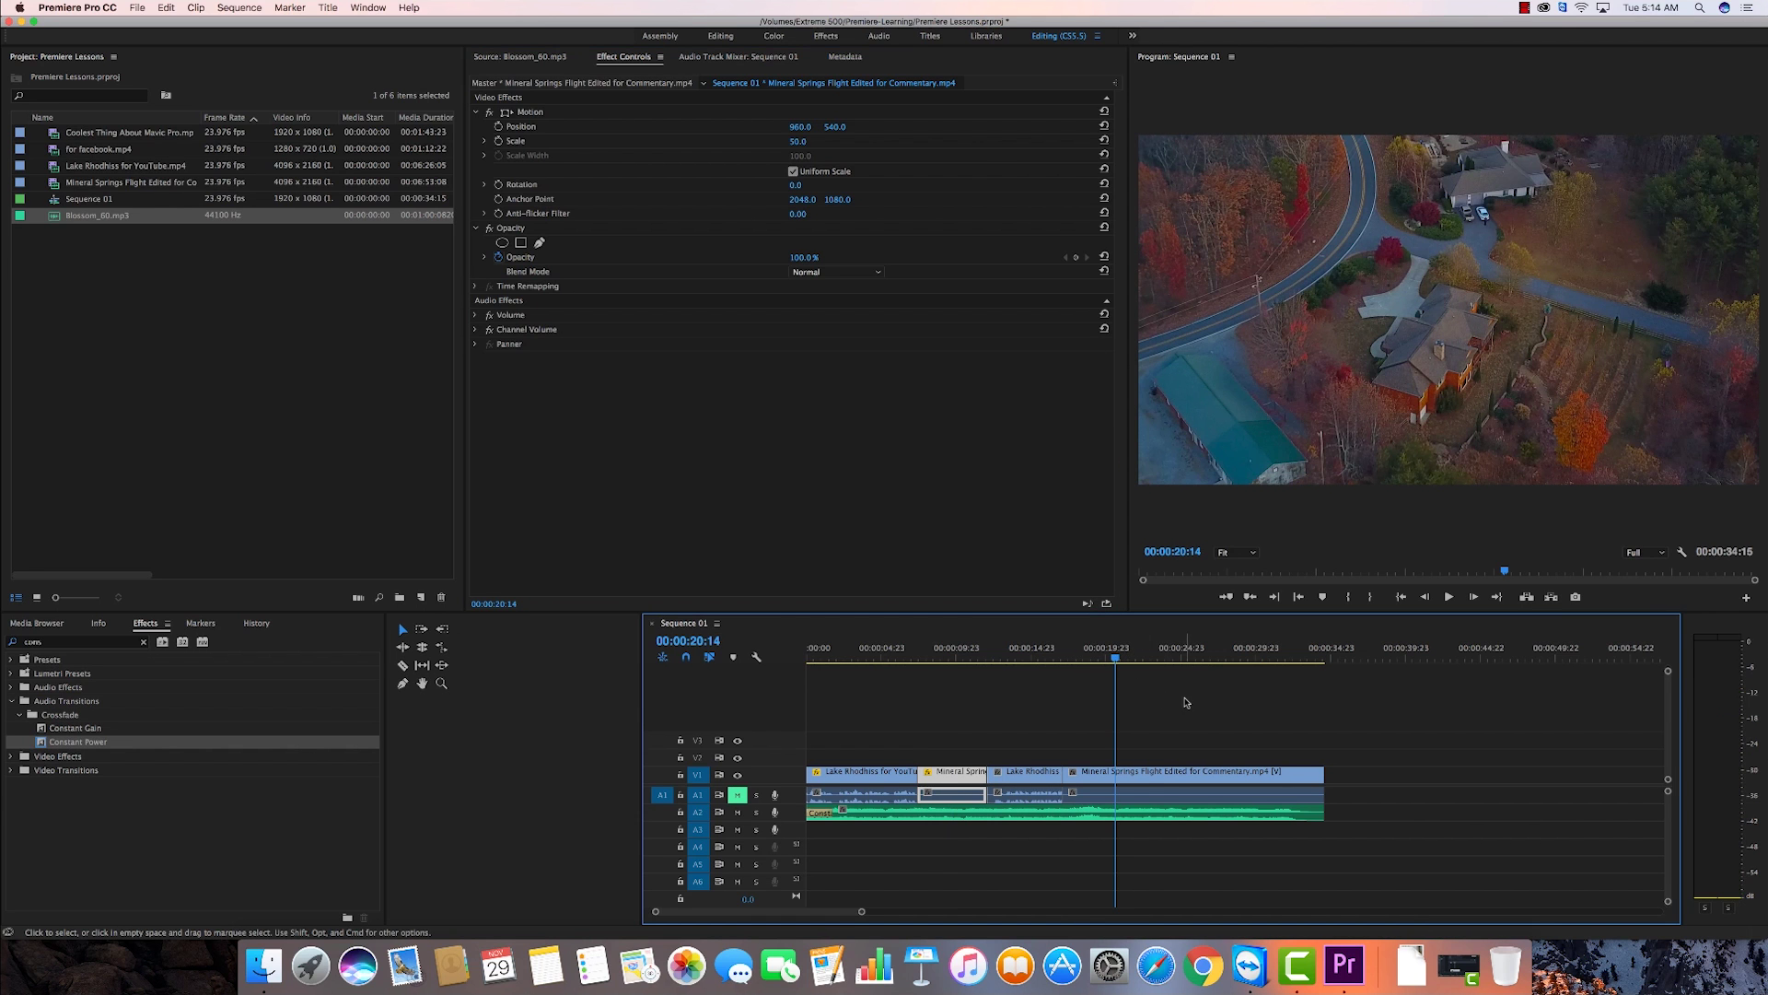
# Set the Mineral Springs clip's Scale to 70, then fine-tune it to about 71.
pyautogui.click(1155, 776)
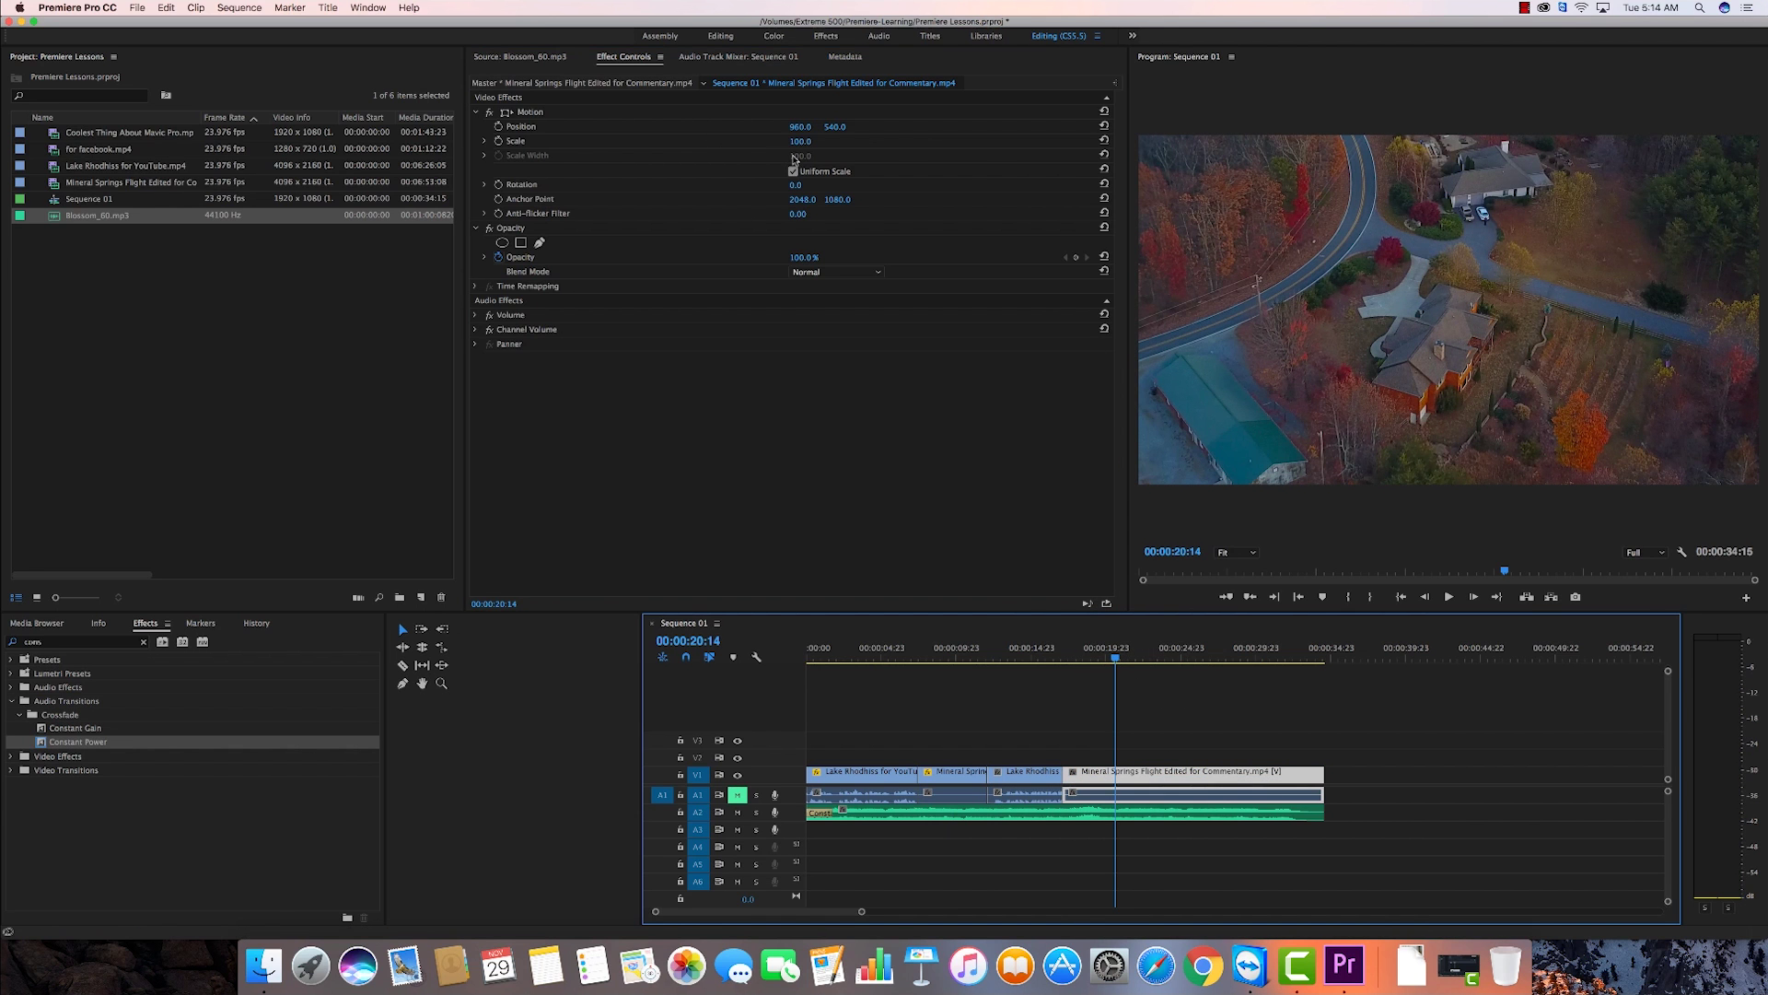
pyautogui.click(803, 141)
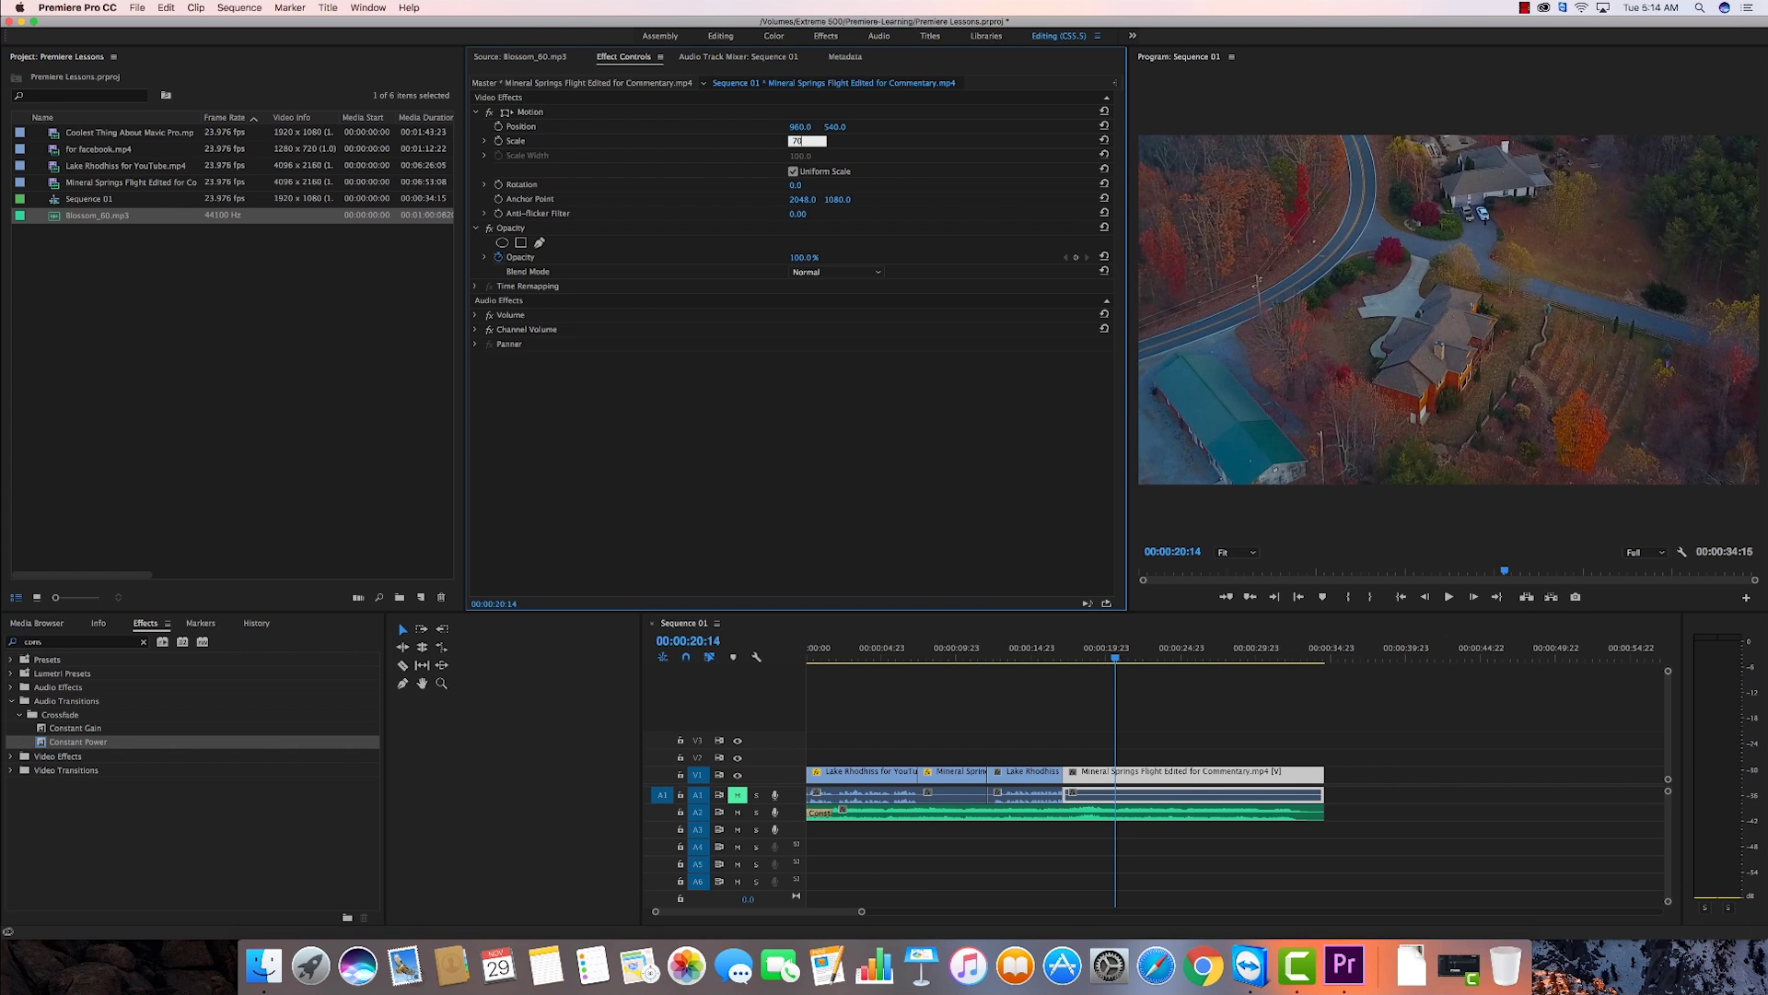
pyautogui.press('Return')
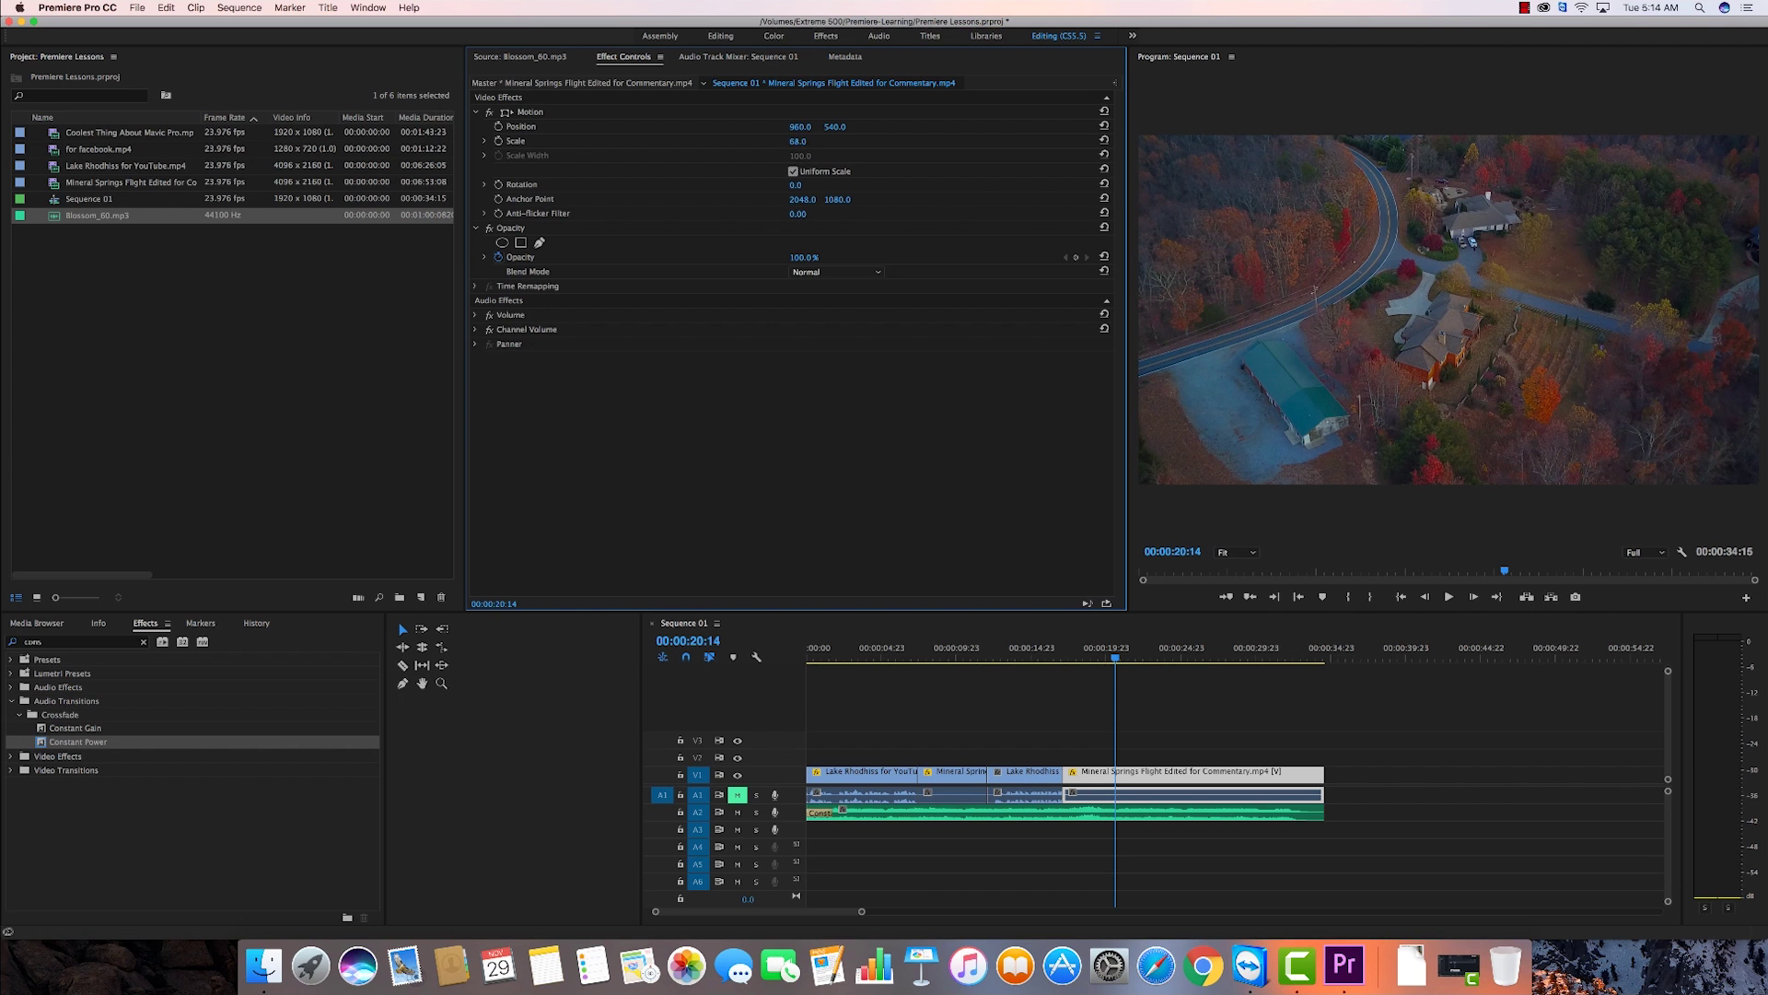
pyautogui.moveTo(797, 141)
pyautogui.mouseDown()
pyautogui.moveTo(737, 141)
pyautogui.moveTo(804, 141)
pyautogui.mouseUp()
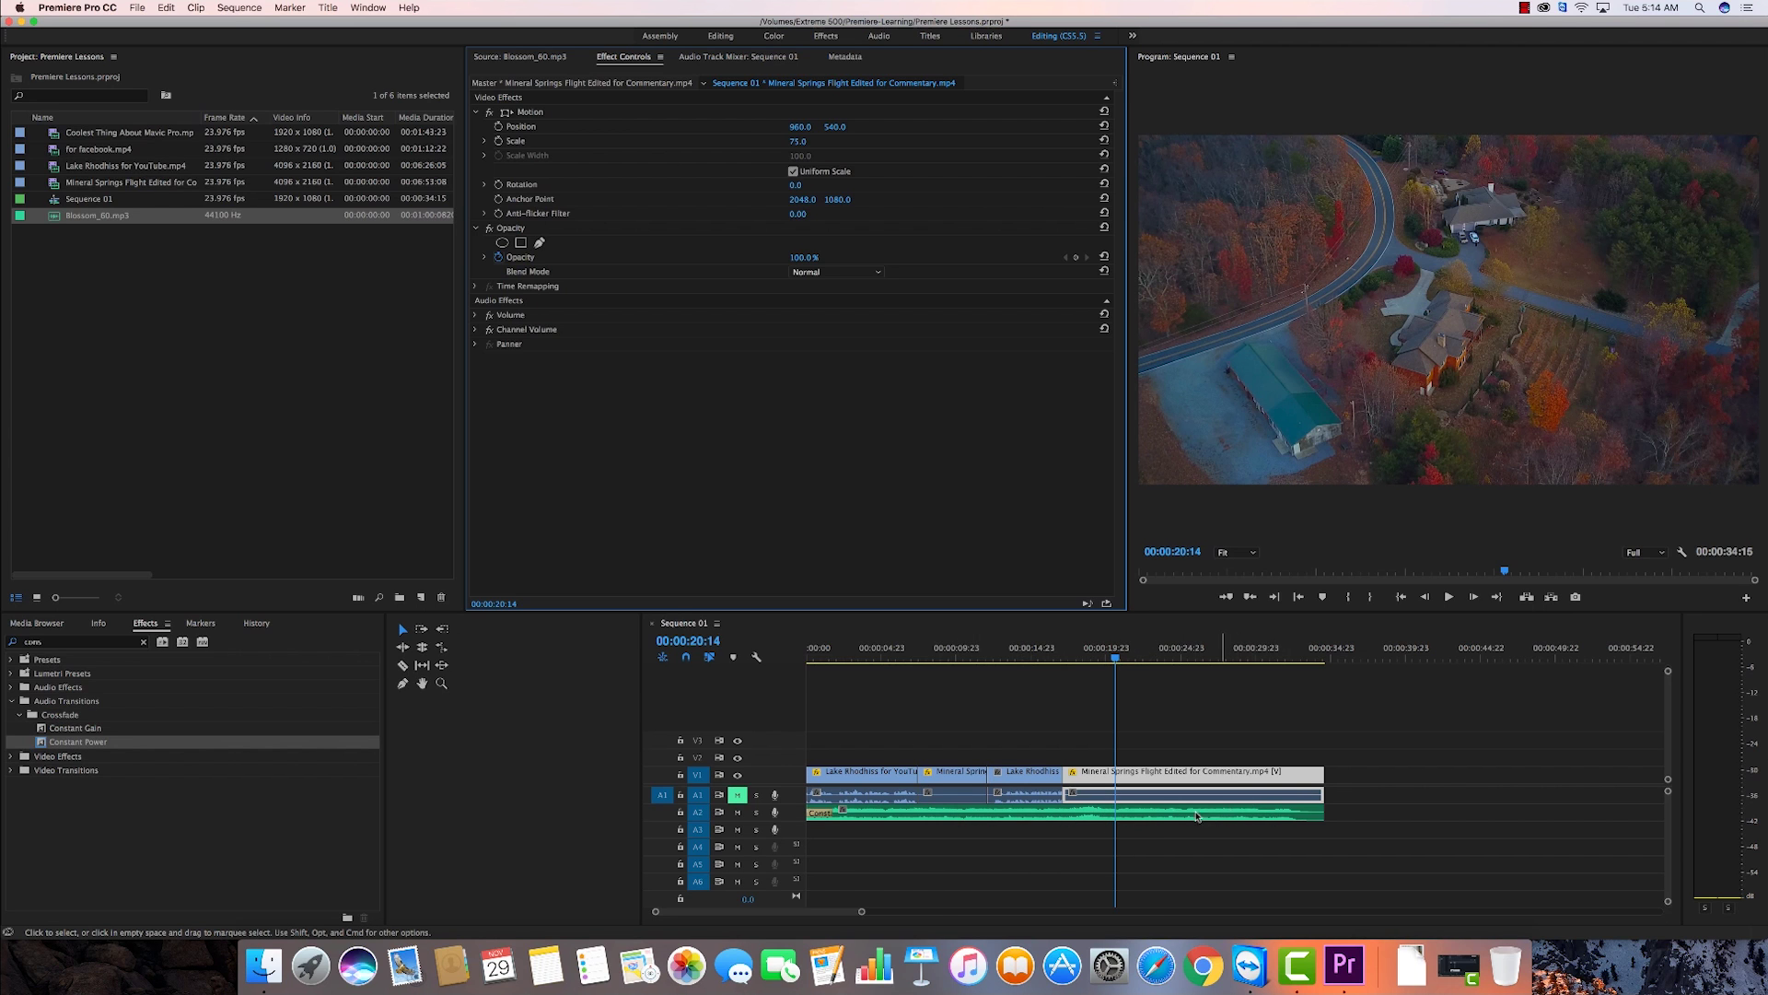
pyautogui.click(1043, 663)
pyautogui.moveTo(1042, 669); pyautogui.dragTo(1036, 665)
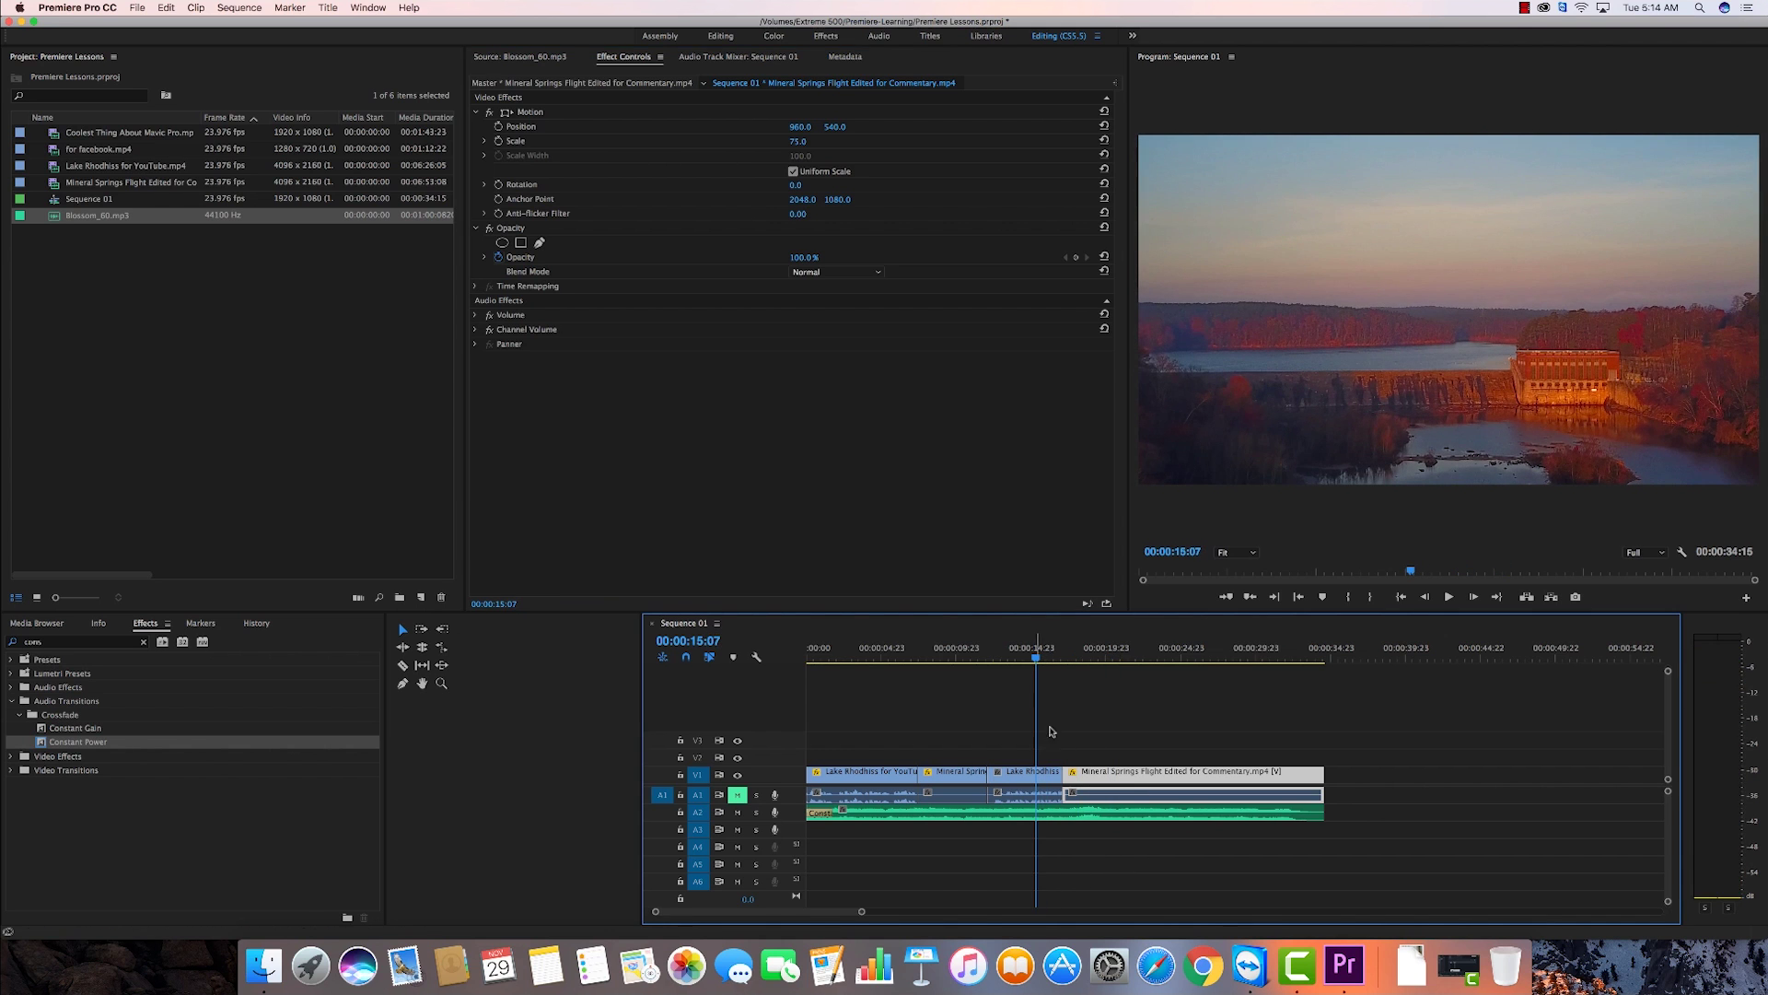
# Lower the Blossom_60.mp3 gain on A2 via Audio Gain, then replay the sequence from the start.
pyautogui.rightClick(1112, 815)
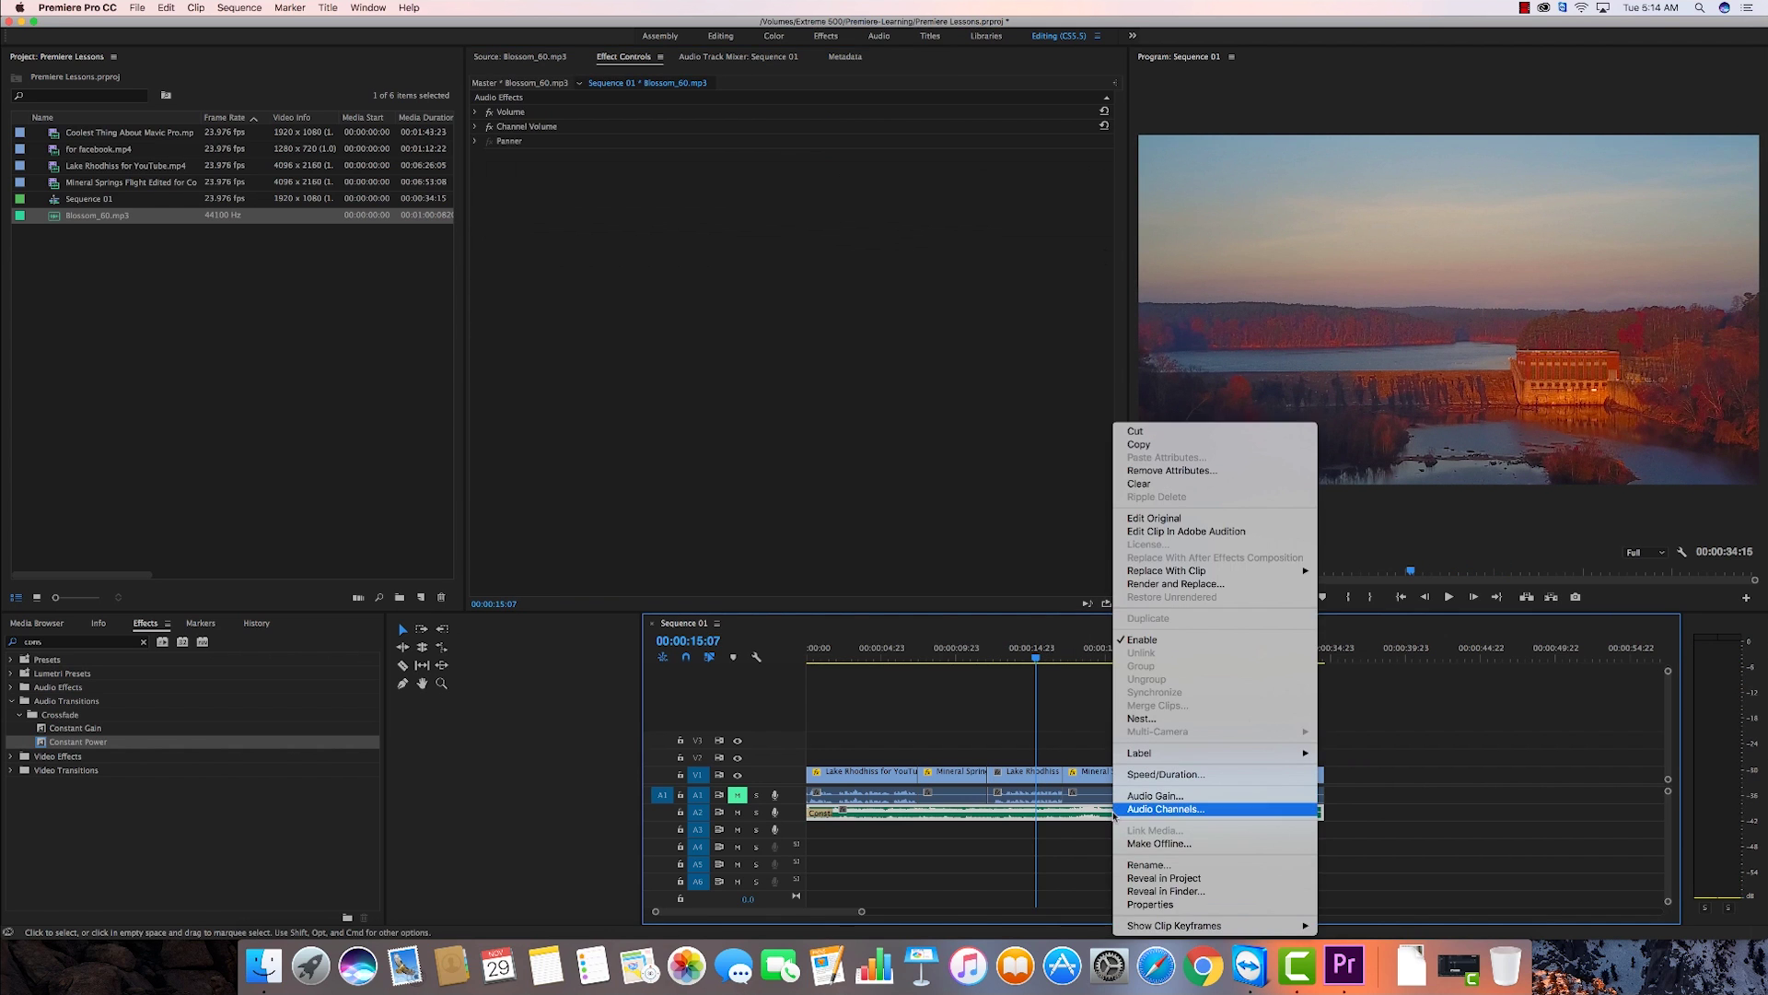
pyautogui.click(1162, 798)
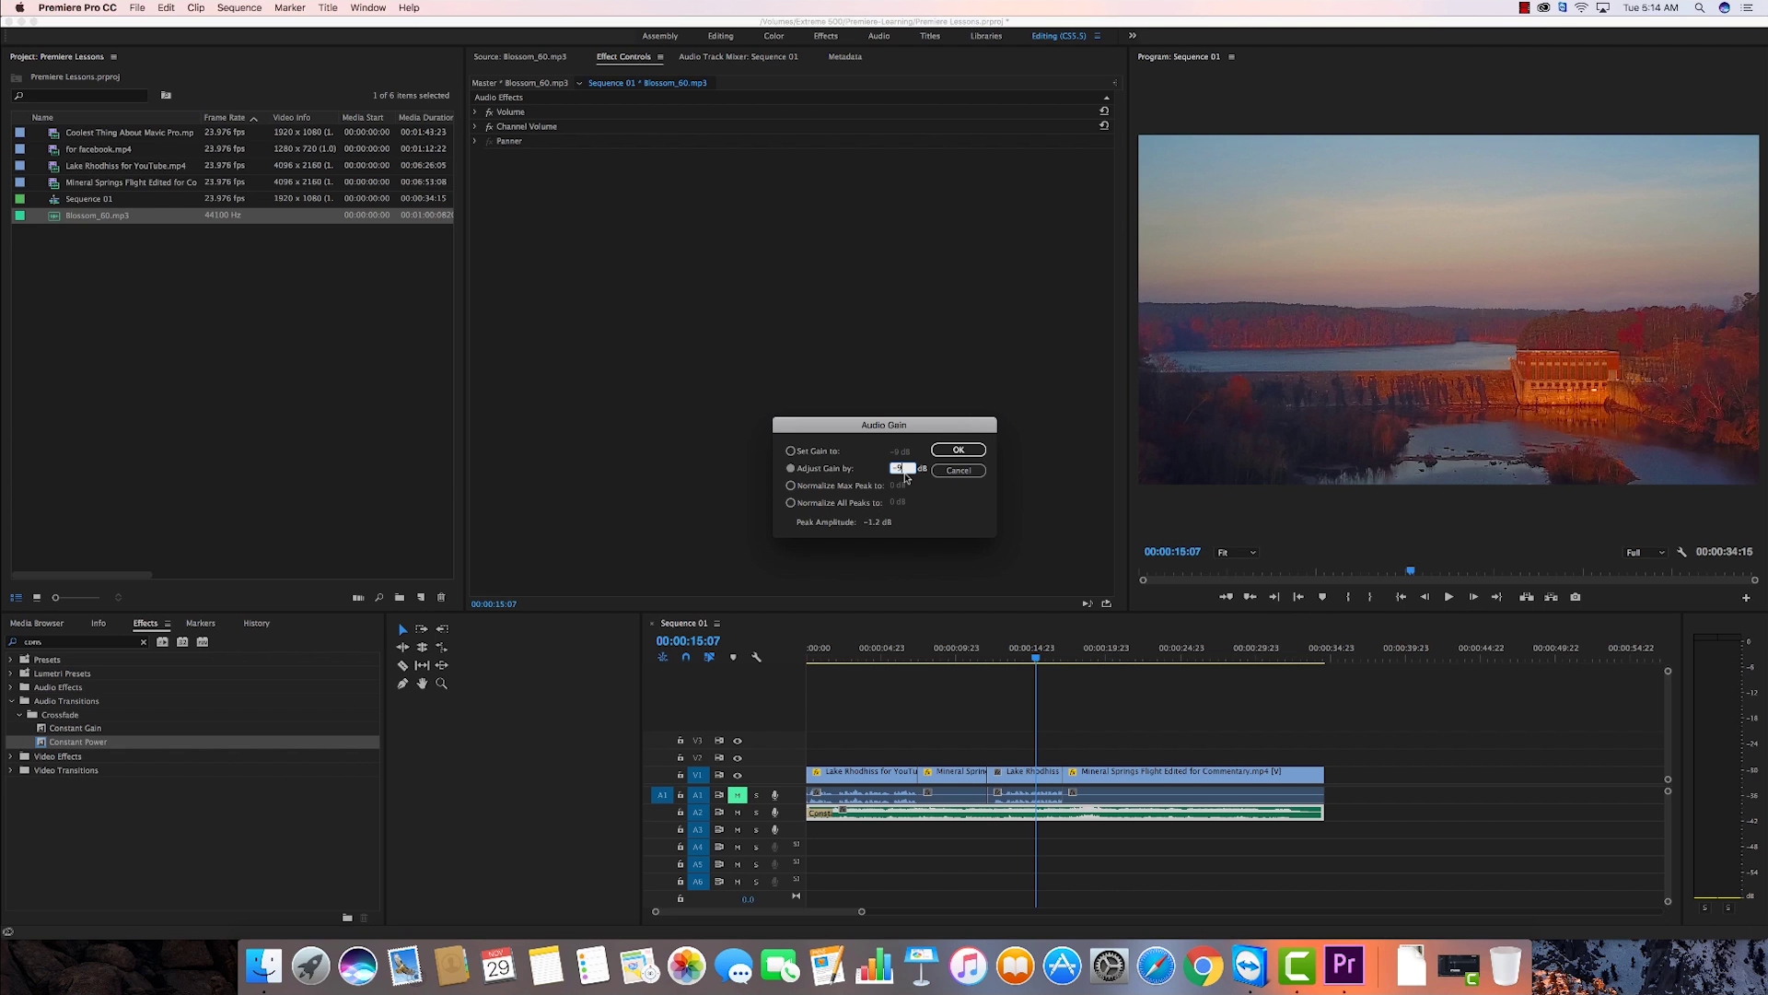
pyautogui.press('Return')
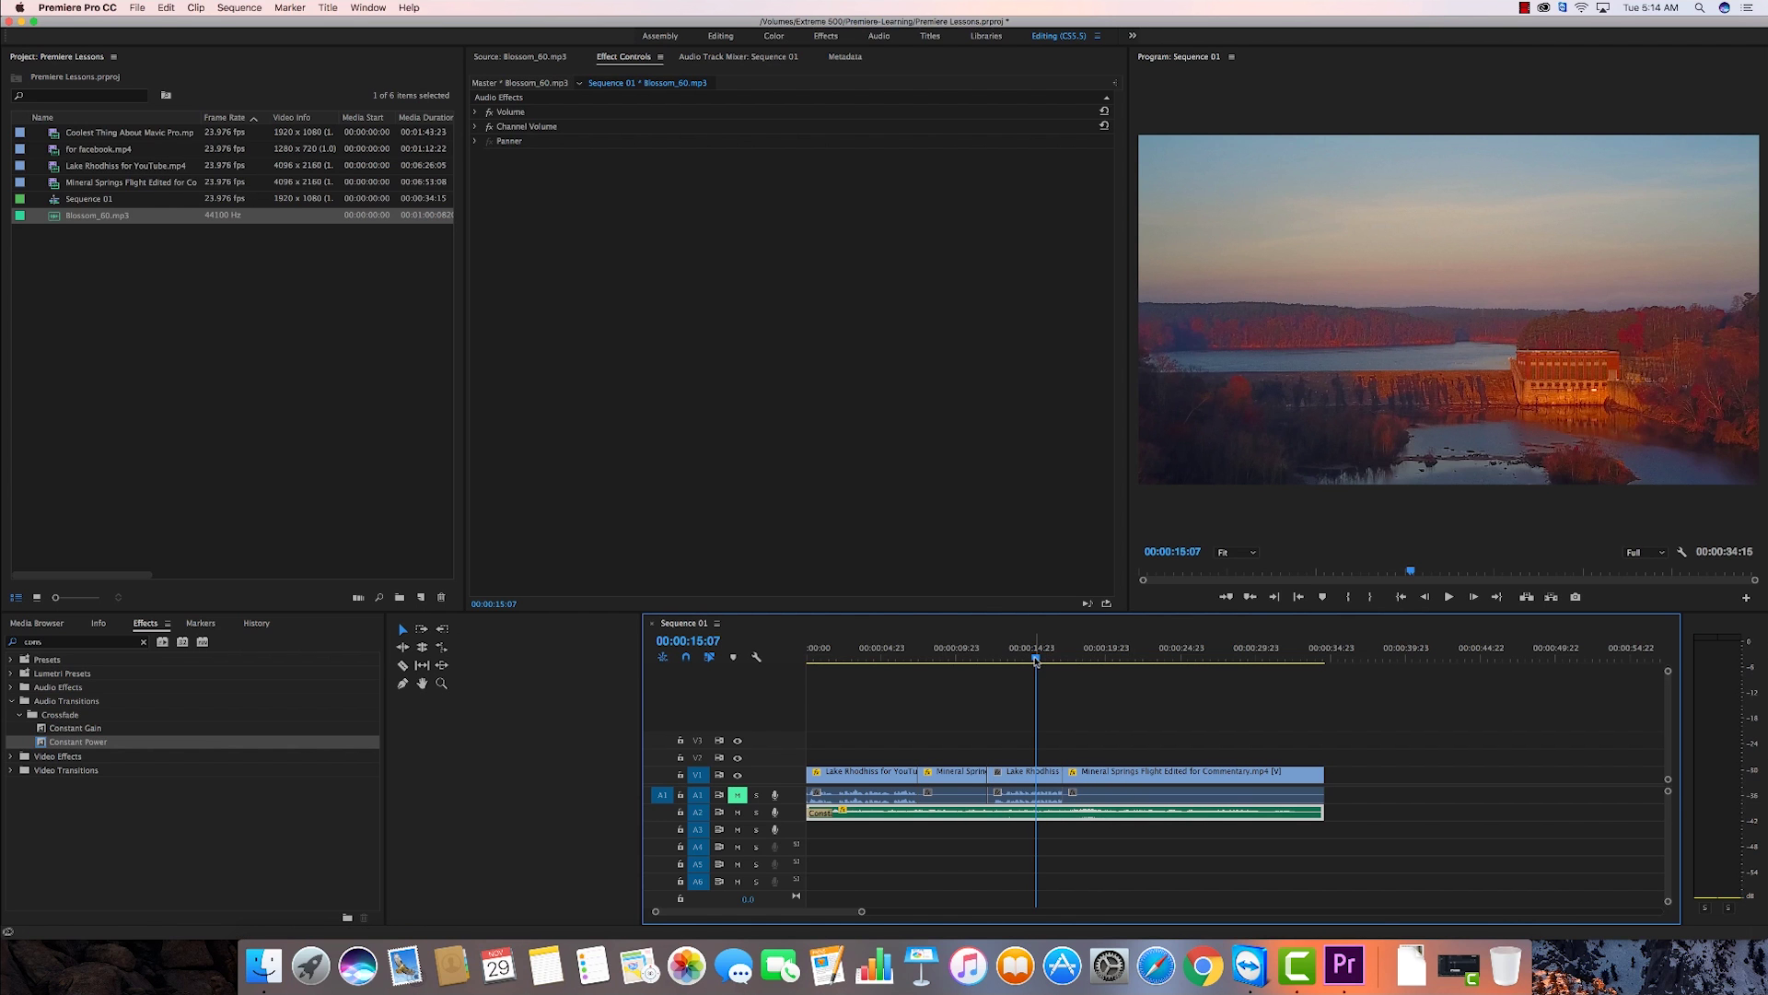
pyautogui.moveTo(1036, 656); pyautogui.dragTo(755, 679)
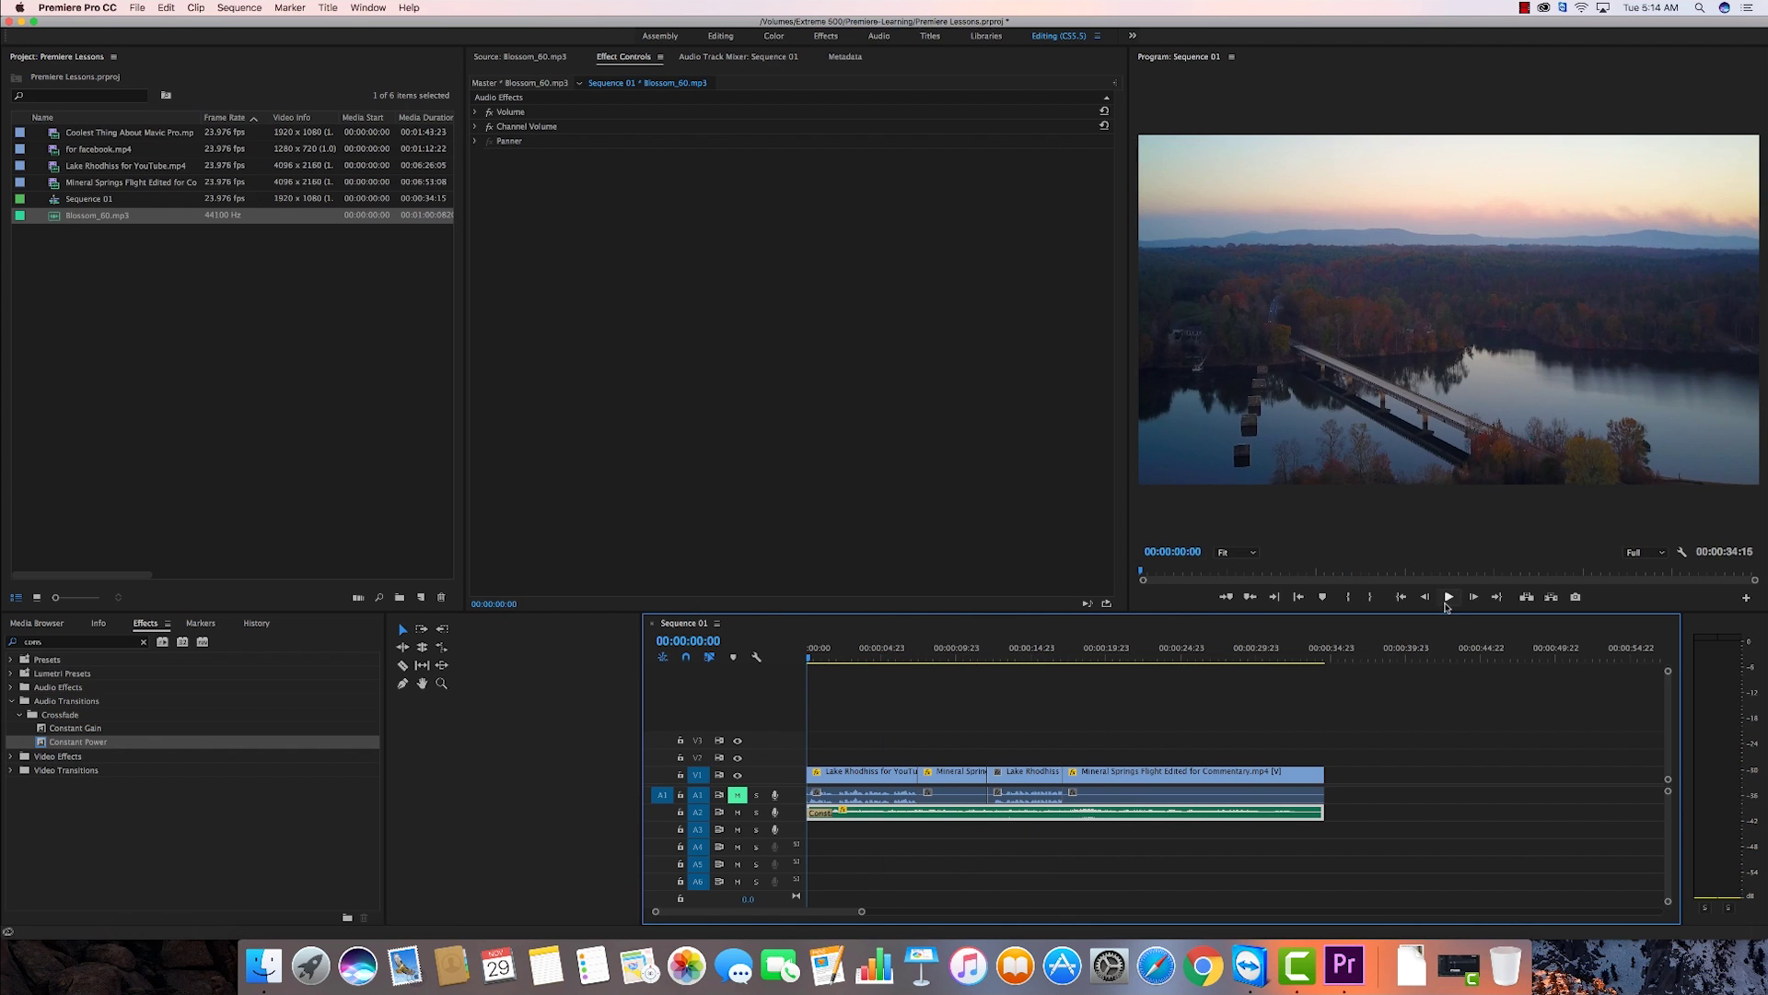
pyautogui.click(1447, 597)
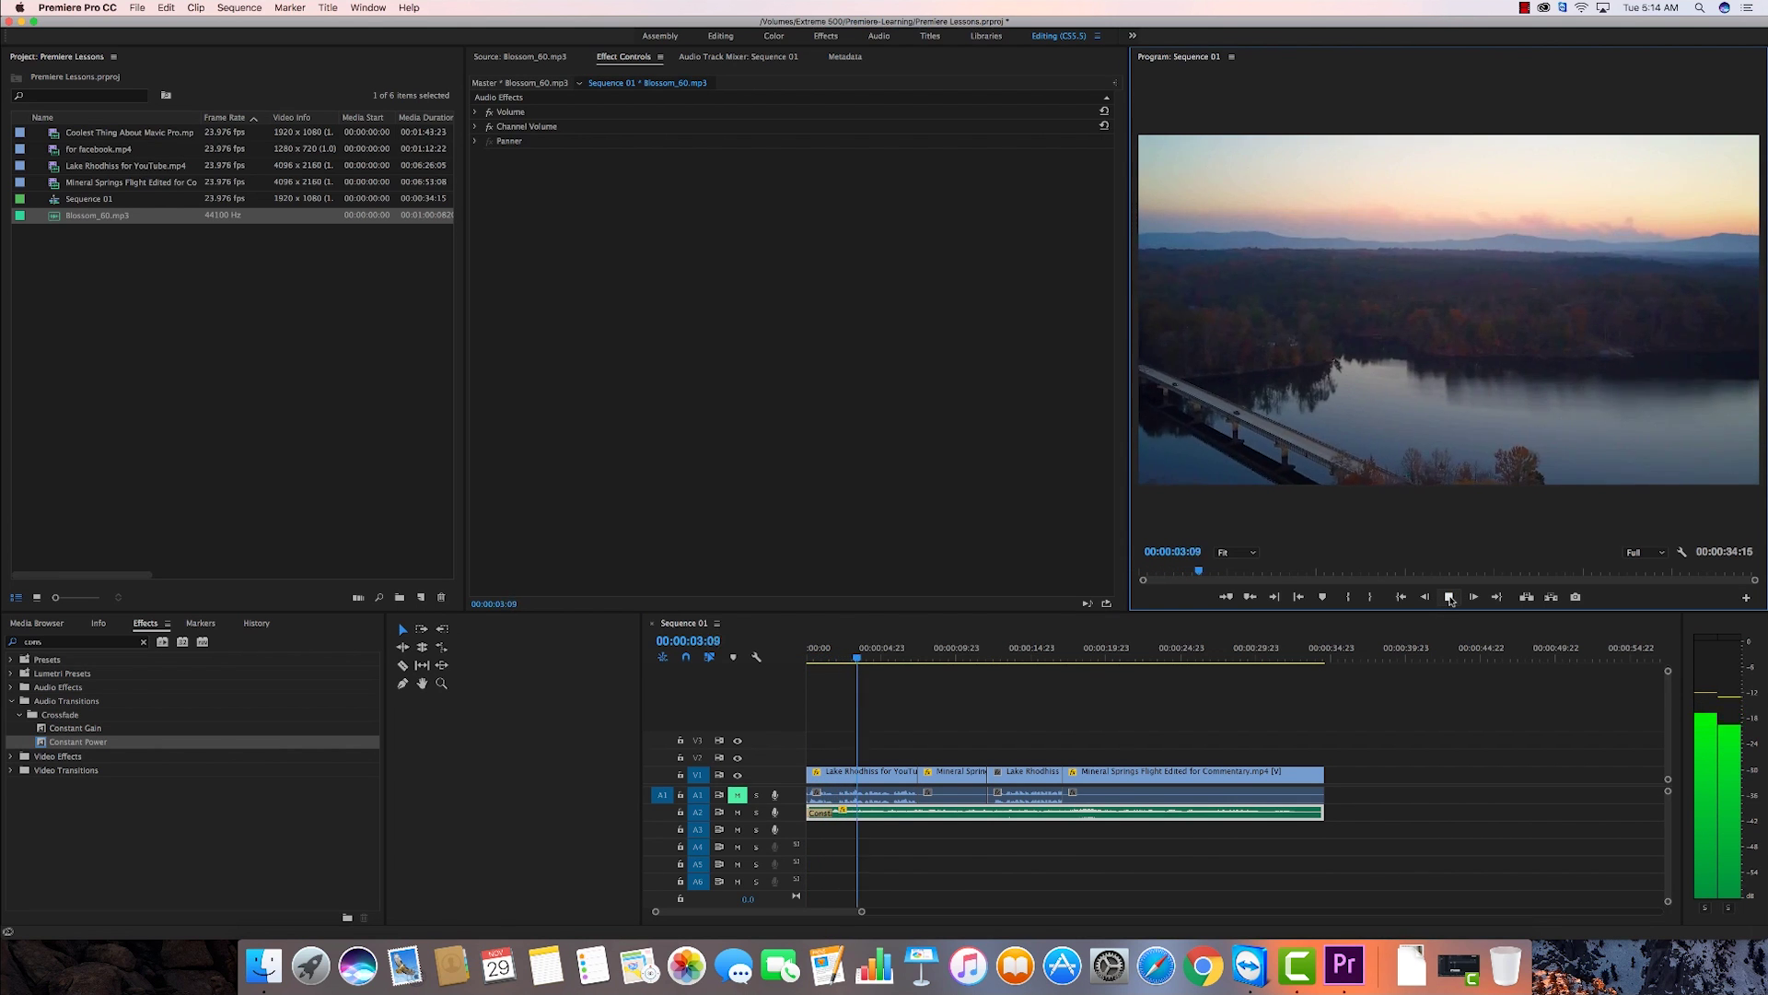
pyautogui.click(1449, 597)
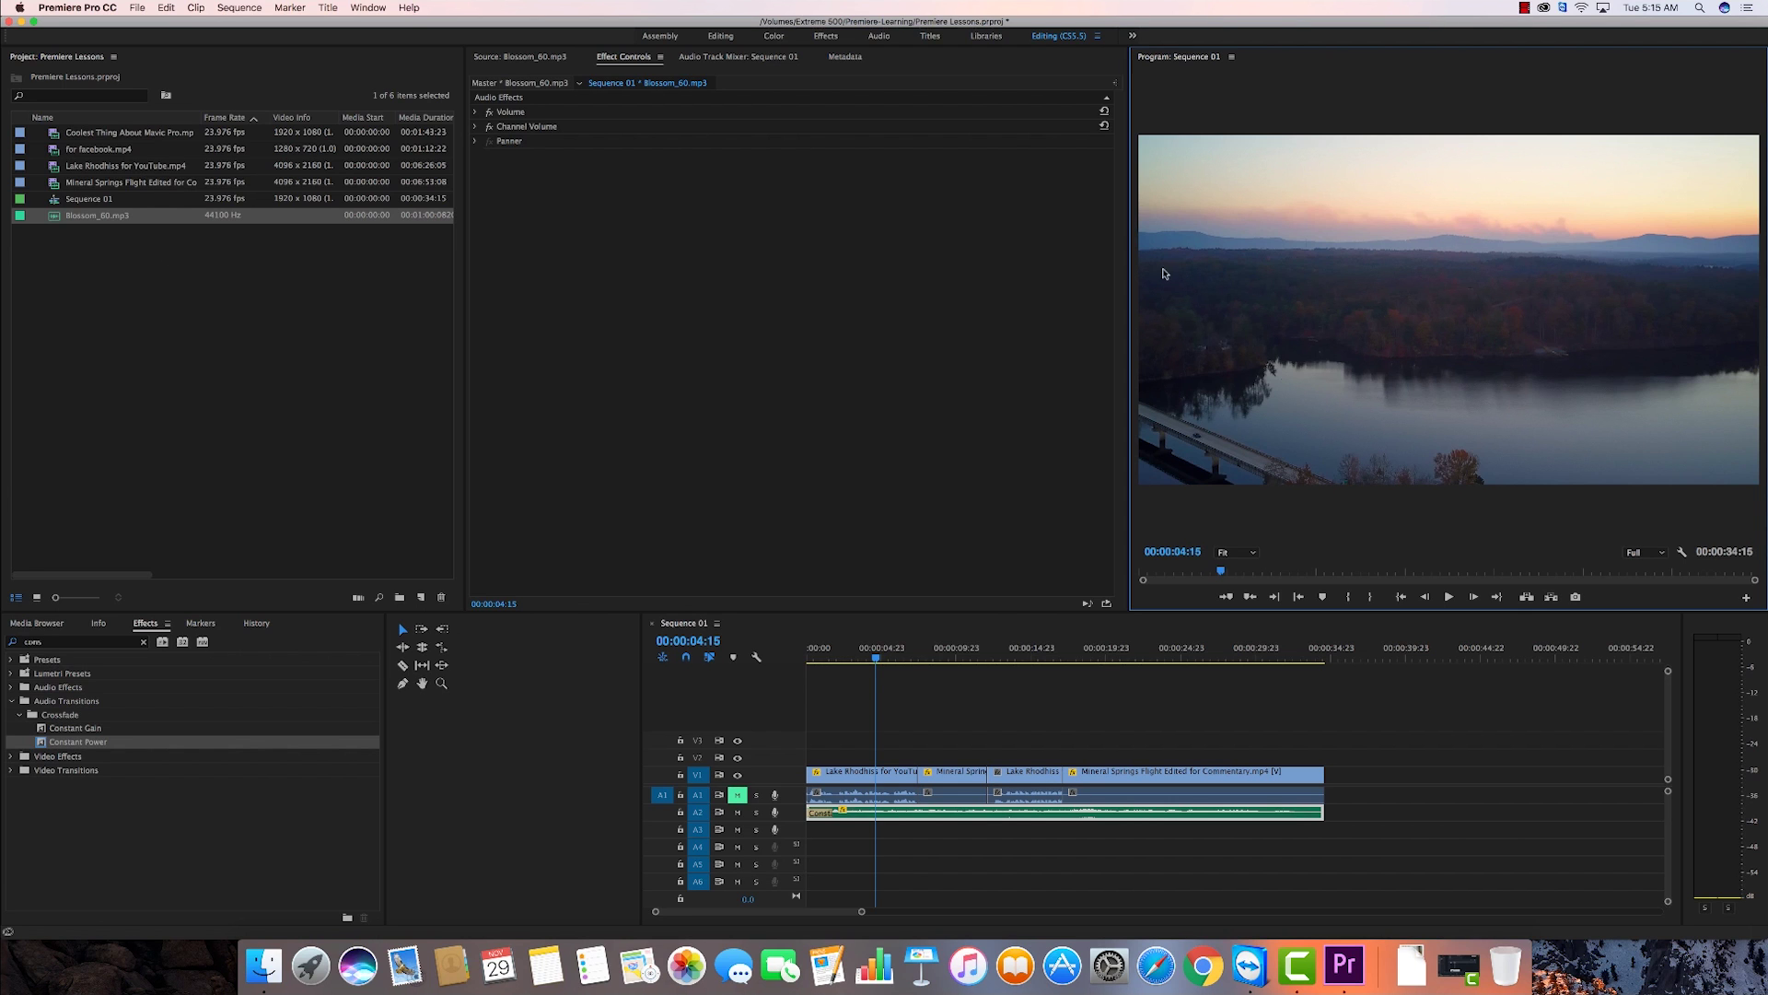
pyautogui.doubleClick(155, 255)
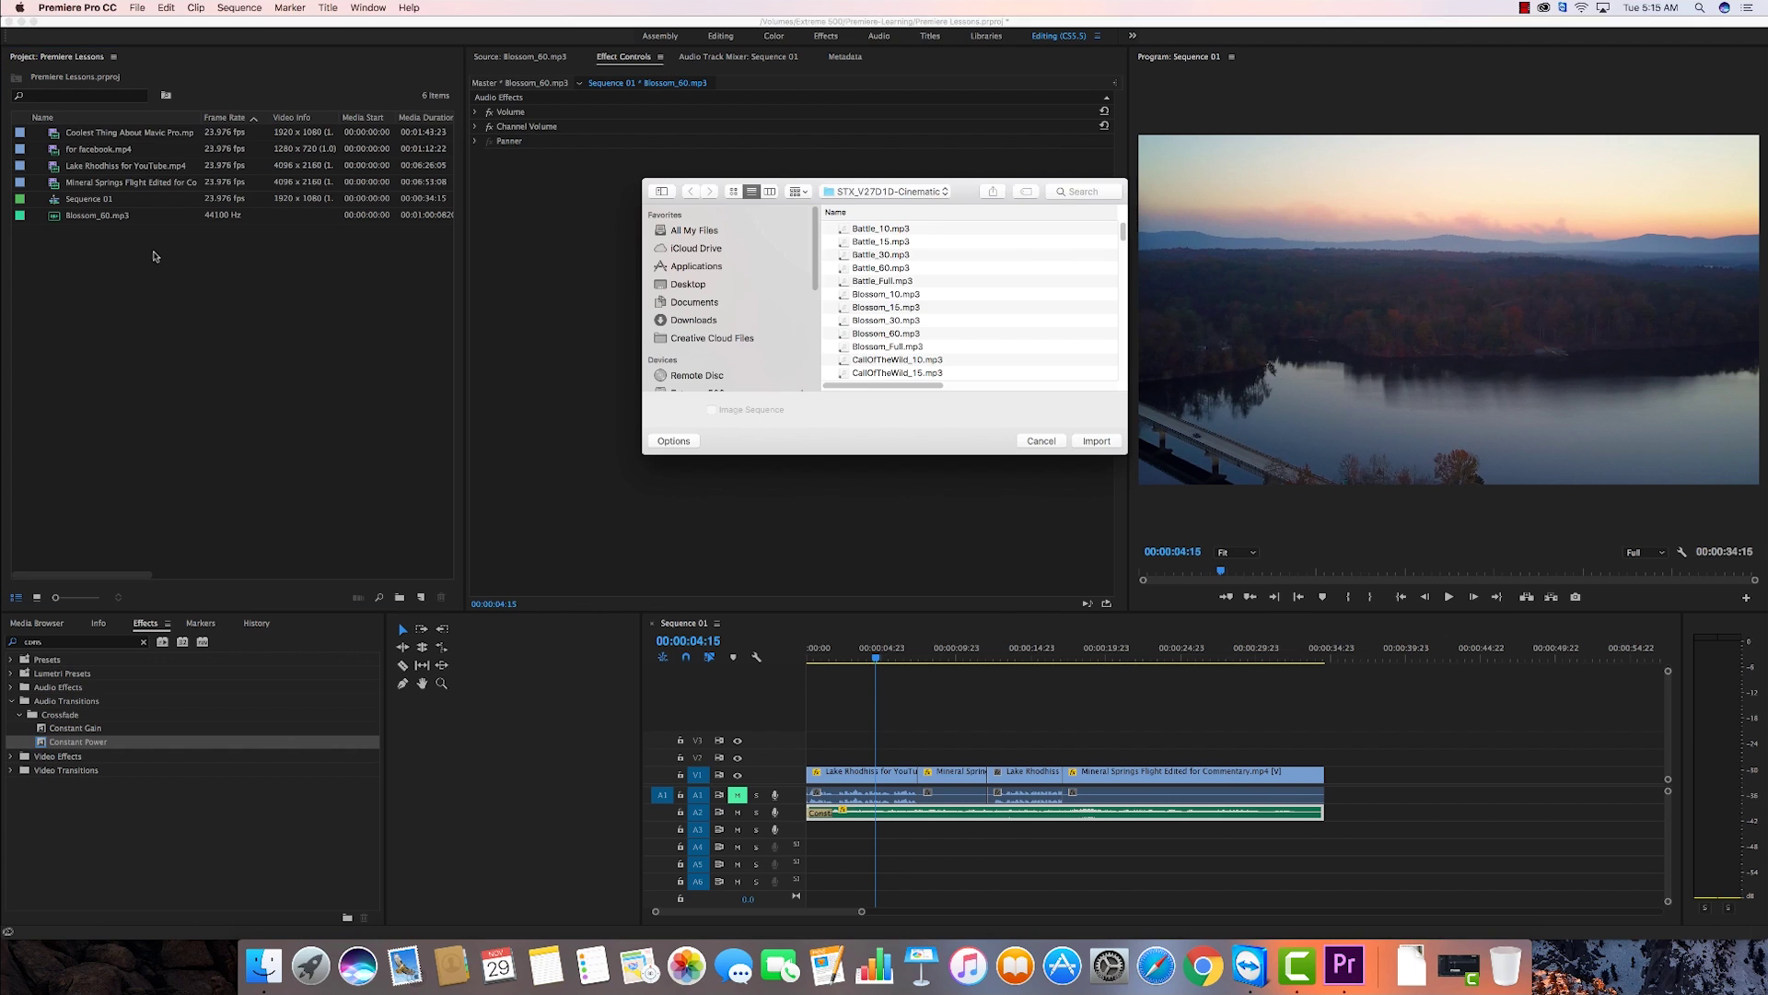
# Import Tony Better Commentary.MP3 from the 2016-11-16-Lake Rhodhiss folder.
pyautogui.click(954, 190)
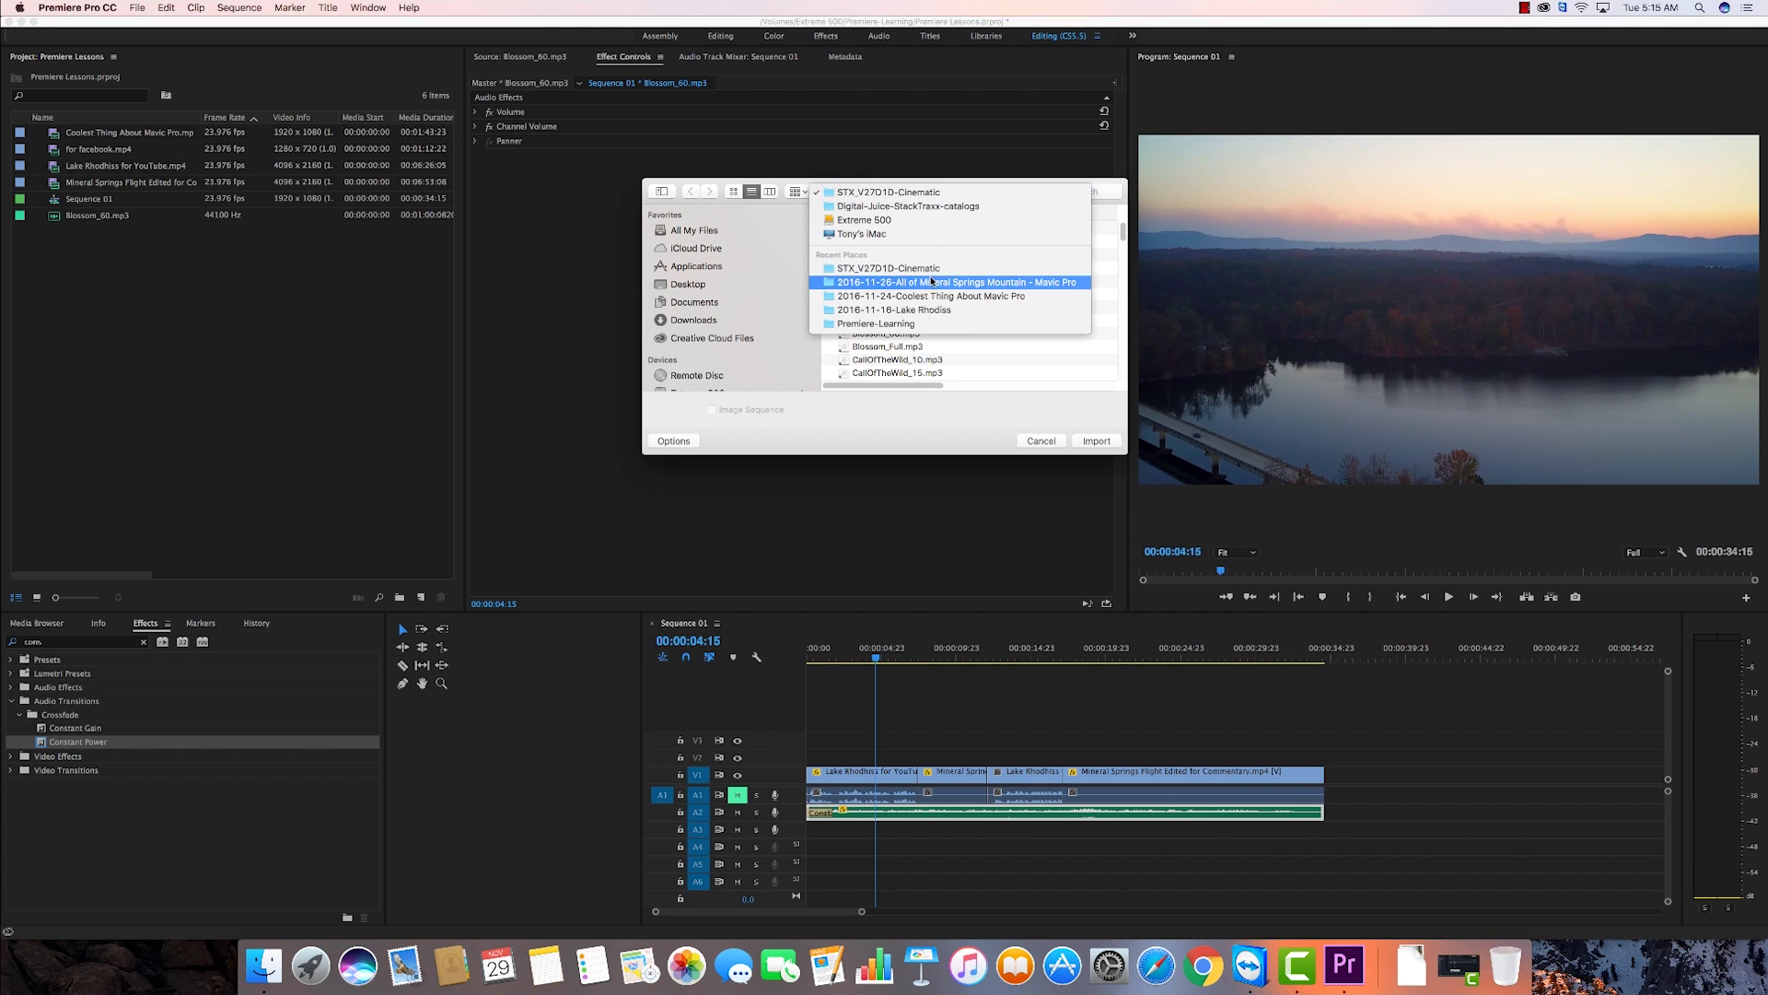
pyautogui.click(948, 310)
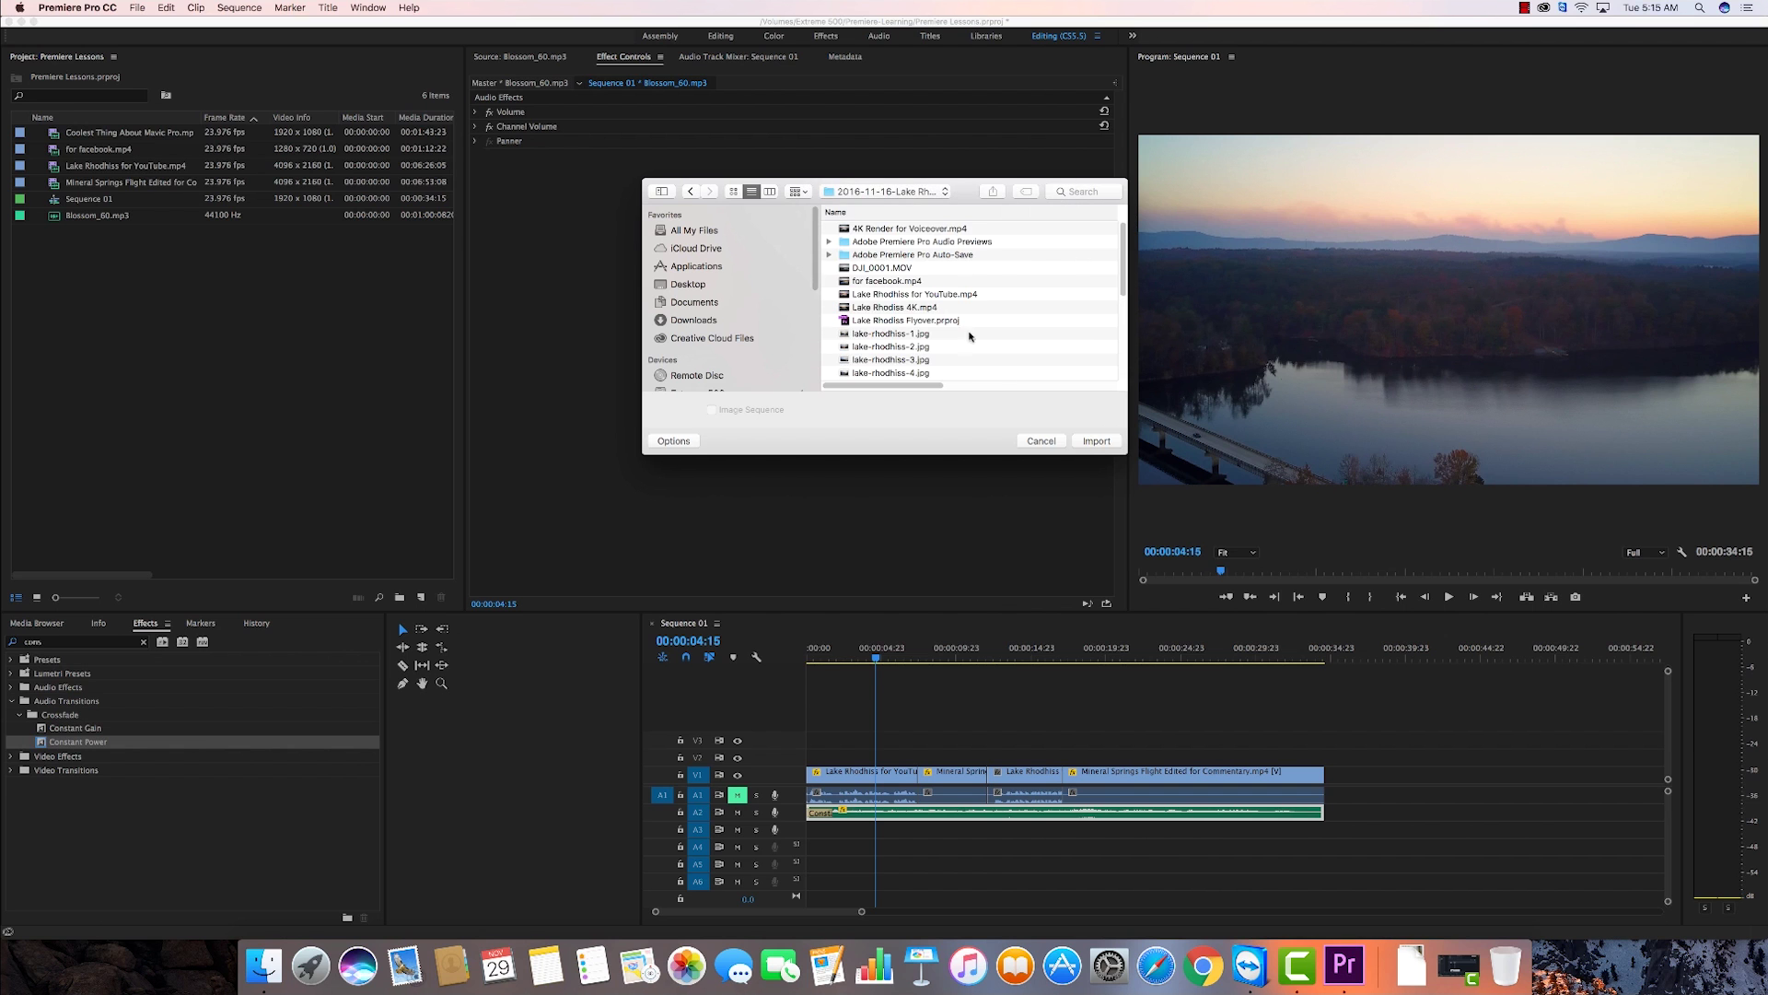
pyautogui.moveTo(1125, 455); pyautogui.dragTo(1351, 743)
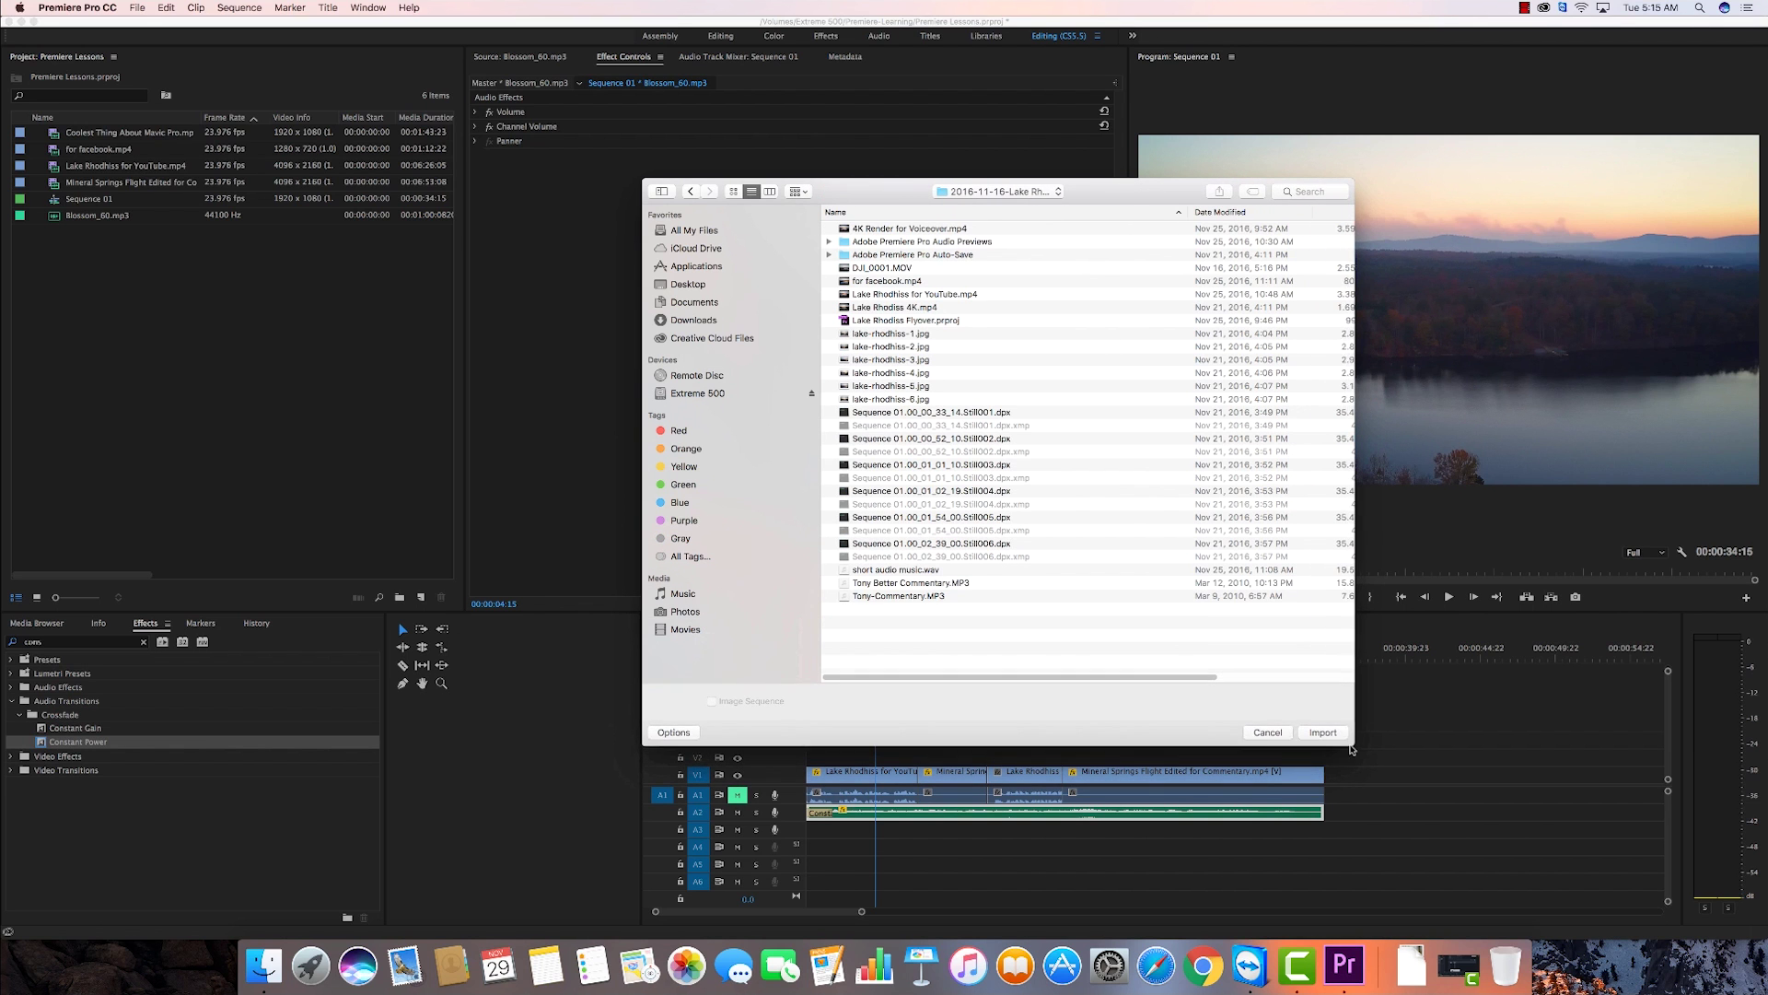
pyautogui.click(926, 584)
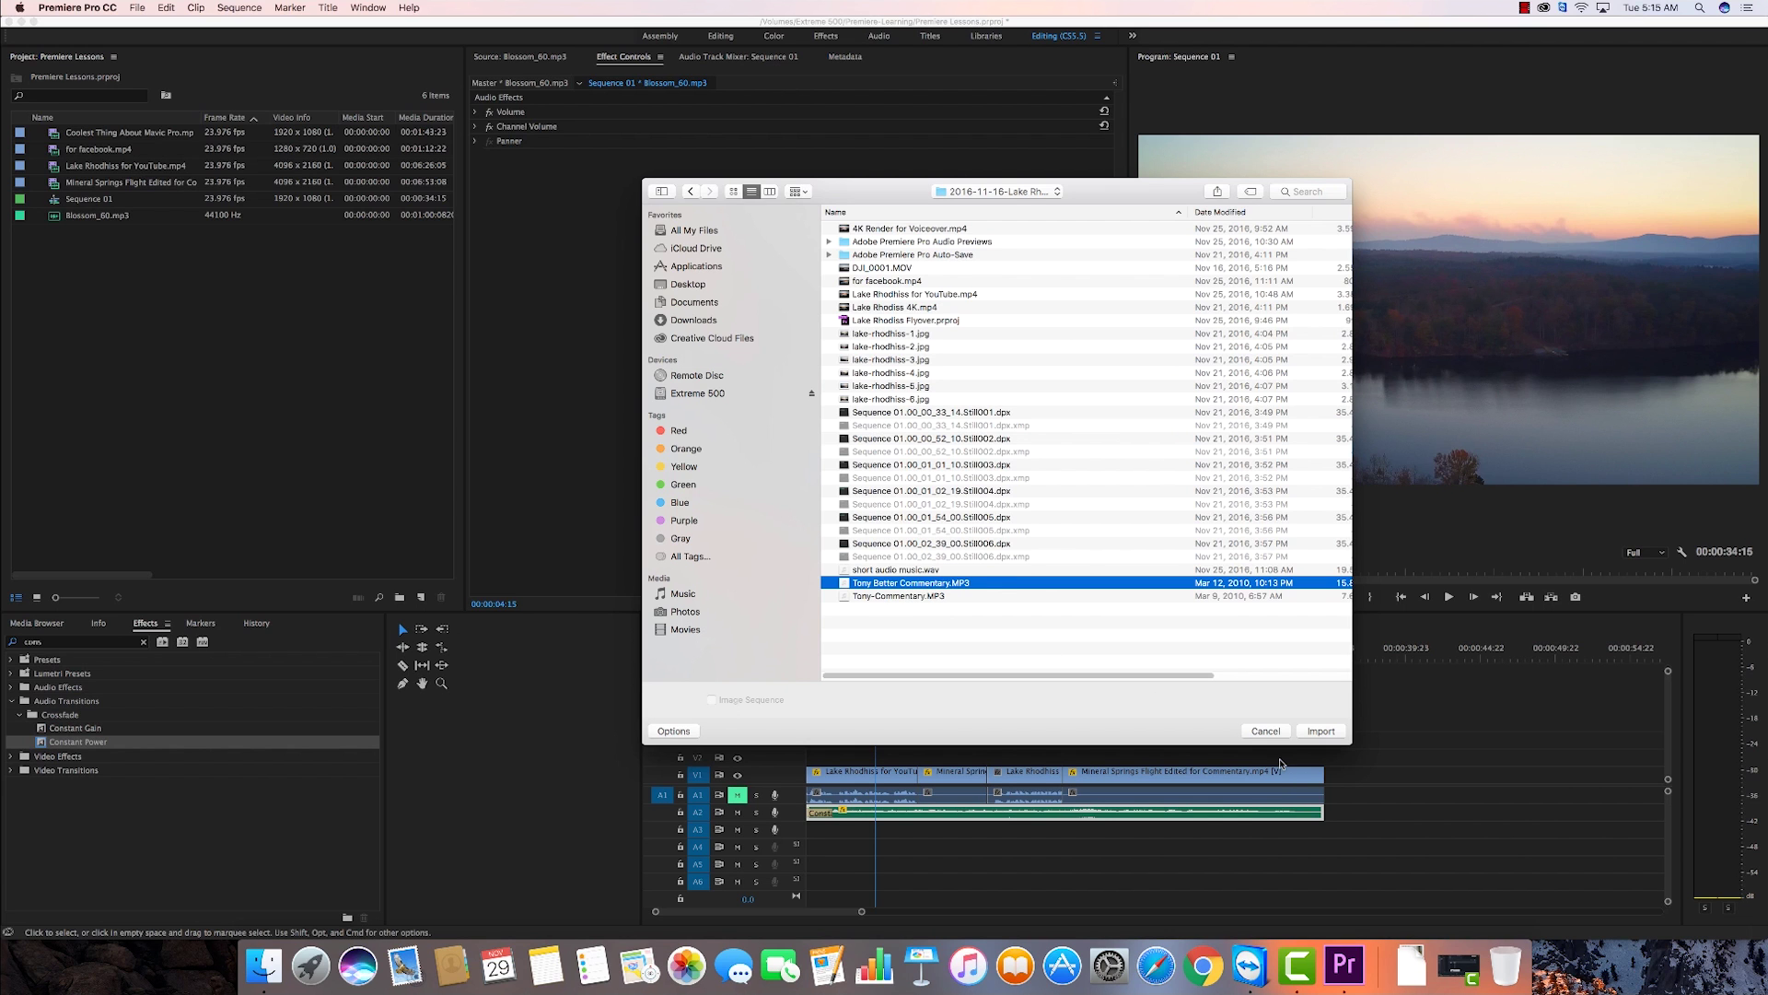
pyautogui.click(1320, 731)
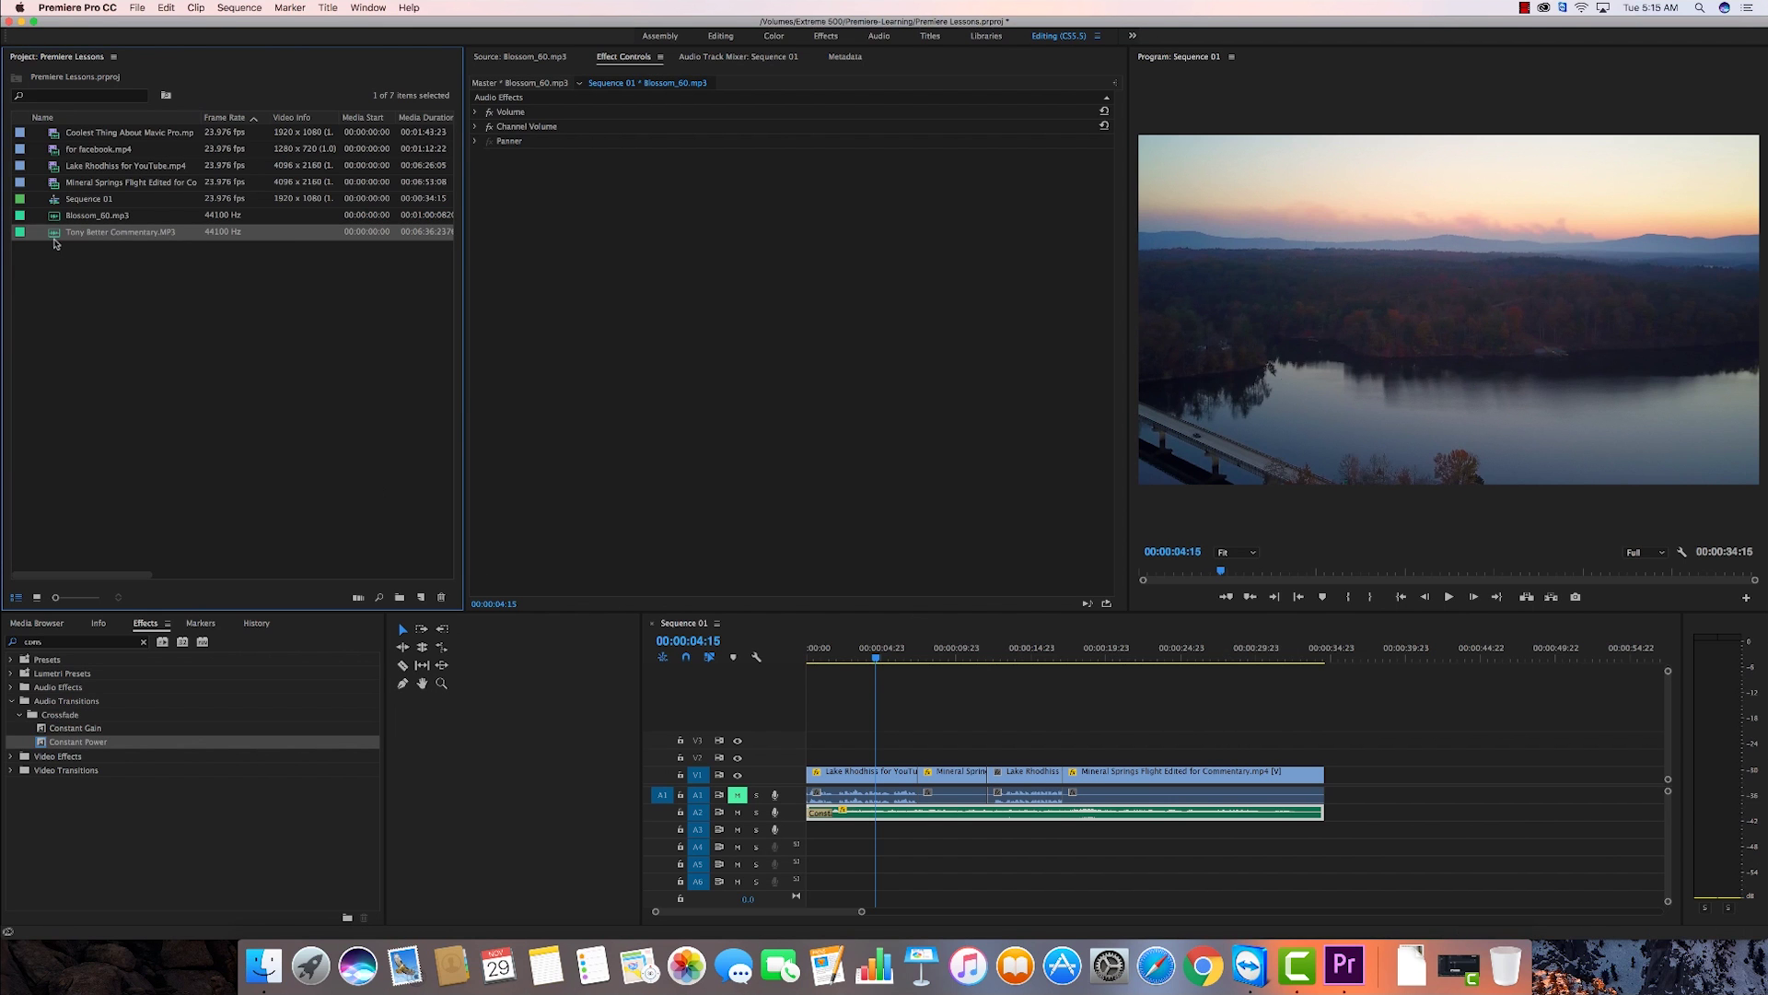
# Preview the commentary in the Source monitor, zooming into the waveform to find where speech begins.
pyautogui.doubleClick(54, 234)
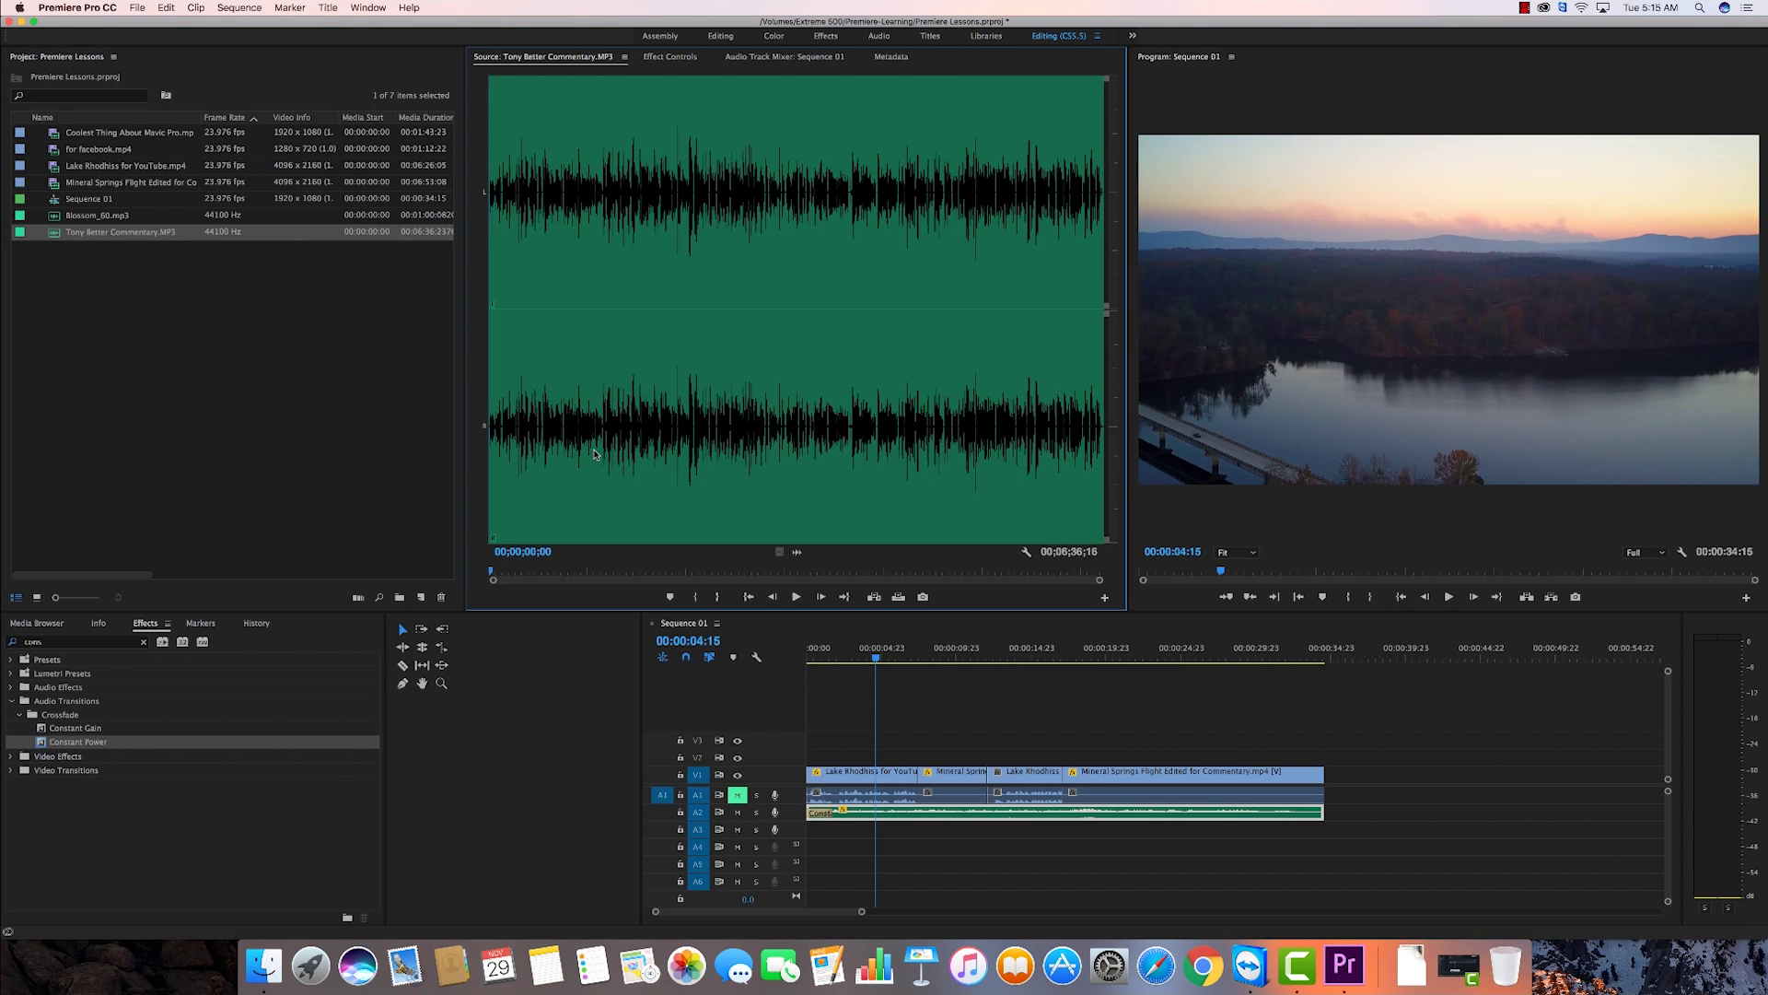
pyautogui.click(797, 597)
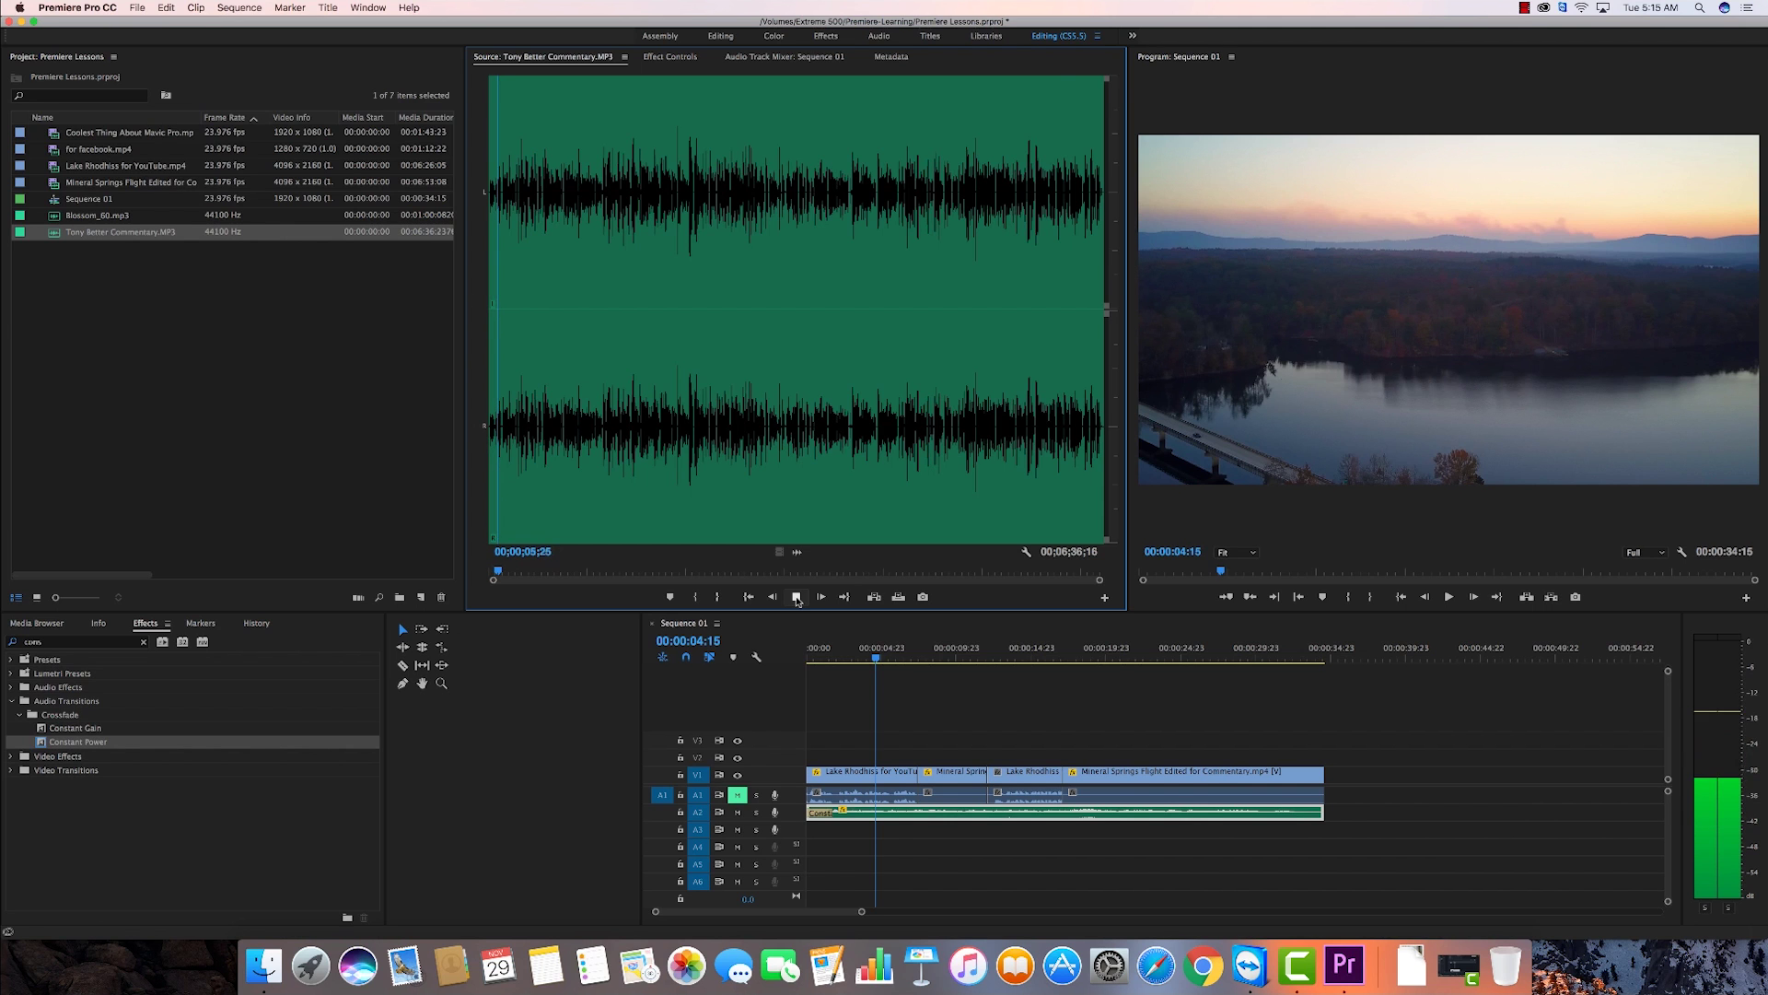
pyautogui.click(797, 597)
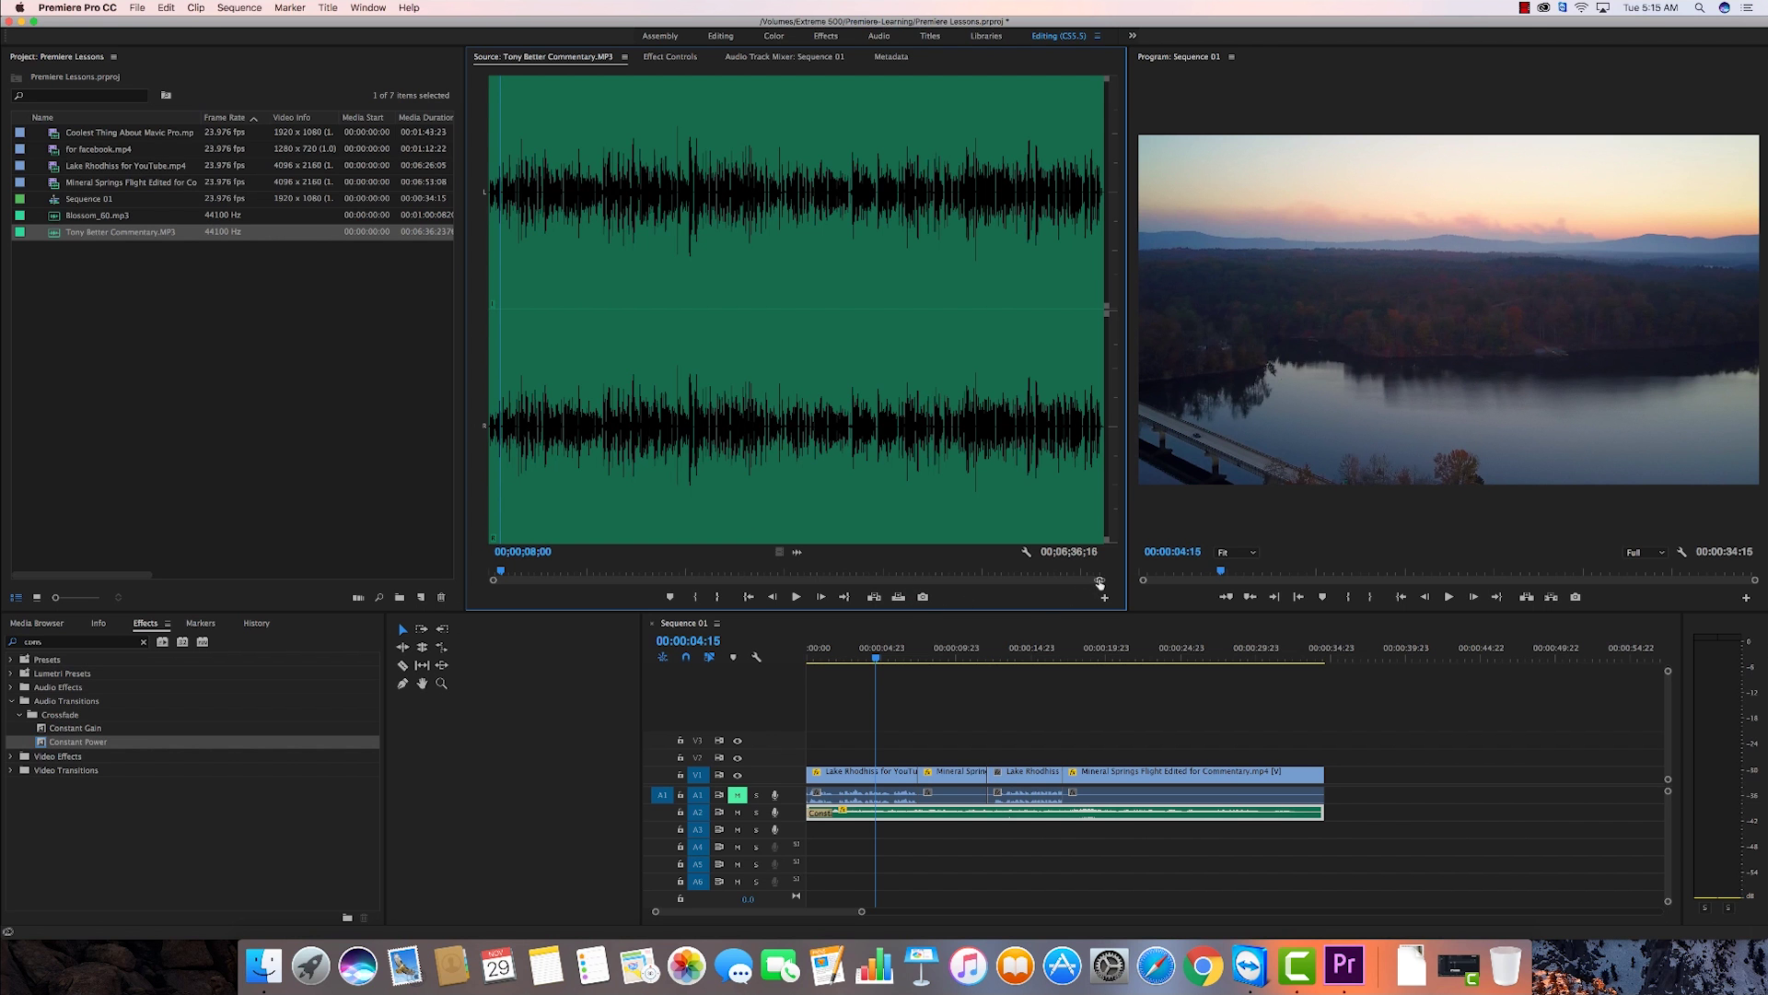
pyautogui.moveTo(1099, 583); pyautogui.dragTo(720, 573)
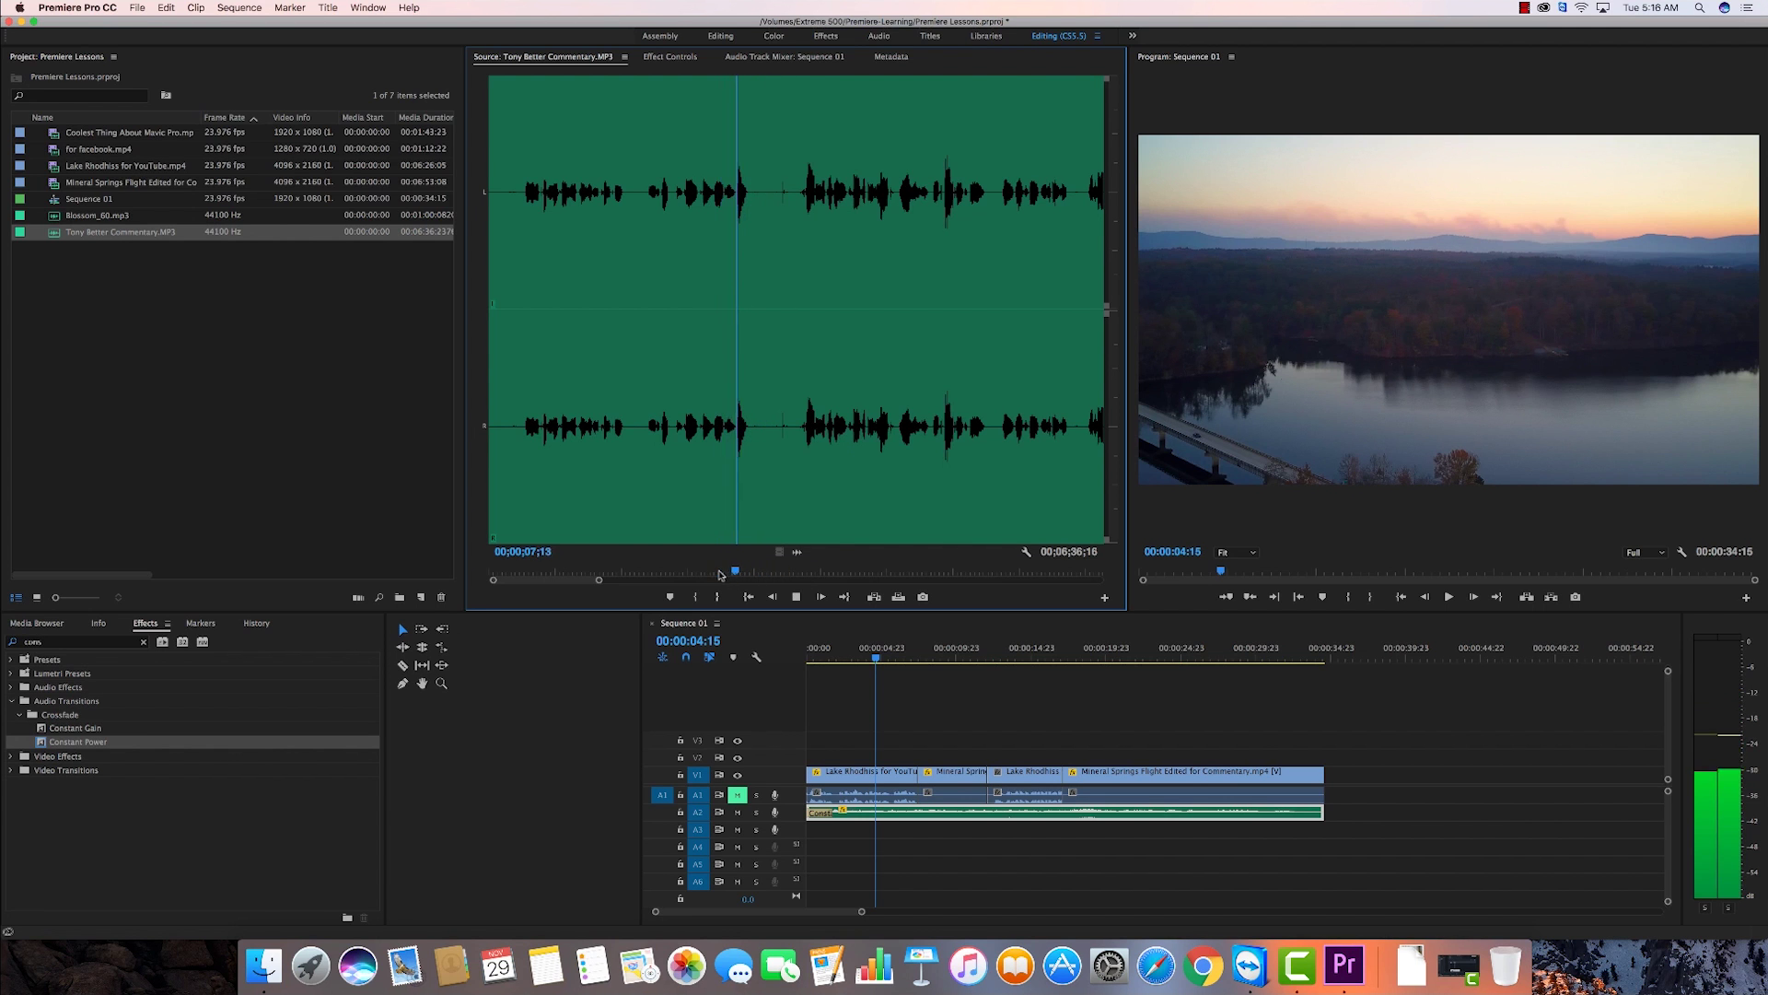
pyautogui.press('space')
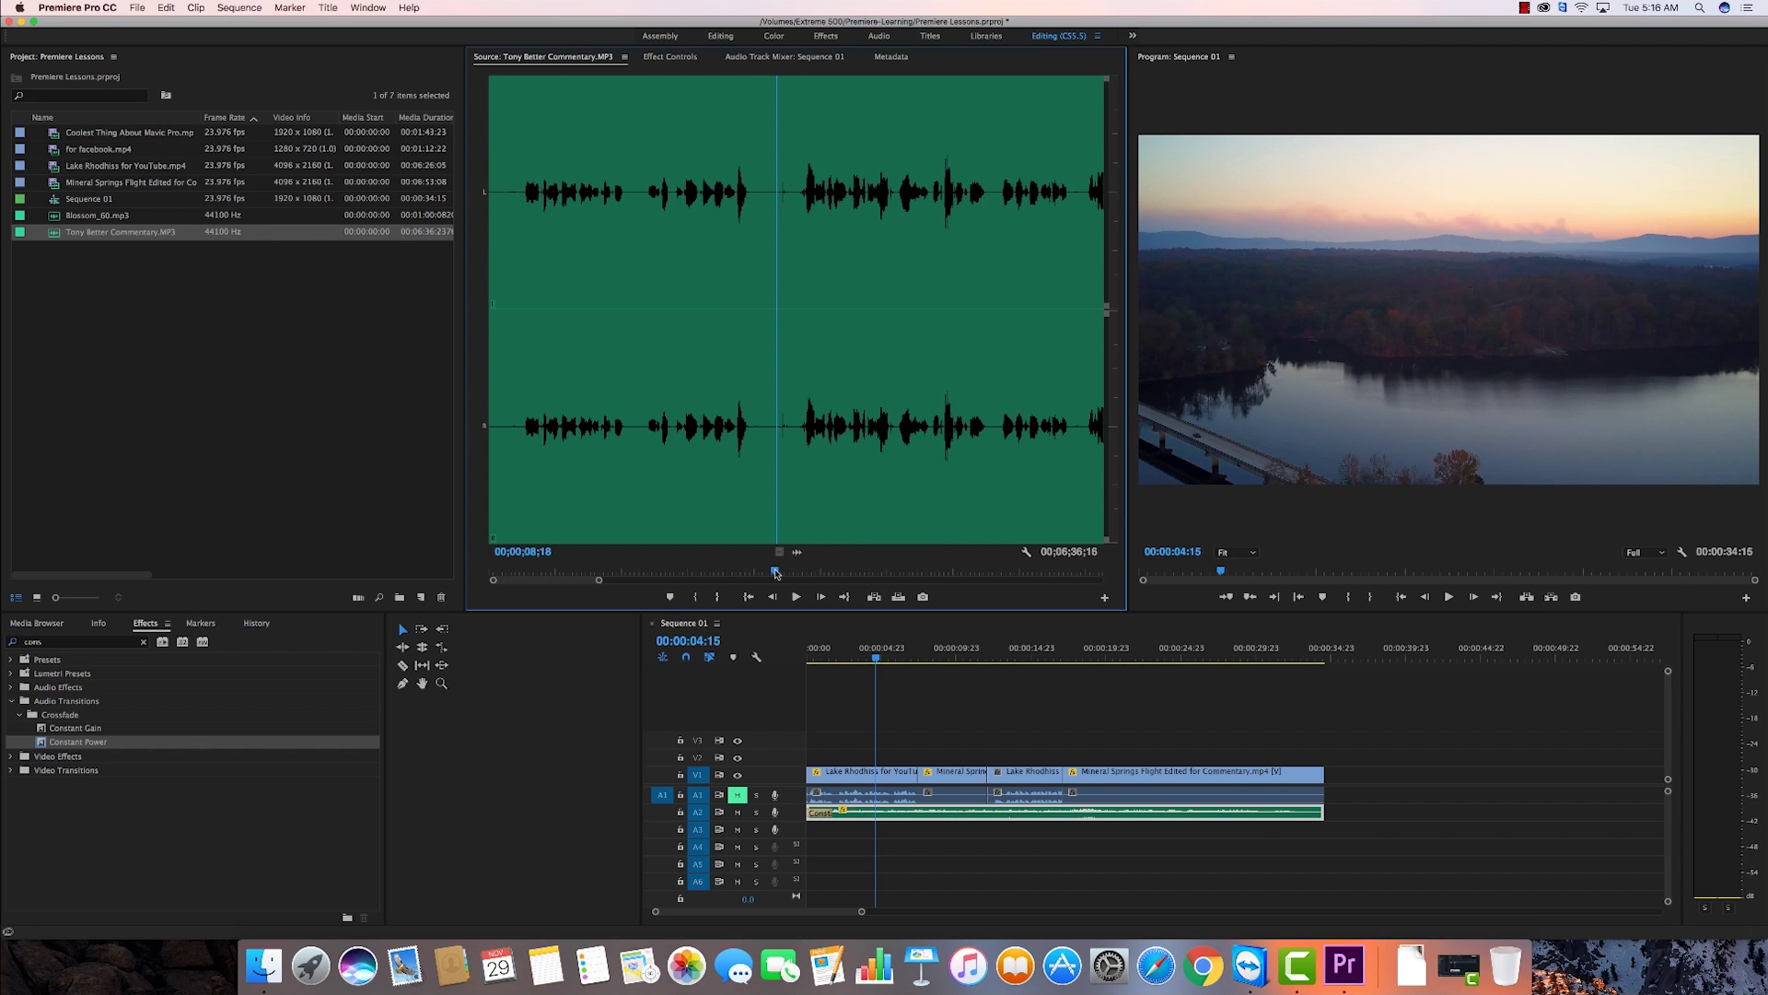
pyautogui.moveTo(777, 572); pyautogui.dragTo(794, 574)
# Set the commentary's In point at 00;00;09;06 and Out point at 00;00;17;16.
pyautogui.click(699, 598)
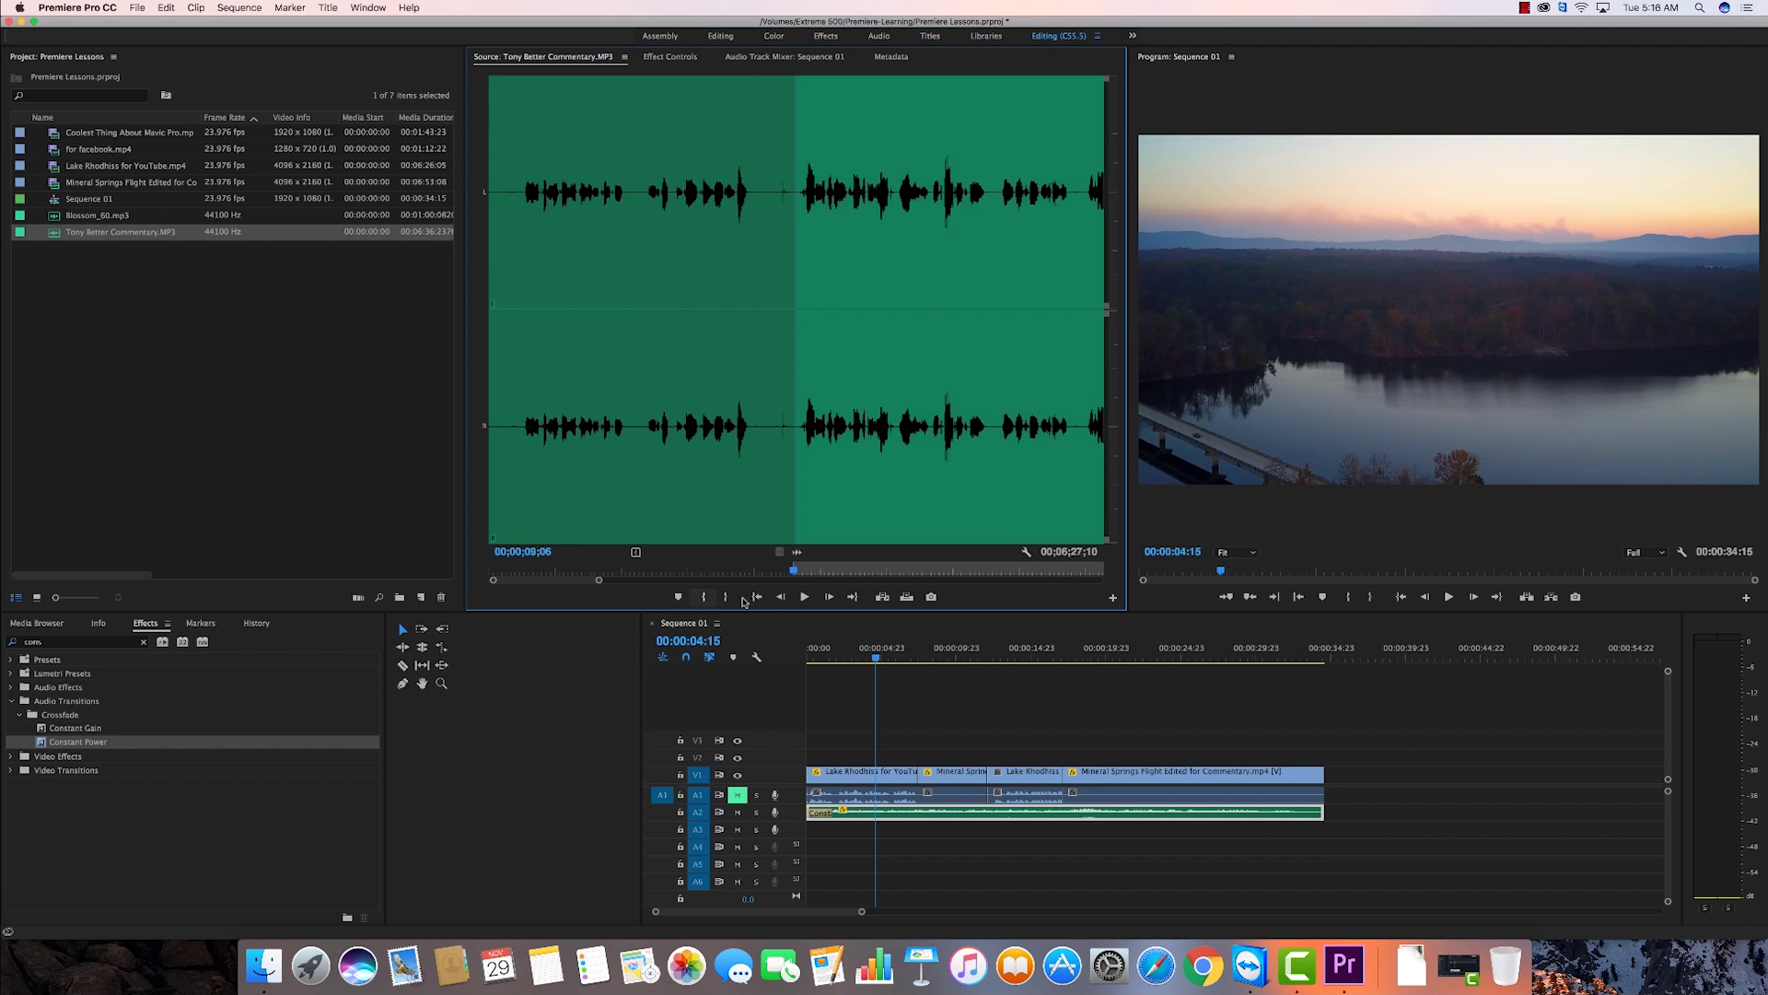
pyautogui.click(804, 597)
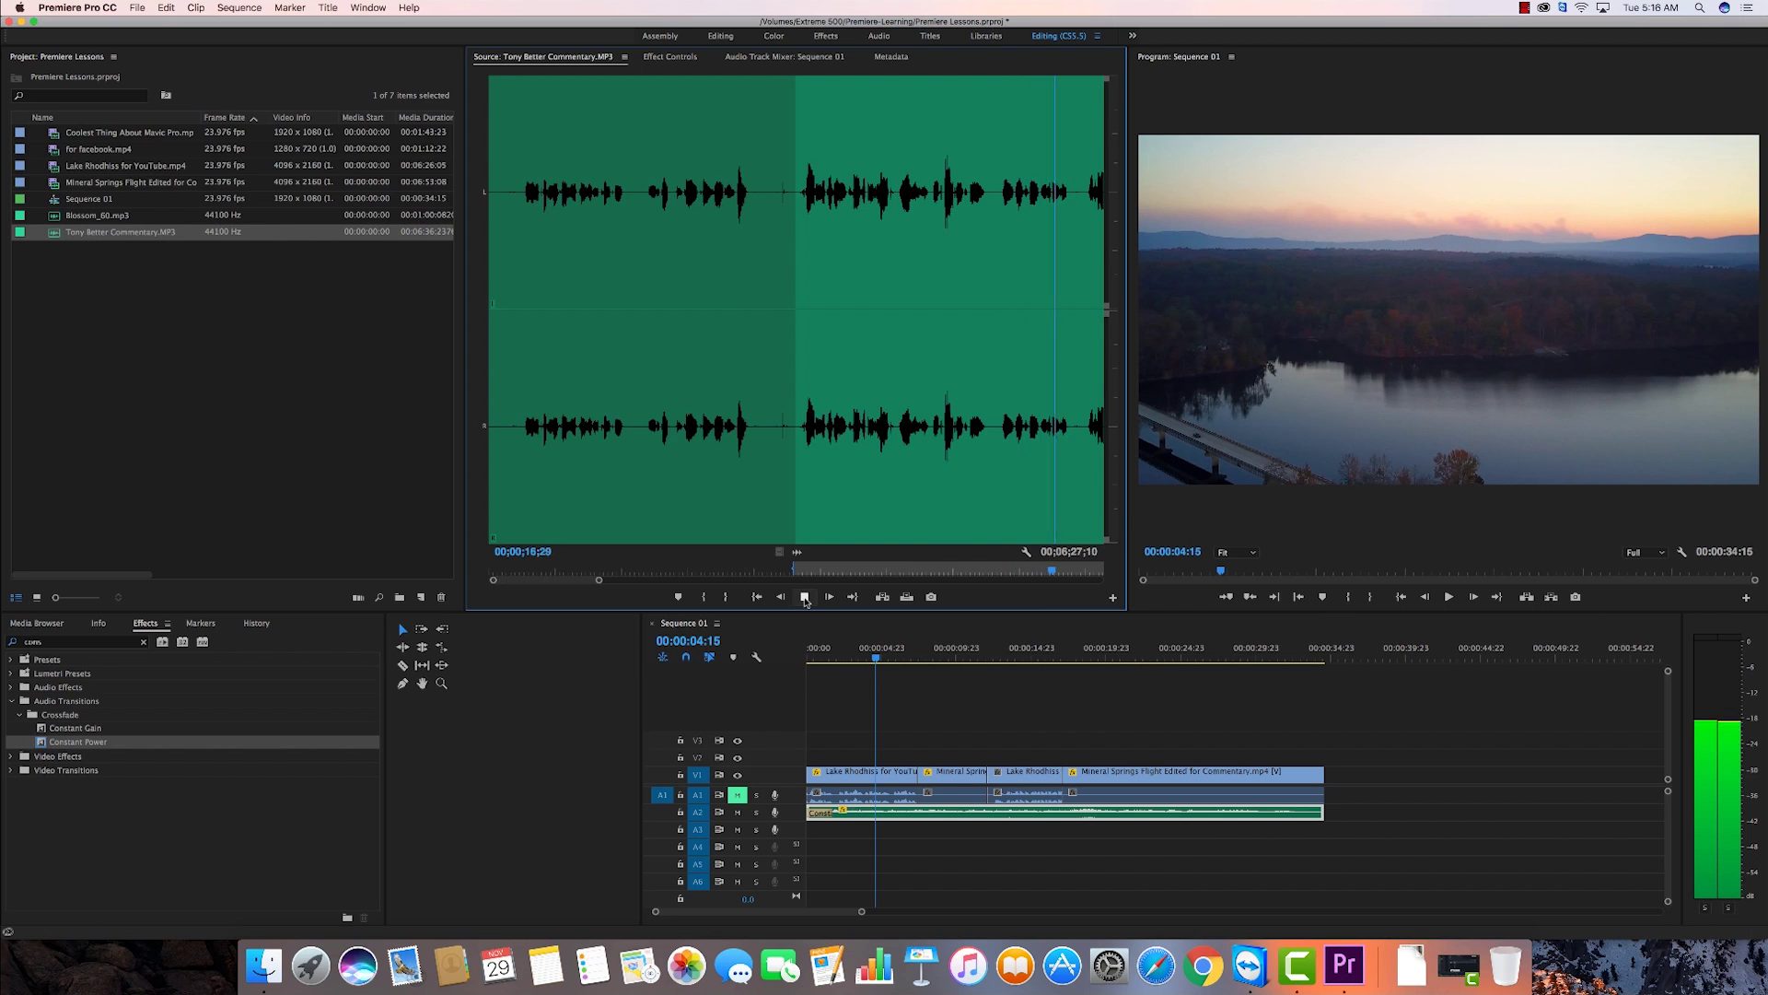
pyautogui.click(805, 597)
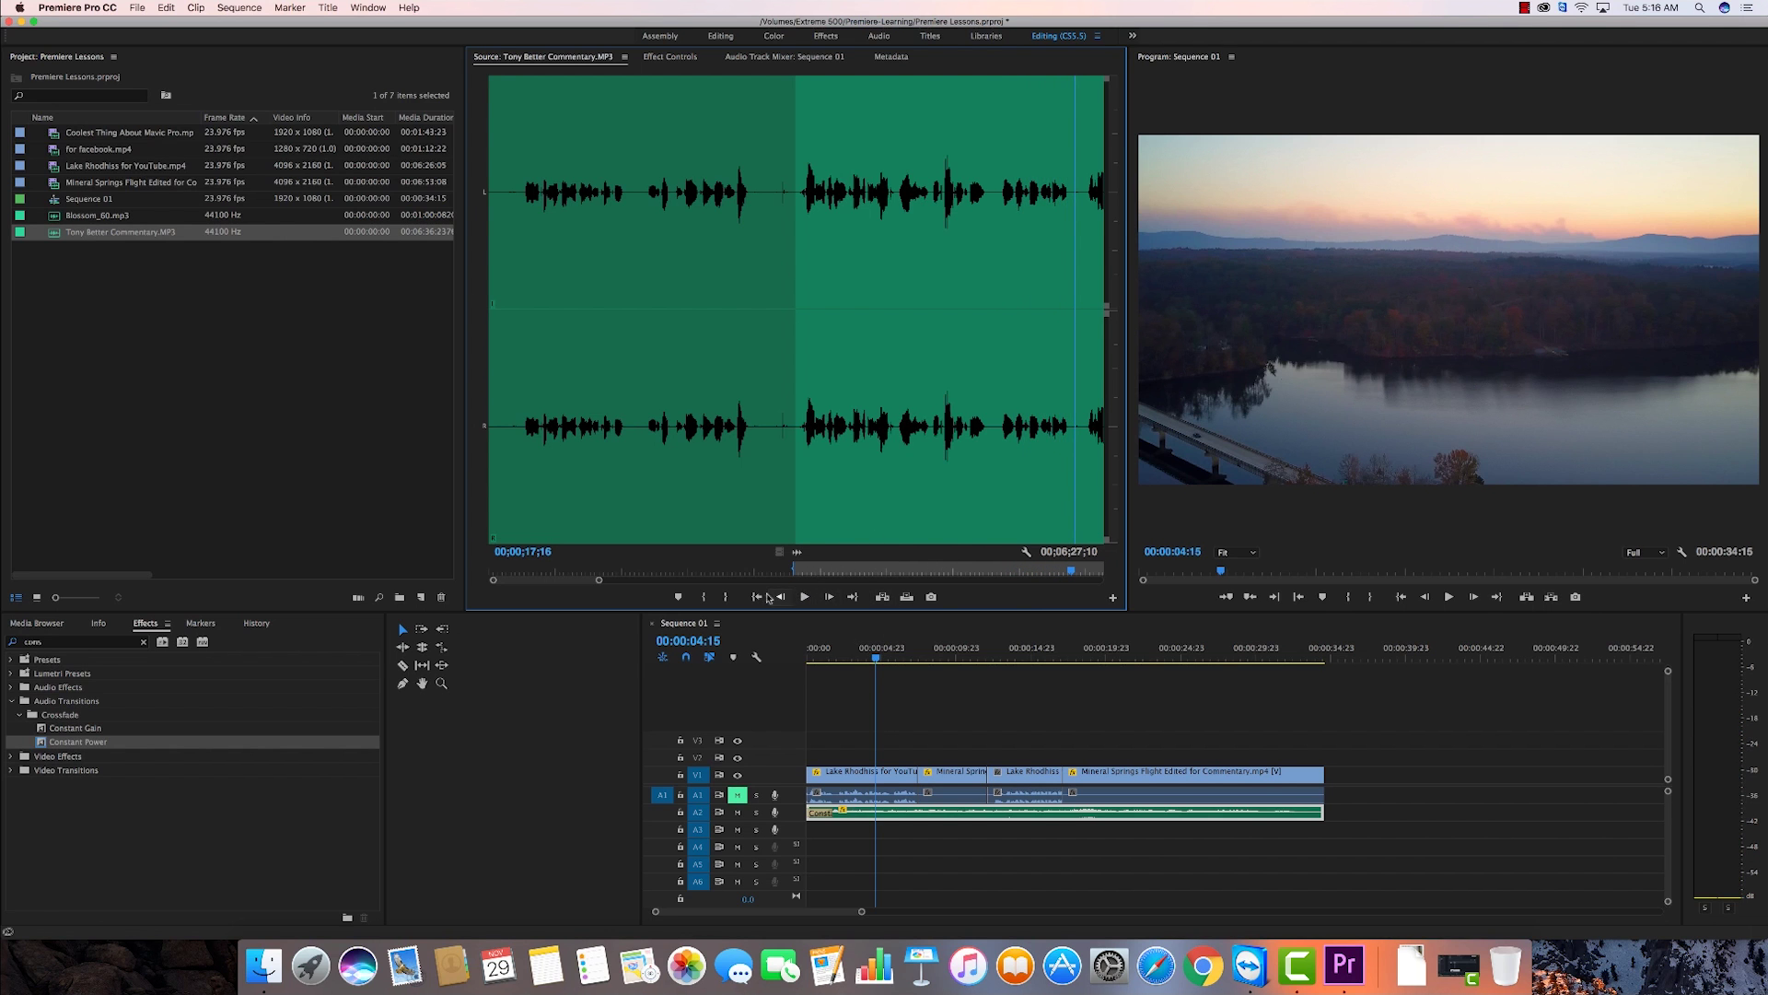
pyautogui.click(725, 596)
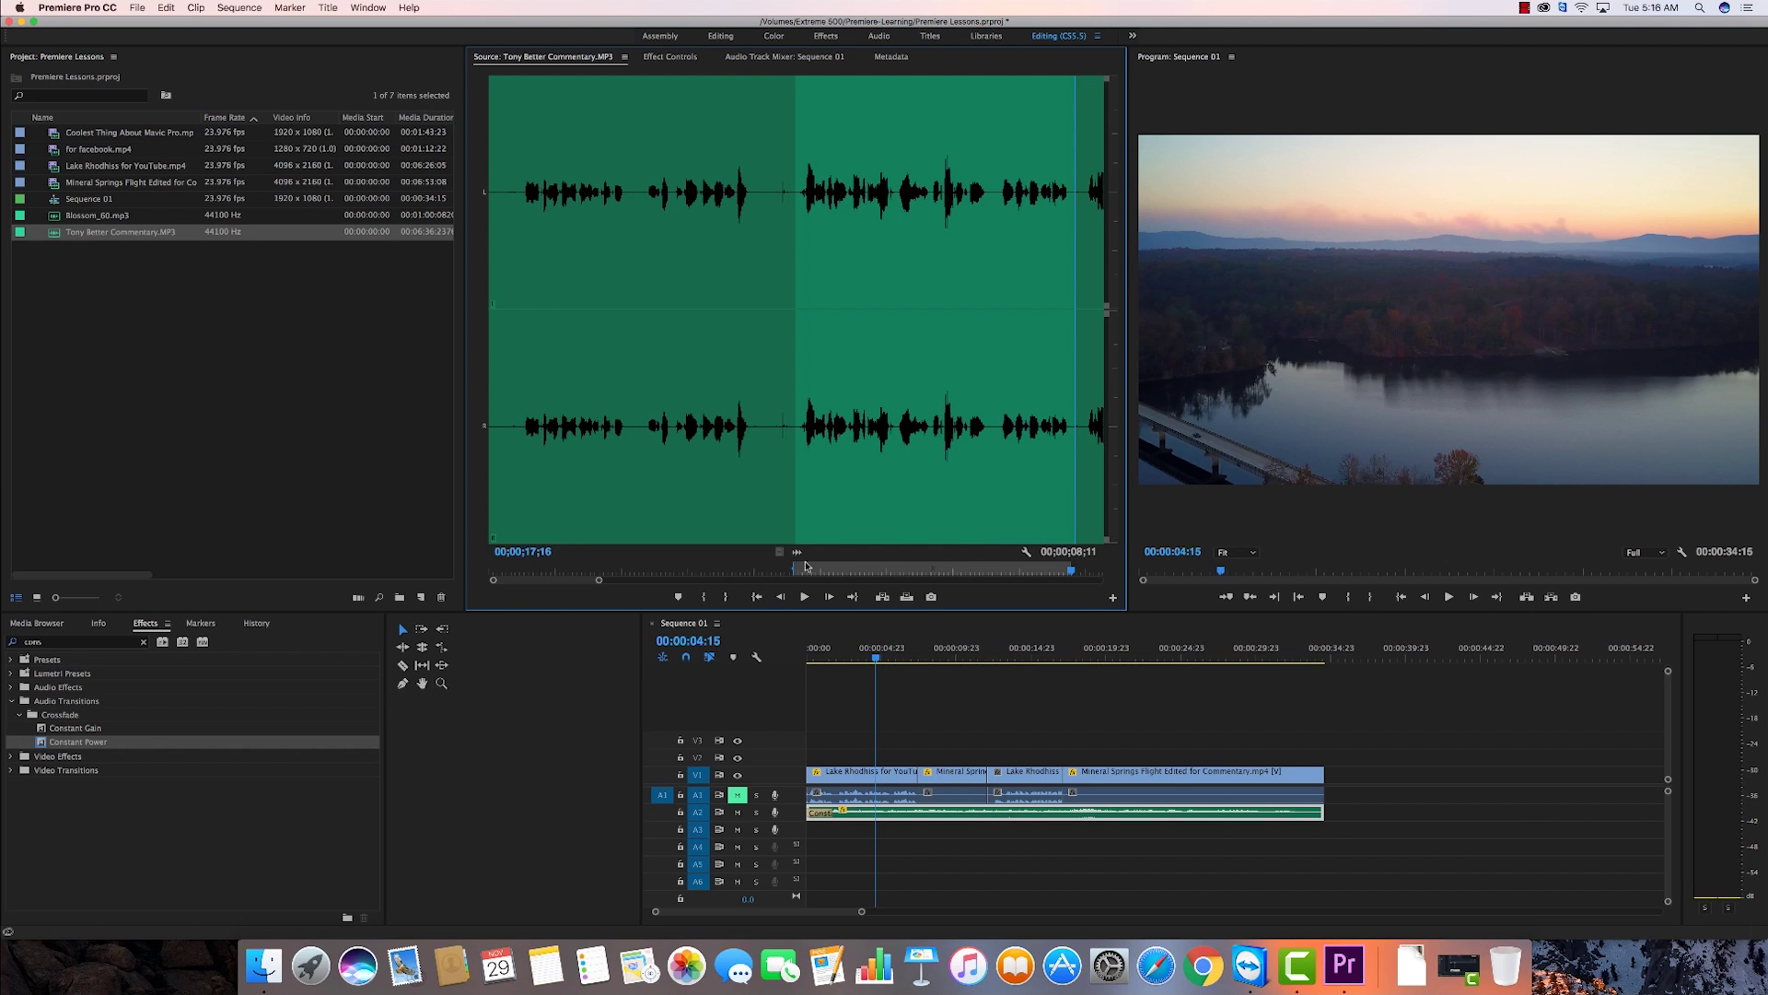
# Place the marked commentary audio on A3 and shift it to start at 00:00:00:23.
pyautogui.moveTo(798, 553); pyautogui.dragTo(845, 835)
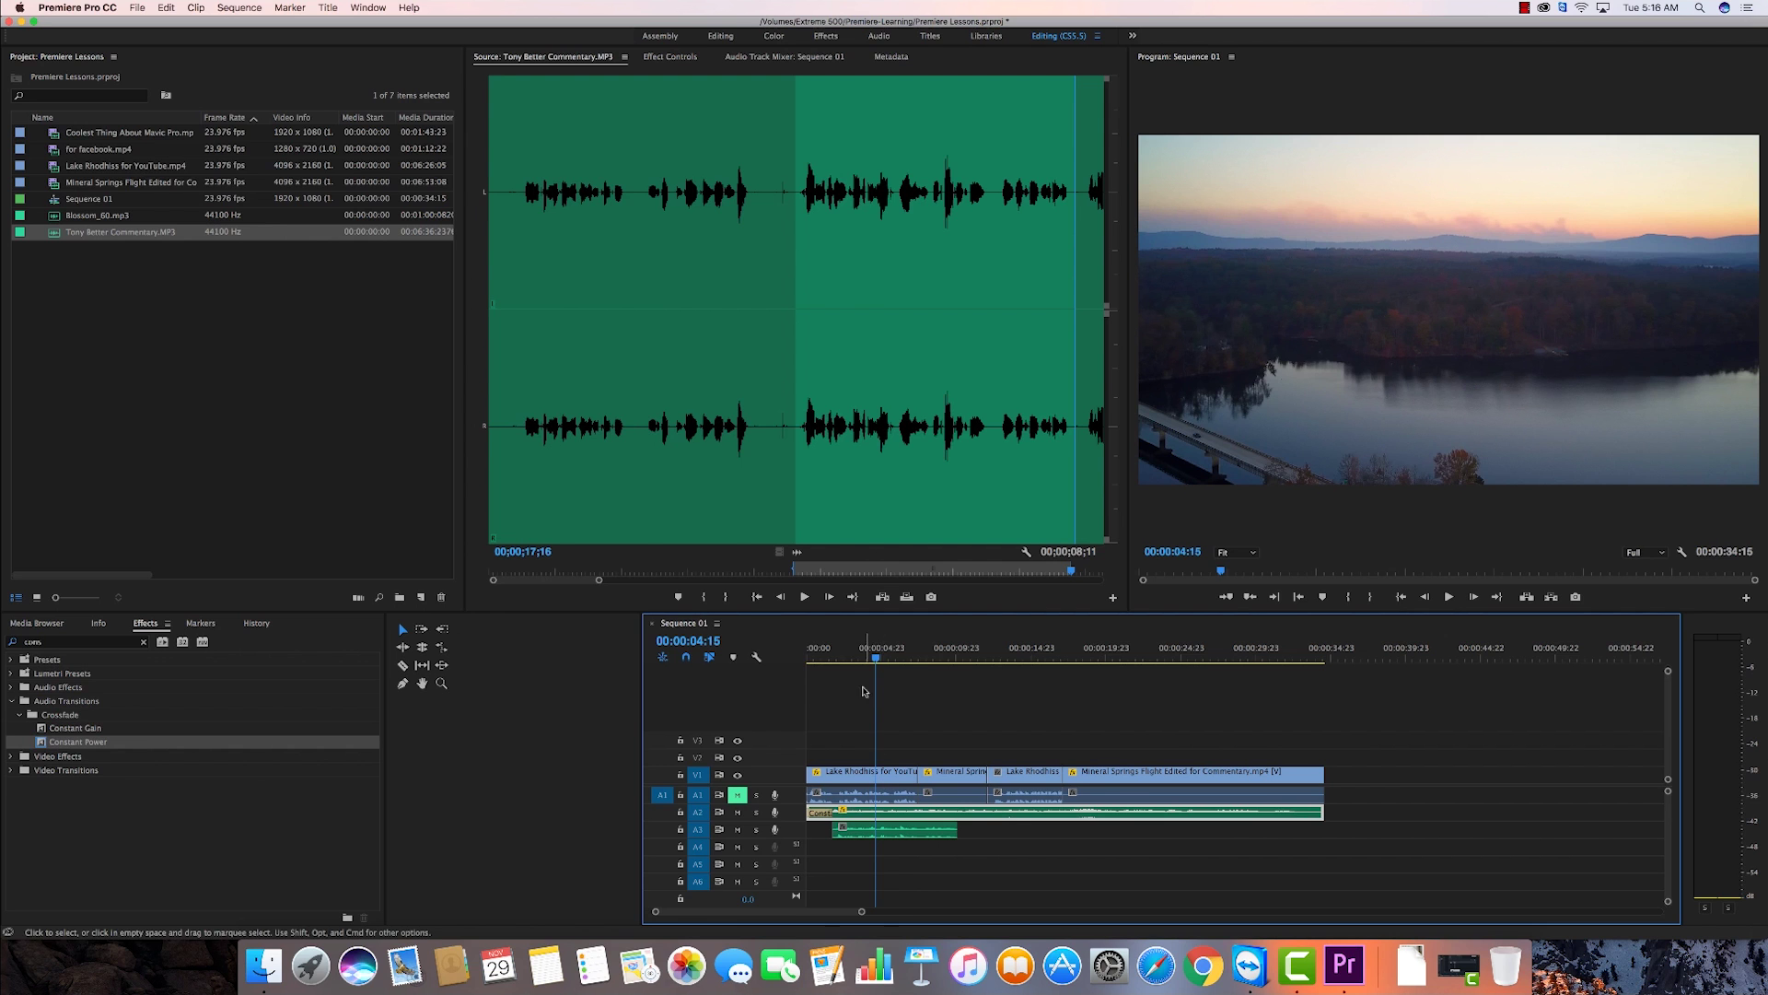
pyautogui.moveTo(879, 656); pyautogui.dragTo(819, 661)
pyautogui.moveTo(891, 830)
pyautogui.mouseDown()
pyautogui.moveTo(981, 834)
pyautogui.moveTo(862, 832)
pyautogui.mouseUp()
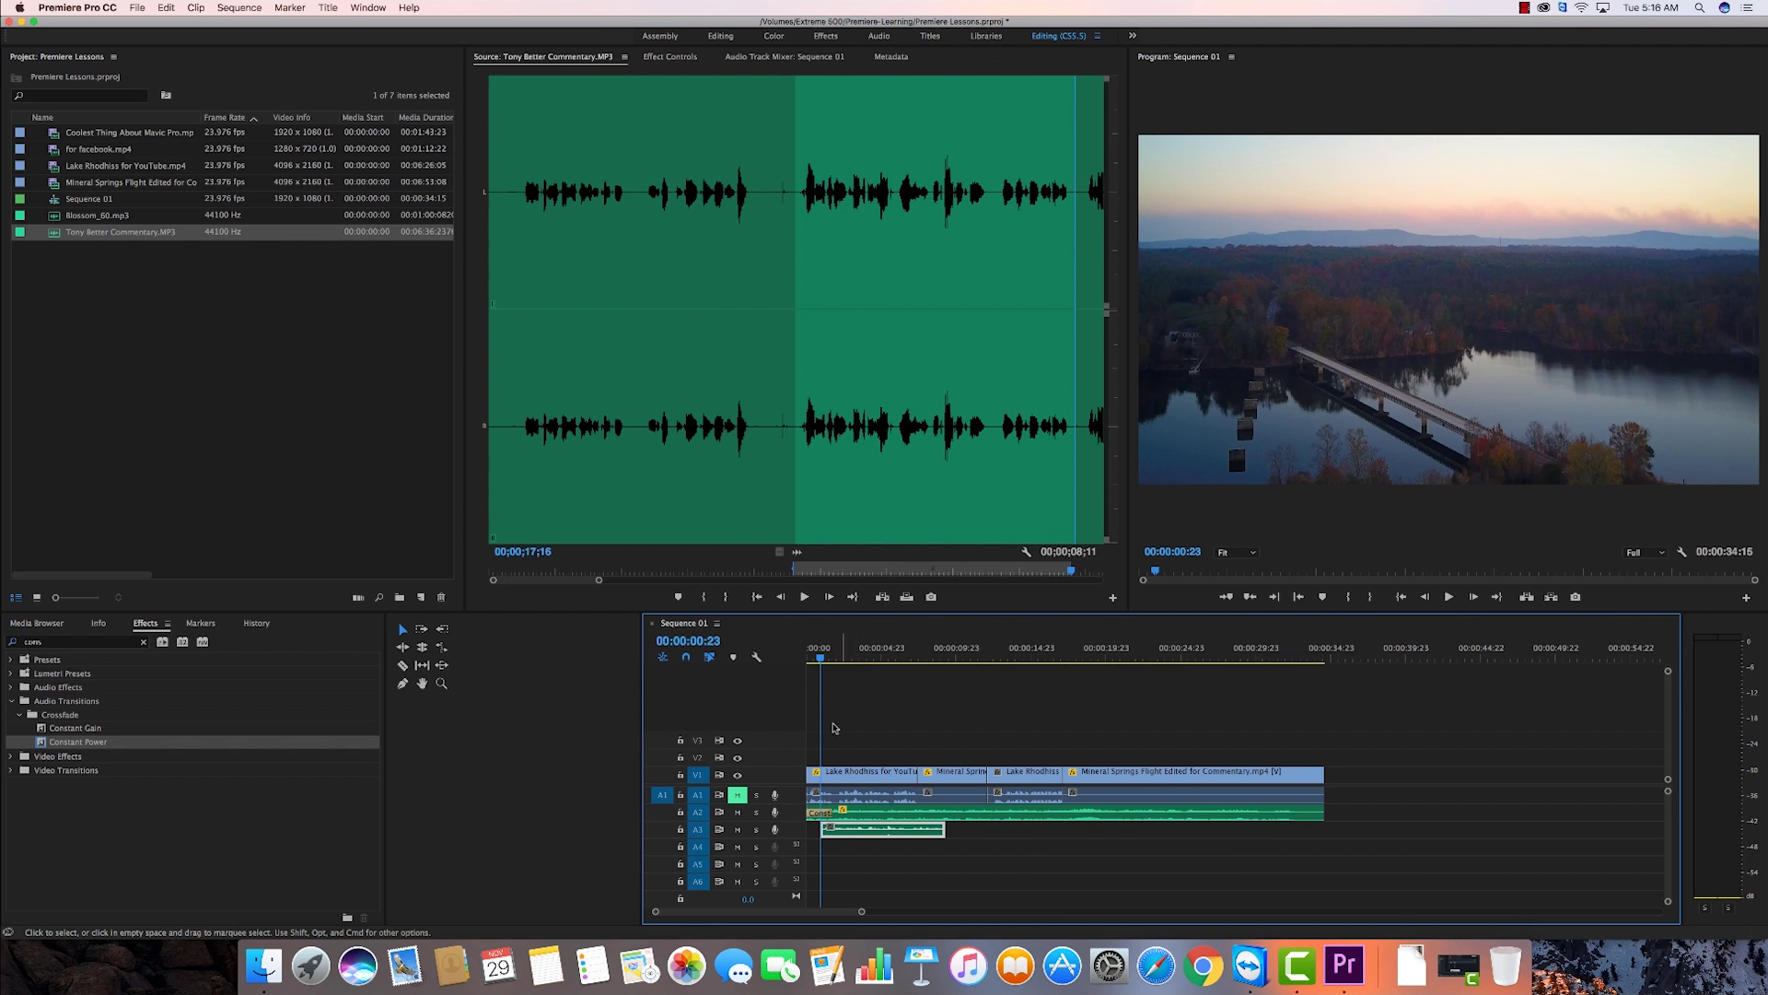
pyautogui.moveTo(830, 656); pyautogui.dragTo(808, 657)
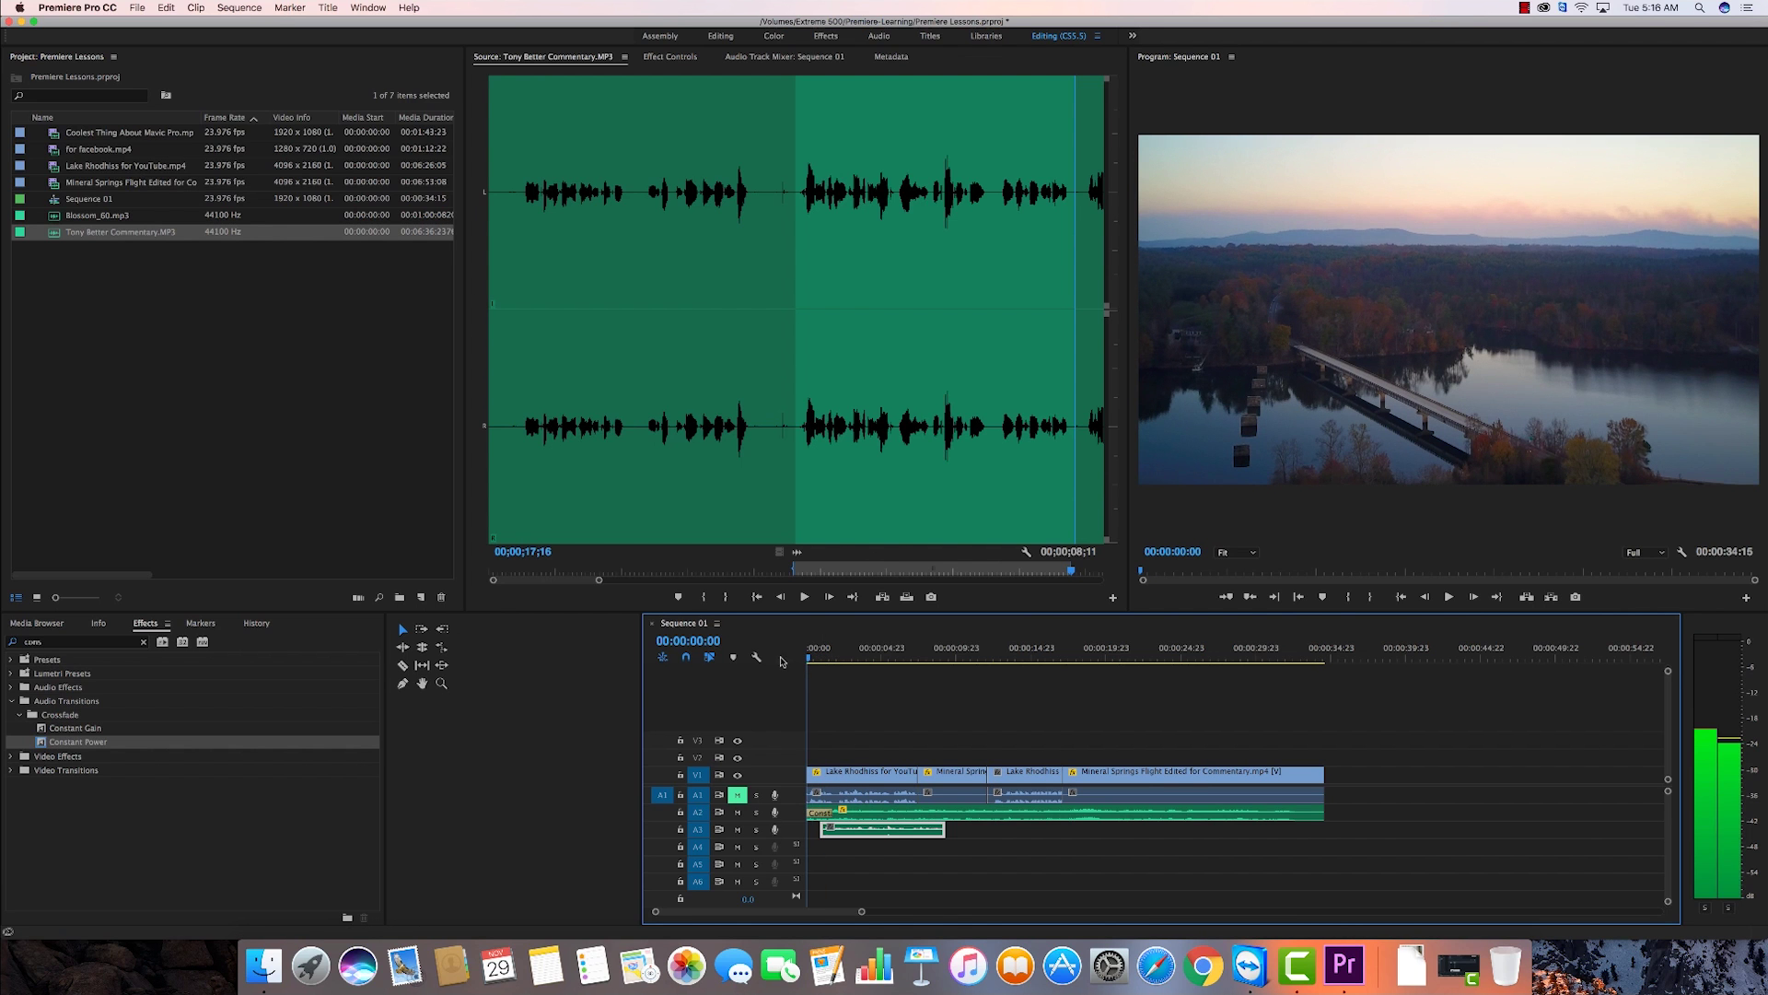
pyautogui.rightClick(879, 833)
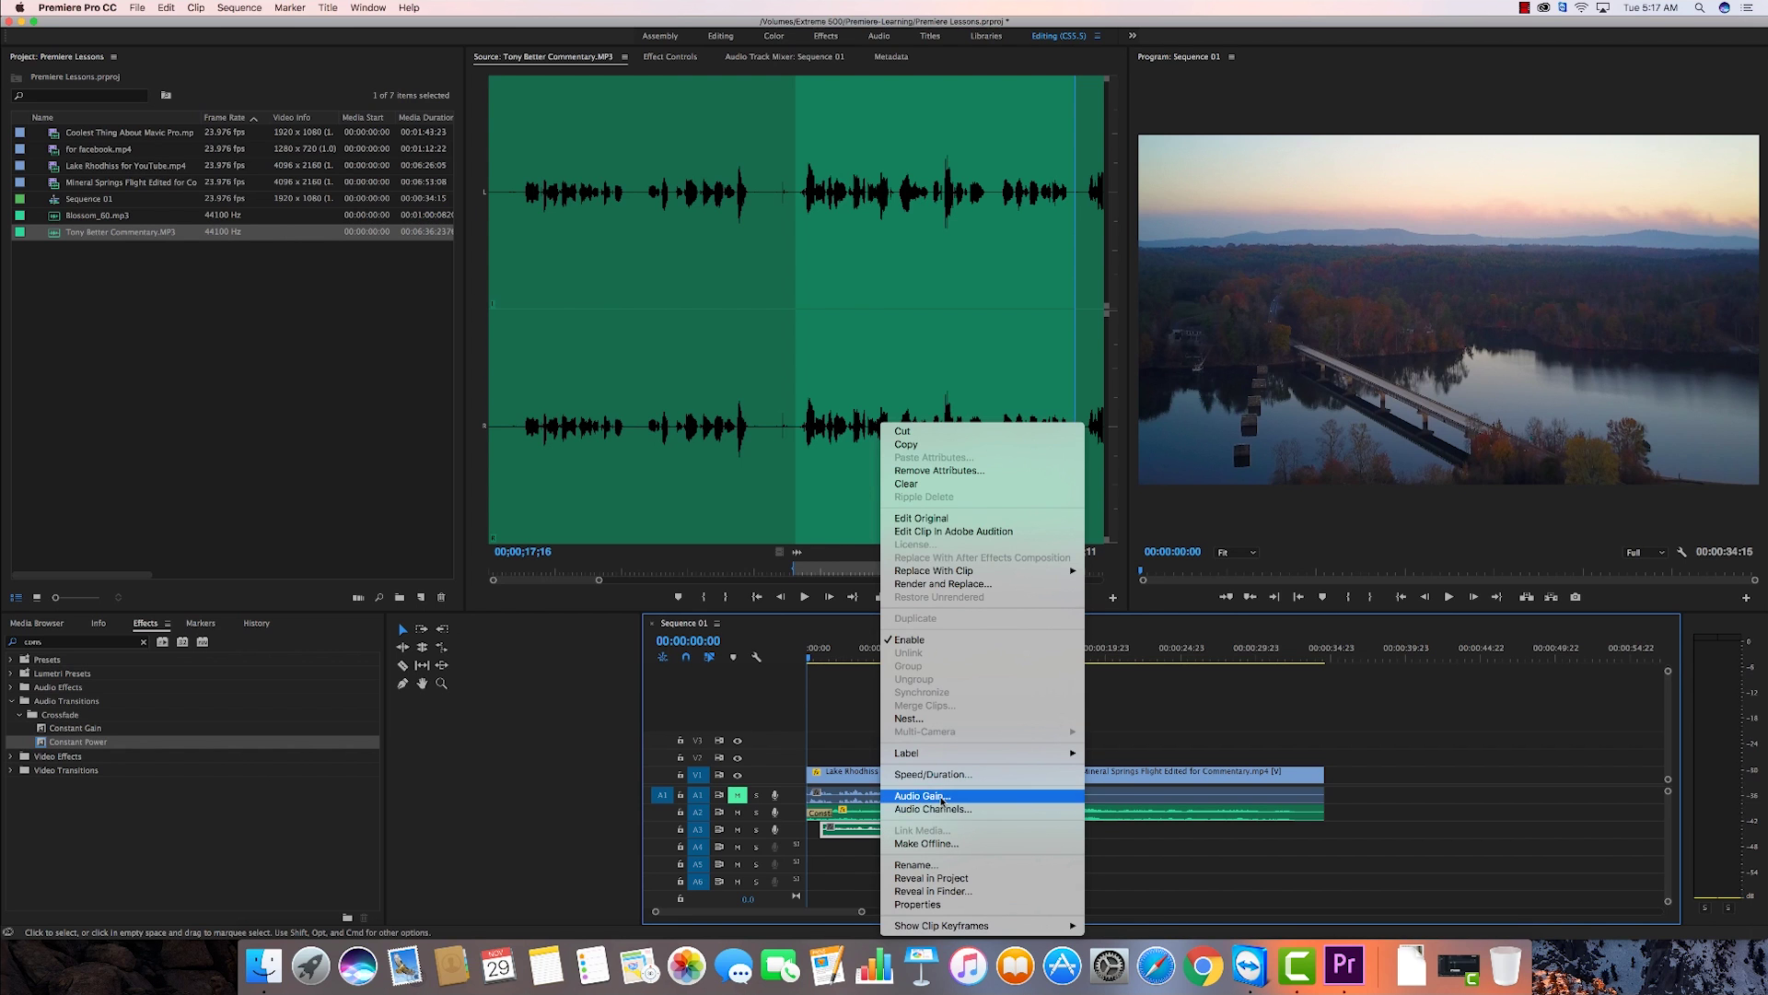
# Normalize the A3 commentary clip's max peak to 0 dB in Audio Gain, applying it twice.
pyautogui.click(995, 795)
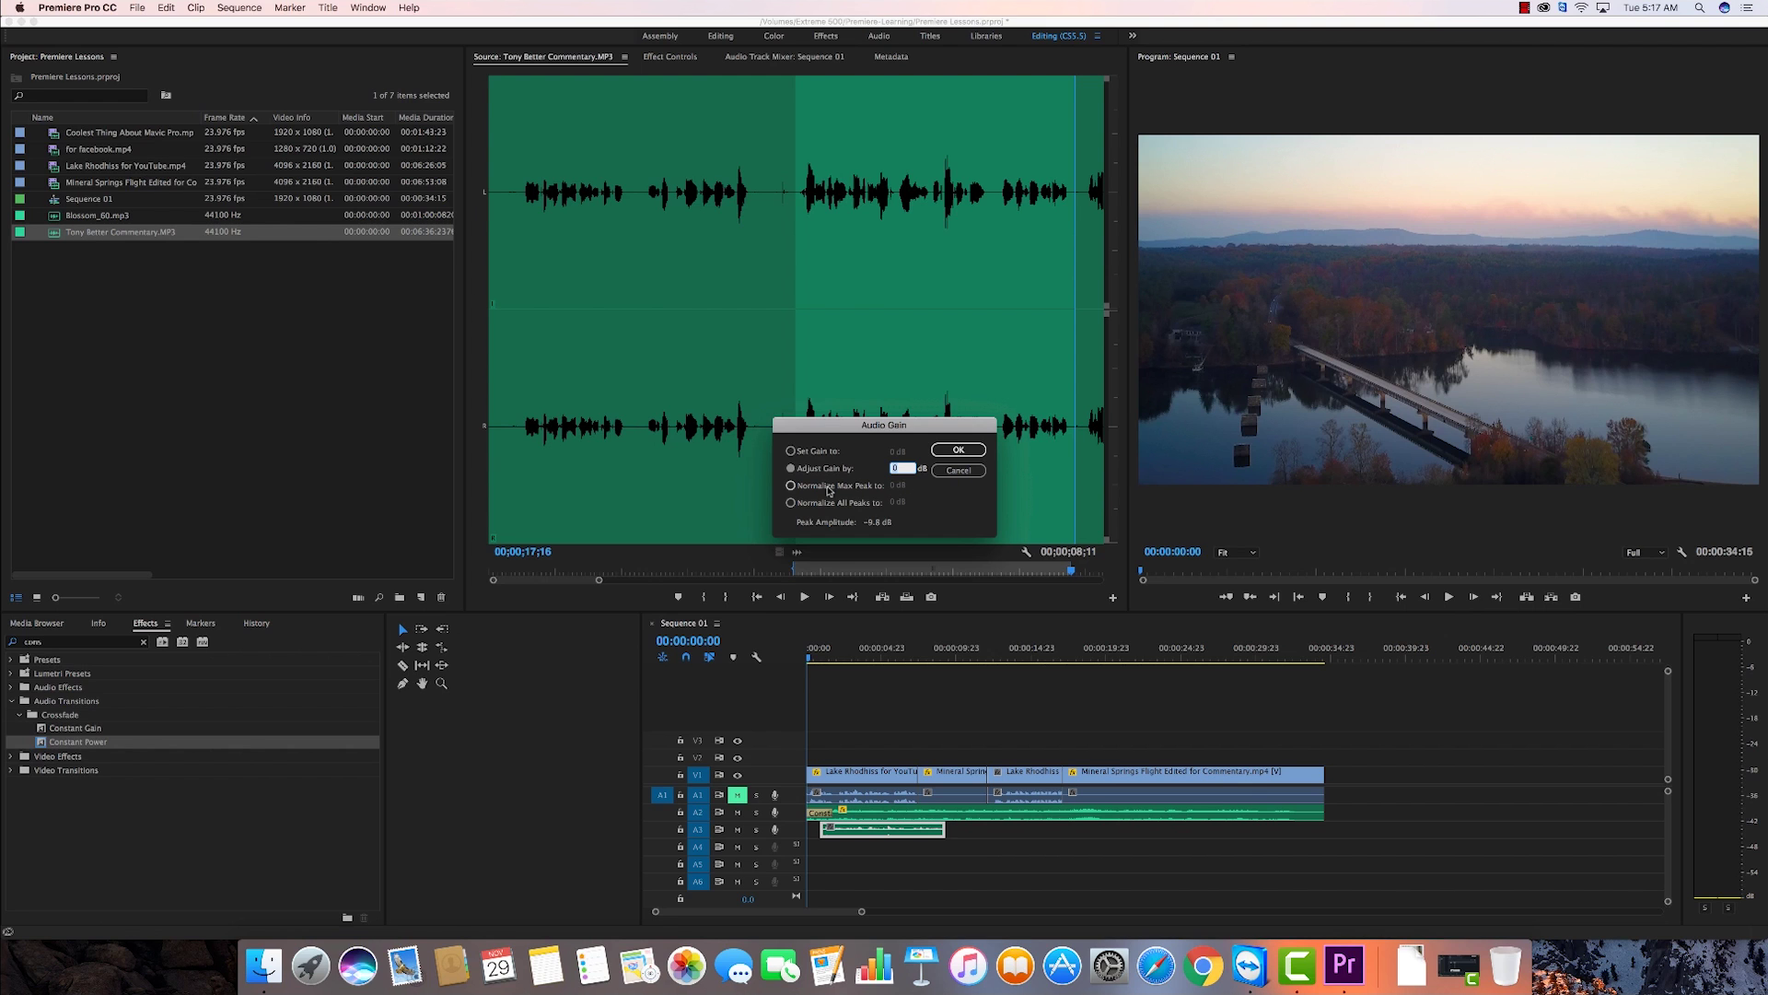
pyautogui.click(791, 486)
pyautogui.click(956, 451)
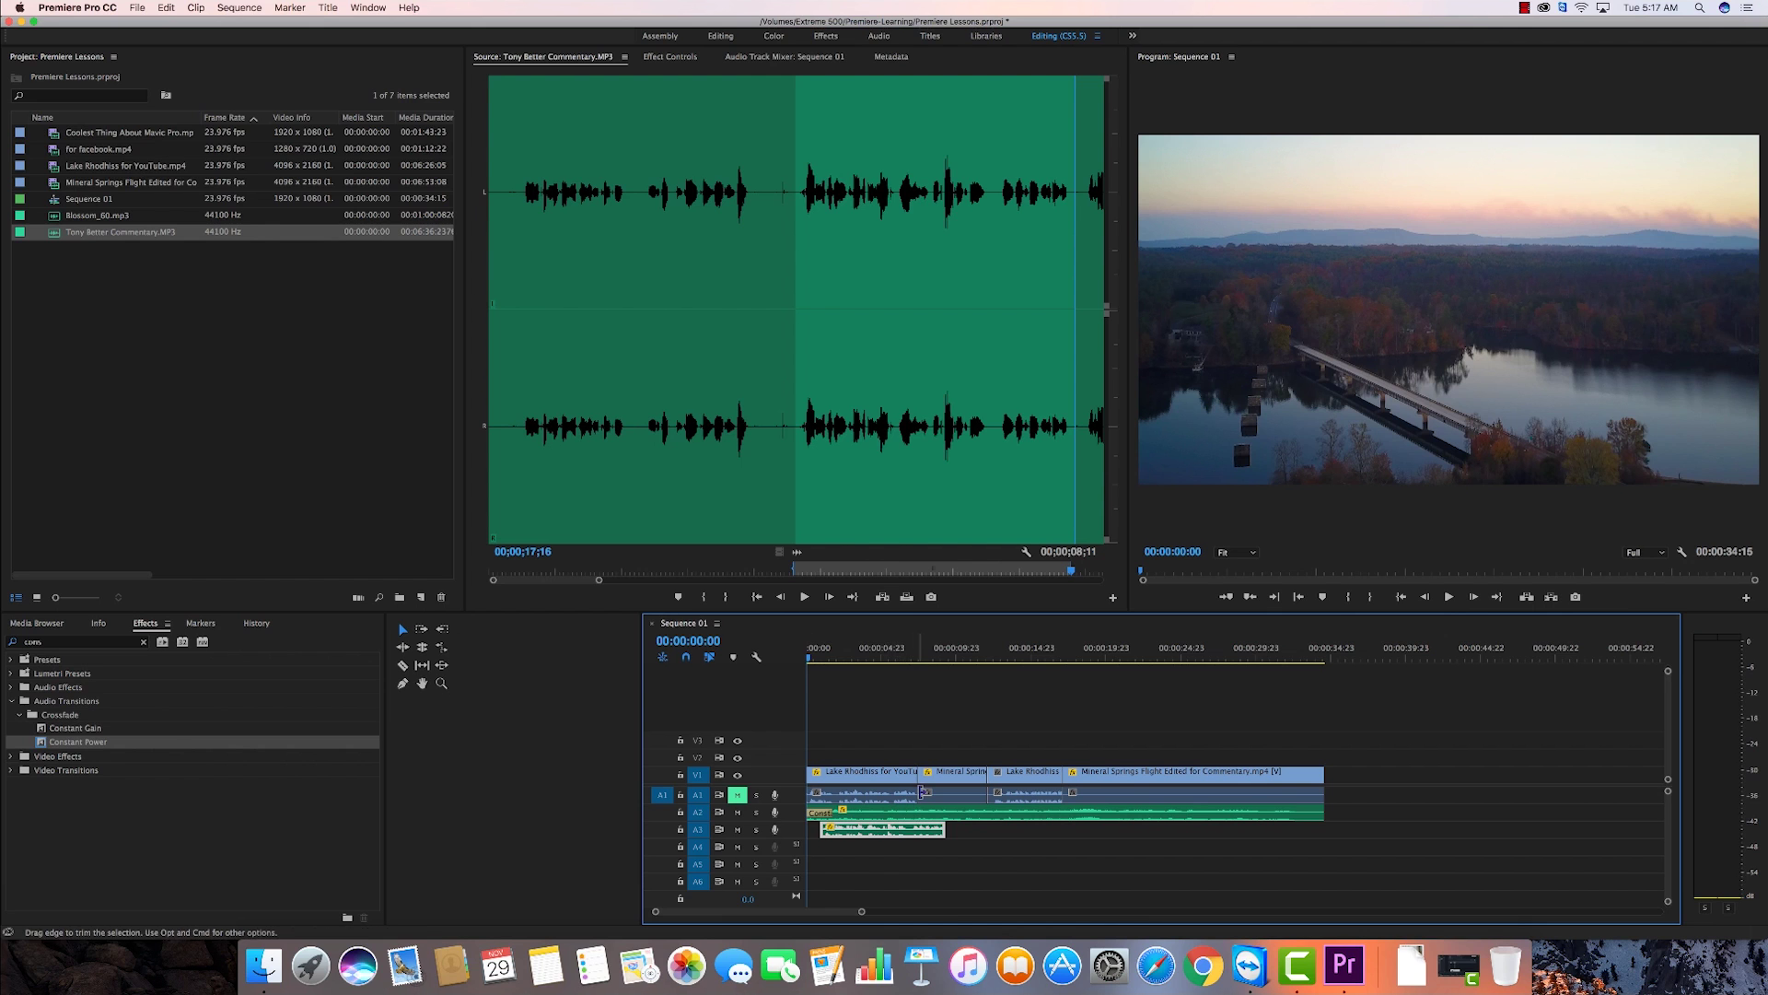
pyautogui.rightClick(919, 829)
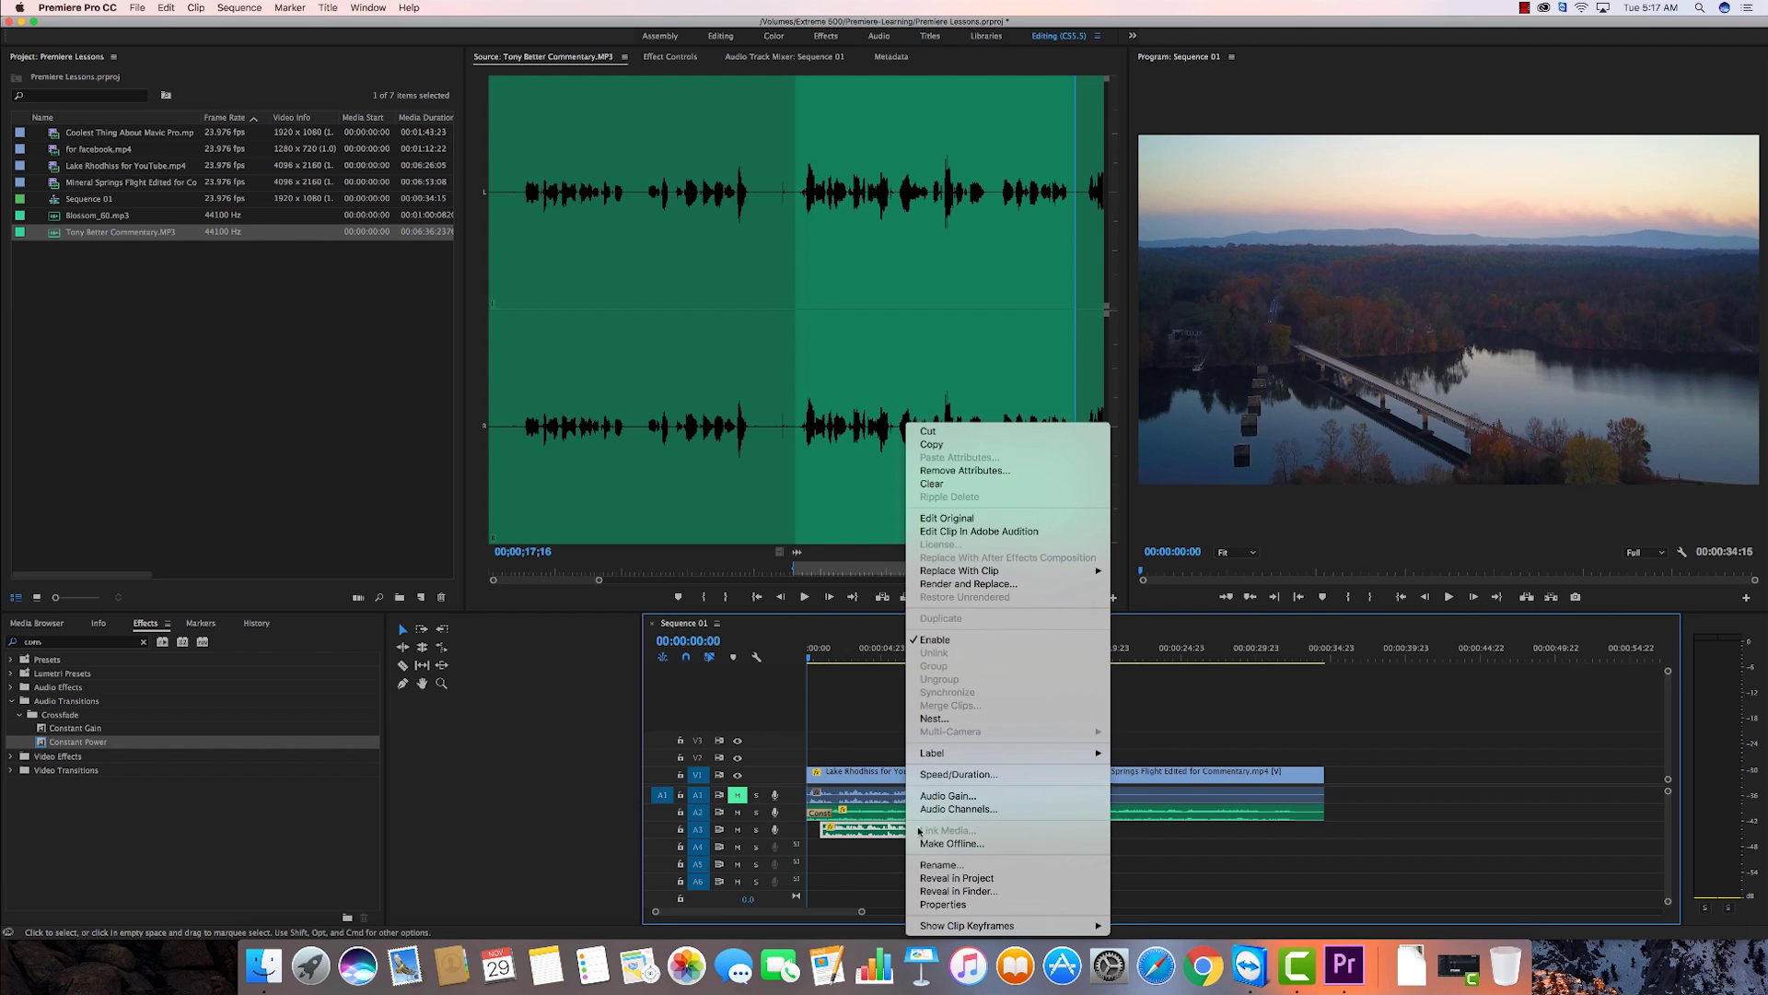
pyautogui.click(957, 797)
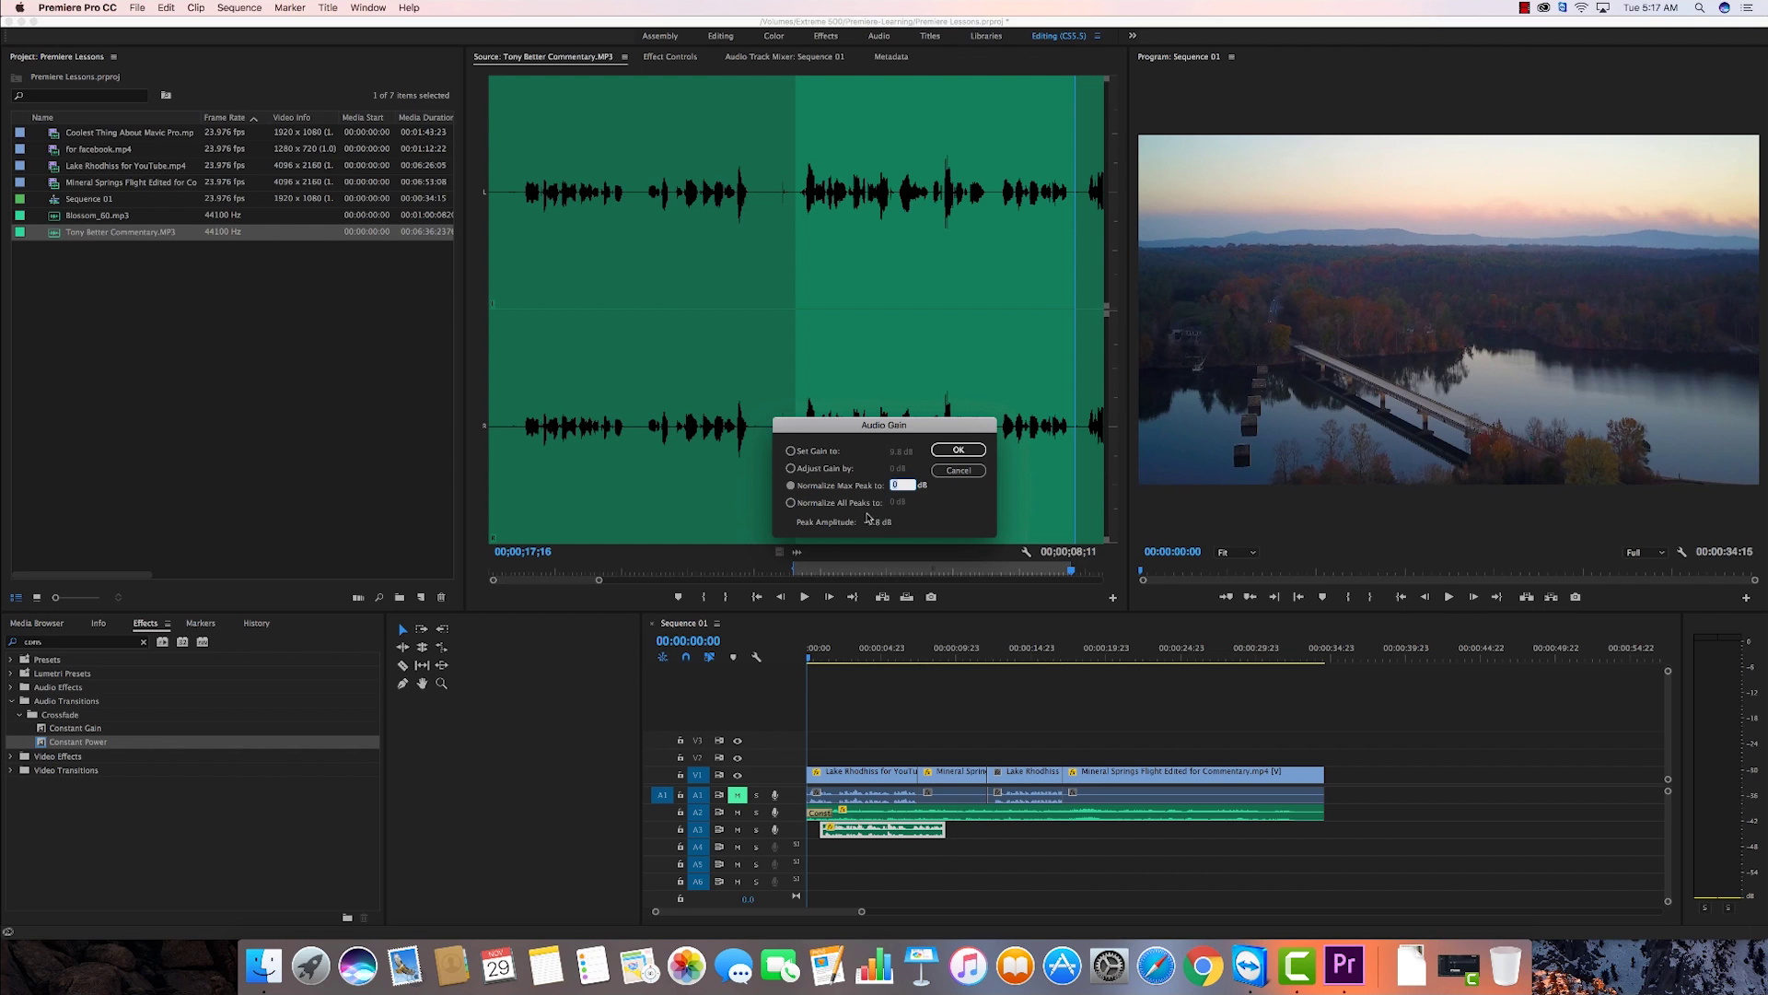
pyautogui.click(958, 450)
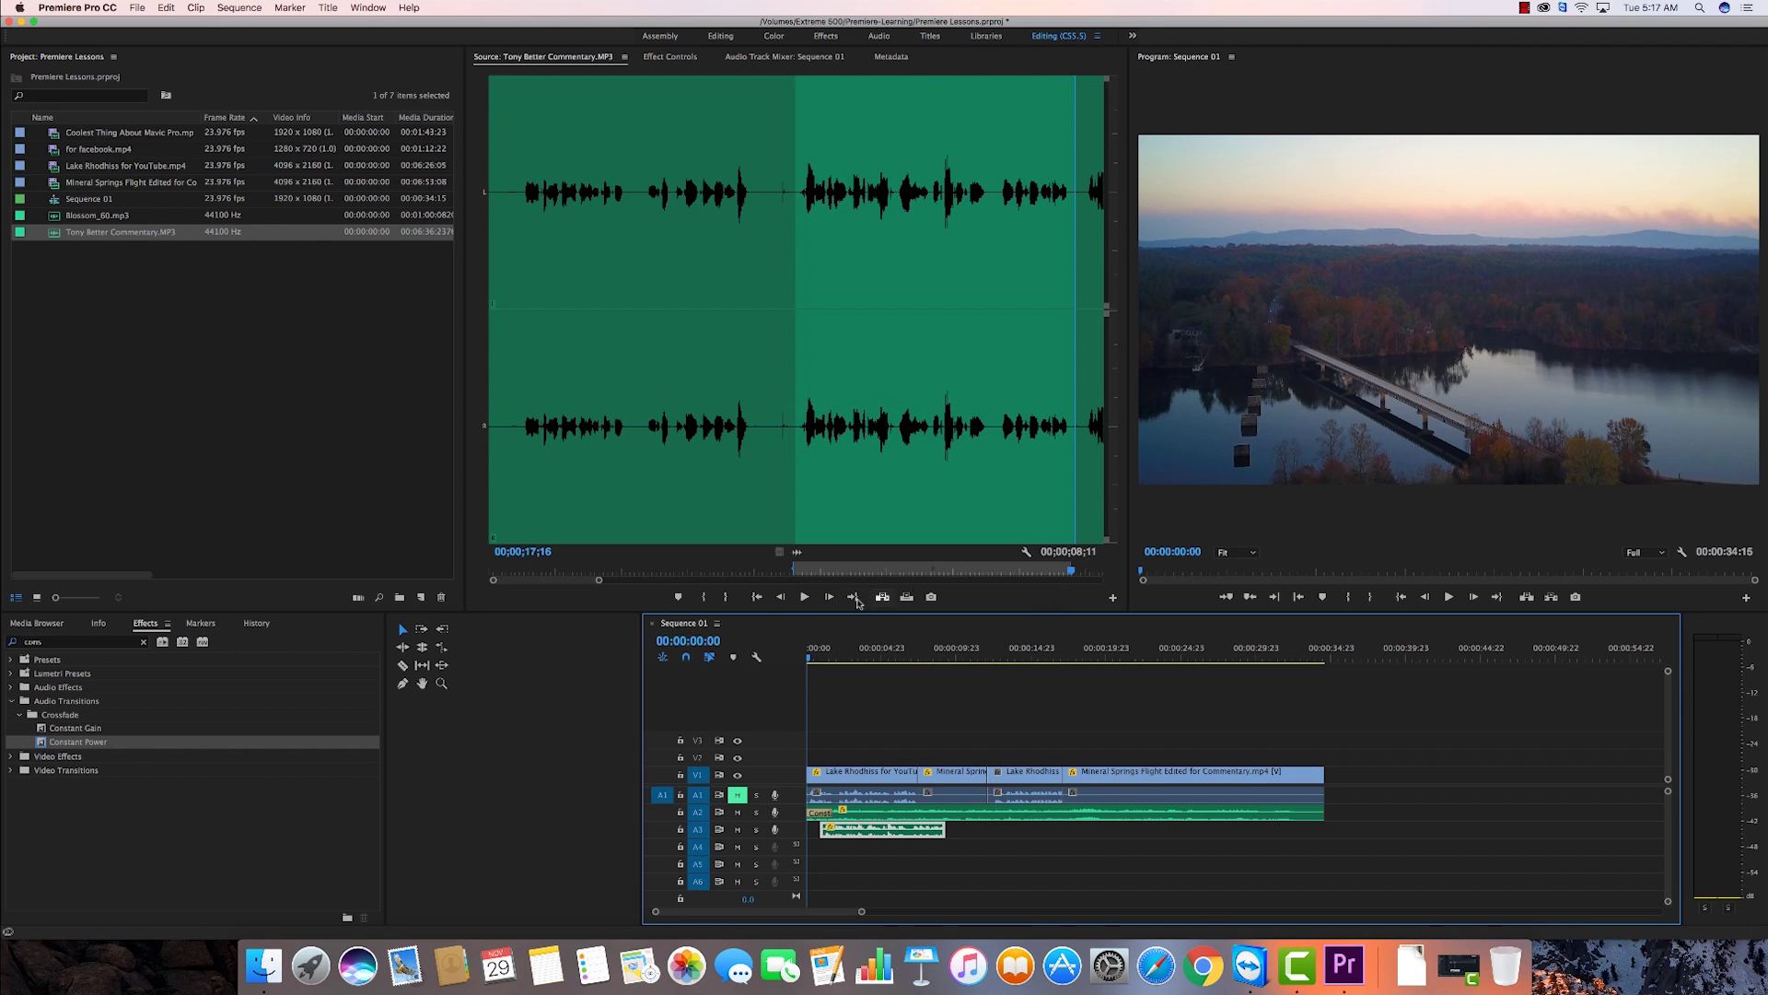
pyautogui.click(804, 597)
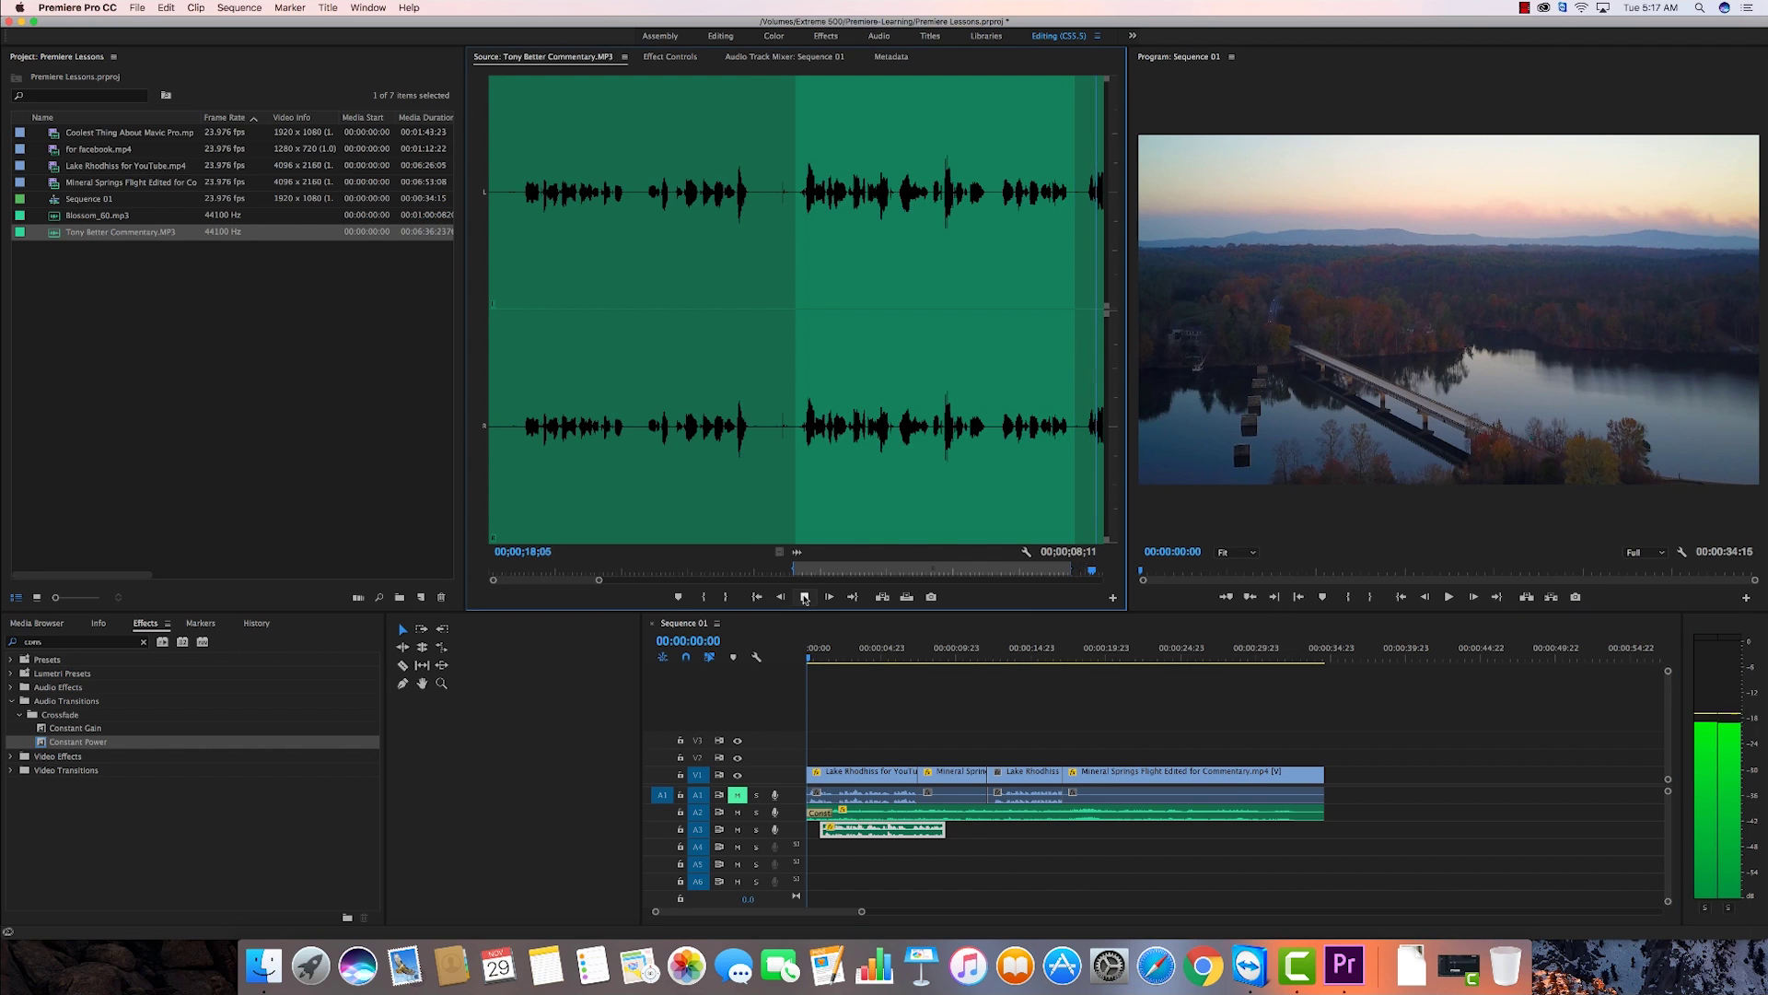
pyautogui.click(804, 597)
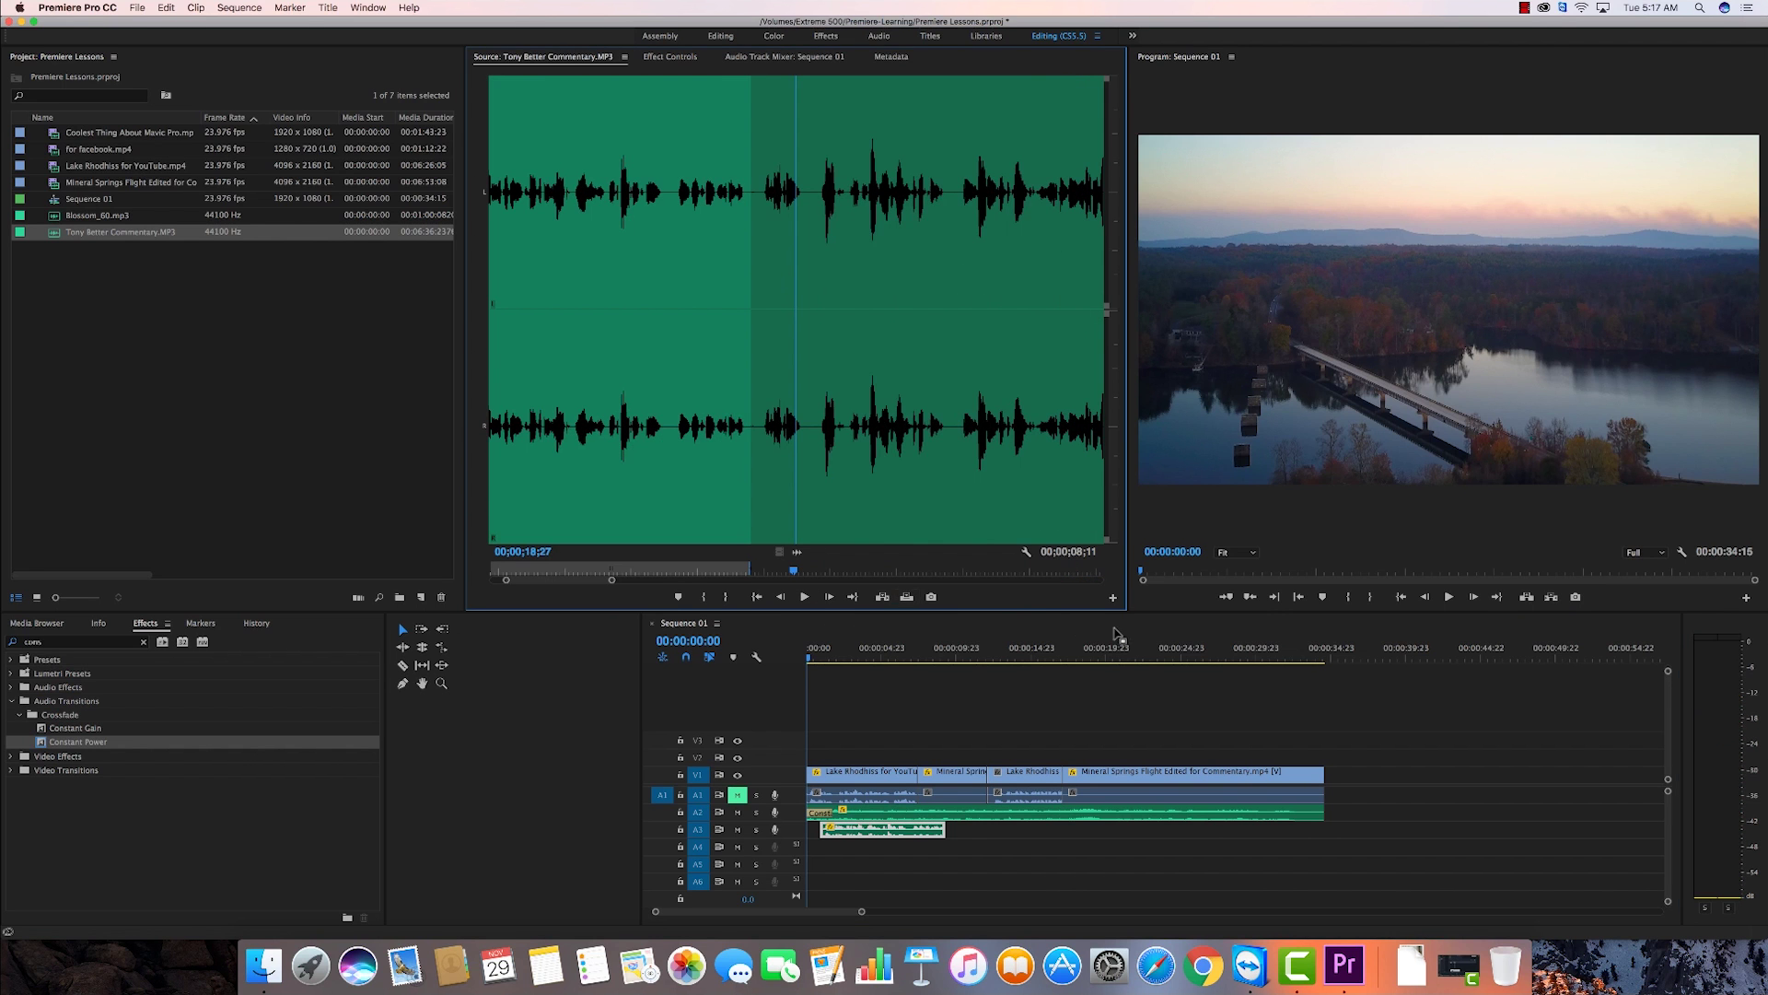
pyautogui.click(950, 742)
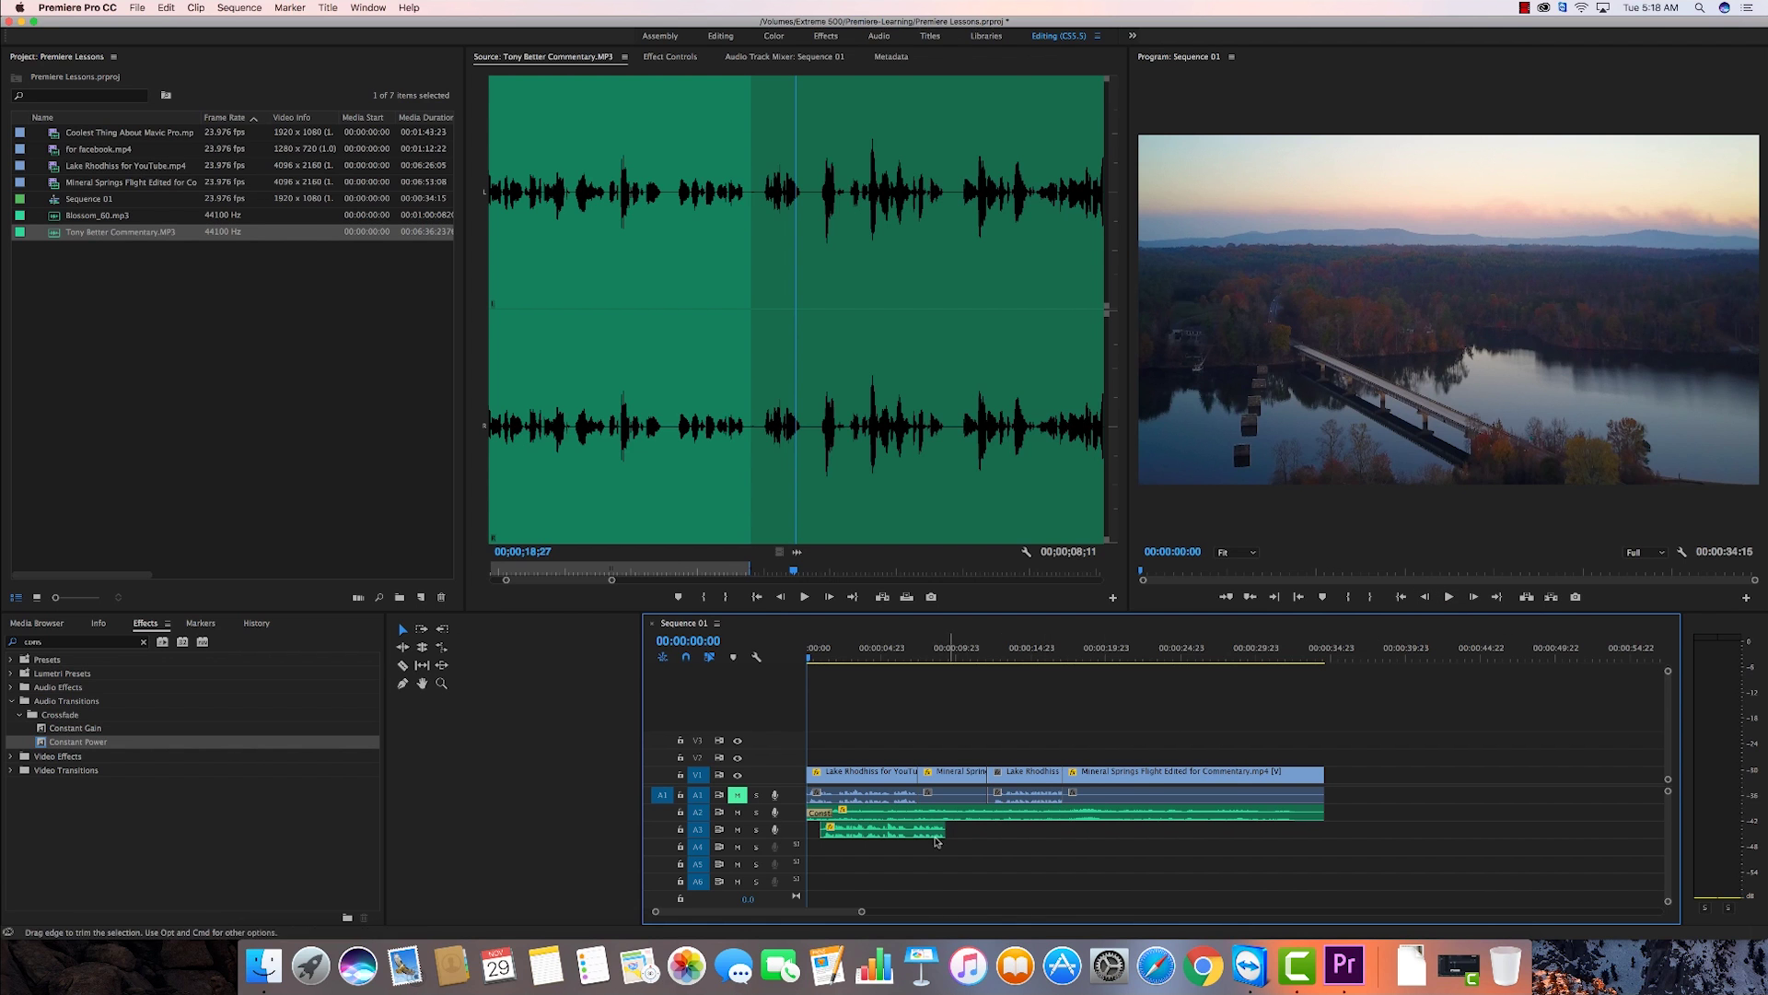
pyautogui.click(808, 652)
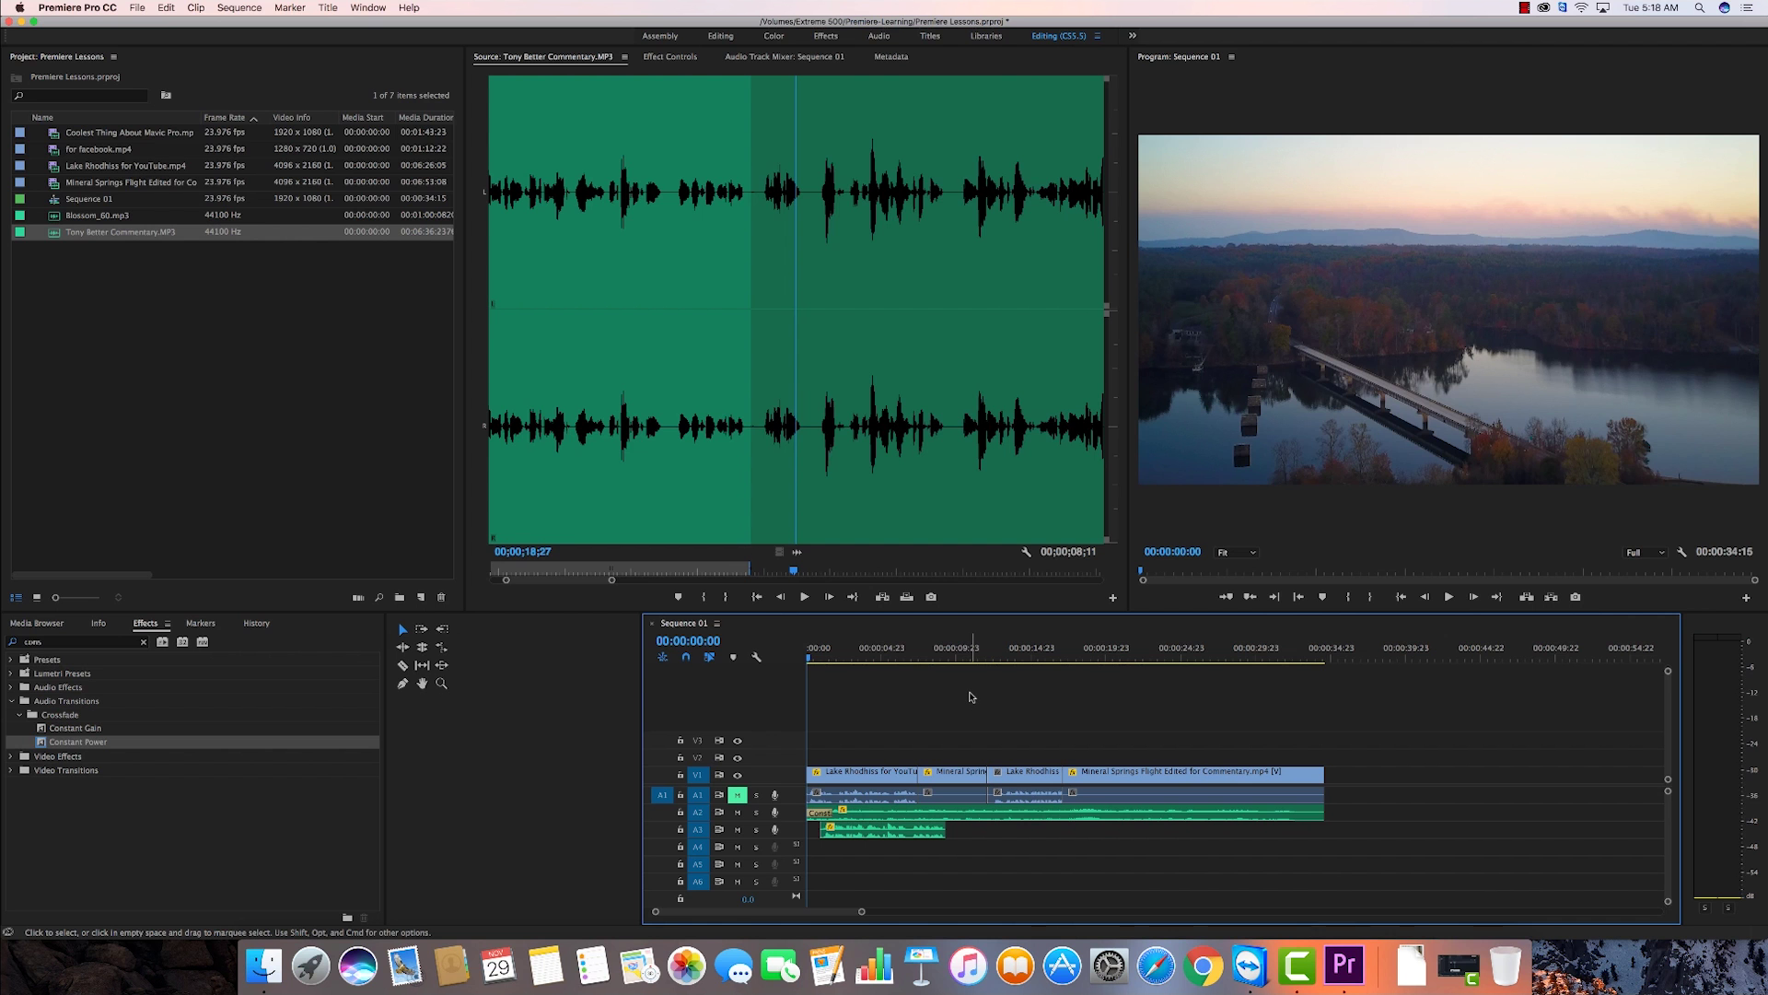
pyautogui.press('space')
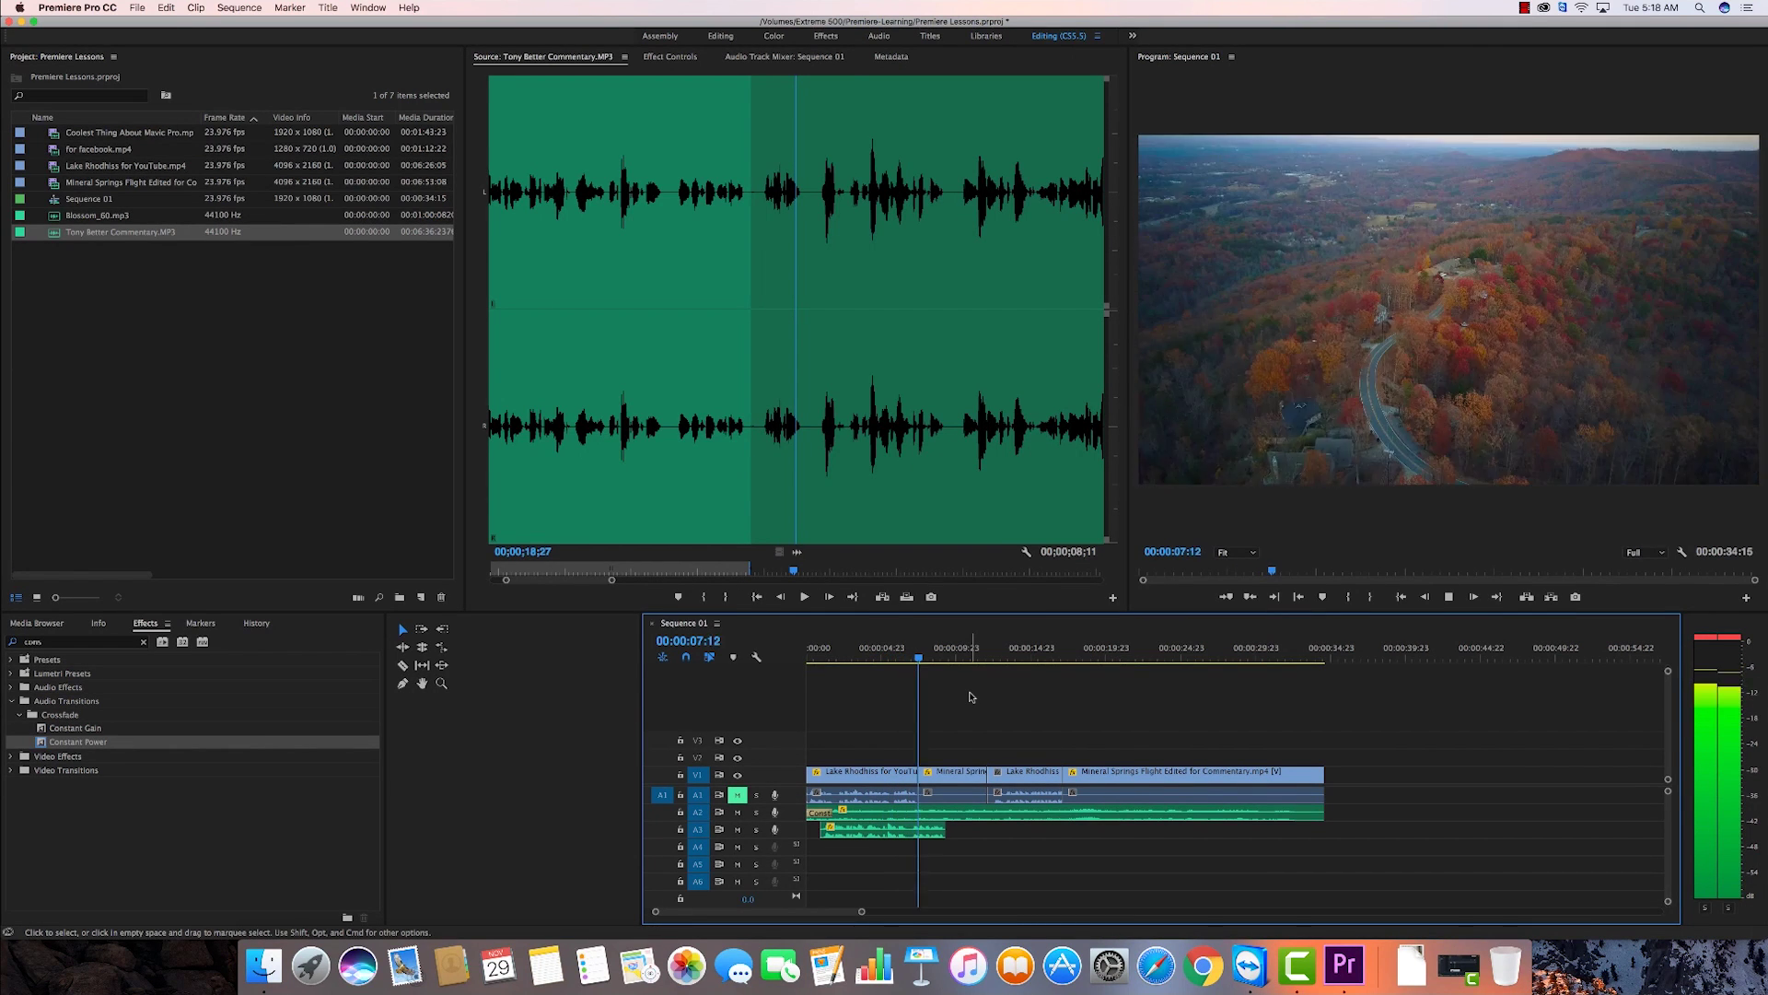
pyautogui.press('space')
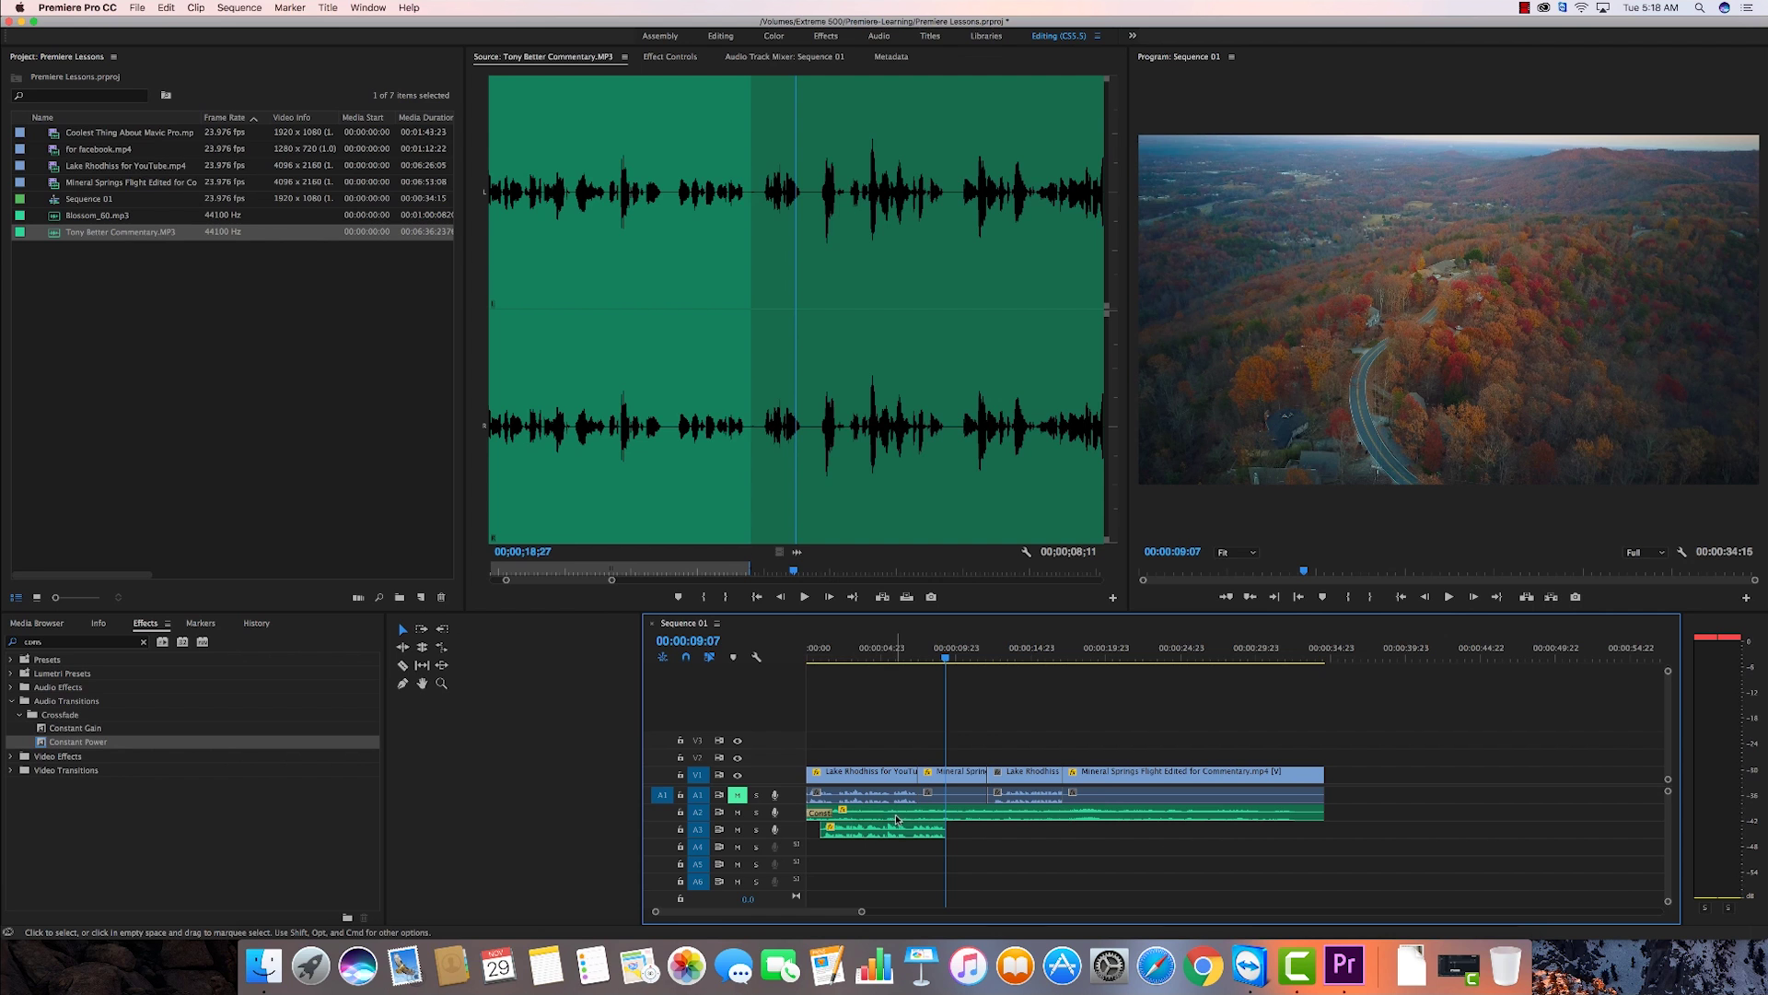
# Add 6 audio tracks and 0 video tracks placed after Audio 3.
pyautogui.click(236, 9)
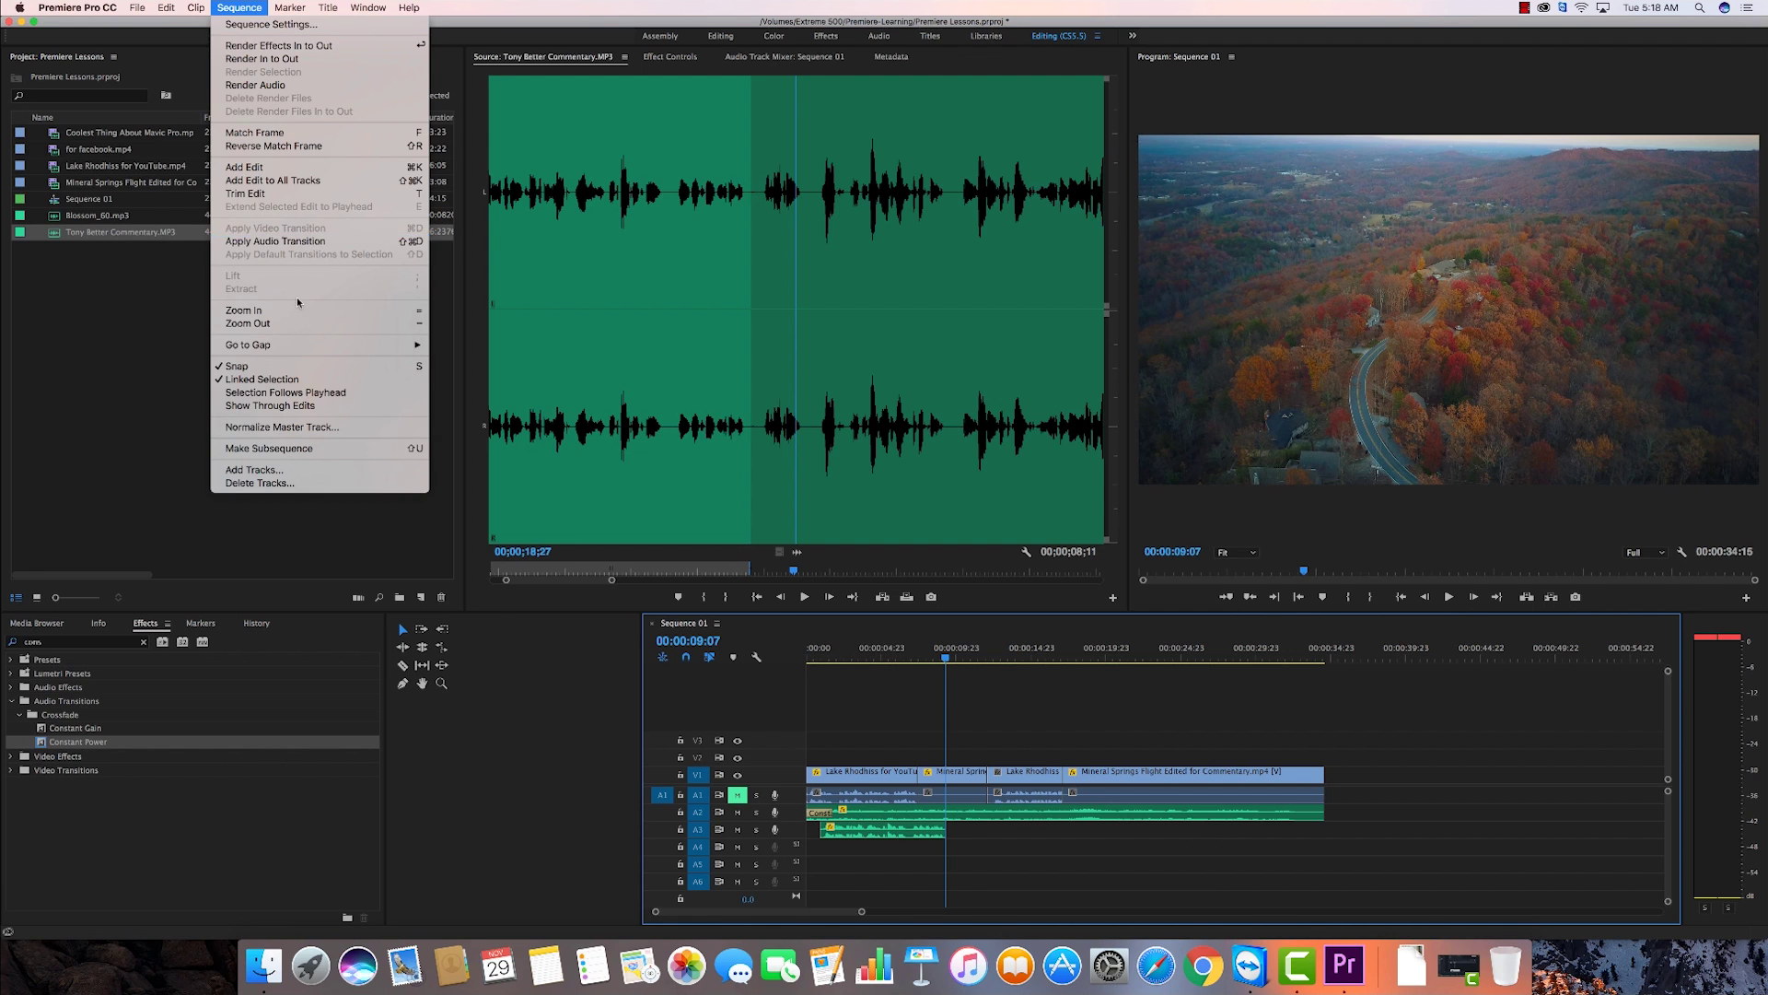
pyautogui.click(281, 474)
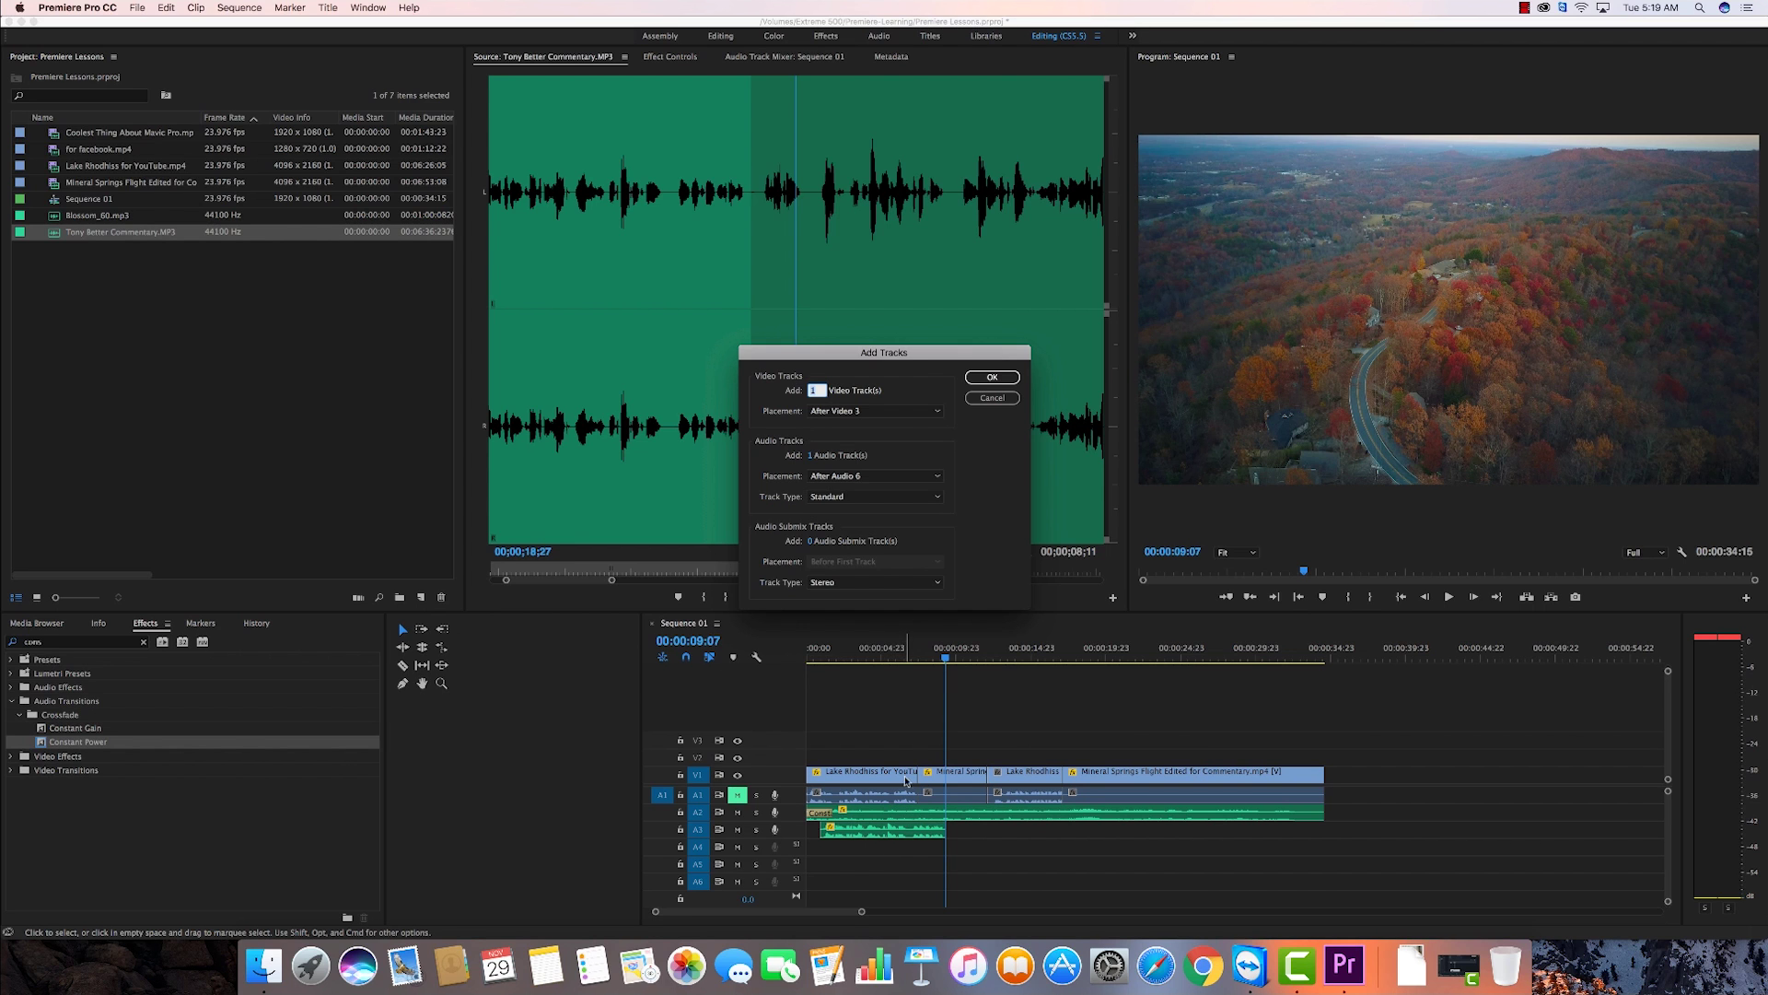
pyautogui.click(815, 456)
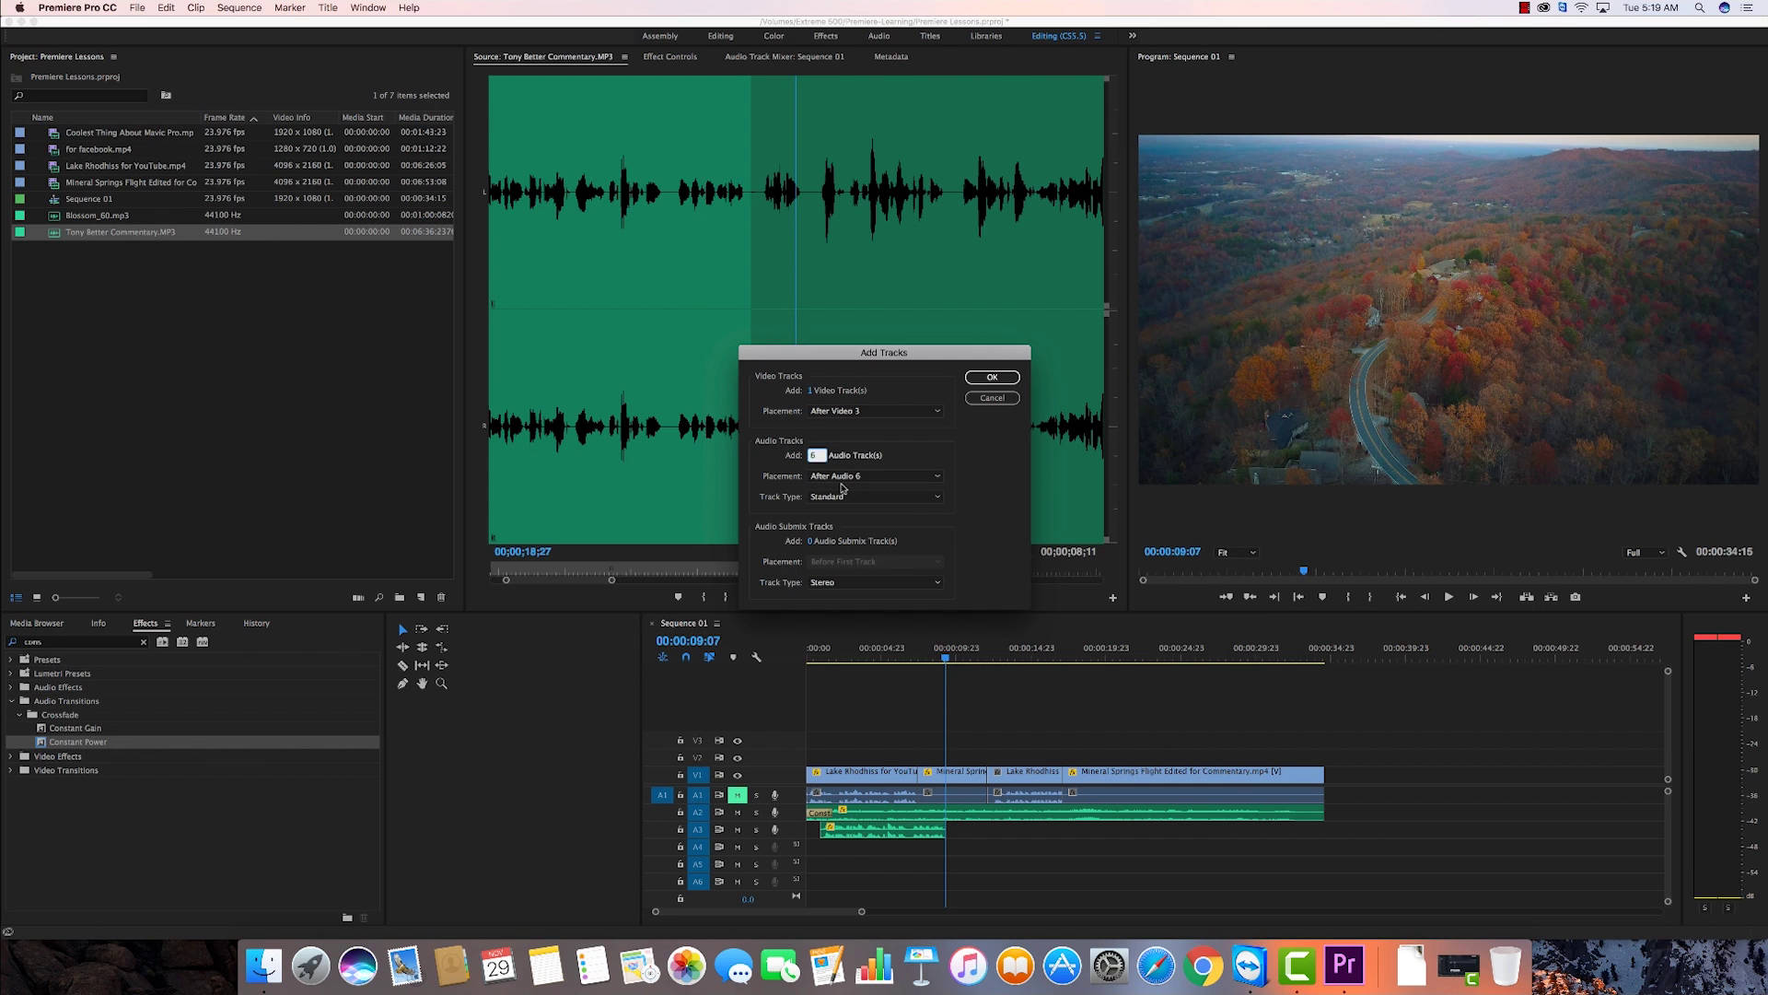
pyautogui.click(817, 394)
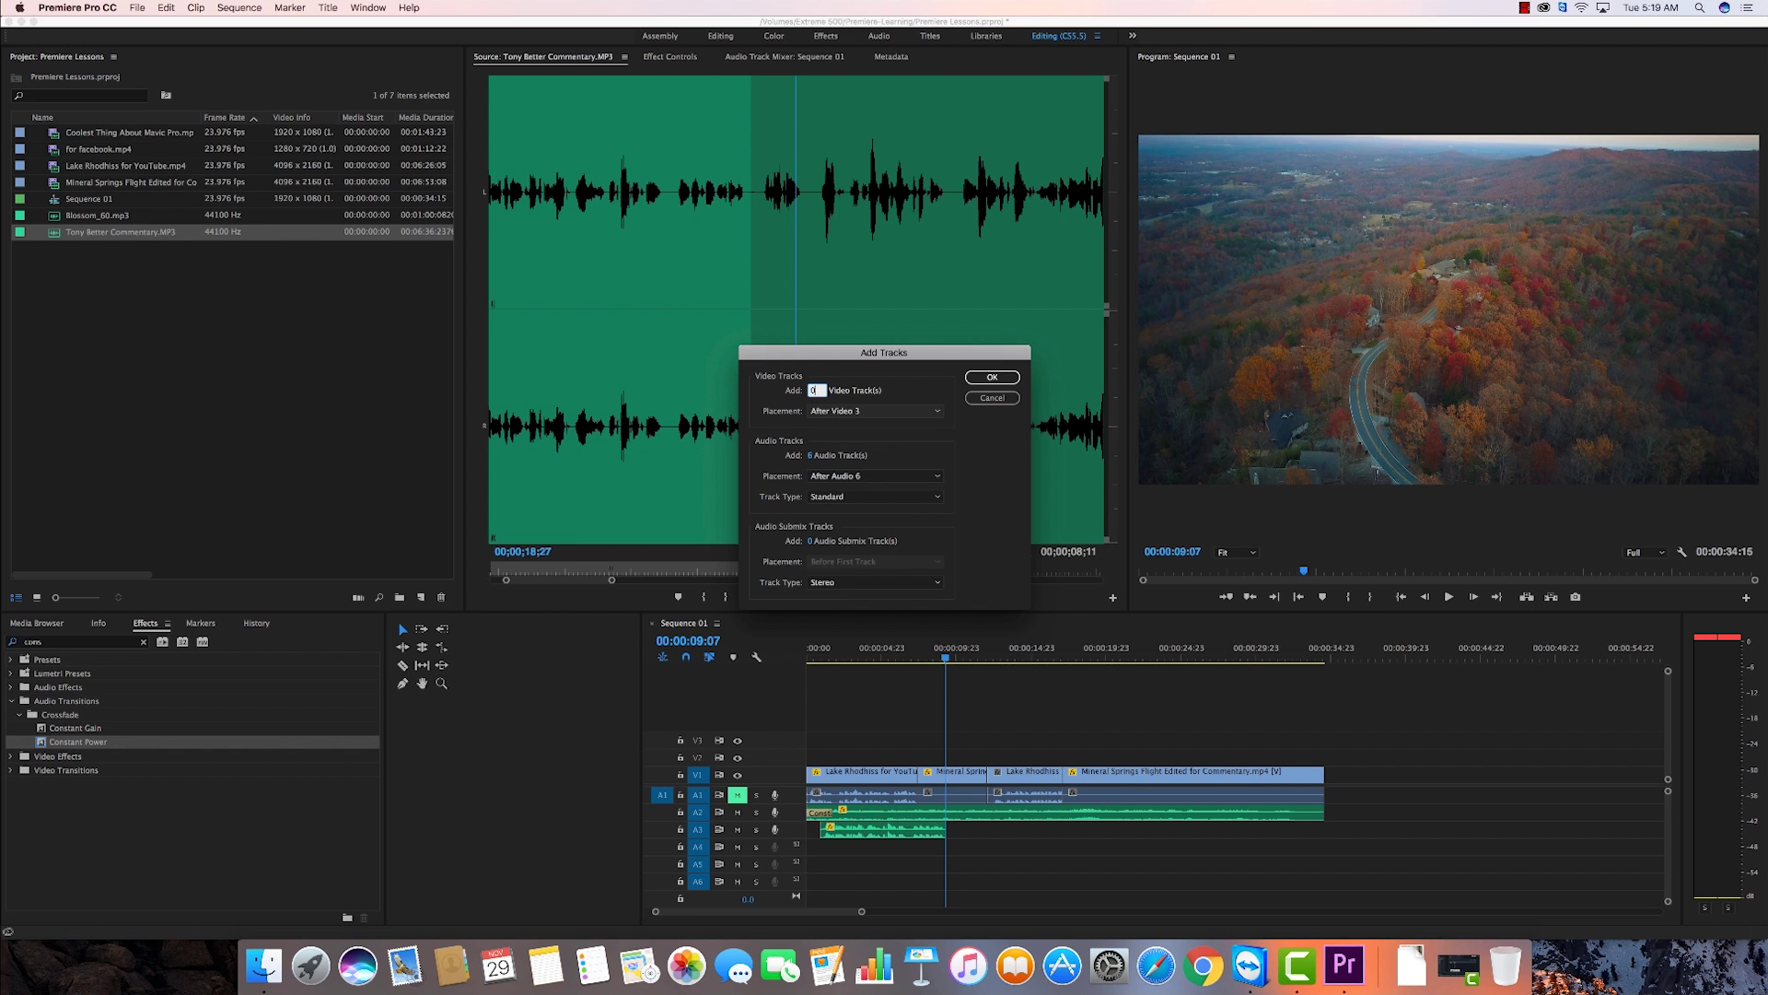
pyautogui.click(932, 478)
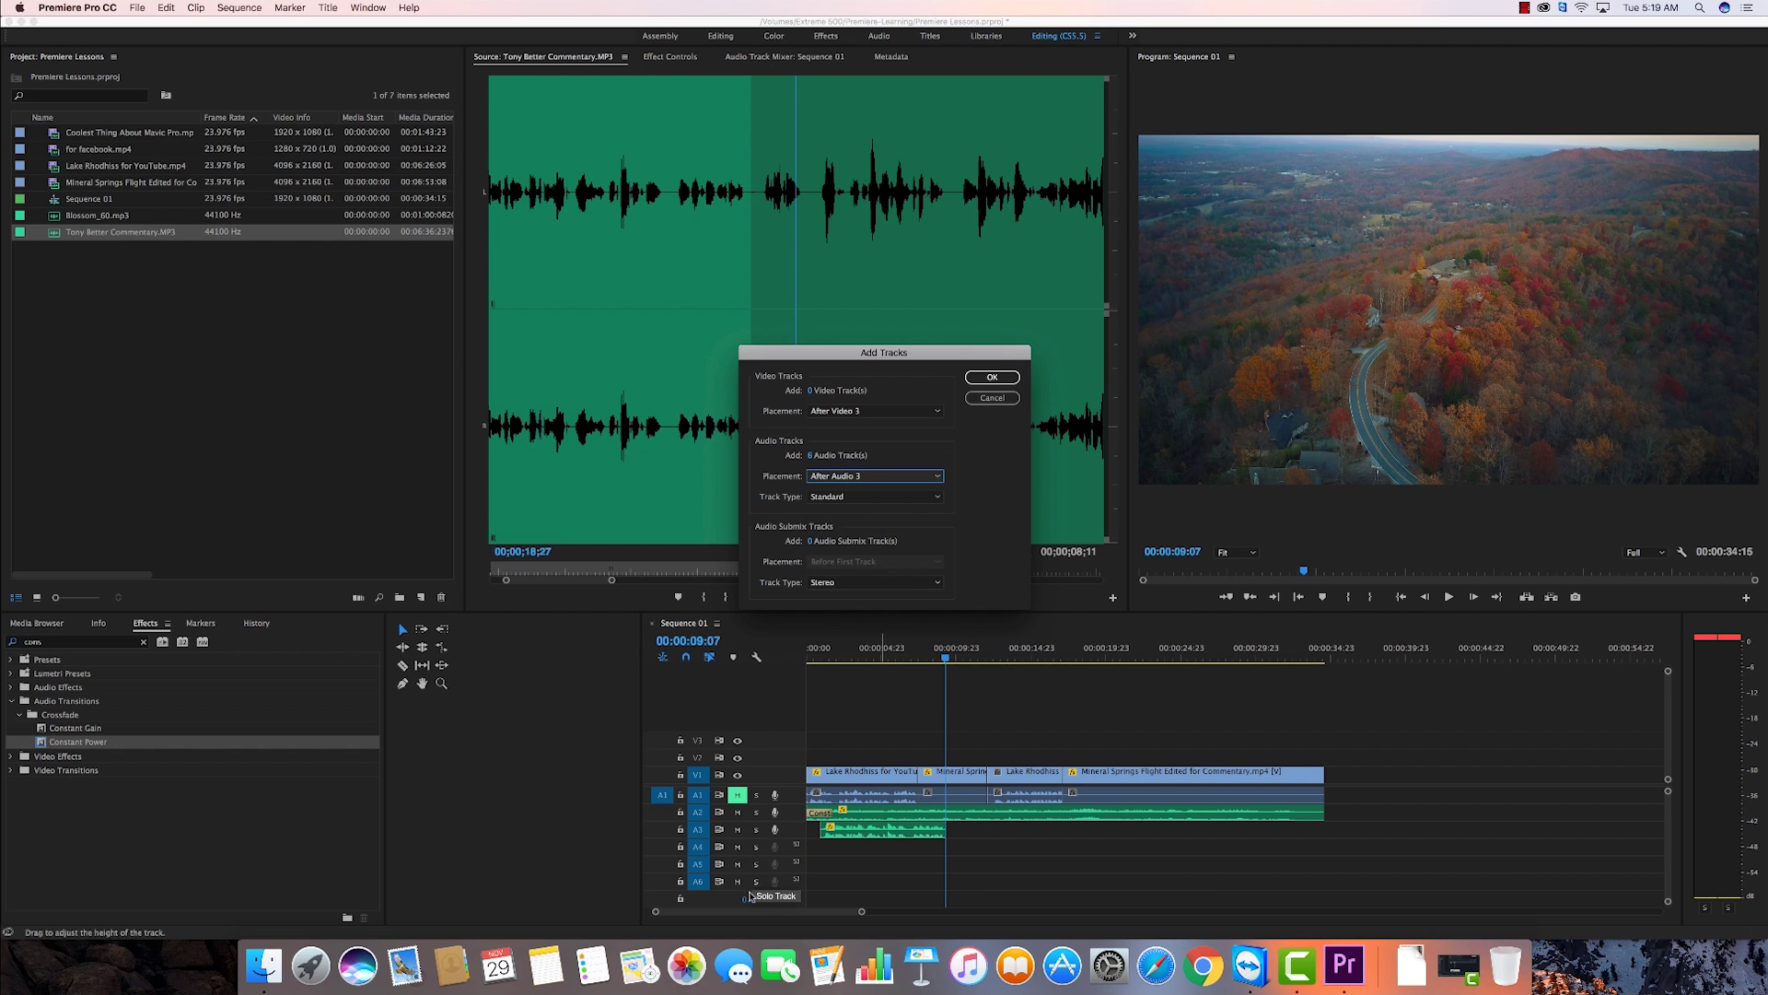
pyautogui.click(993, 379)
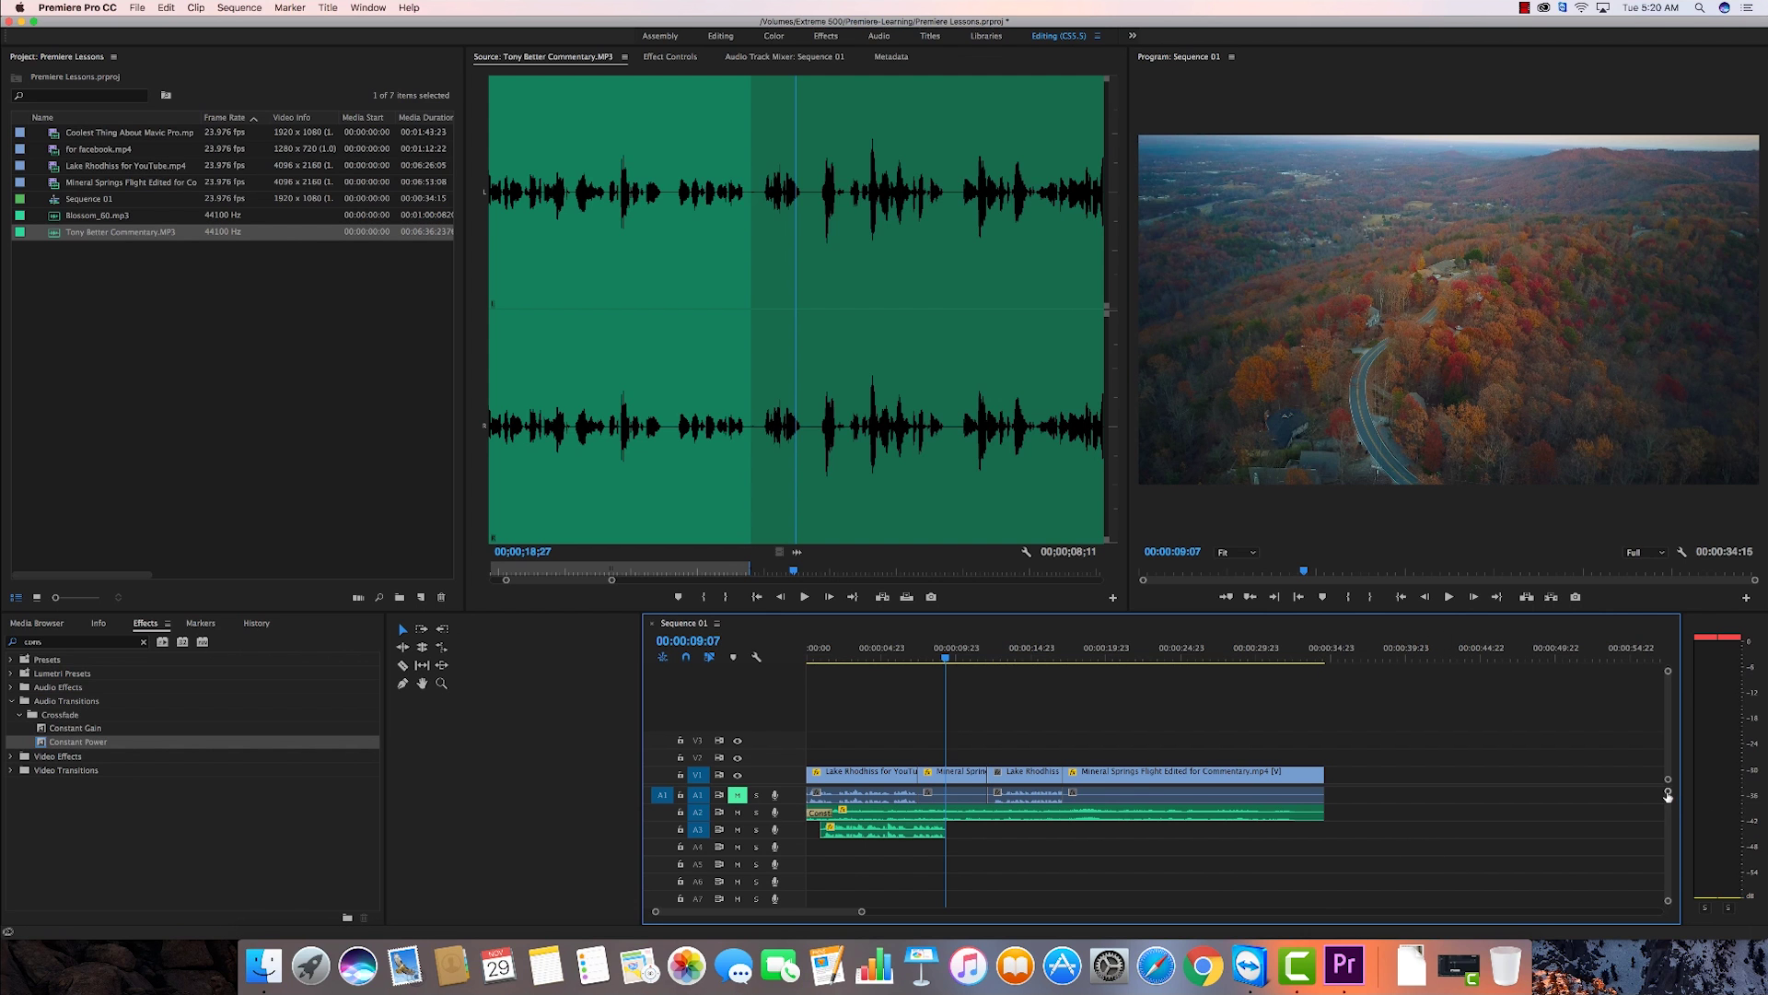
# Enlarge the timeline panel and shrink audio track heights so A4–A6 are visible.
pyautogui.moveTo(1668, 790); pyautogui.dragTo(1663, 729)
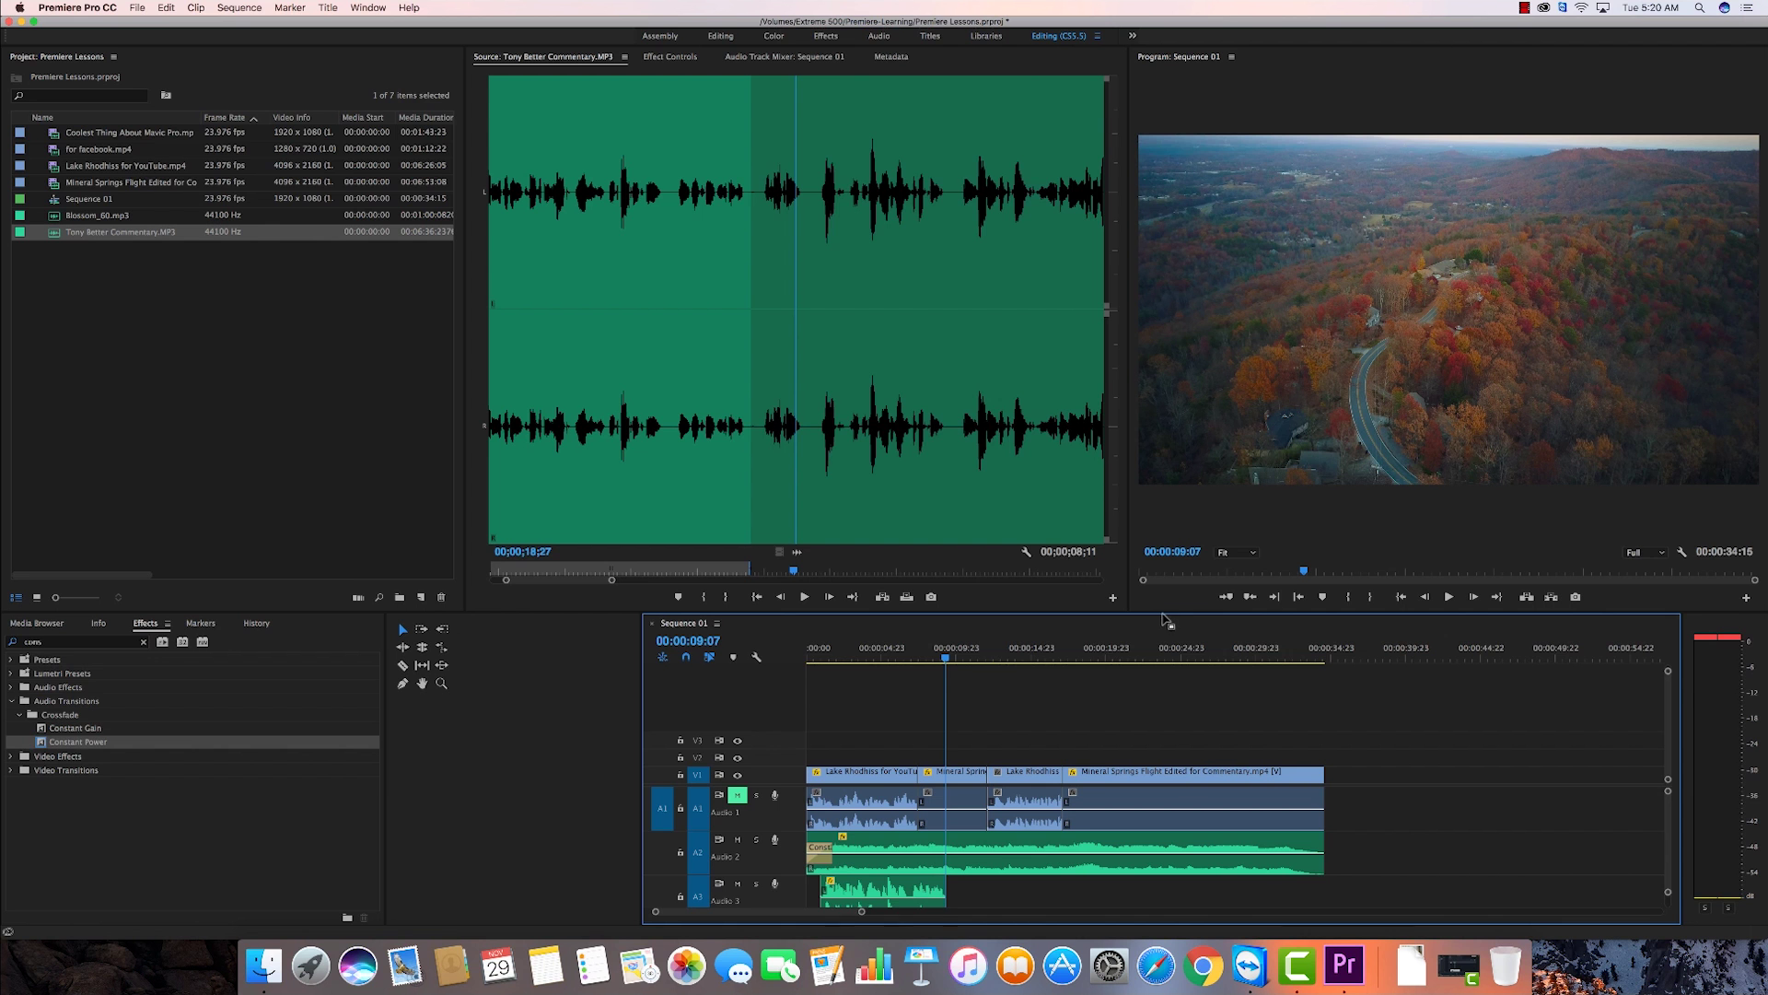
pyautogui.moveTo(1167, 611); pyautogui.dragTo(1119, 333)
pyautogui.moveTo(1113, 432); pyautogui.dragTo(1113, 430)
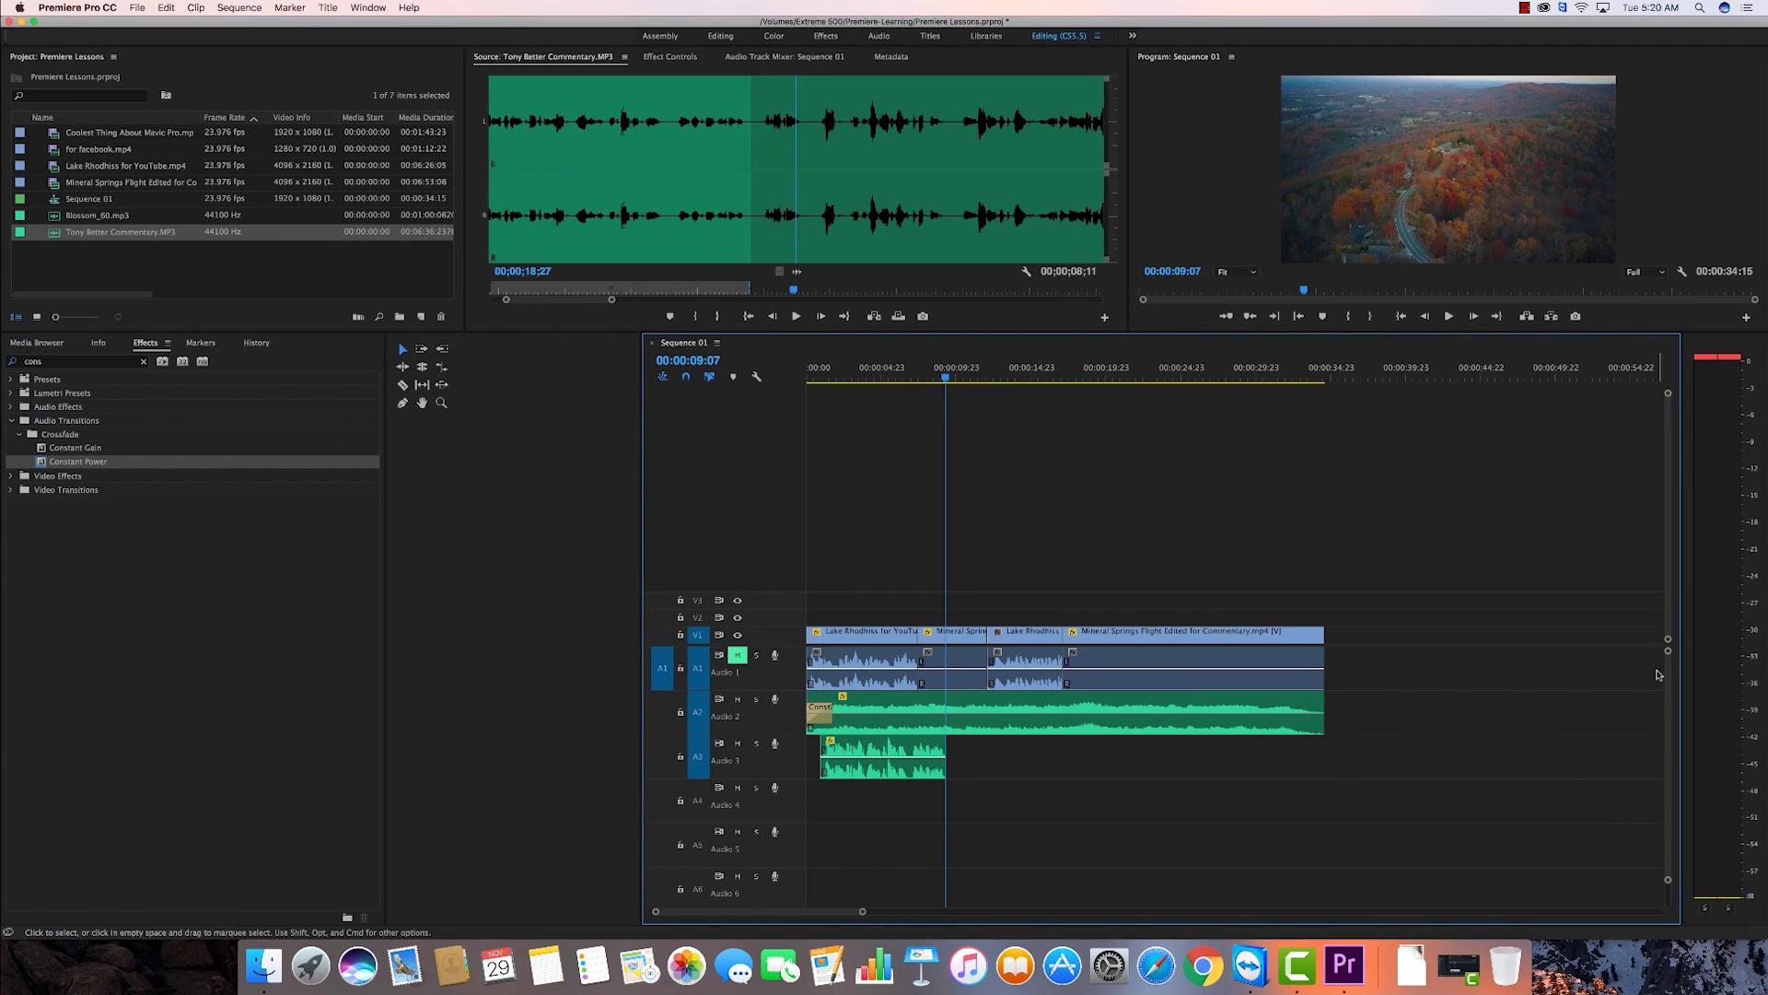
pyautogui.moveTo(1667, 880)
pyautogui.mouseDown()
pyautogui.moveTo(1667, 861)
pyautogui.moveTo(1663, 931)
pyautogui.moveTo(1670, 866)
pyautogui.moveTo(1667, 911)
pyautogui.mouseUp()
pyautogui.moveTo(863, 912)
pyautogui.mouseDown()
pyautogui.moveTo(915, 912)
pyautogui.moveTo(881, 912)
pyautogui.mouseUp()
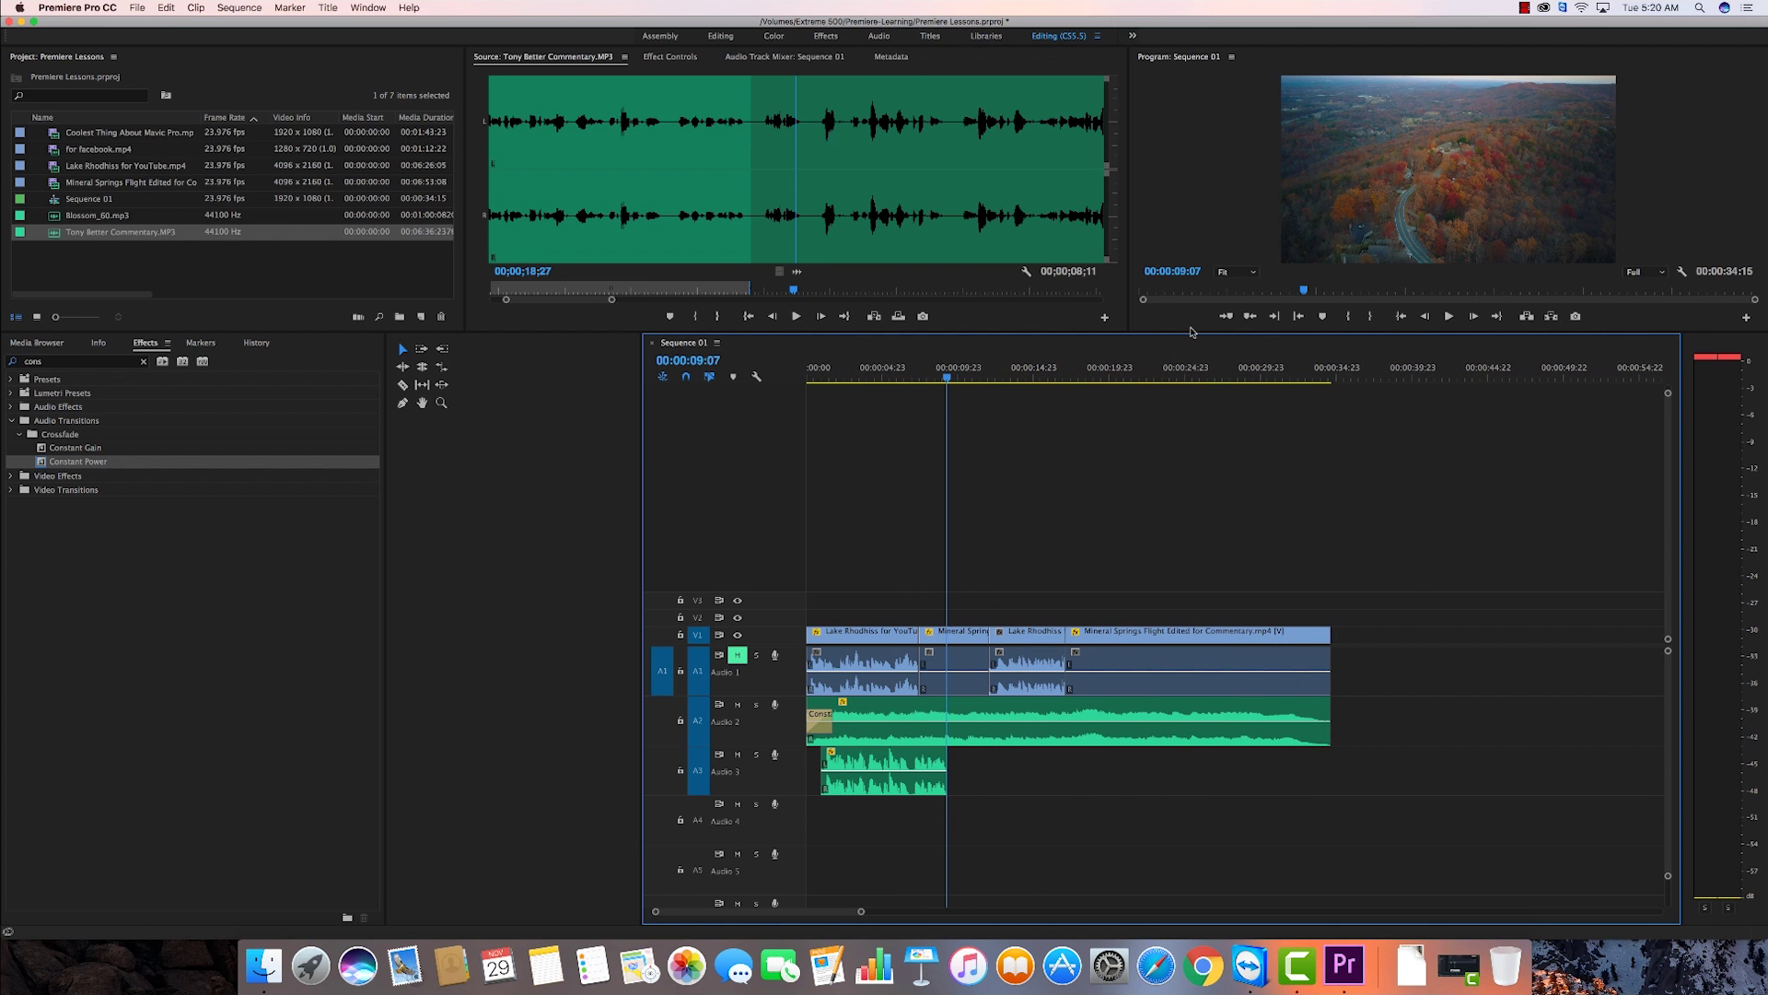
pyautogui.moveTo(1194, 332); pyautogui.dragTo(1190, 541)
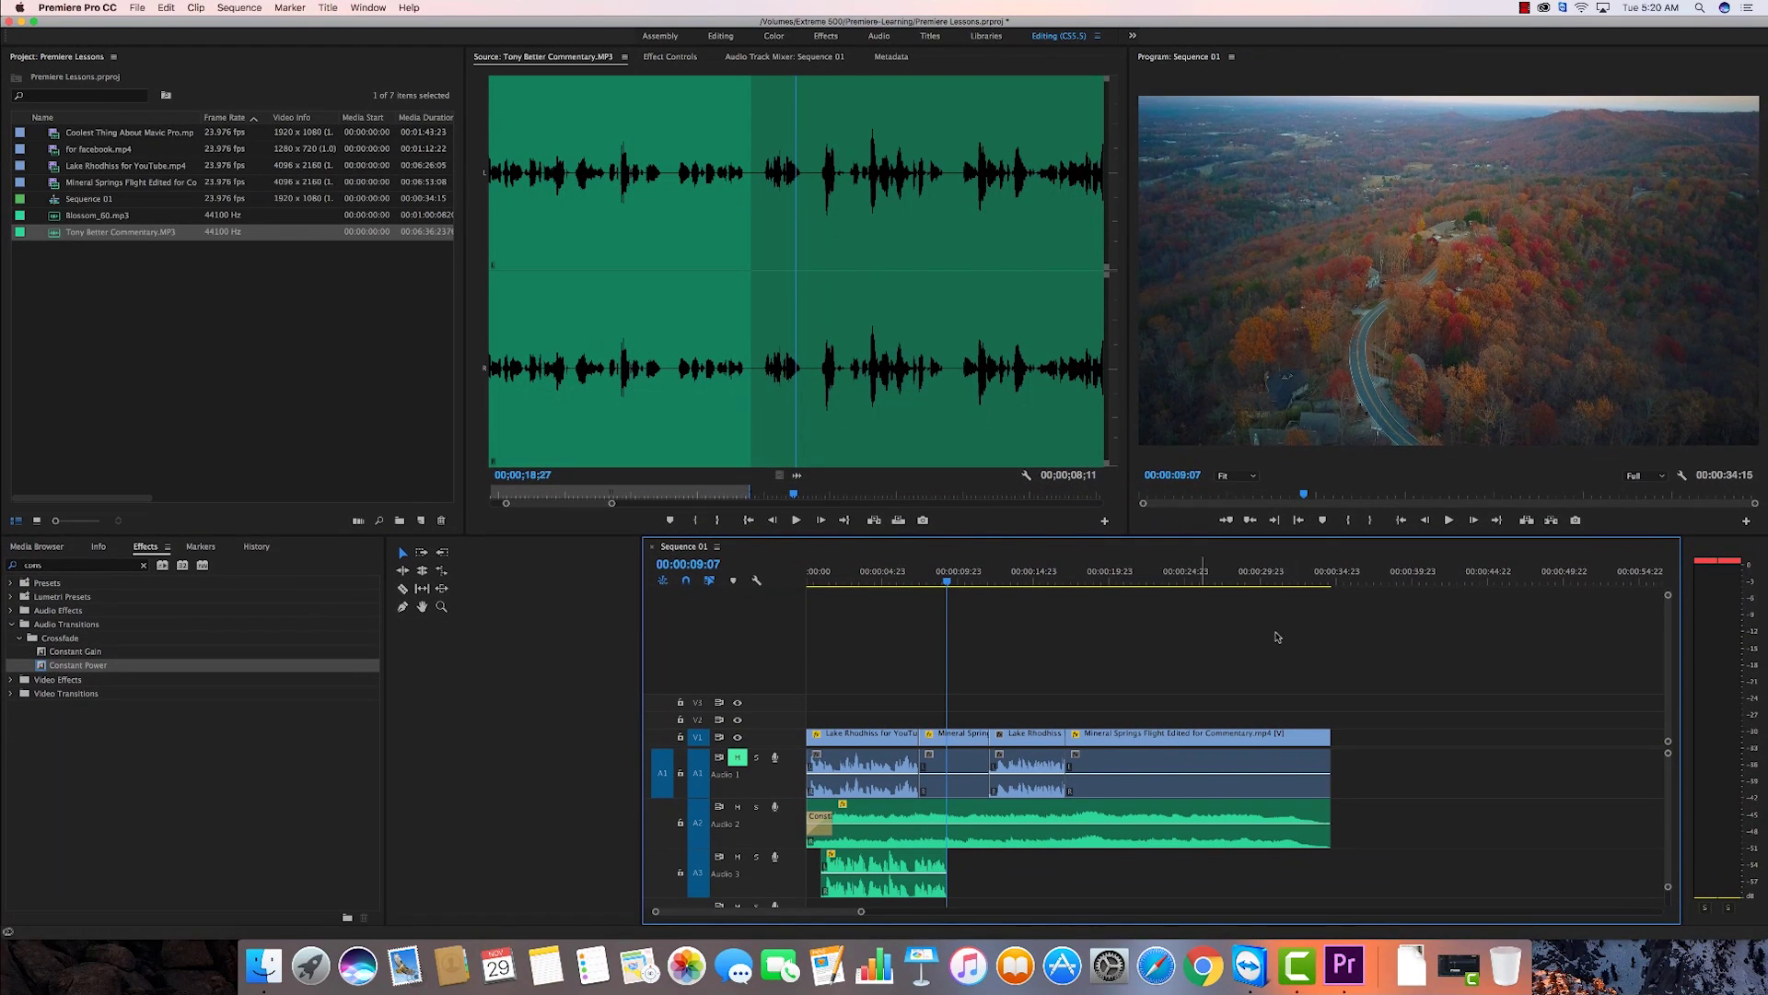
pyautogui.moveTo(1668, 887); pyautogui.dragTo(1667, 912)
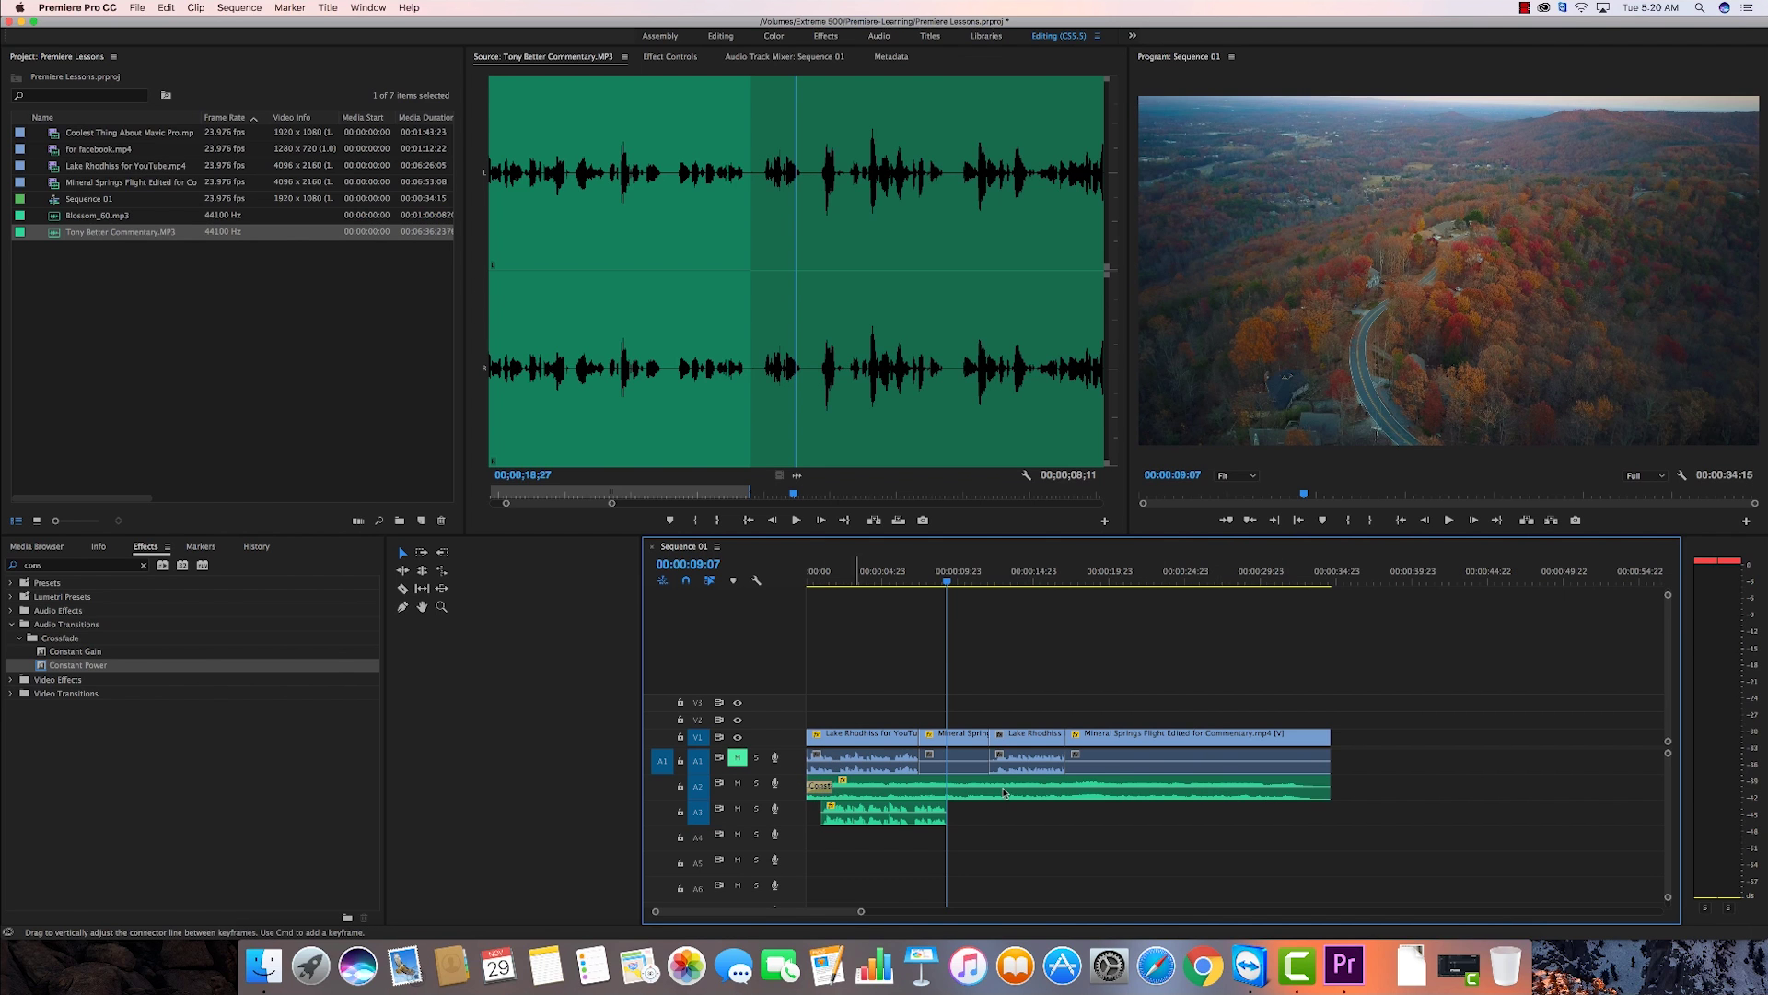
# Apply a Constant Power fade to the end of Blossom_60.mp3 on A2, lengthen it, and preview.
pyautogui.rightClick(1323, 783)
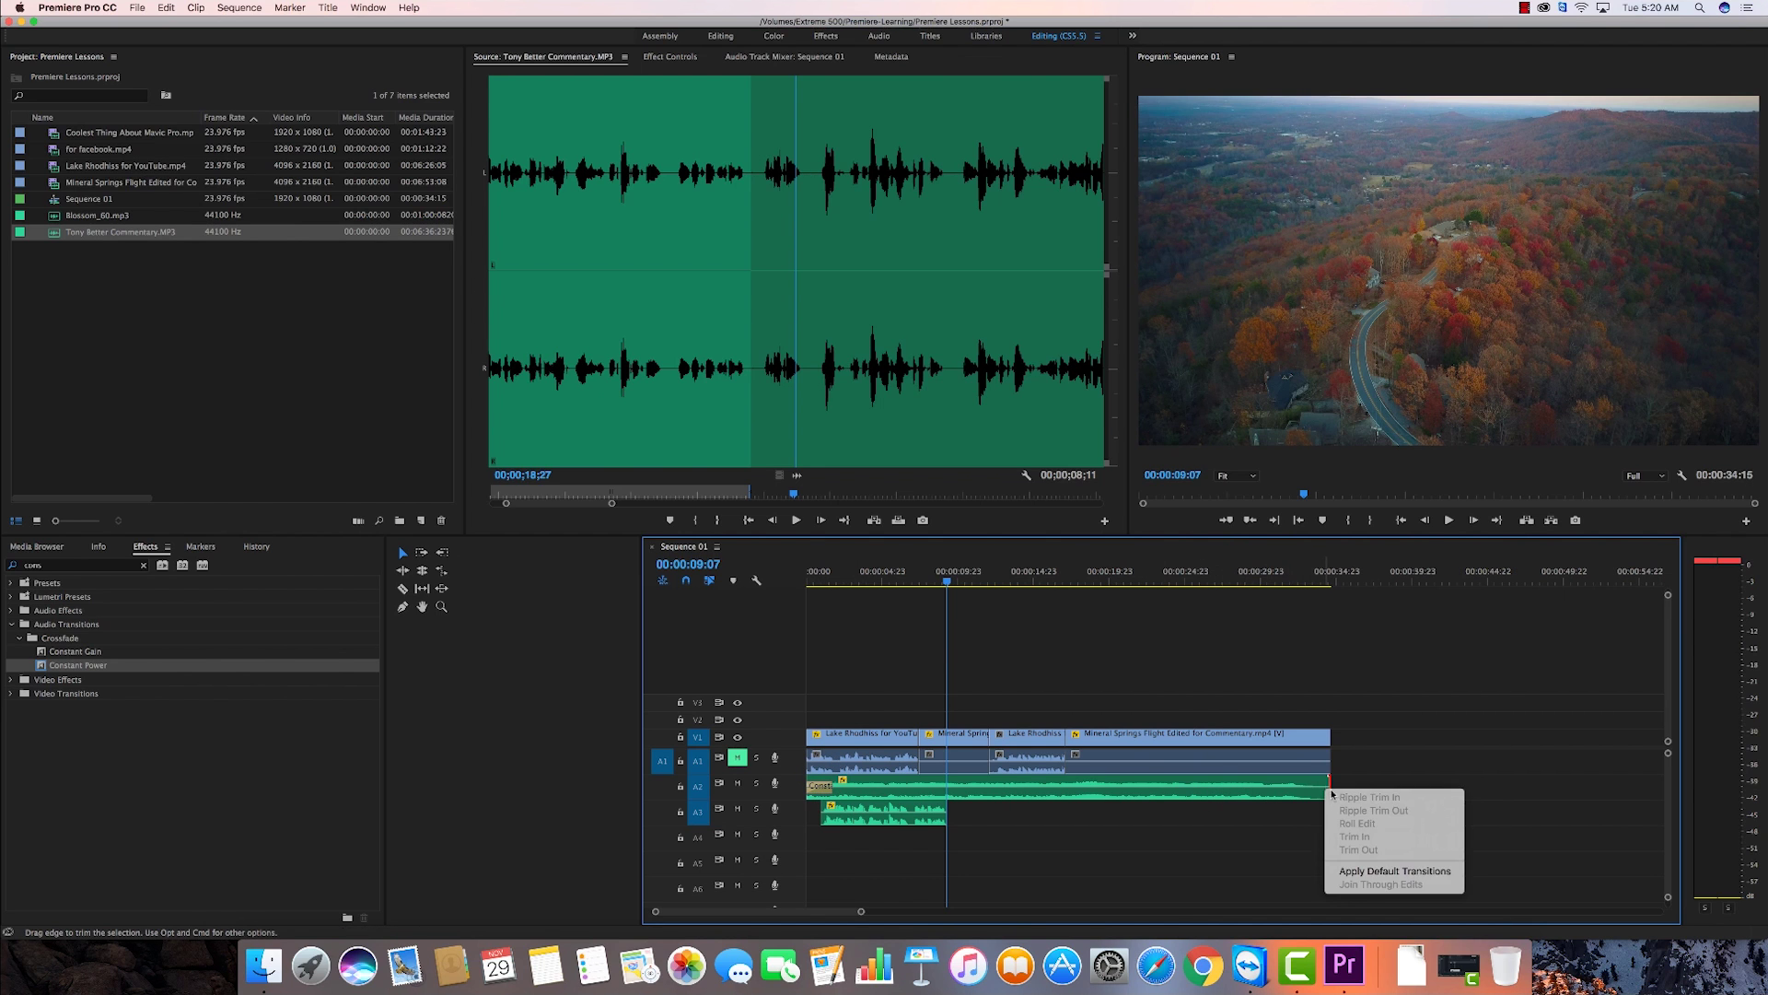
pyautogui.click(1374, 872)
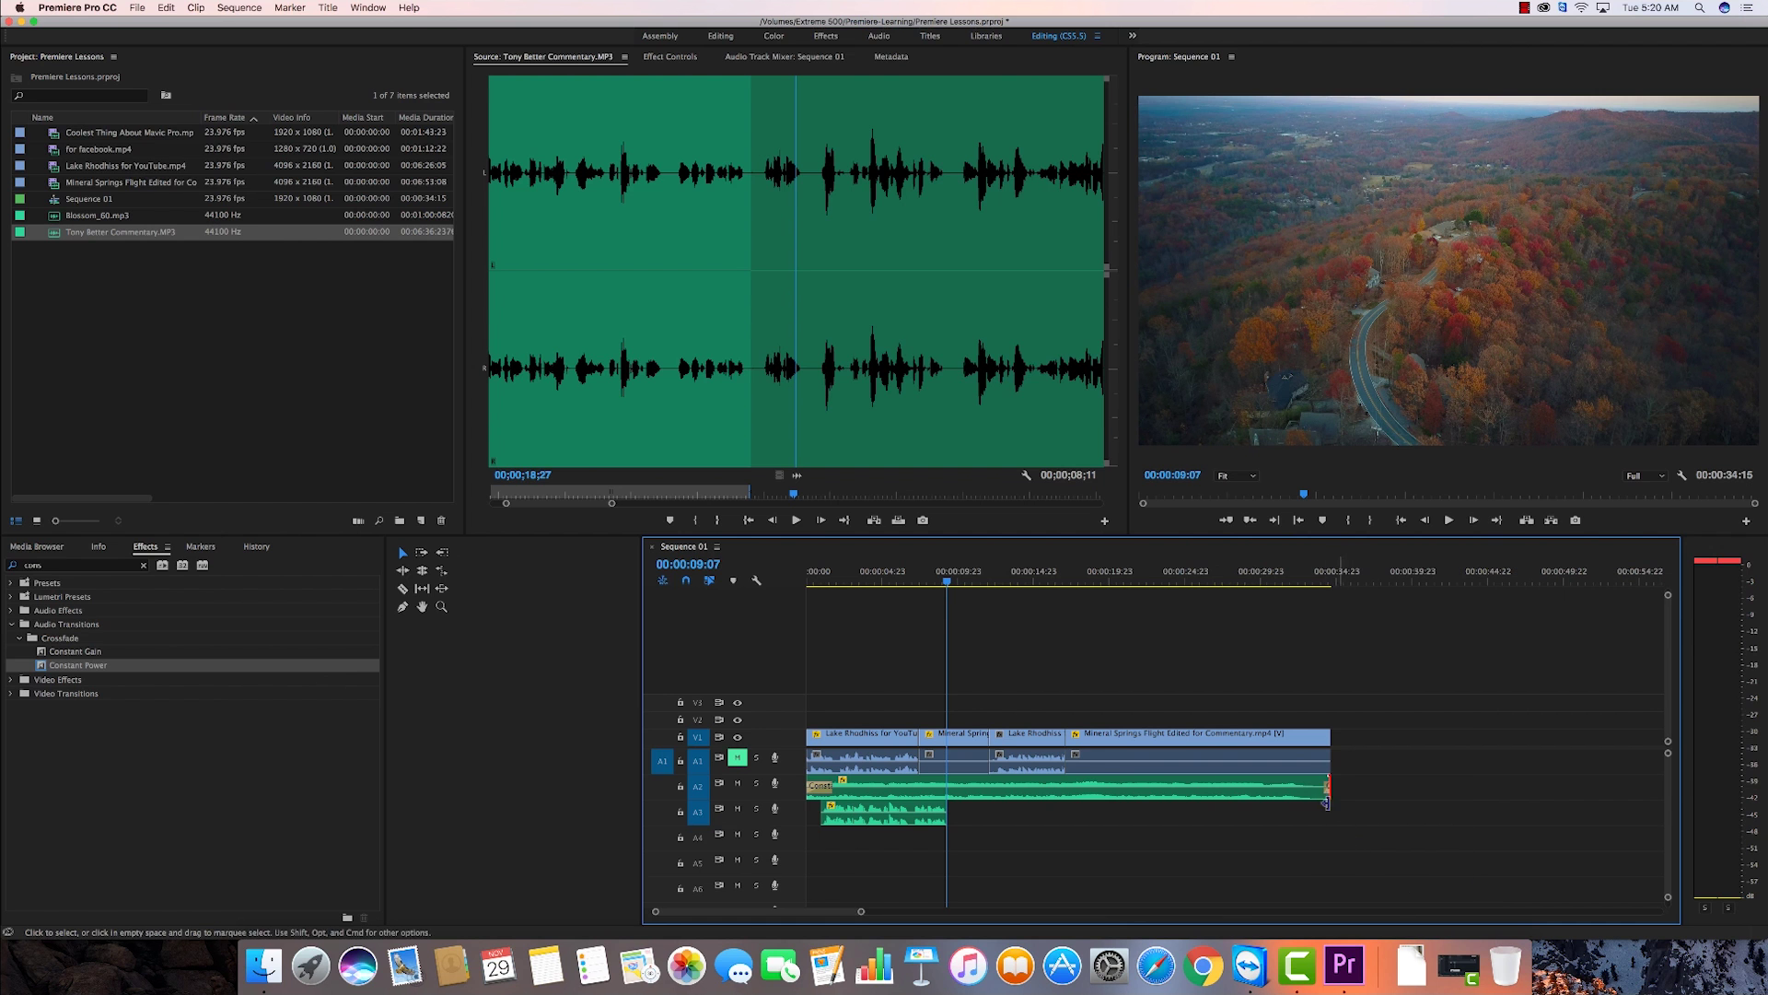
pyautogui.moveTo(1013, 578); pyautogui.dragTo(1312, 644)
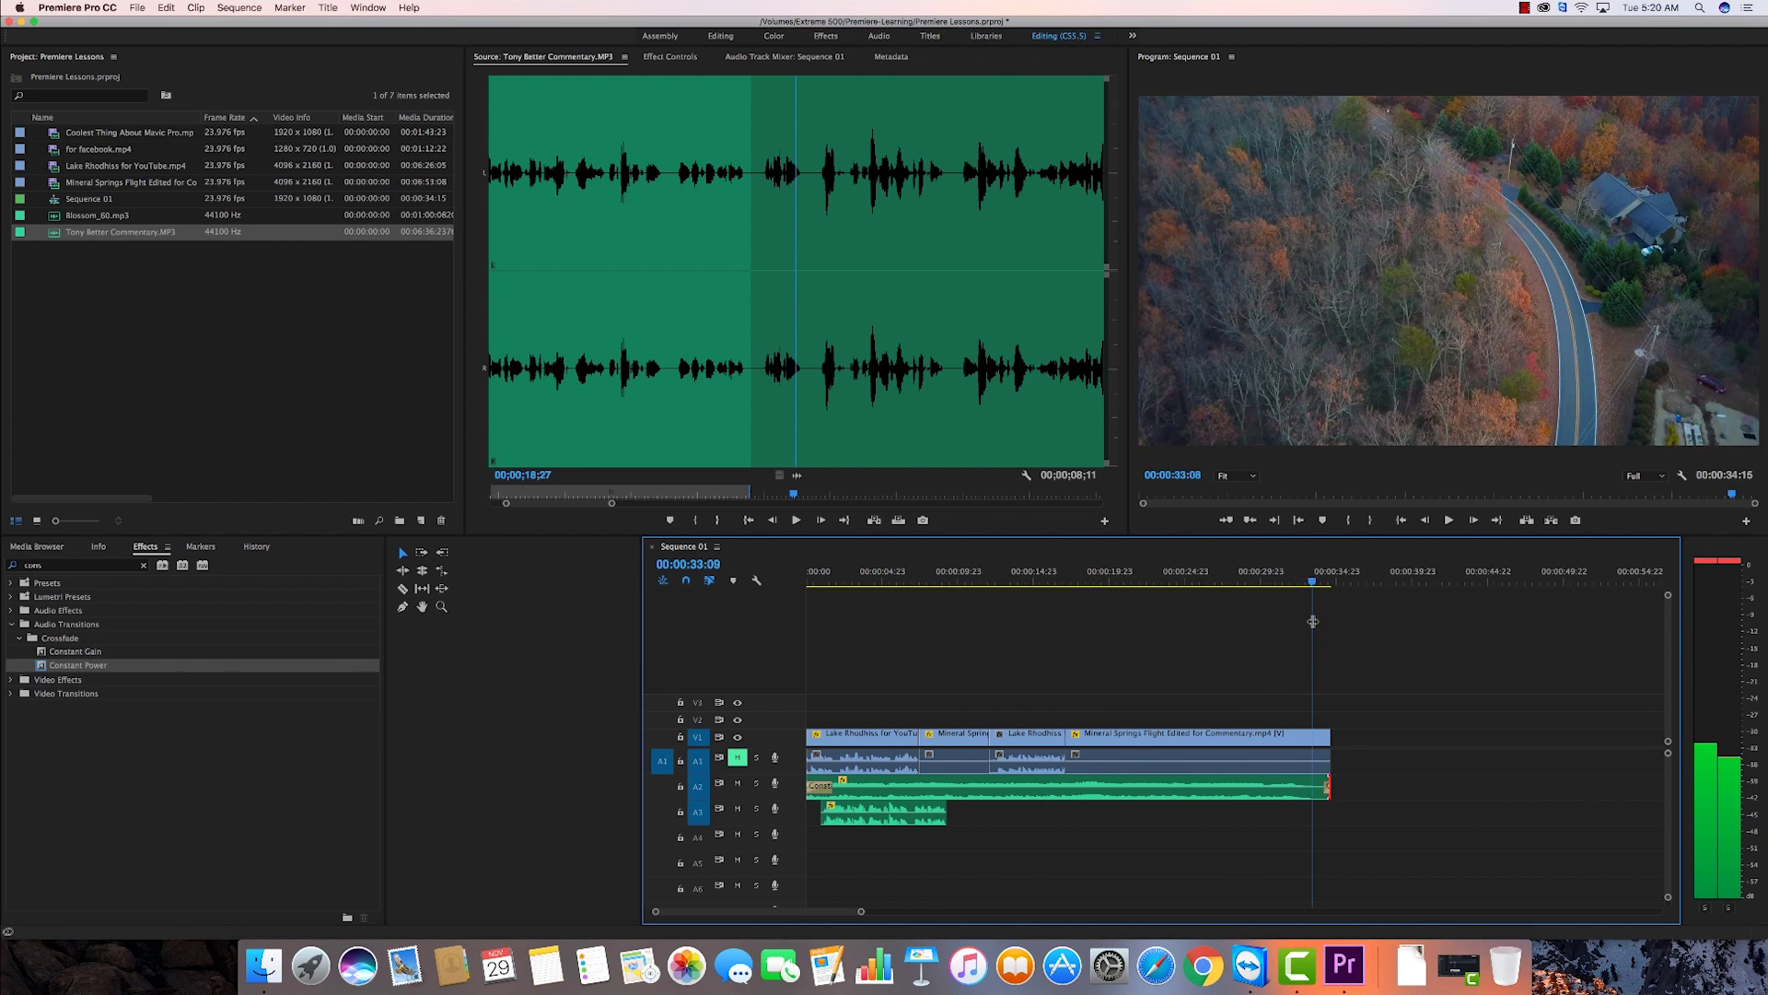
pyautogui.moveTo(862, 913); pyautogui.dragTo(800, 913)
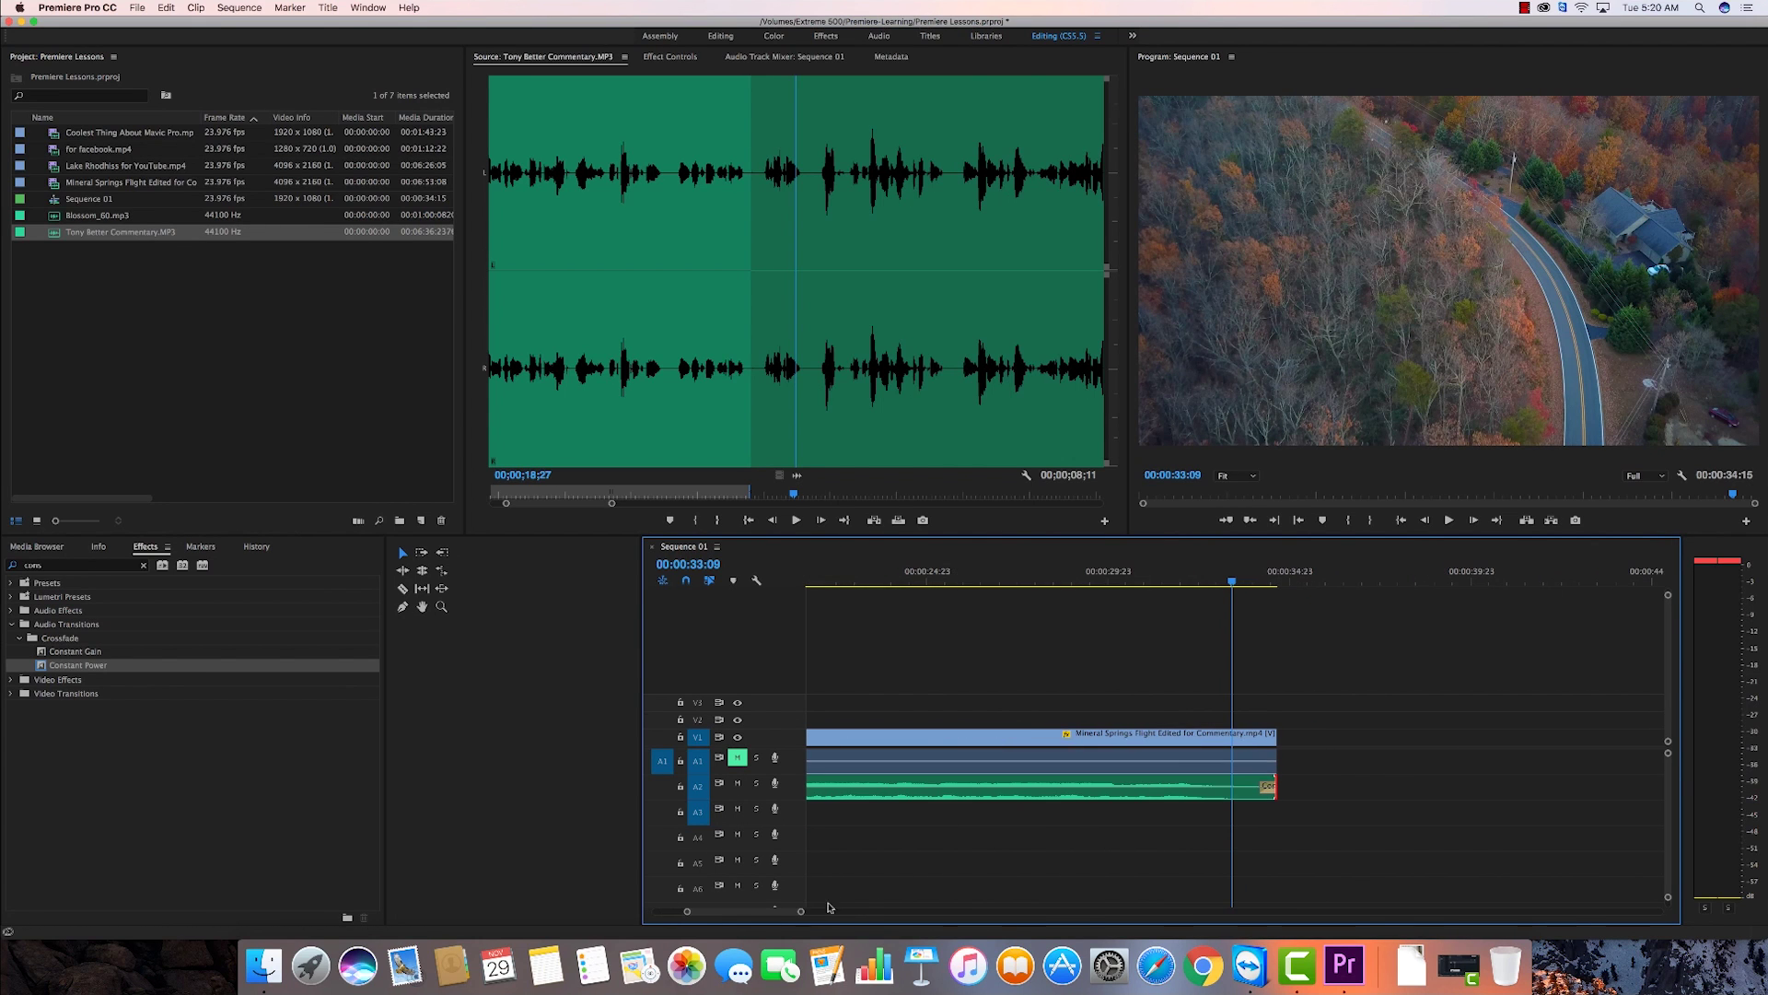
pyautogui.moveTo(1268, 785); pyautogui.dragTo(1013, 784)
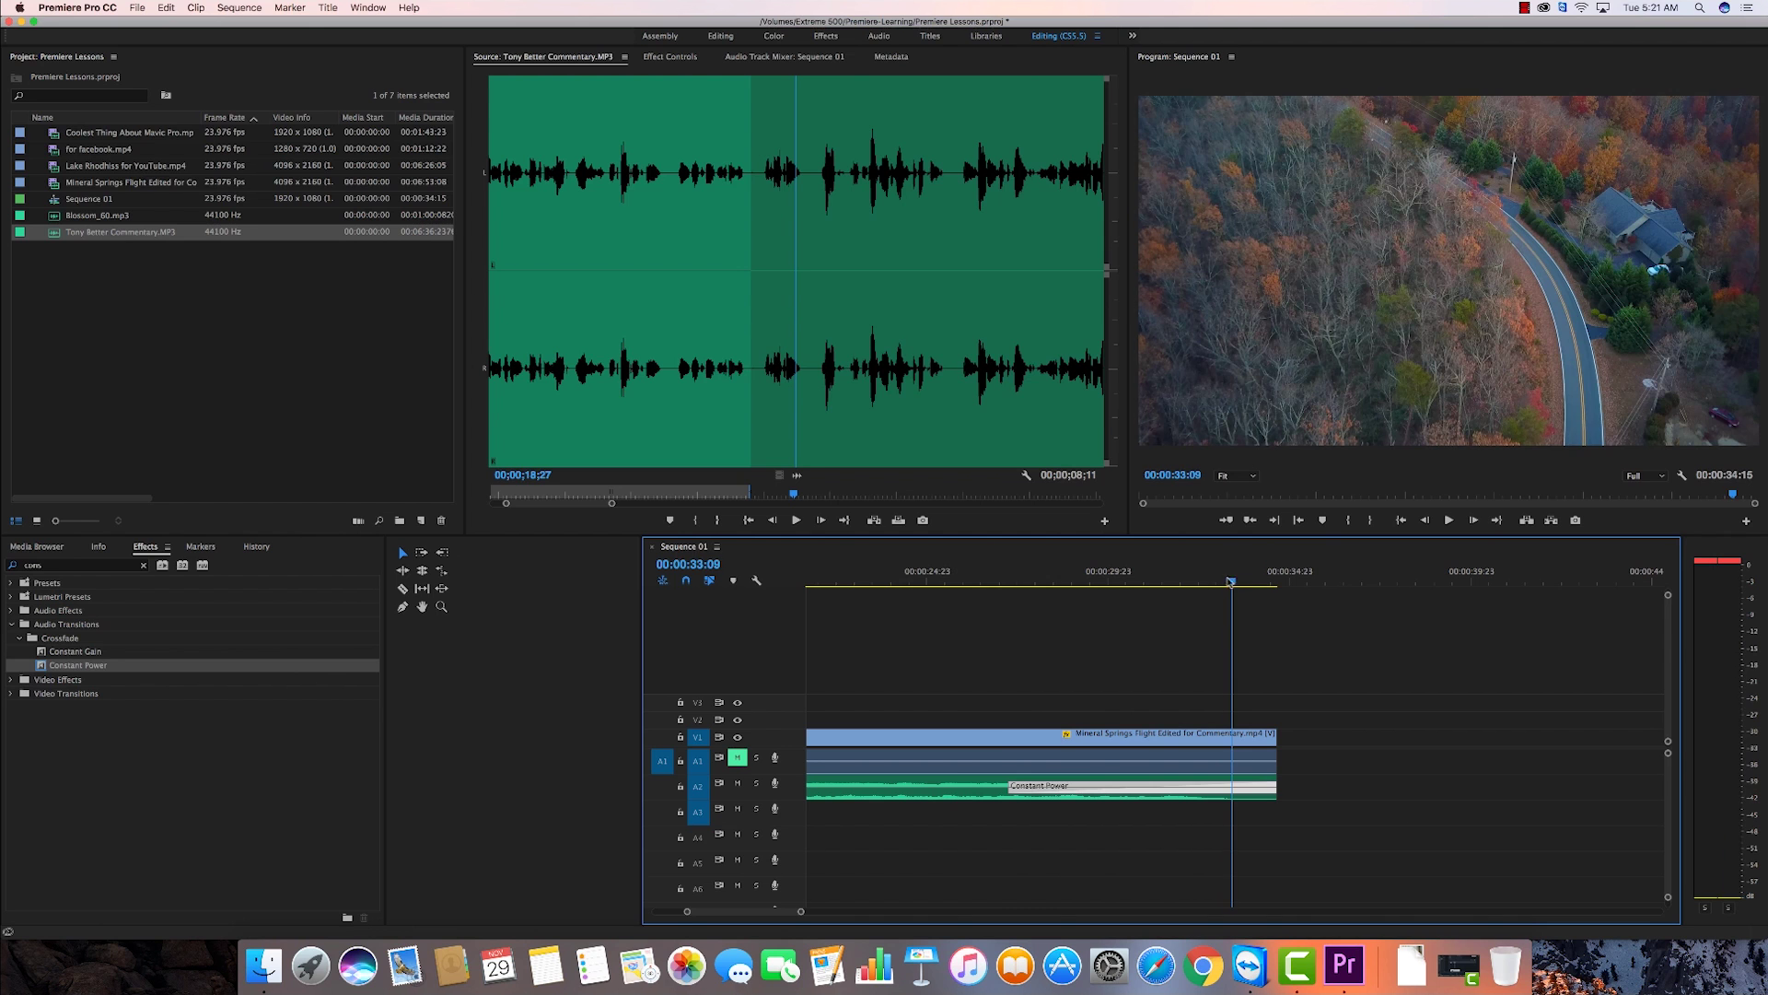
pyautogui.moveTo(1232, 580); pyautogui.dragTo(976, 586)
pyautogui.press('space')
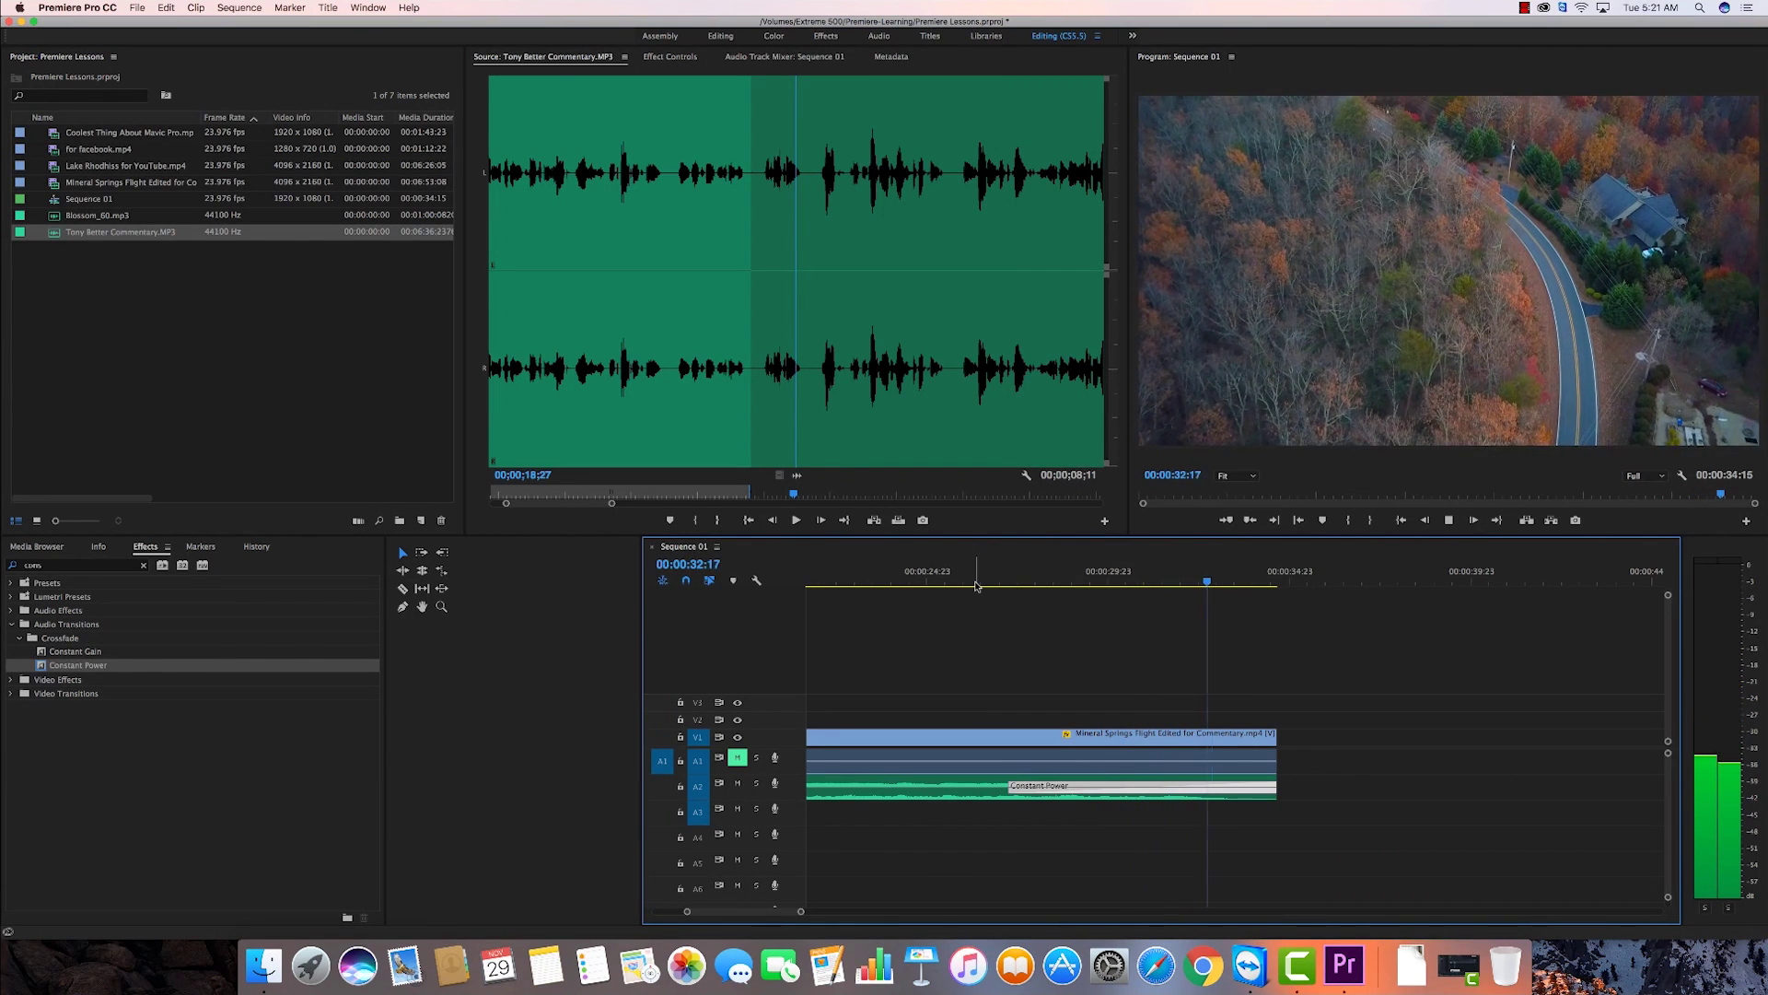
pyautogui.press('space')
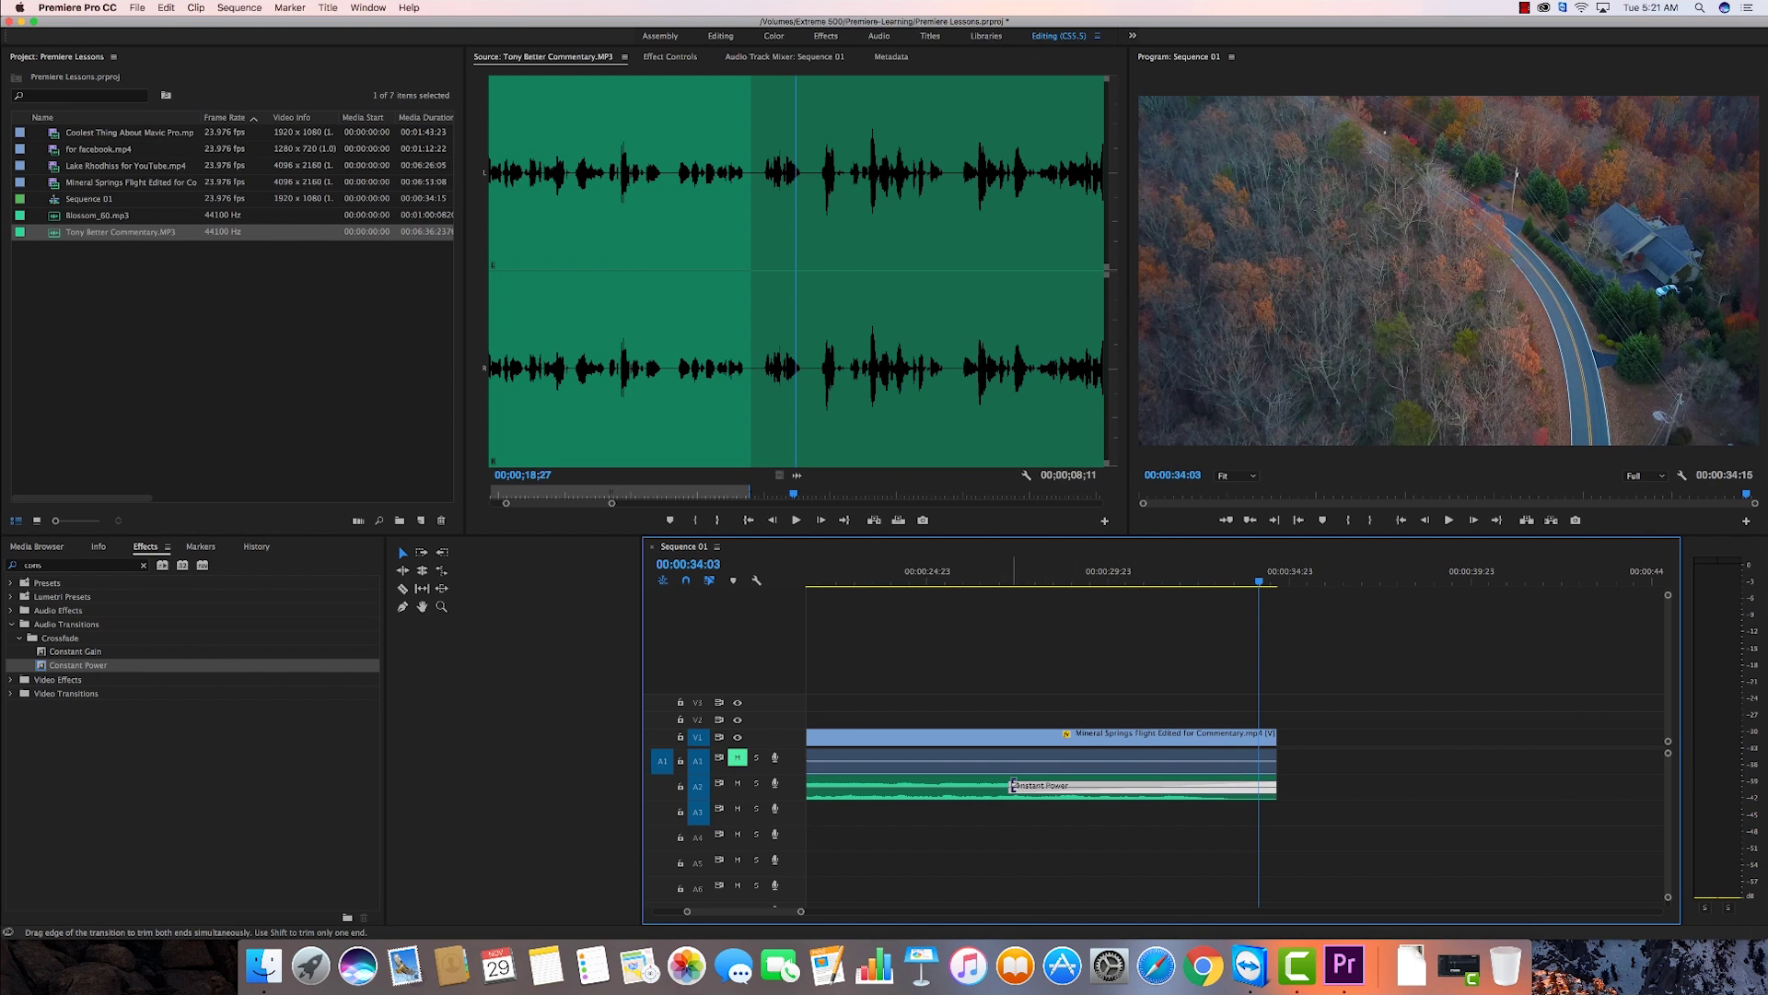
# Shorten the A2 Constant Power fade from its start and replay the sequence ending.
pyautogui.moveTo(1010, 786); pyautogui.dragTo(1130, 789)
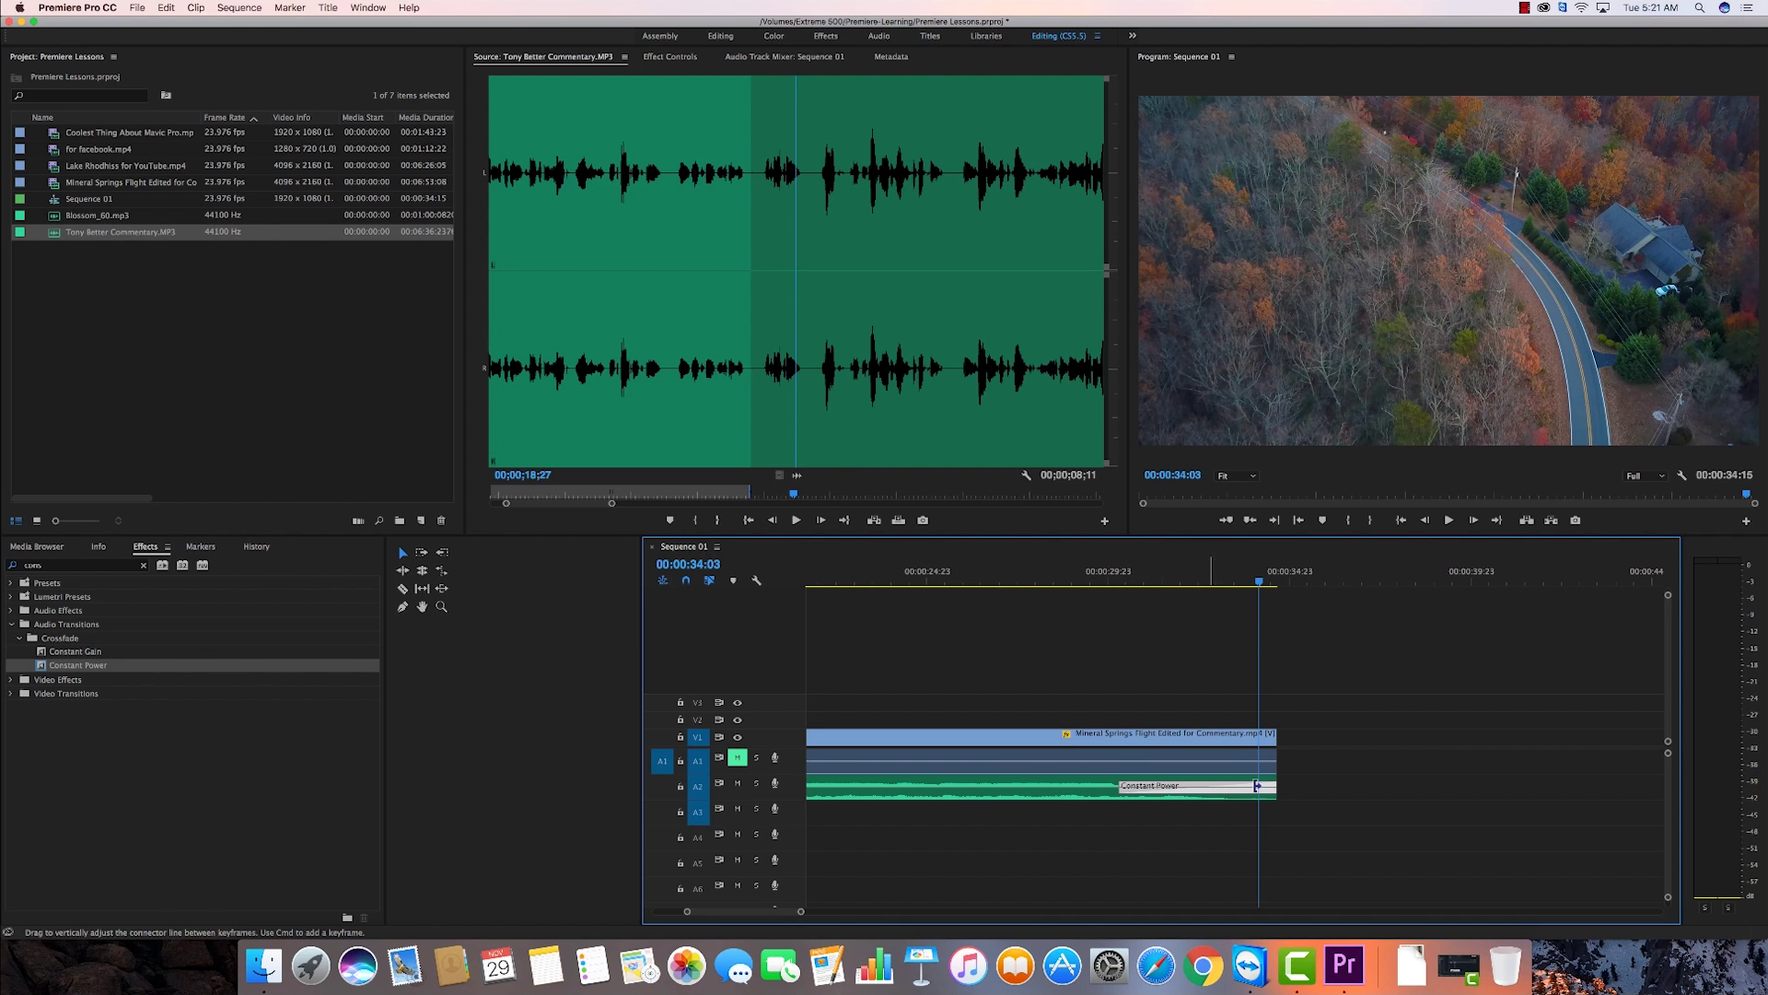
pyautogui.press('Delete')
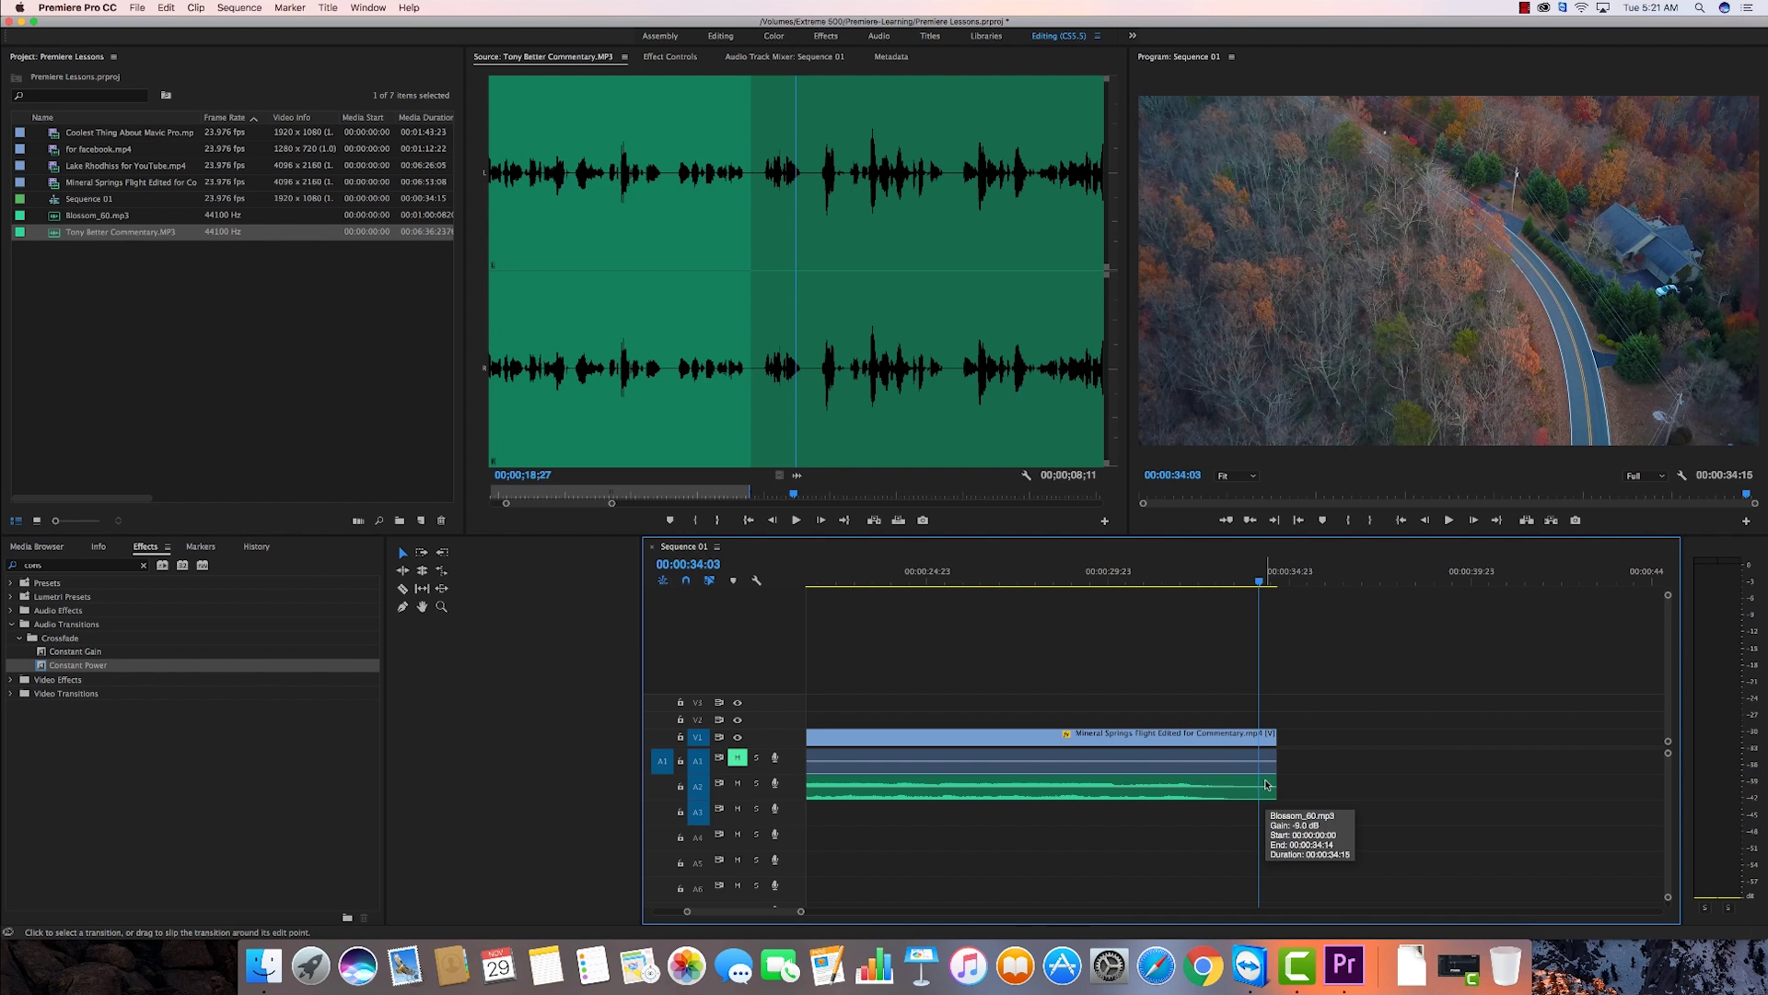
pyautogui.press('Up')
pyautogui.press('space')
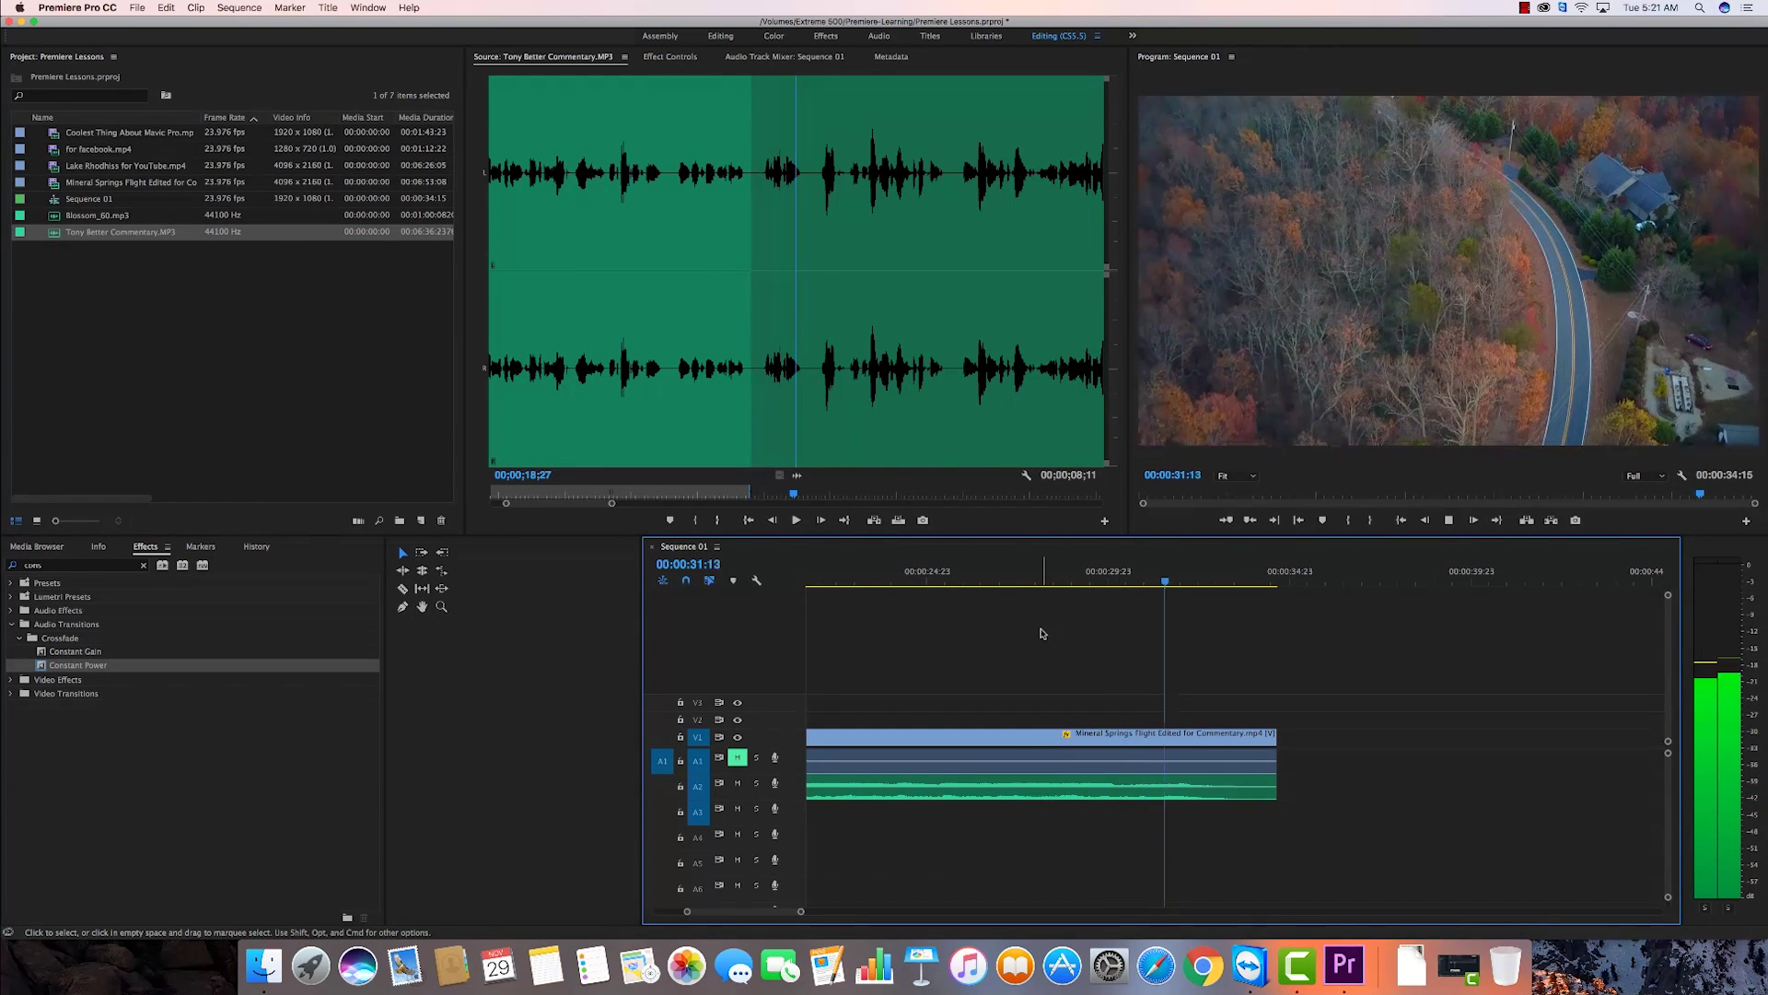
pyautogui.press('space')
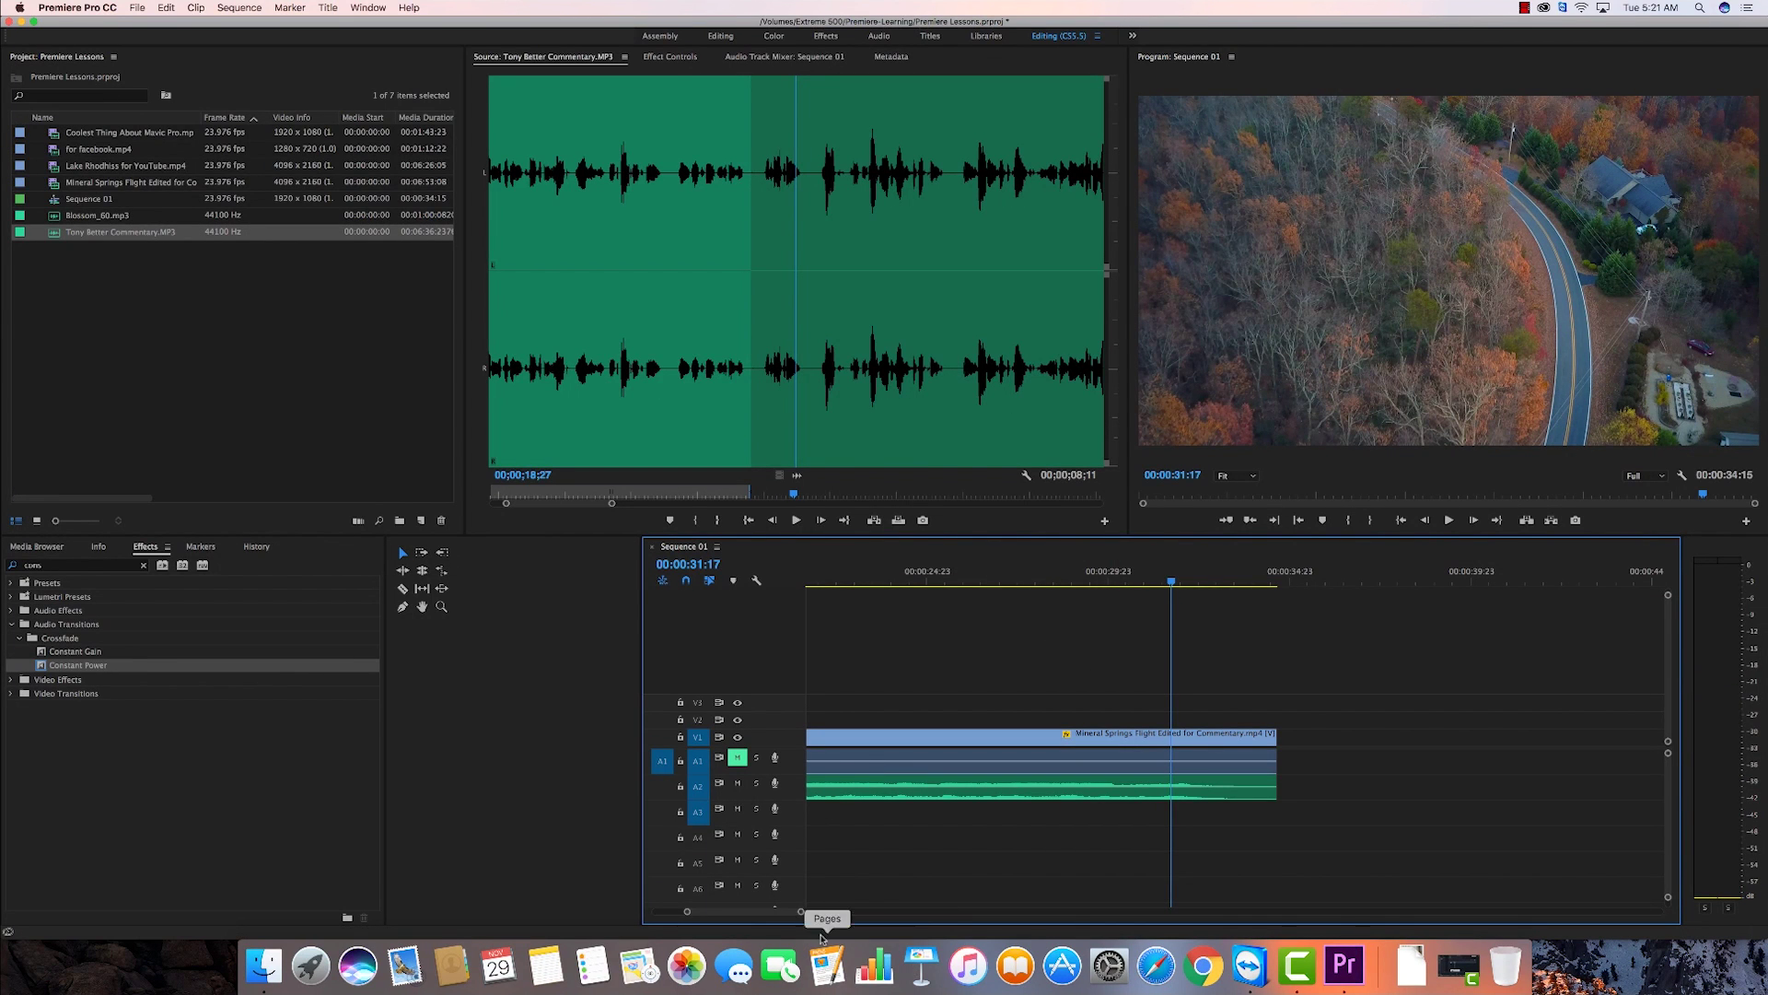
pyautogui.moveTo(801, 912); pyautogui.dragTo(940, 915)
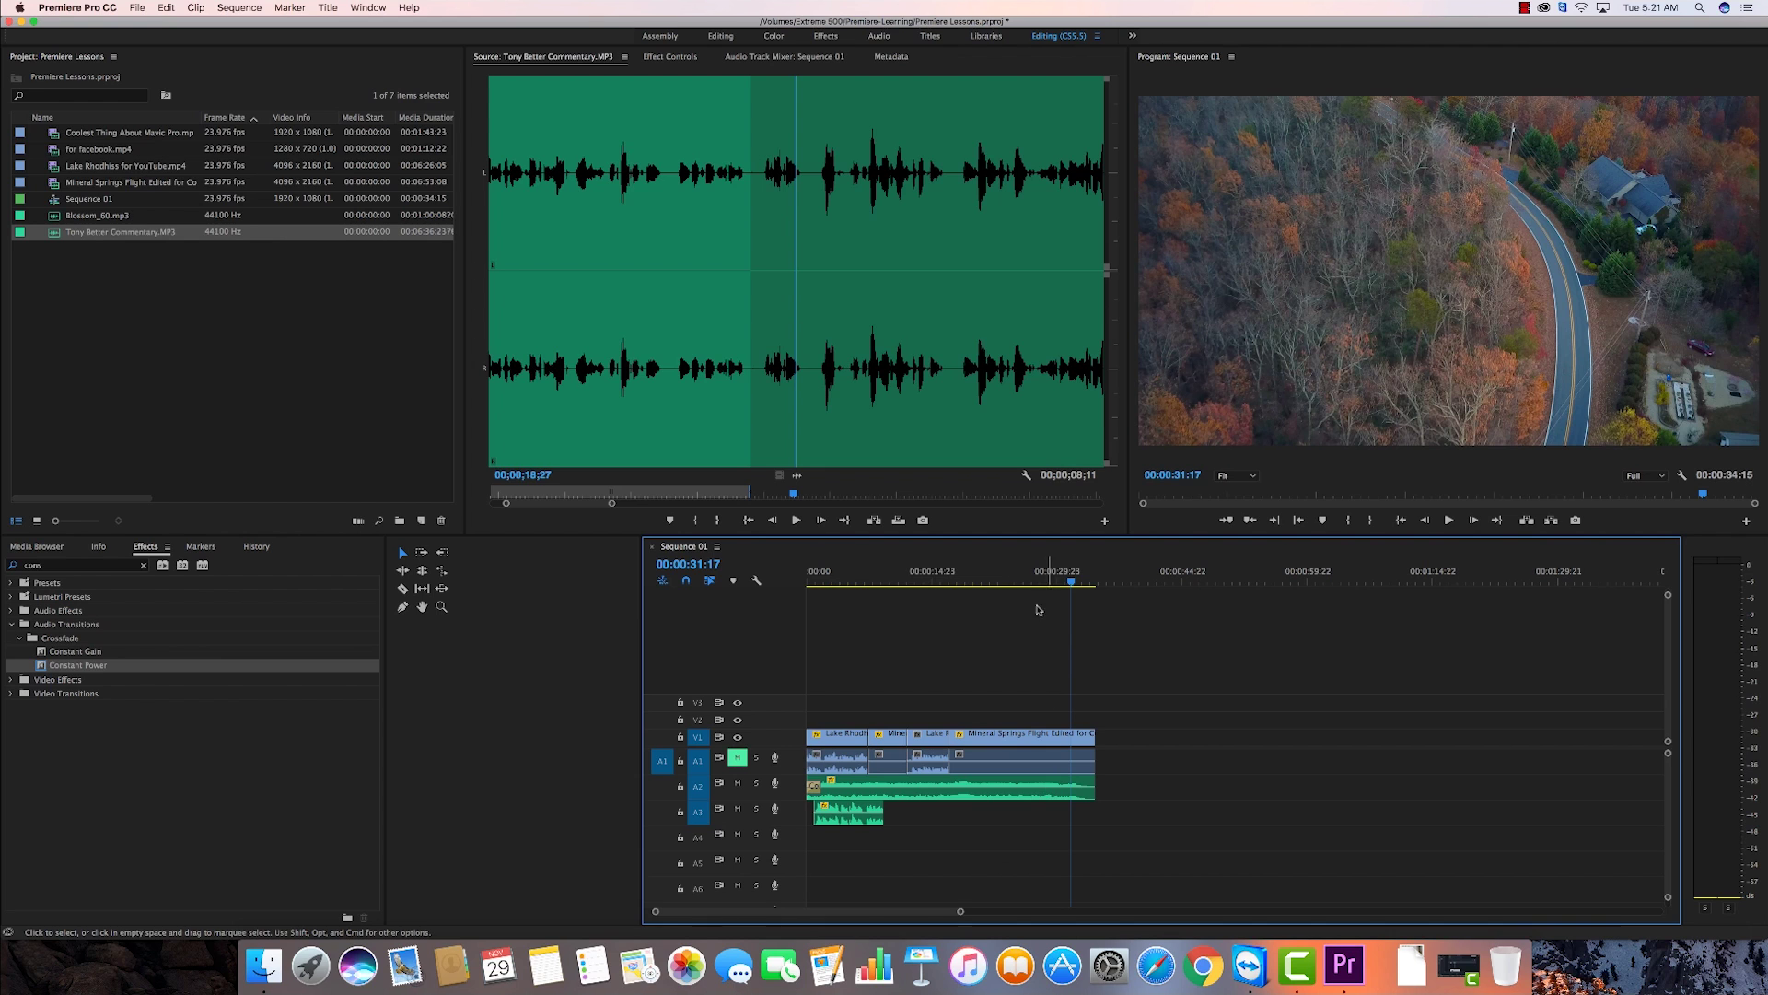